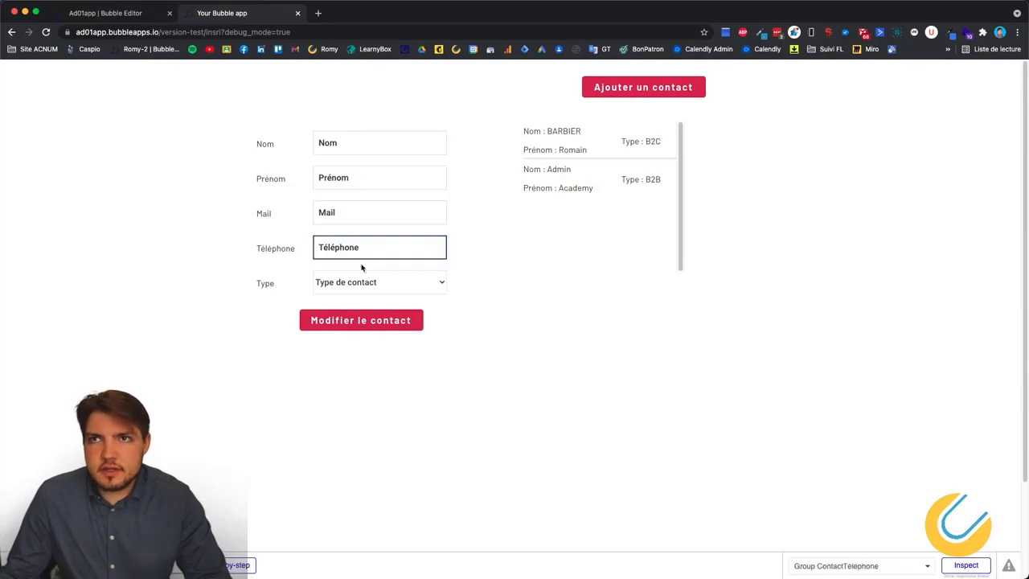
In the app preview, open and close the Mettre à jour le contact popup a couple of times.
{"action": "left_click", "coordinate": [352, 321]}
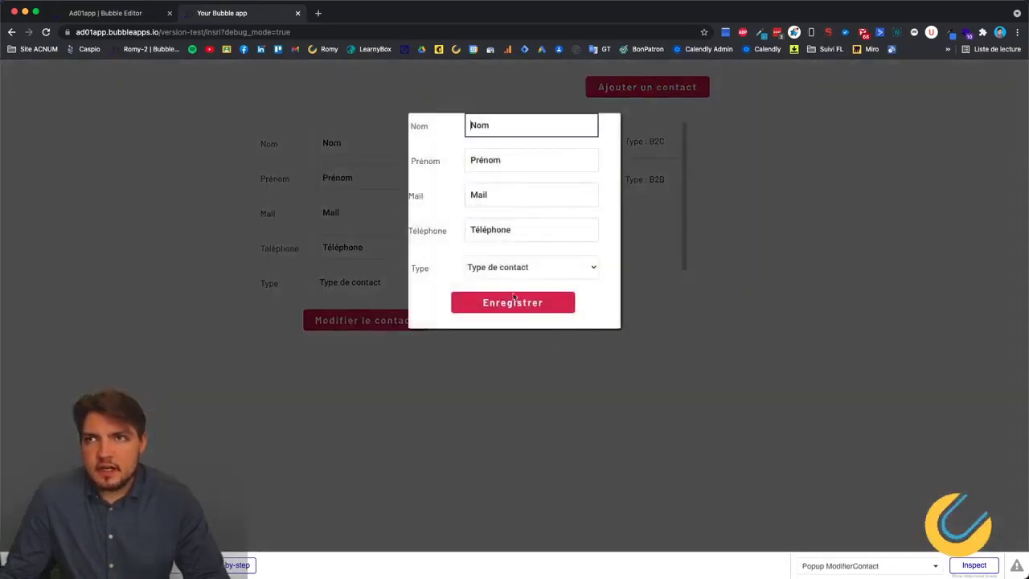
{"action": "left_click", "coordinate": [543, 346]}
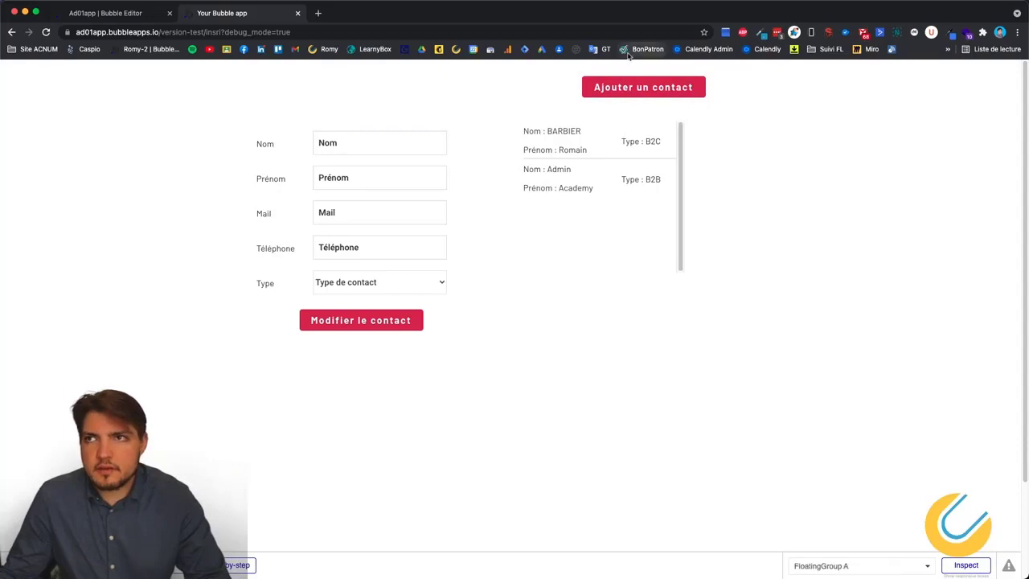
{"action": "left_click", "coordinate": [352, 323]}
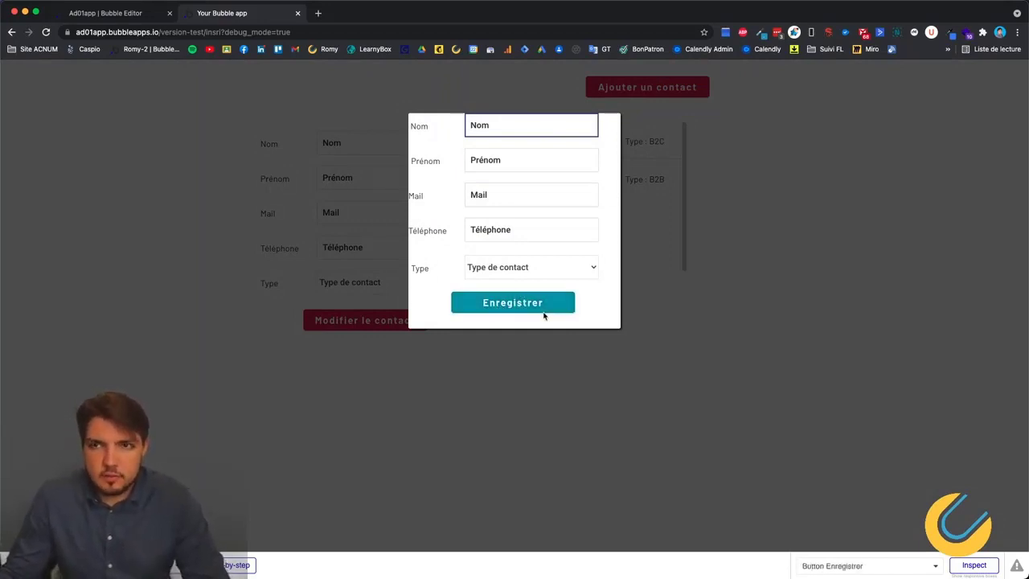
{"action": "key", "text": "Escape"}
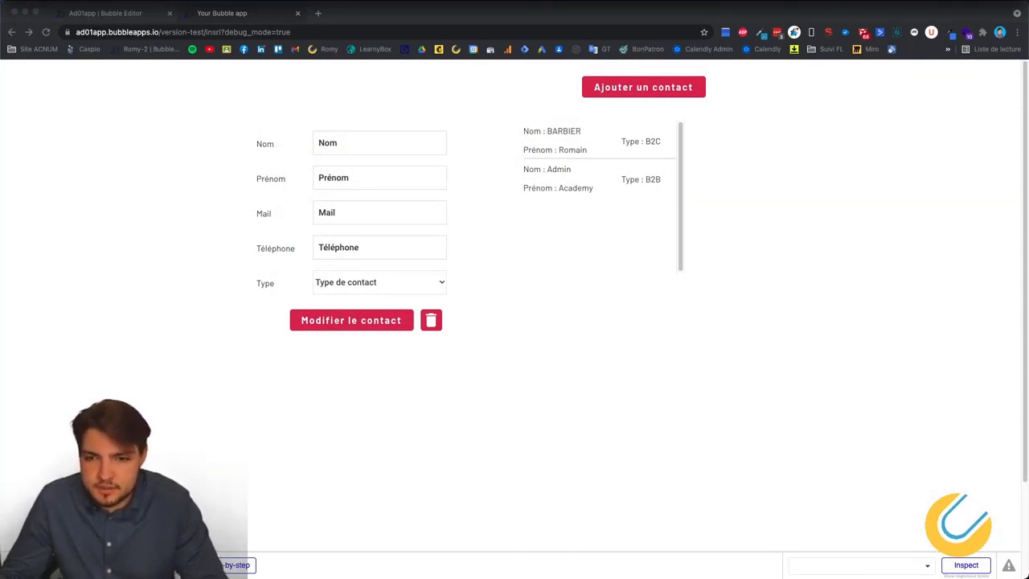
{"action": "left_click", "coordinate": [592, 395]}
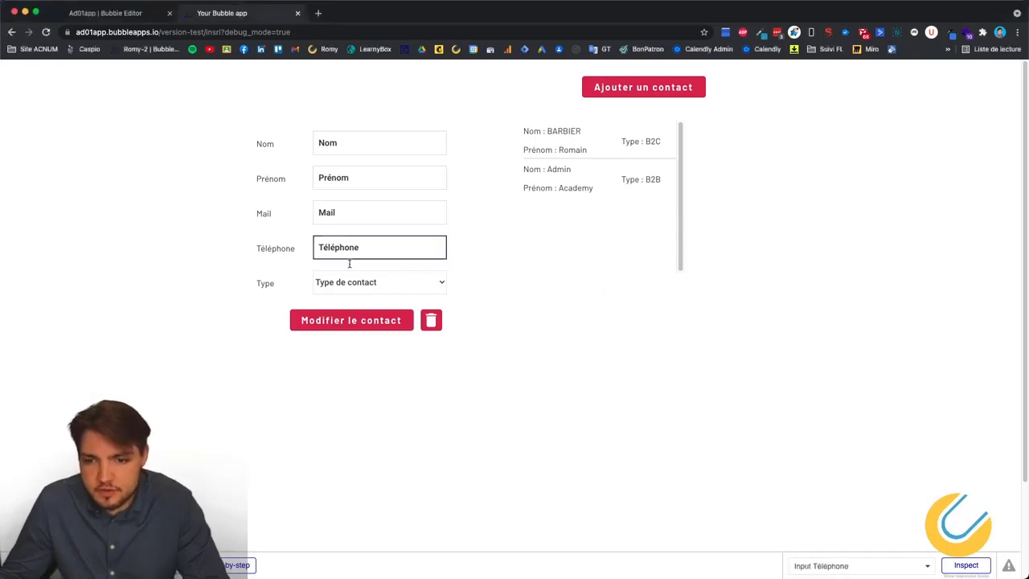
Open the Créer un contact popup, inspect its fields and heading, then close it.
{"action": "left_click", "coordinate": [671, 91]}
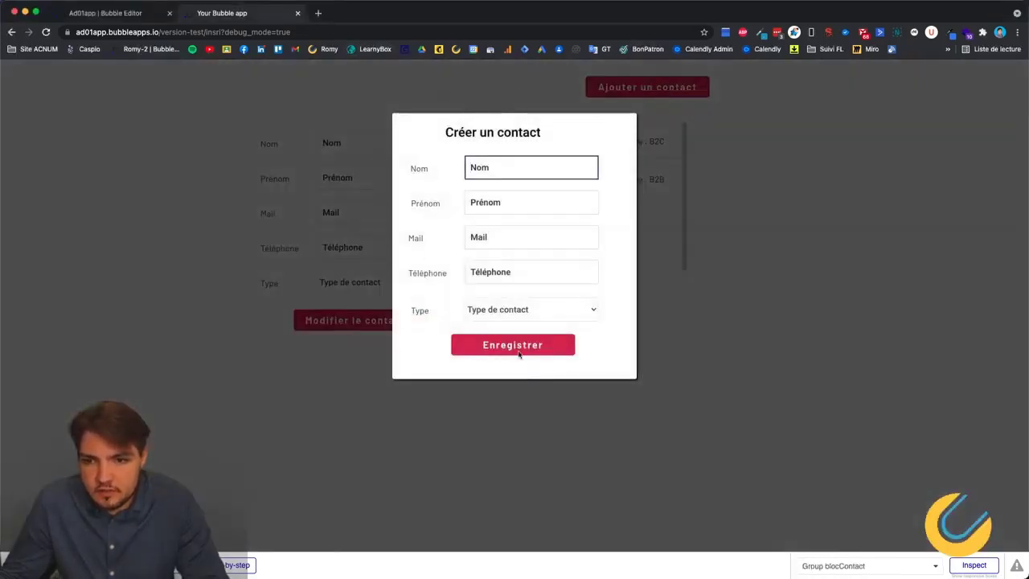
{"action": "left_click", "coordinate": [468, 197]}
{"action": "triple_click", "coordinate": [466, 133]}
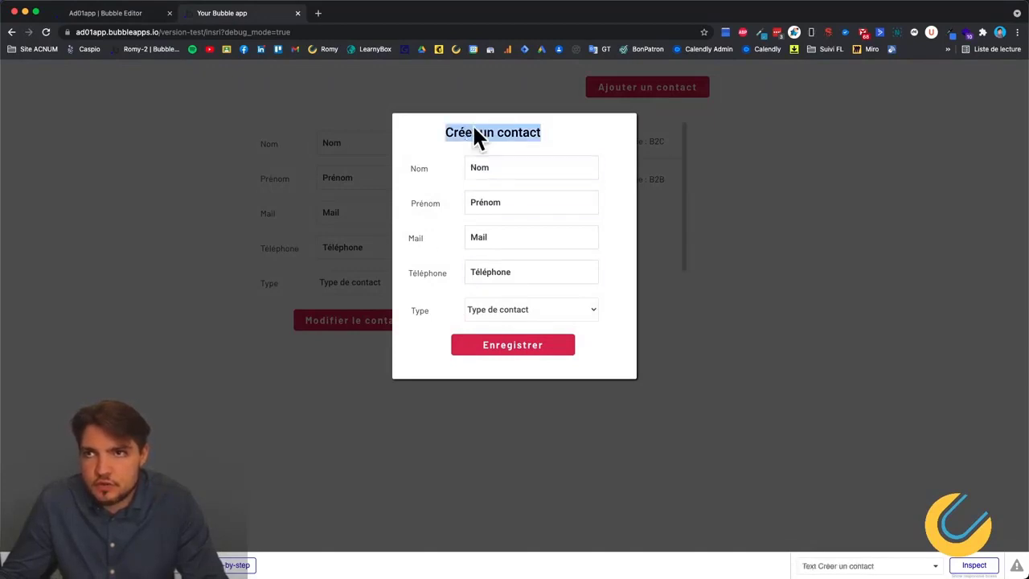
{"action": "key", "text": "Escape"}
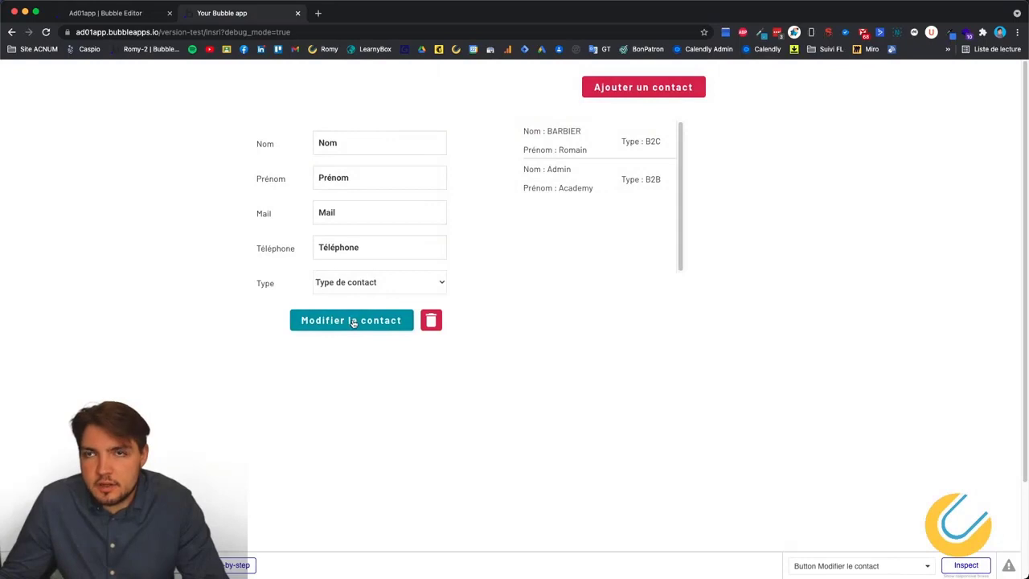
Reopen the Mettre à jour le contact popup, select its text, and close it again.
{"action": "left_click", "coordinate": [349, 323]}
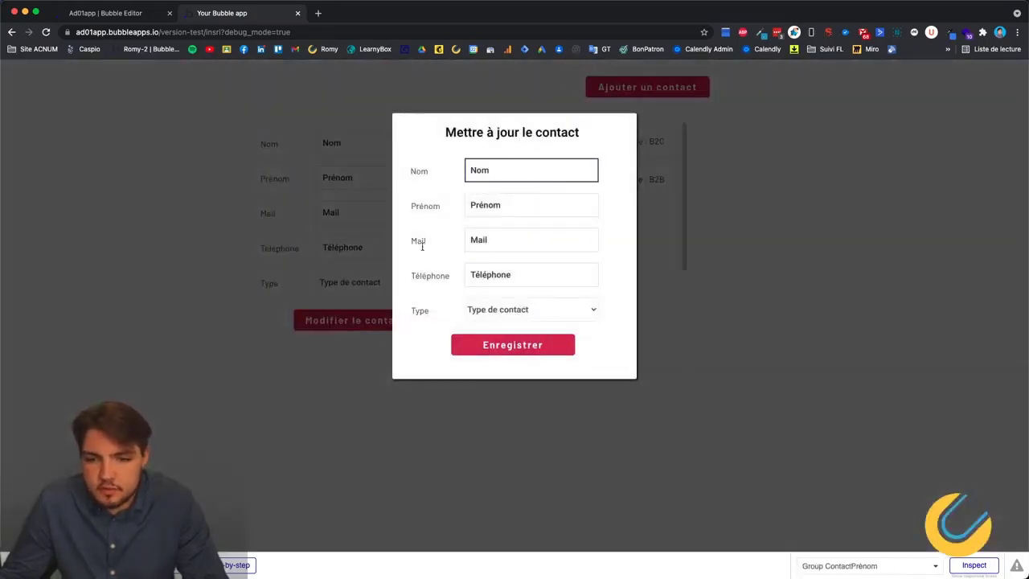
{"action": "left_click_drag", "start_coordinate": [447, 131], "coordinate": [583, 147]}
{"action": "left_click", "coordinate": [620, 145]}
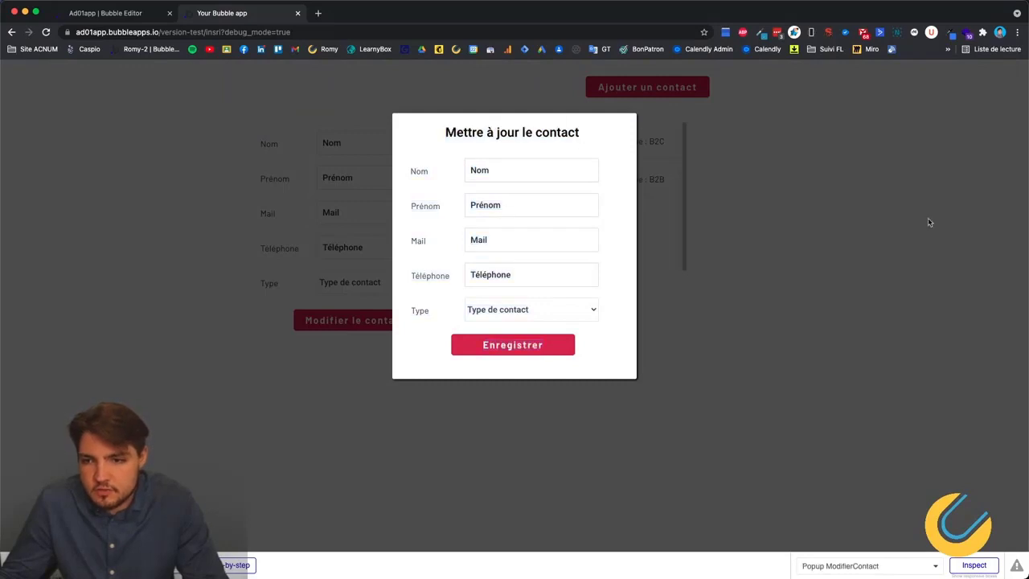
{"action": "key", "text": "Escape"}
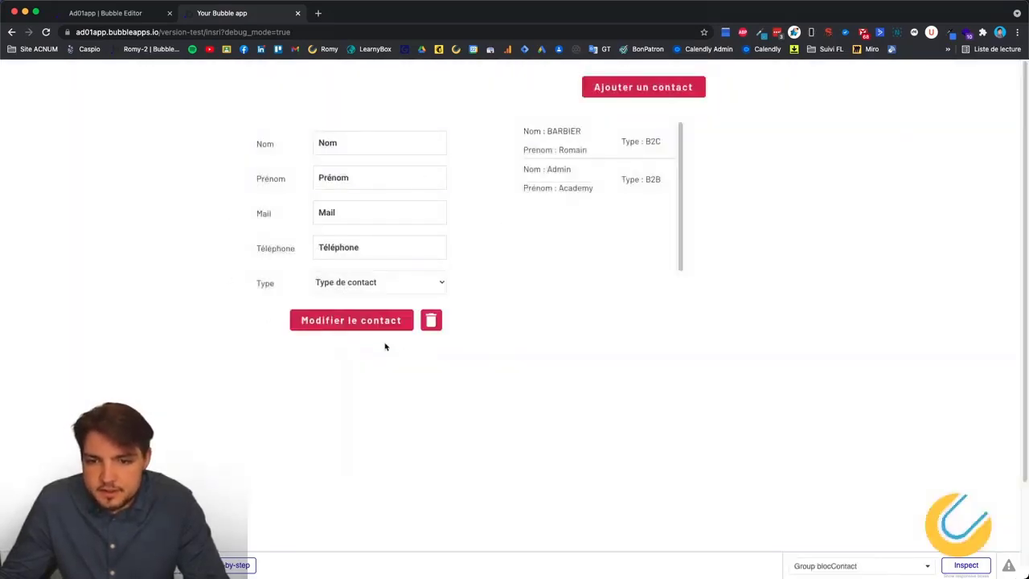
{"action": "left_click", "coordinate": [374, 324]}
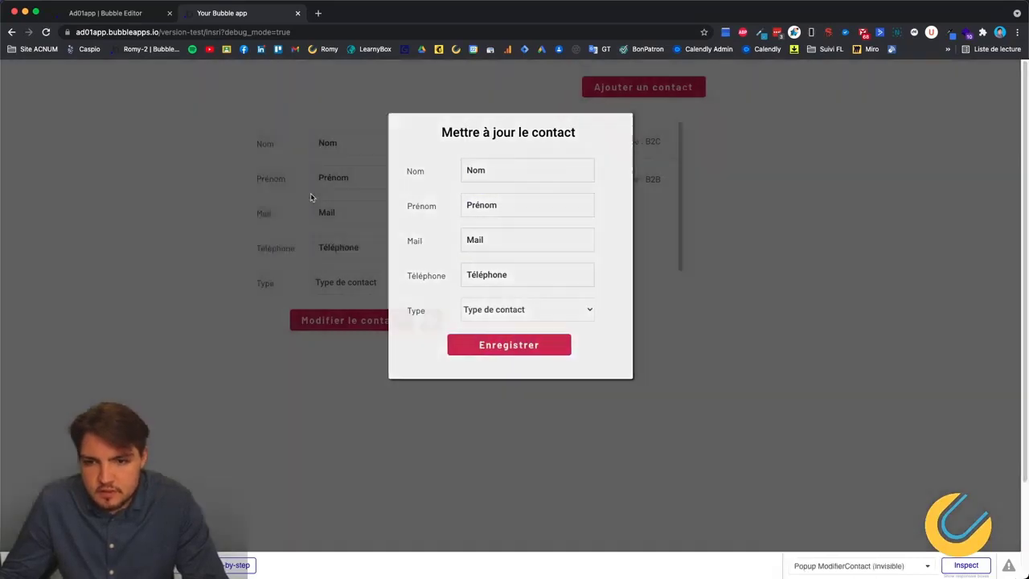
{"action": "left_click", "coordinate": [310, 193]}
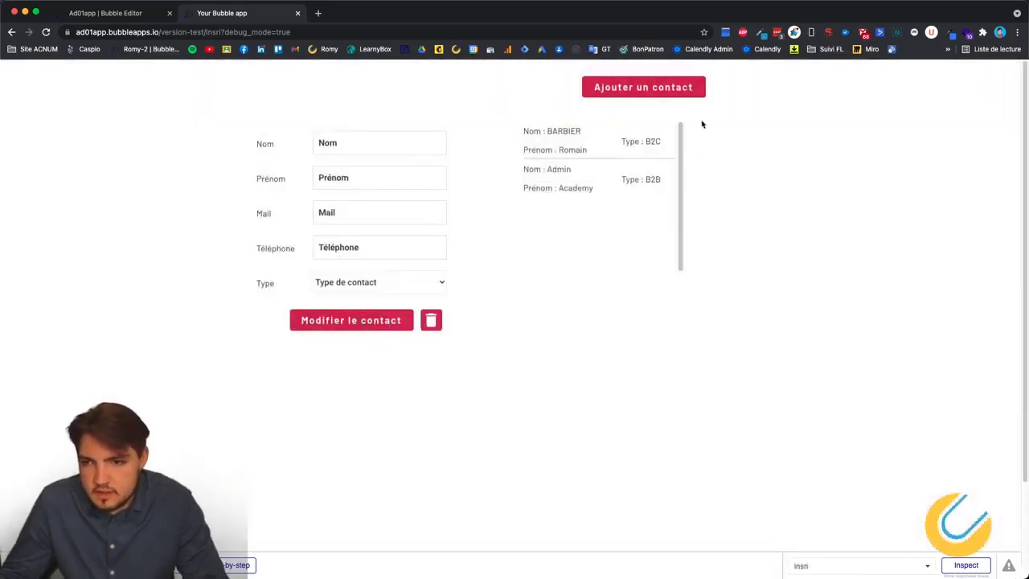
Open and close the Créer un contact popup, then try the contact delete icon.
{"action": "left_click", "coordinate": [660, 88]}
{"action": "left_click", "coordinate": [675, 413]}
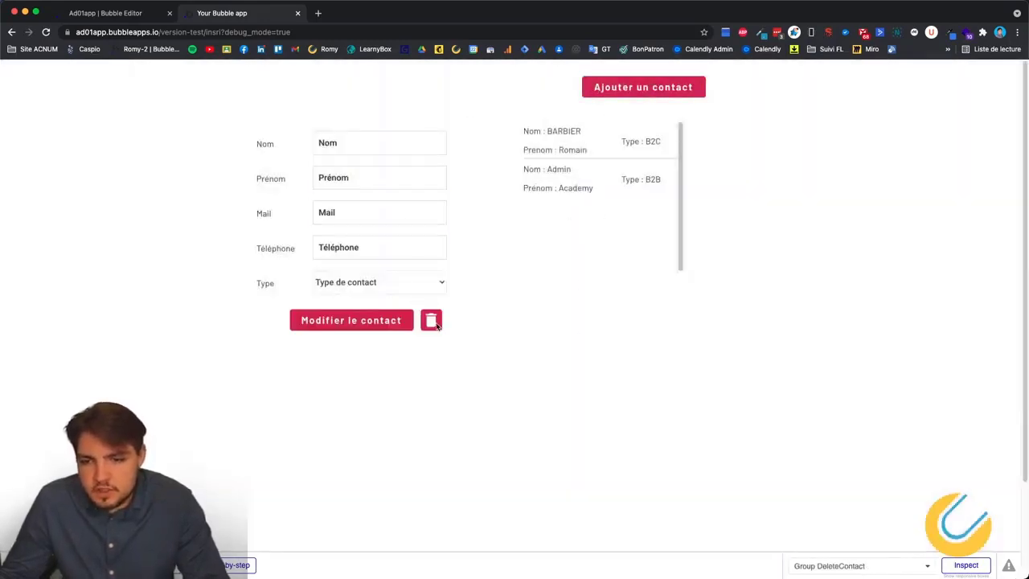
{"action": "left_click", "coordinate": [431, 323]}
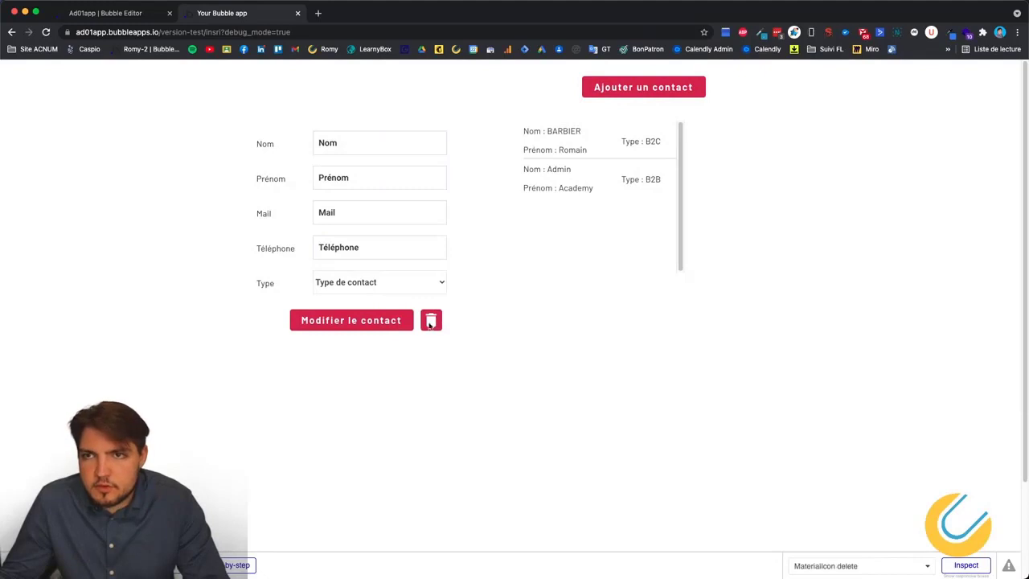
{"action": "left_click", "coordinate": [435, 322]}
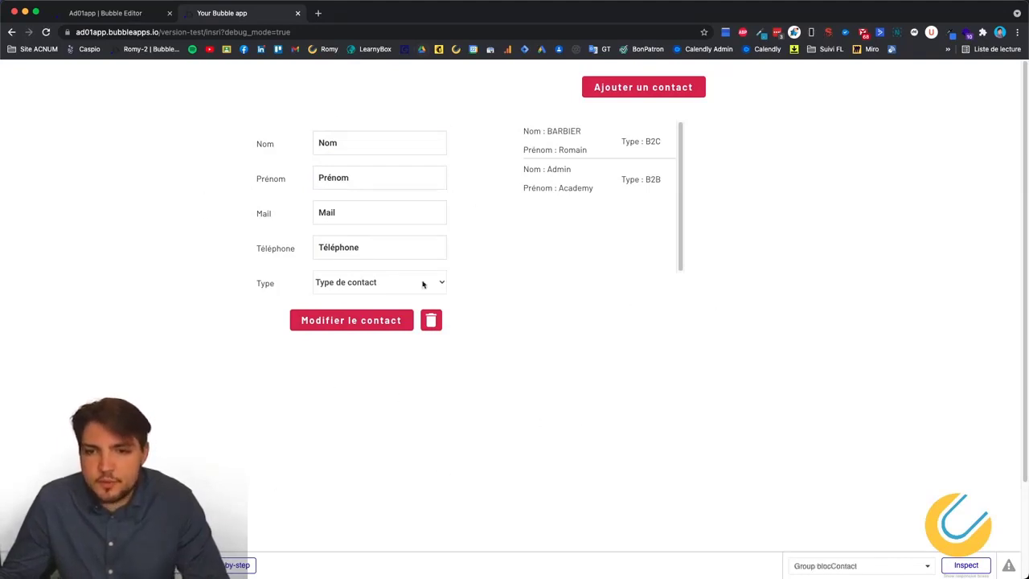
{"action": "right_click", "coordinate": [560, 250]}
{"action": "left_click", "coordinate": [475, 182]}
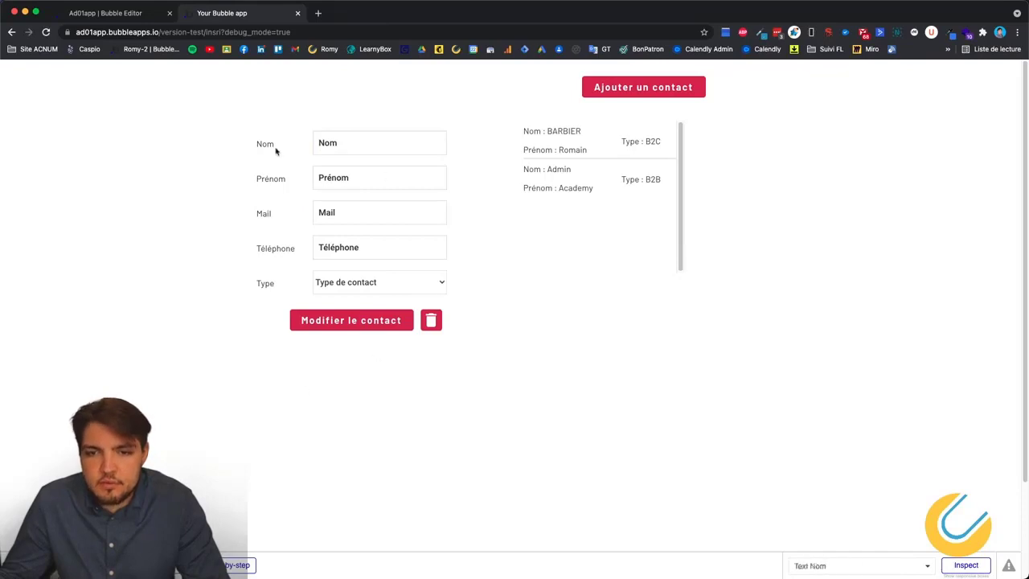
Back in the editor, select the Ajouter un contact button and open its click workflow.
{"action": "left_click", "coordinate": [129, 14]}
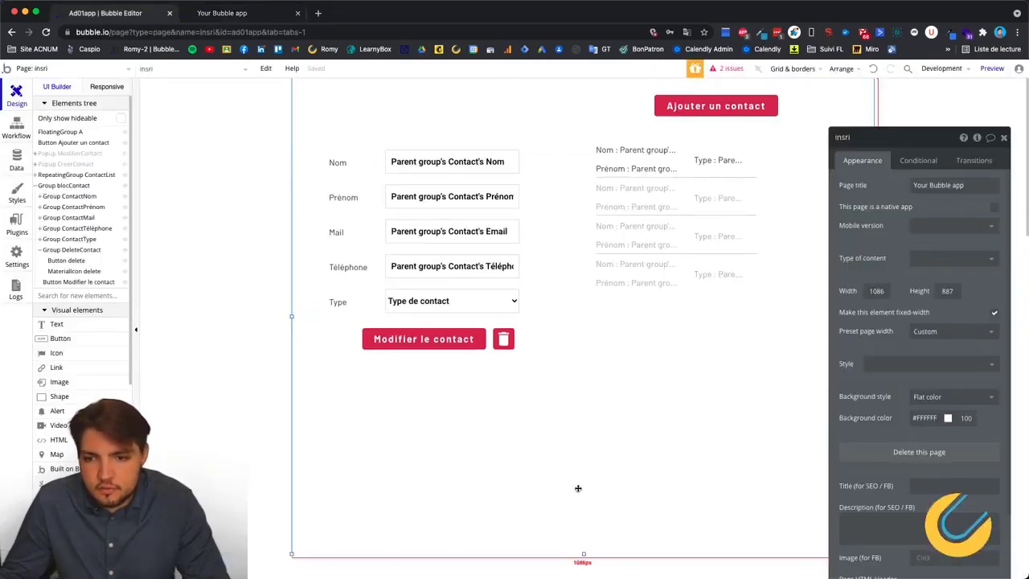
{"action": "left_click_drag", "start_coordinate": [944, 142], "coordinate": [202, 97]}
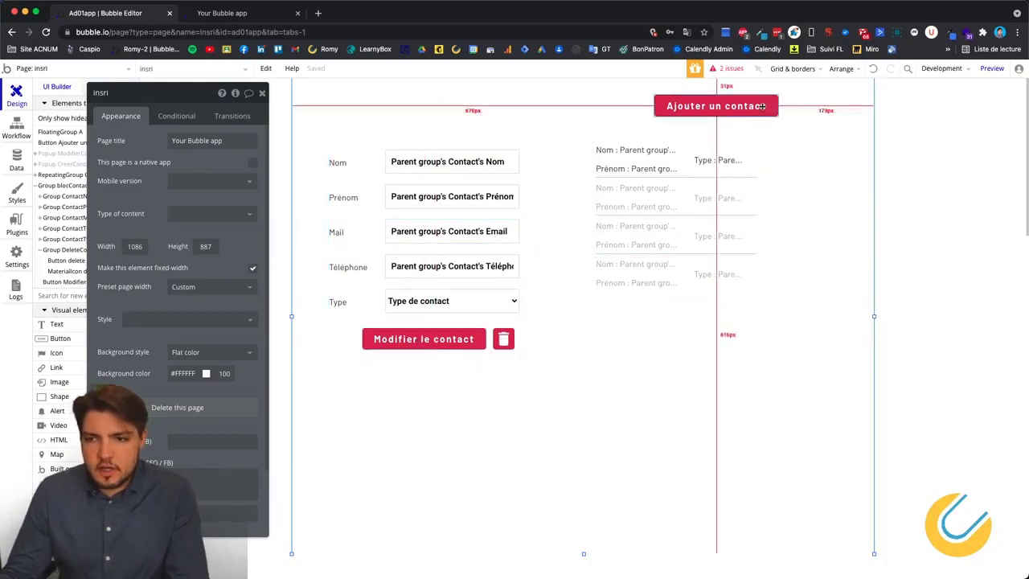
{"action": "left_click", "coordinate": [731, 112]}
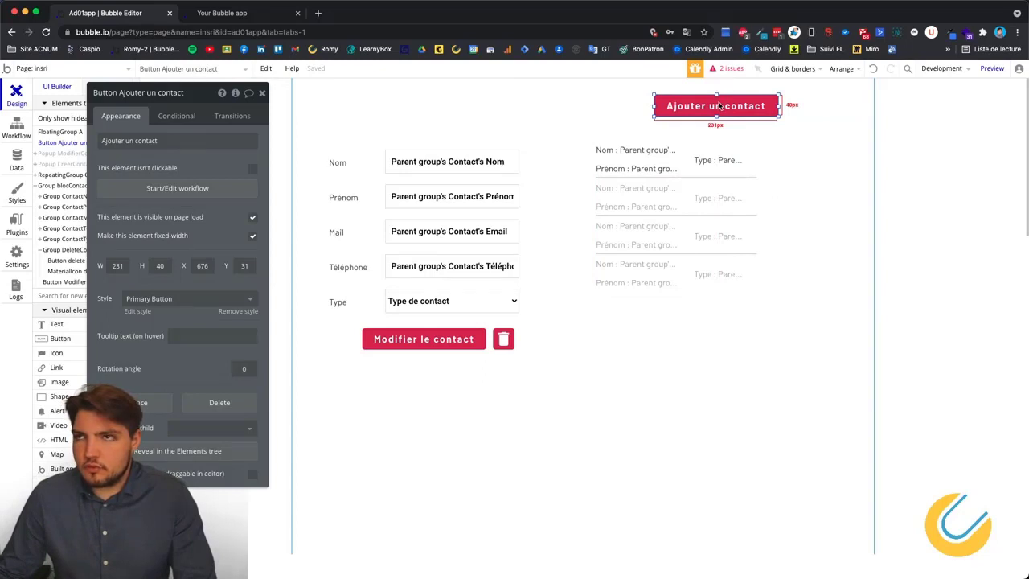
{"action": "left_click", "coordinate": [14, 129]}
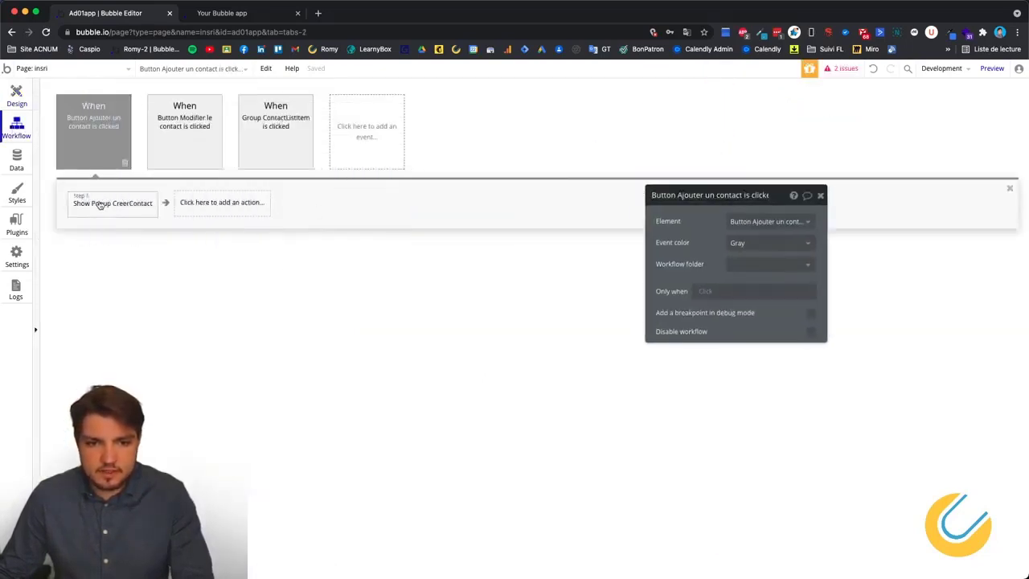
Change the CreerContact popup's Enregistrer button label to Créer and start its click workflow.
{"action": "left_click", "coordinate": [17, 96]}
{"action": "left_click", "coordinate": [59, 164]}
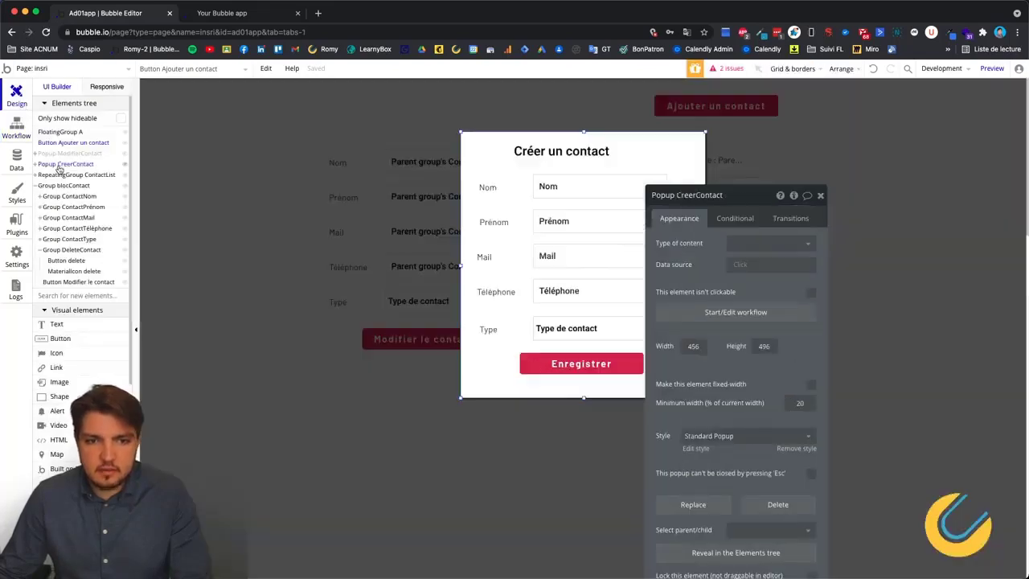
{"action": "left_click_drag", "start_coordinate": [753, 195], "coordinate": [338, 138]}
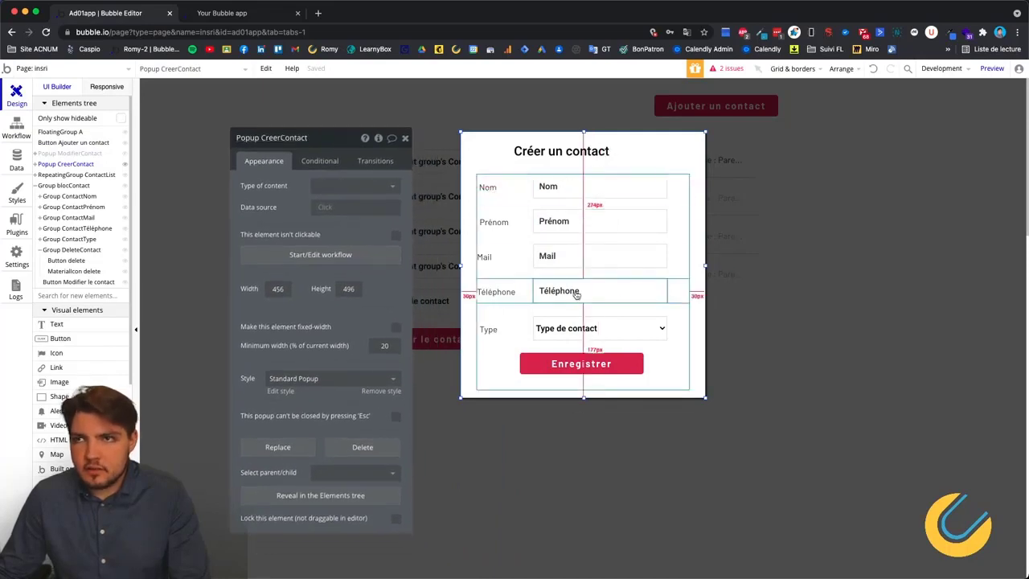
{"action": "left_click", "coordinate": [592, 369]}
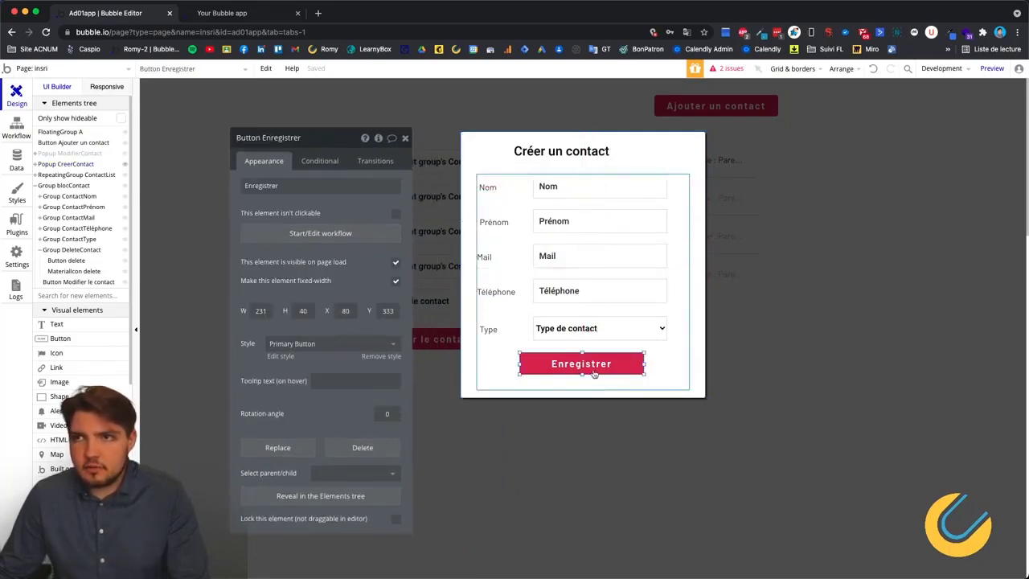
{"action": "double_click", "coordinate": [284, 186]}
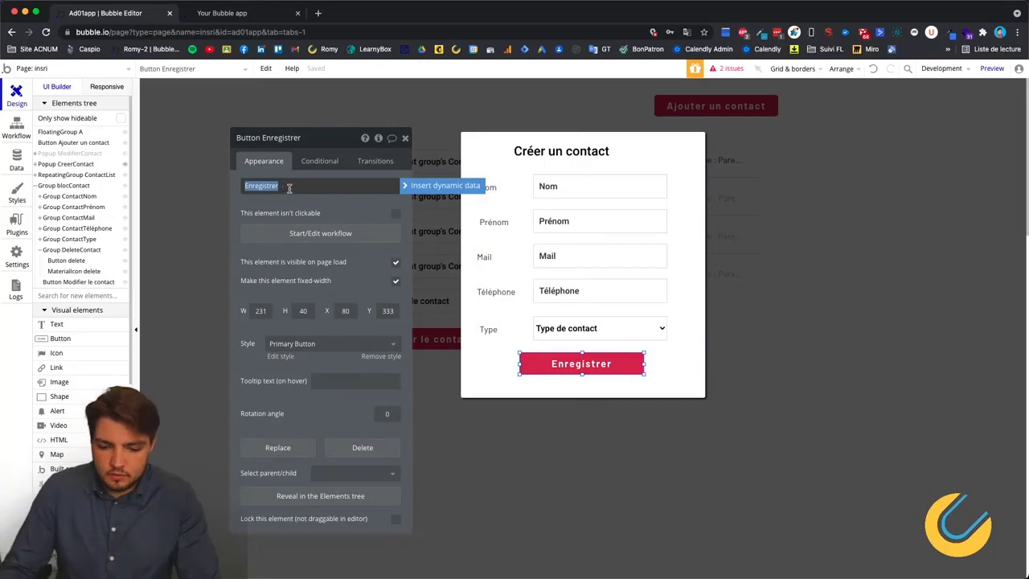
{"action": "type", "text": "Créer"}
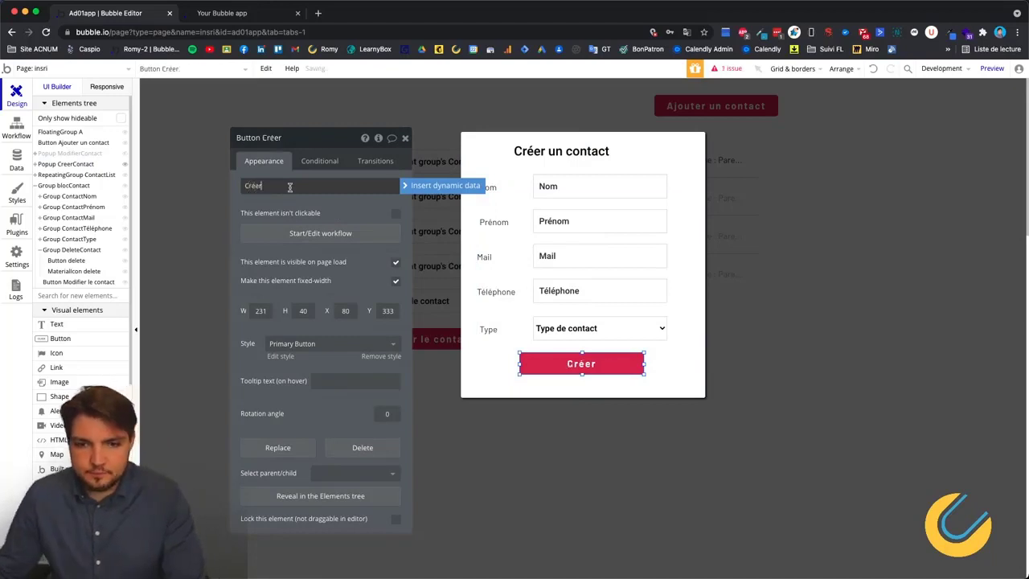
{"action": "left_click", "coordinate": [321, 138]}
{"action": "left_click", "coordinate": [318, 235]}
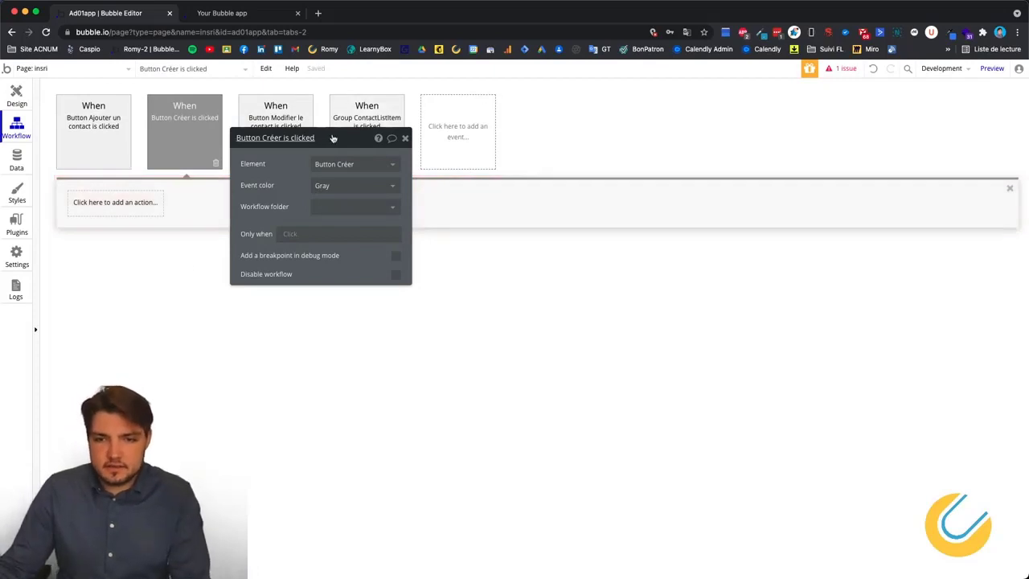
Add a Data (Things) 'Create a new thing...' action as the Créer workflow's first step.
{"action": "left_click_drag", "start_coordinate": [333, 138], "coordinate": [845, 193]}
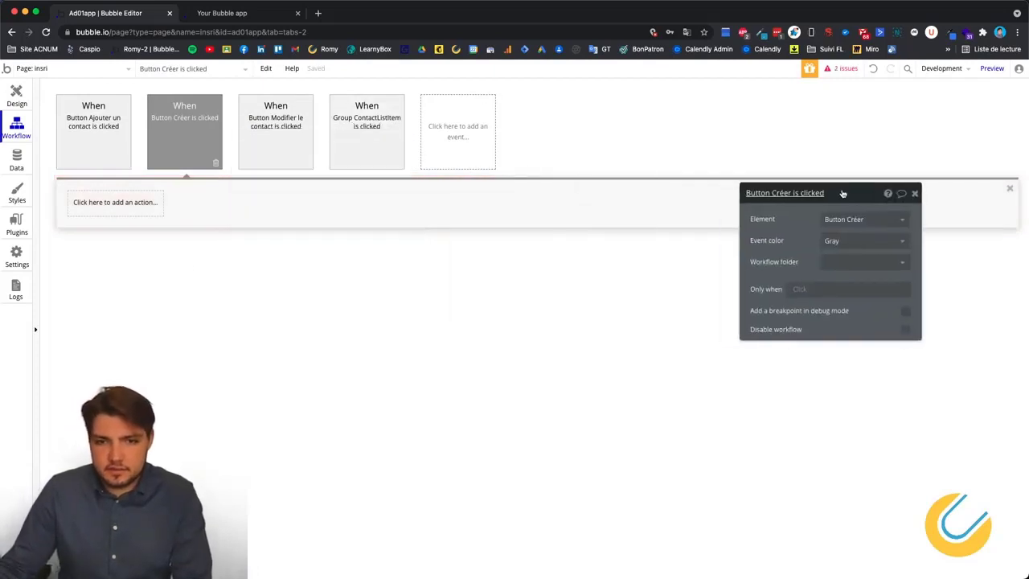
{"action": "left_click", "coordinate": [102, 205]}
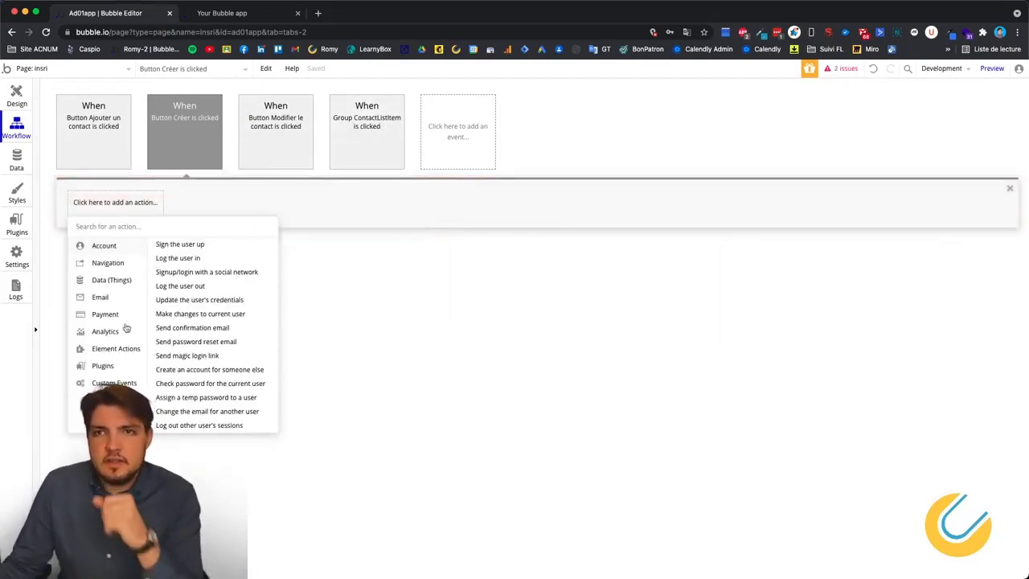
{"action": "mouse_move", "coordinate": [172, 126]}
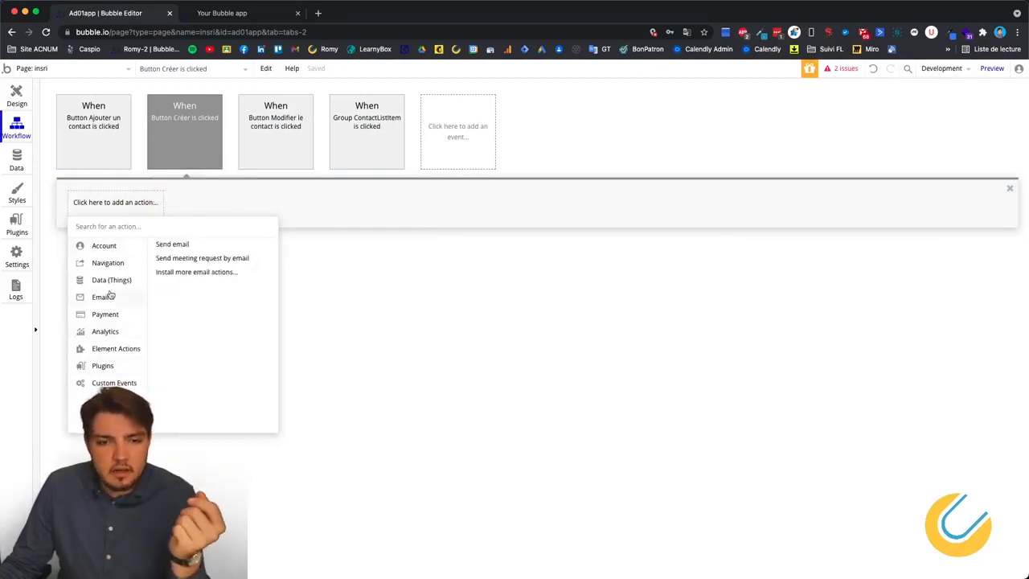
{"action": "mouse_move", "coordinate": [105, 283]}
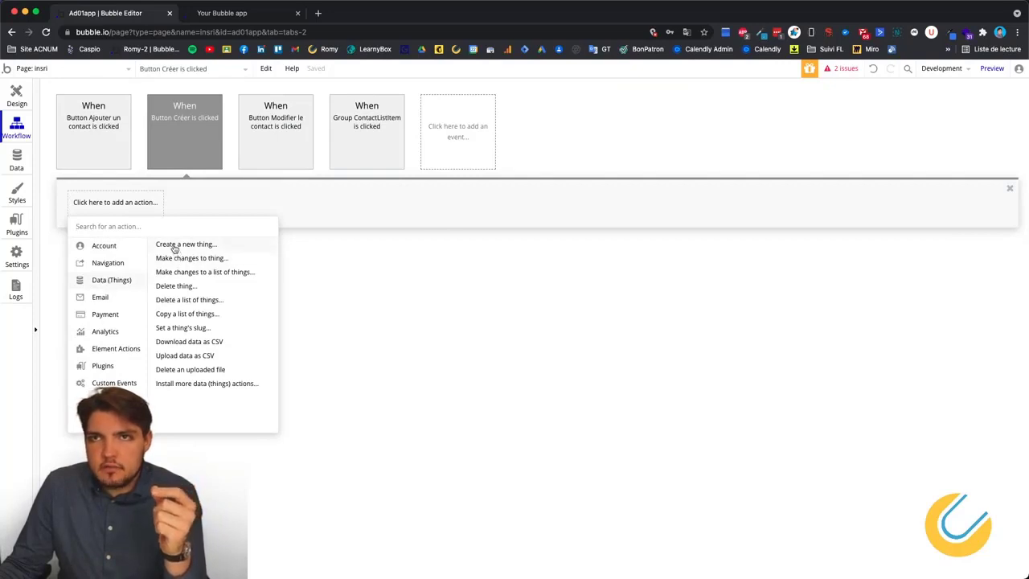
{"action": "mouse_move", "coordinate": [174, 249]}
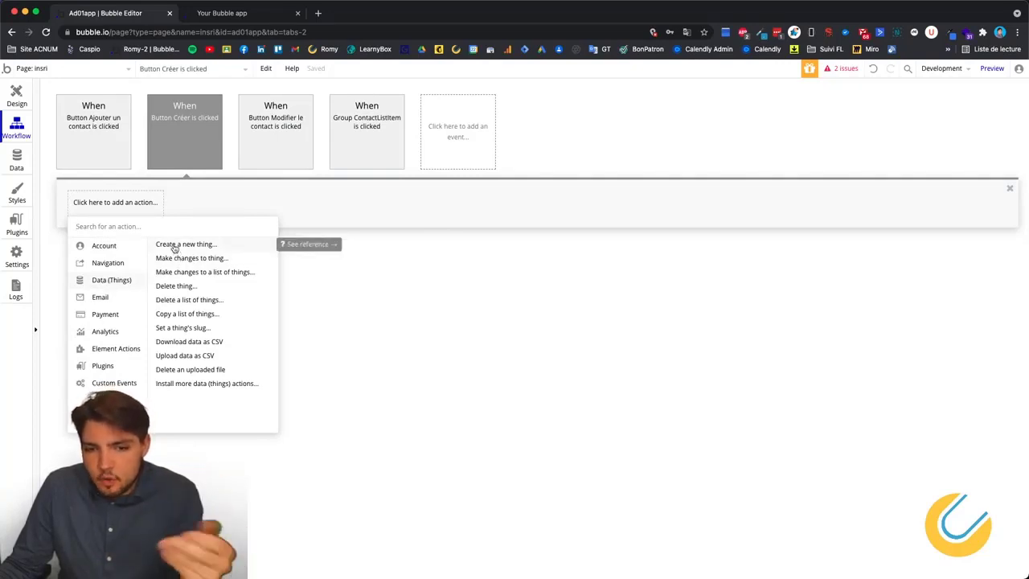
{"action": "left_click", "coordinate": [174, 245]}
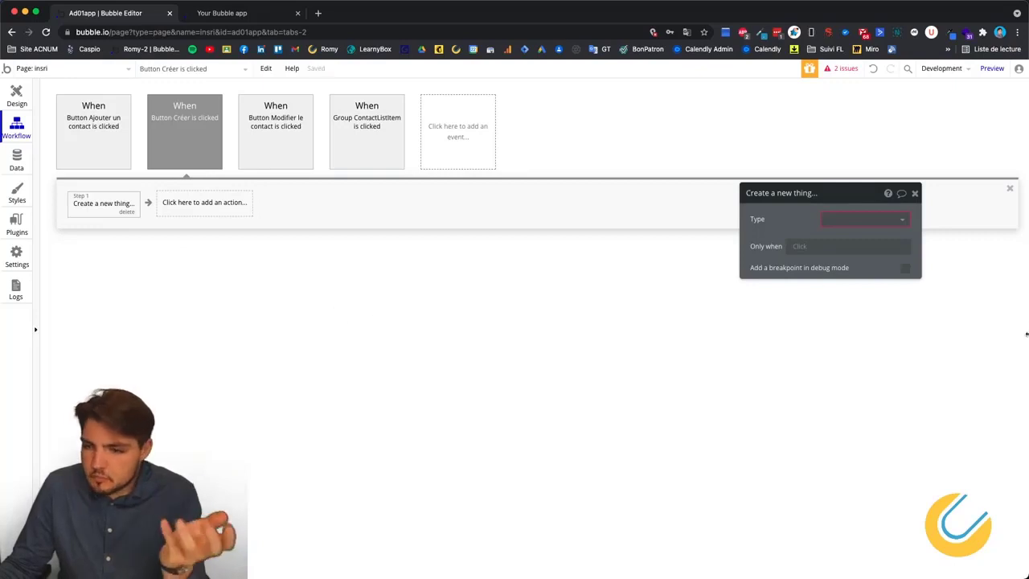
Make the step create a Contact and add Email and Nom field rows.
{"action": "left_click", "coordinate": [863, 221]}
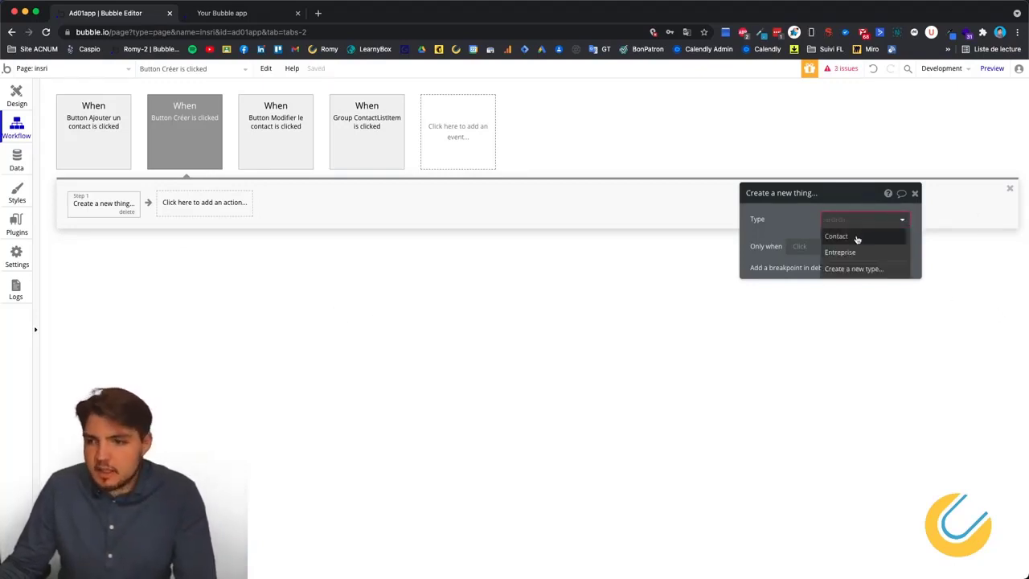
{"action": "left_click", "coordinate": [857, 236]}
{"action": "left_click", "coordinate": [801, 252]}
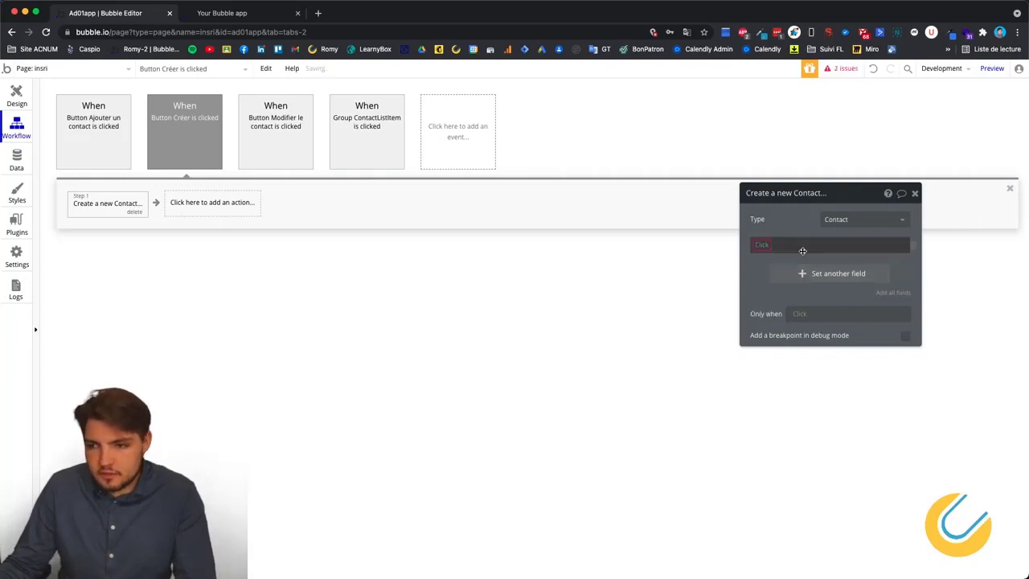
{"action": "left_click", "coordinate": [762, 246]}
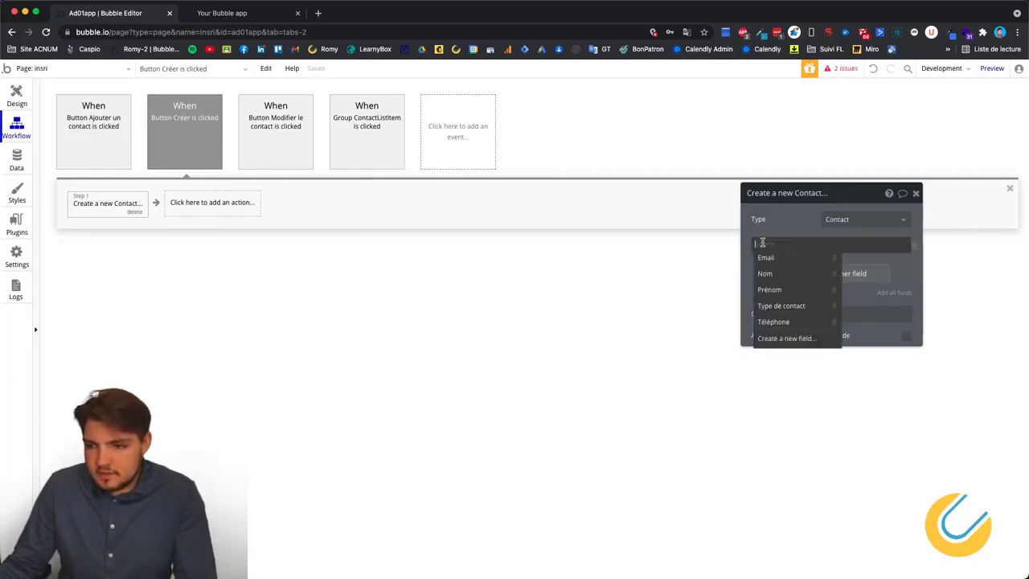
{"action": "left_click", "coordinate": [765, 257]}
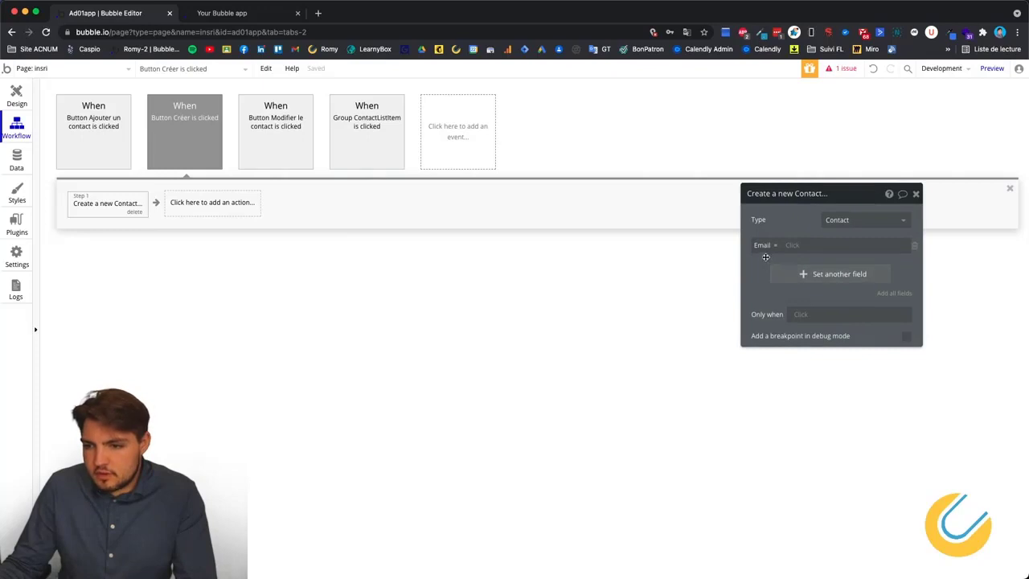
{"action": "left_click", "coordinate": [804, 274]}
{"action": "left_click", "coordinate": [761, 270]}
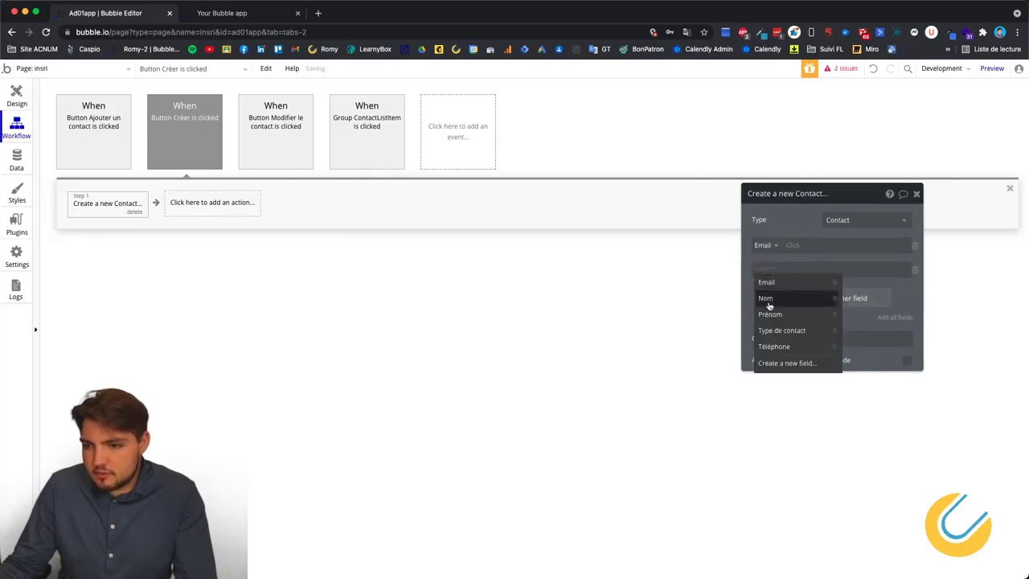
{"action": "left_click", "coordinate": [764, 296]}
Add Prénom, Type de contact and Téléphone field rows, then check the contact database.
{"action": "left_click", "coordinate": [817, 299]}
{"action": "left_click", "coordinate": [761, 294]}
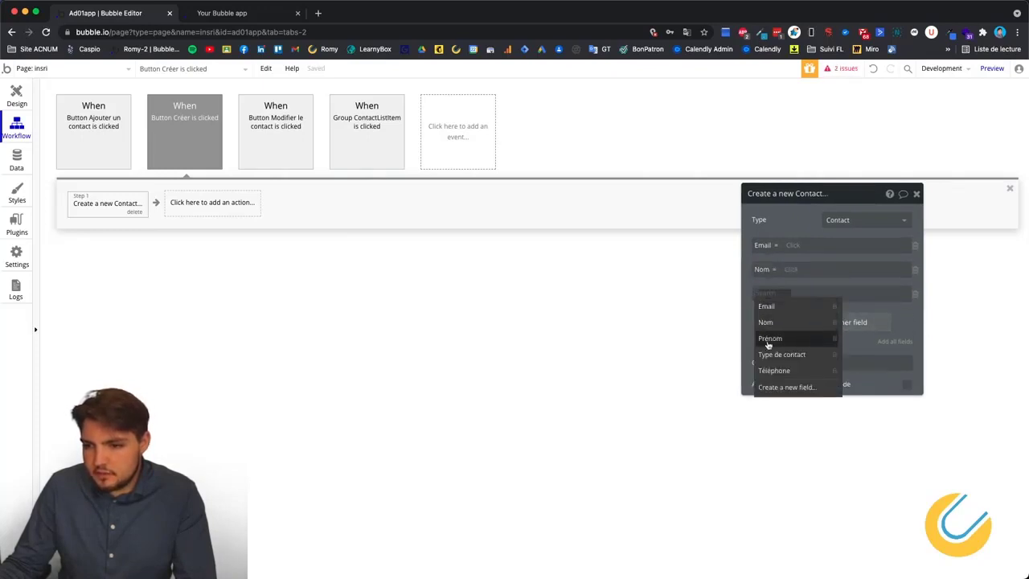
{"action": "left_click", "coordinate": [772, 338]}
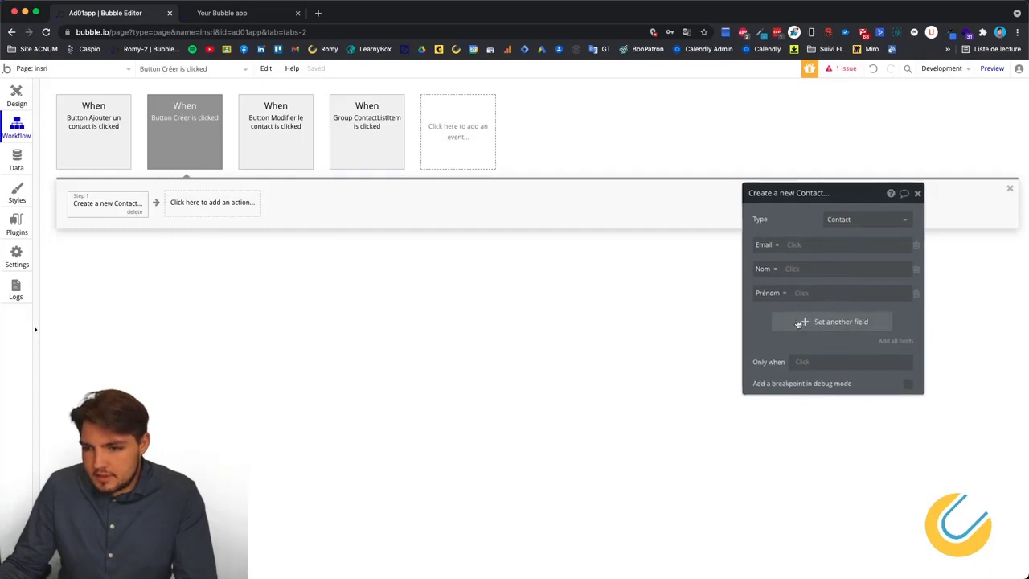
{"action": "left_click", "coordinate": [813, 325]}
{"action": "left_click", "coordinate": [768, 318]}
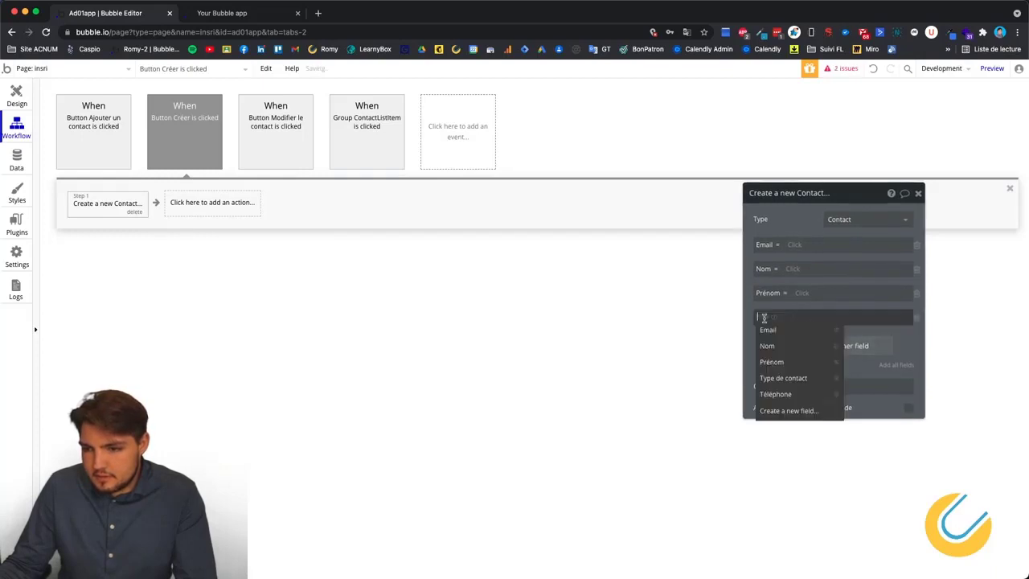
{"action": "left_click", "coordinate": [771, 378]}
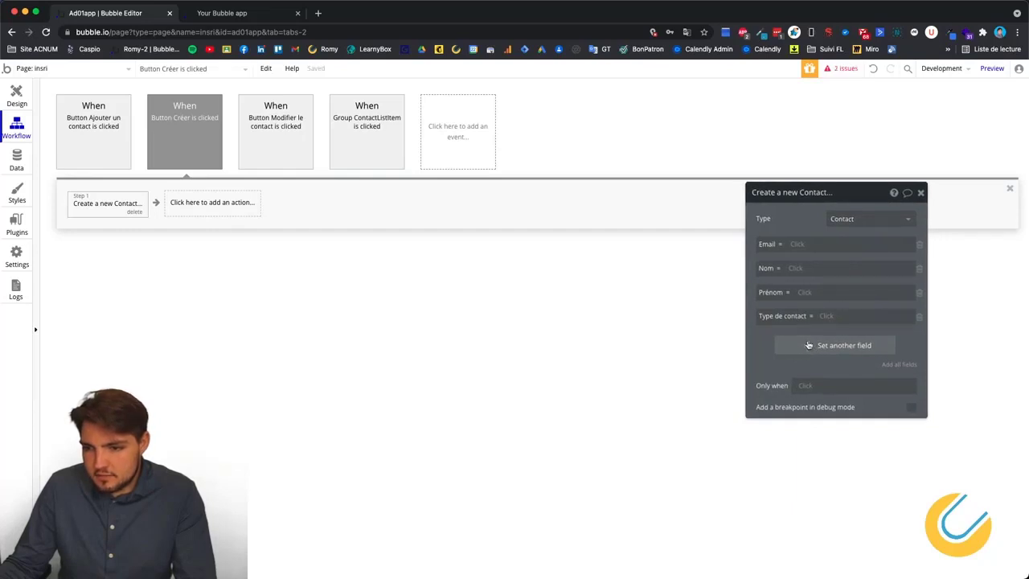
{"action": "left_click", "coordinate": [806, 346]}
{"action": "left_click", "coordinate": [763, 340]}
{"action": "left_click", "coordinate": [772, 415]}
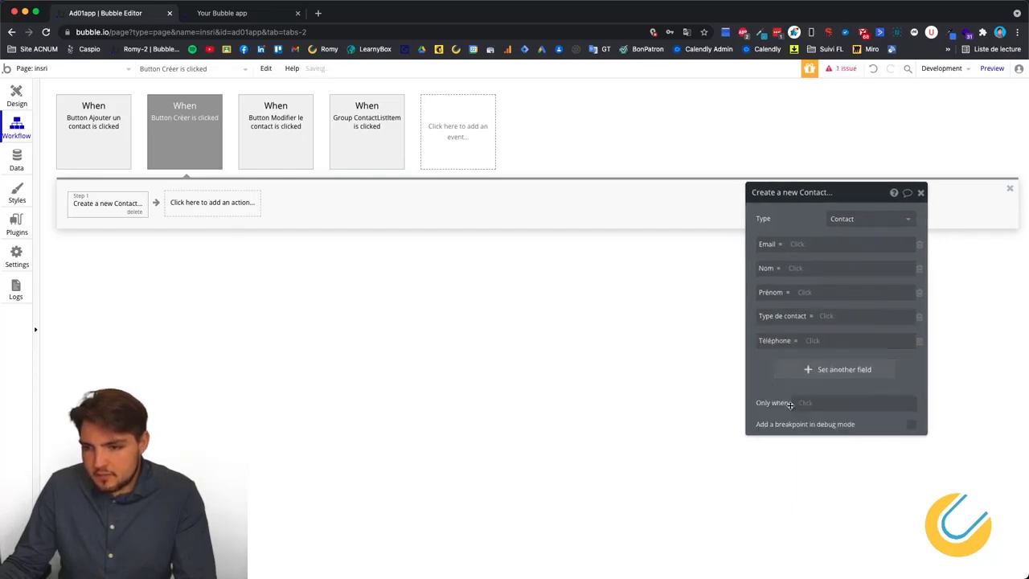
{"action": "left_click", "coordinate": [17, 158]}
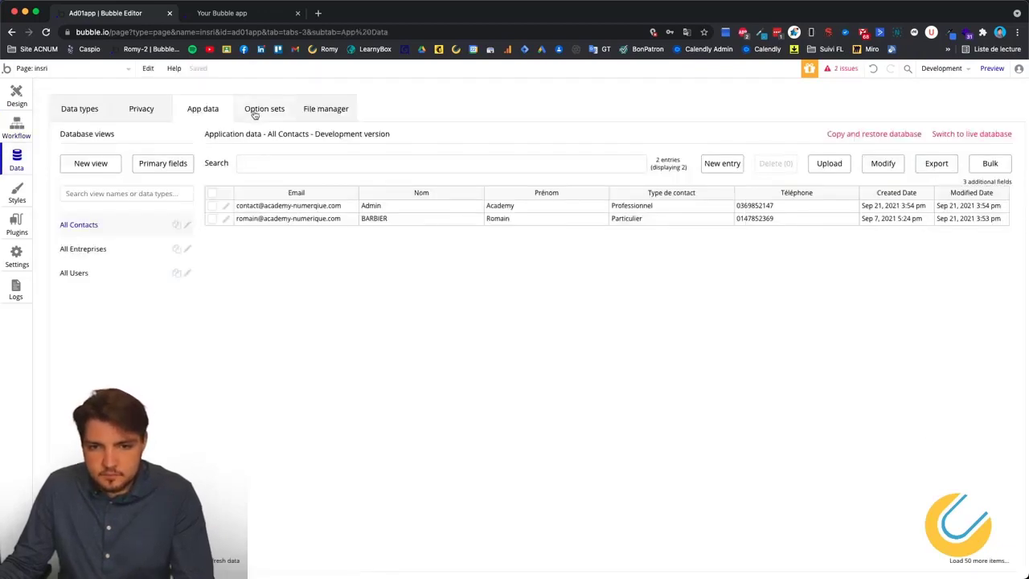
{"action": "left_click", "coordinate": [89, 109]}
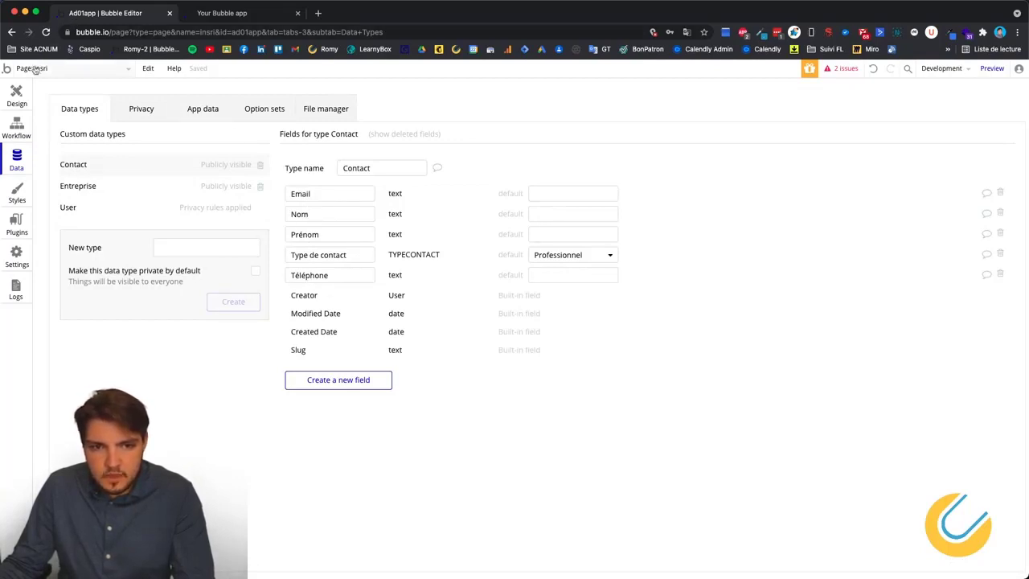
{"action": "left_click", "coordinate": [16, 95]}
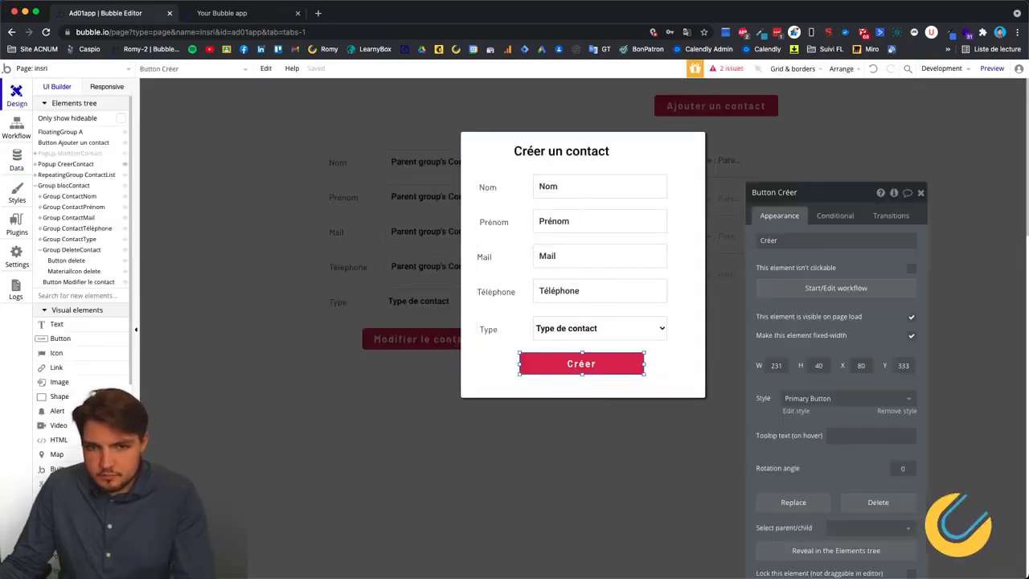
{"action": "left_click", "coordinate": [16, 129]}
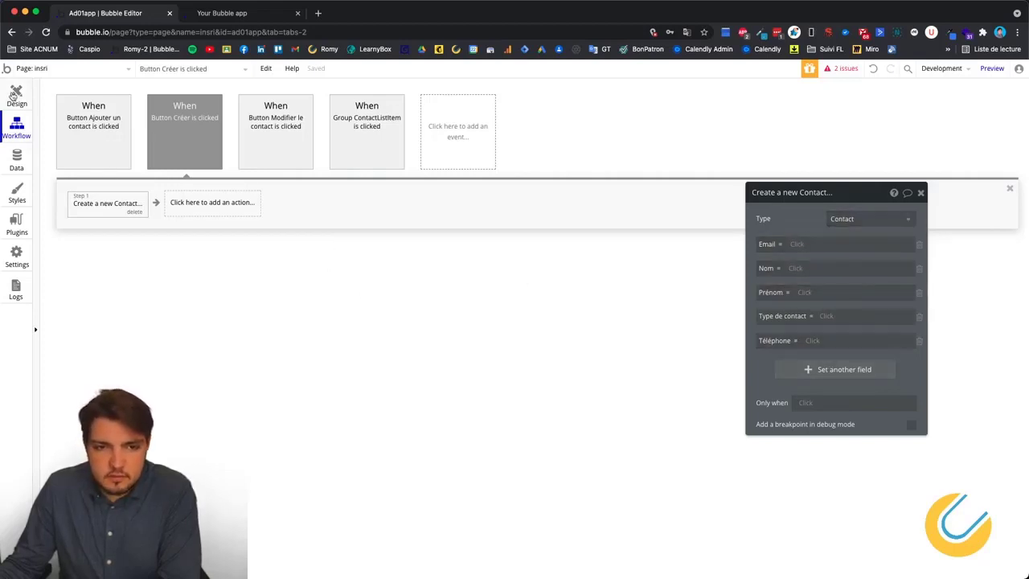
Go through the Nom, Prénom, Mail and Téléphone inputs and type dropdown, prefixing names with 'creer'.
{"action": "left_click", "coordinate": [17, 95]}
{"action": "left_click", "coordinate": [609, 196]}
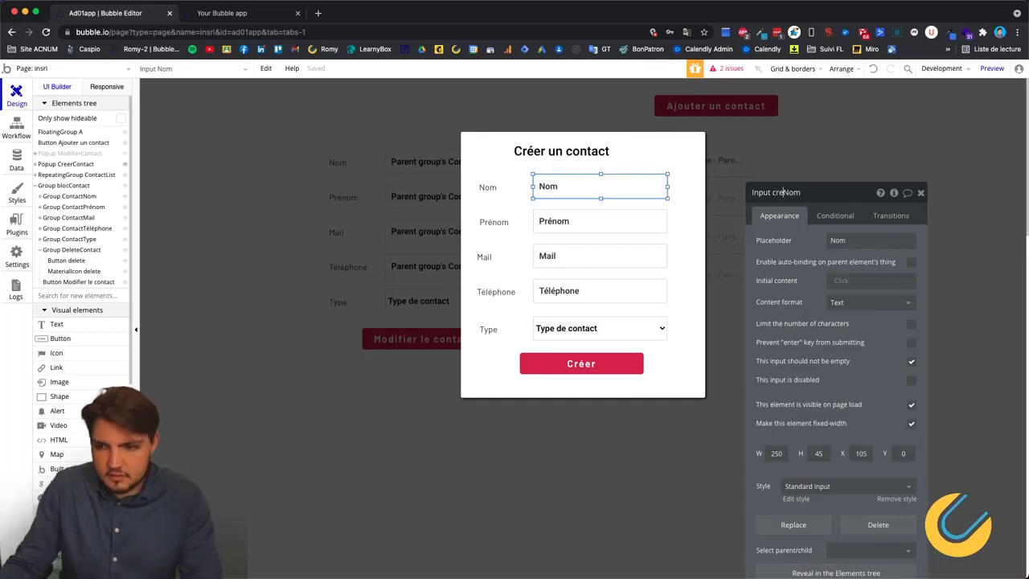
{"action": "left_click", "coordinate": [563, 223]}
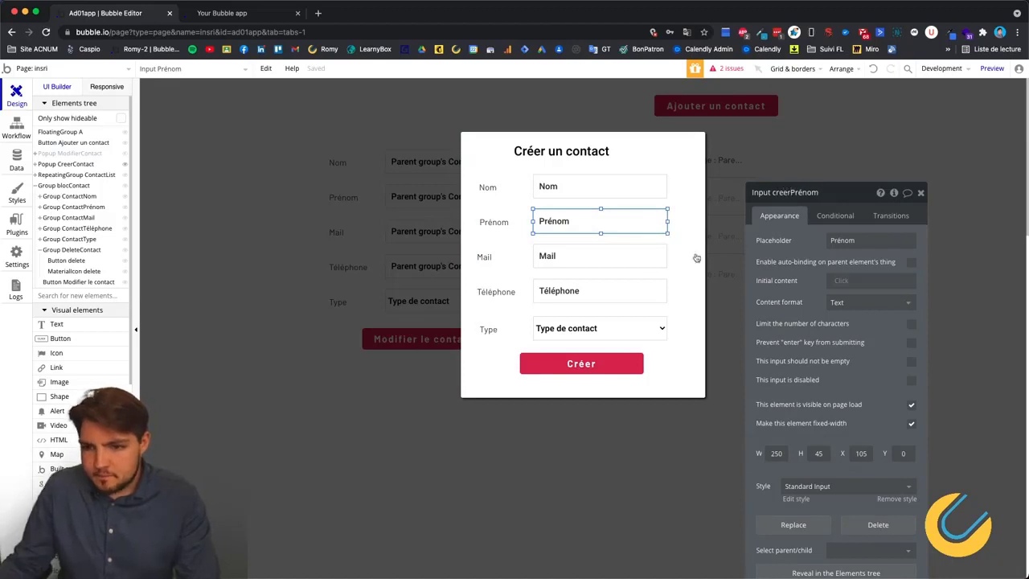
{"action": "left_click", "coordinate": [601, 261]}
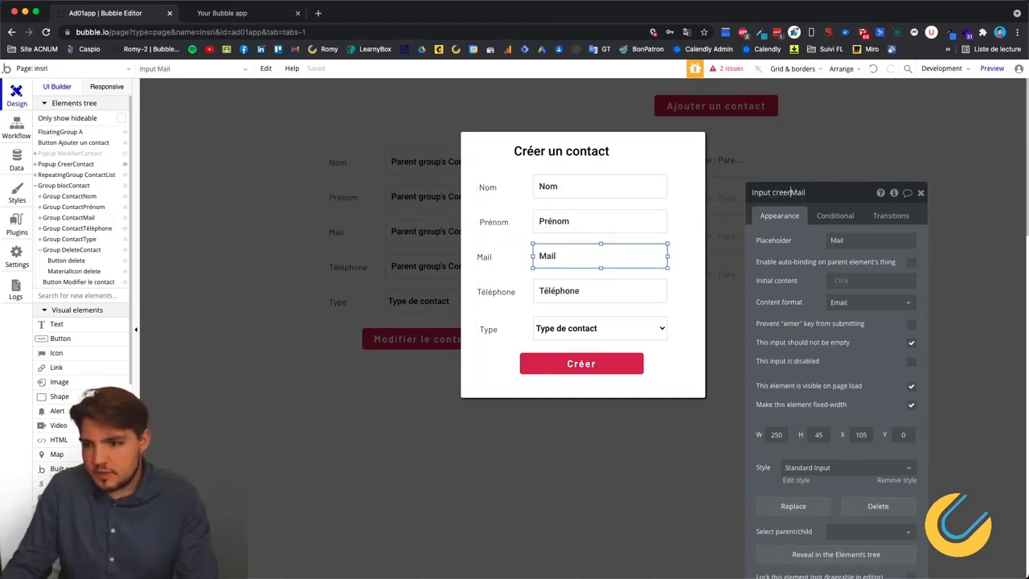
{"action": "left_click", "coordinate": [598, 294]}
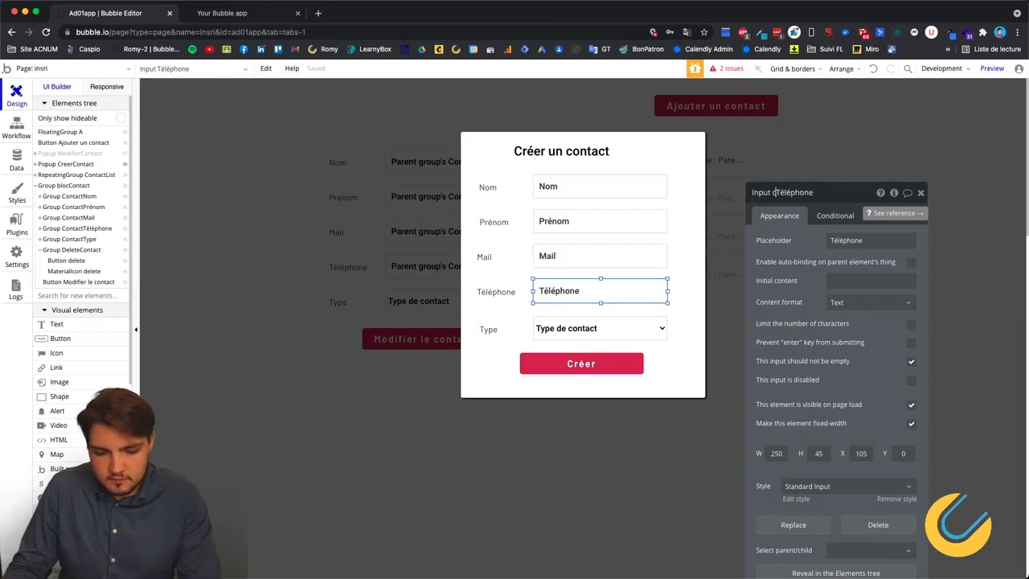
{"action": "left_click", "coordinate": [576, 329]}
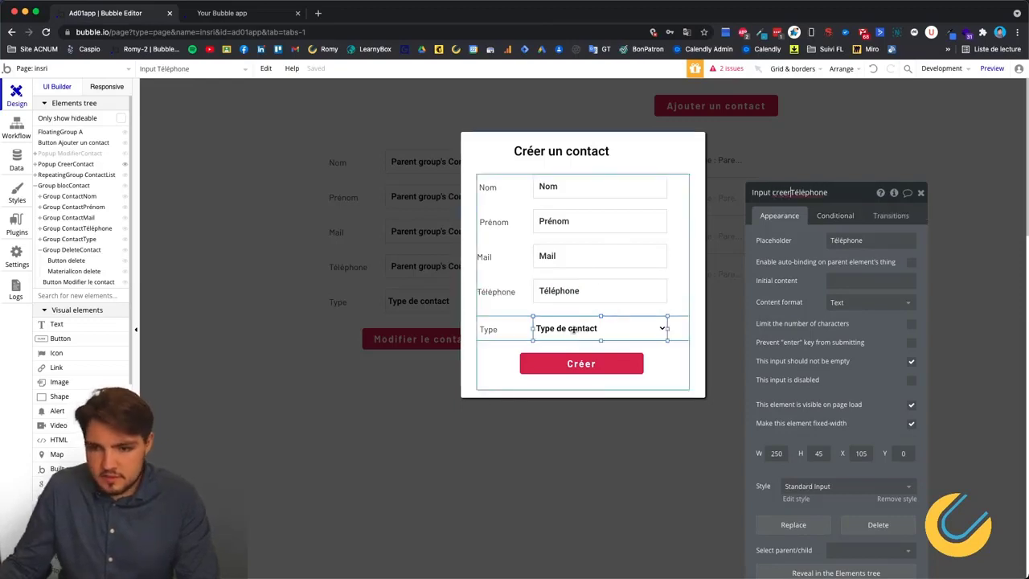
{"action": "left_click", "coordinate": [853, 193]}
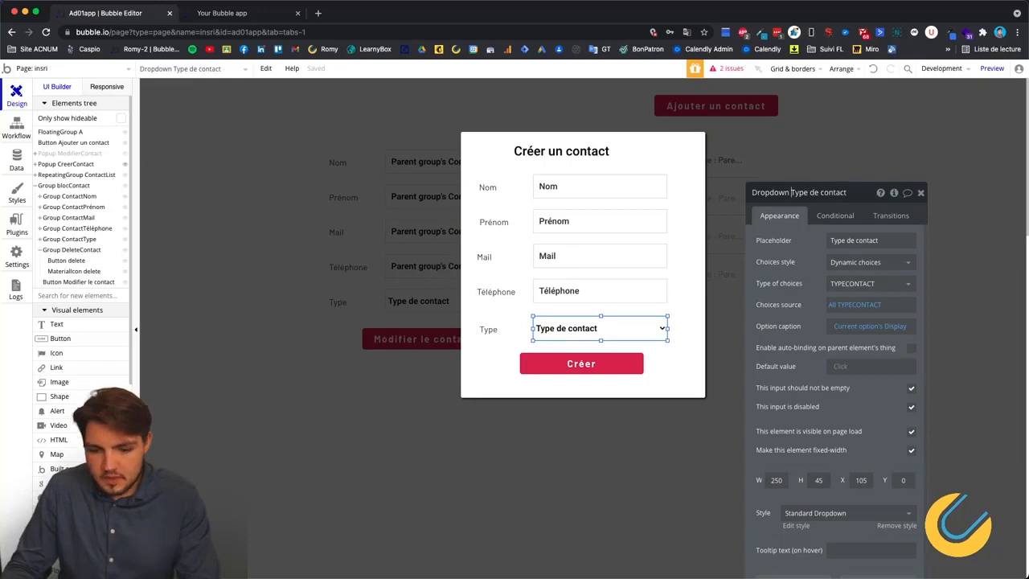
{"action": "type", "text": "creer"}
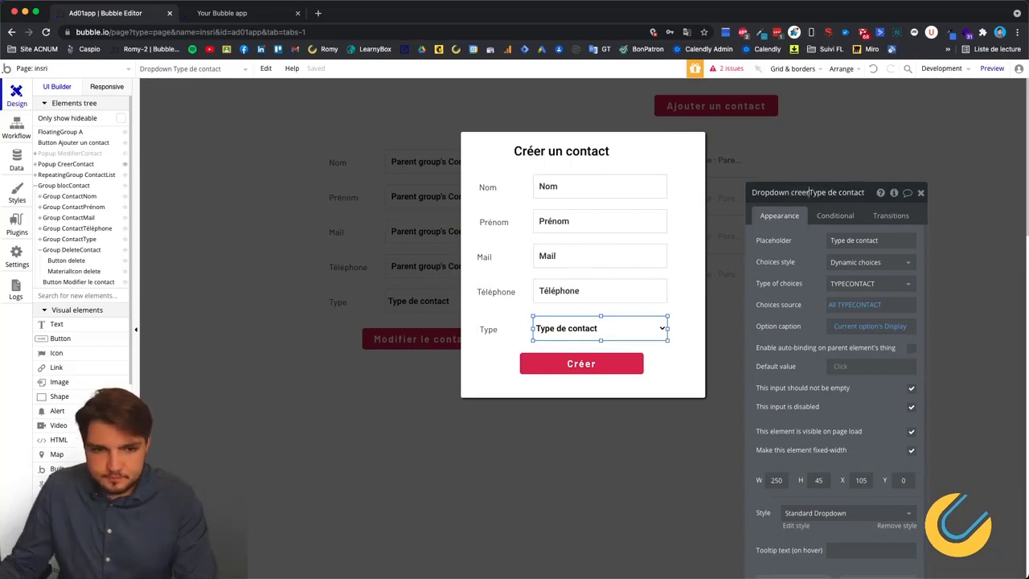
{"action": "left_click", "coordinate": [8, 129]}
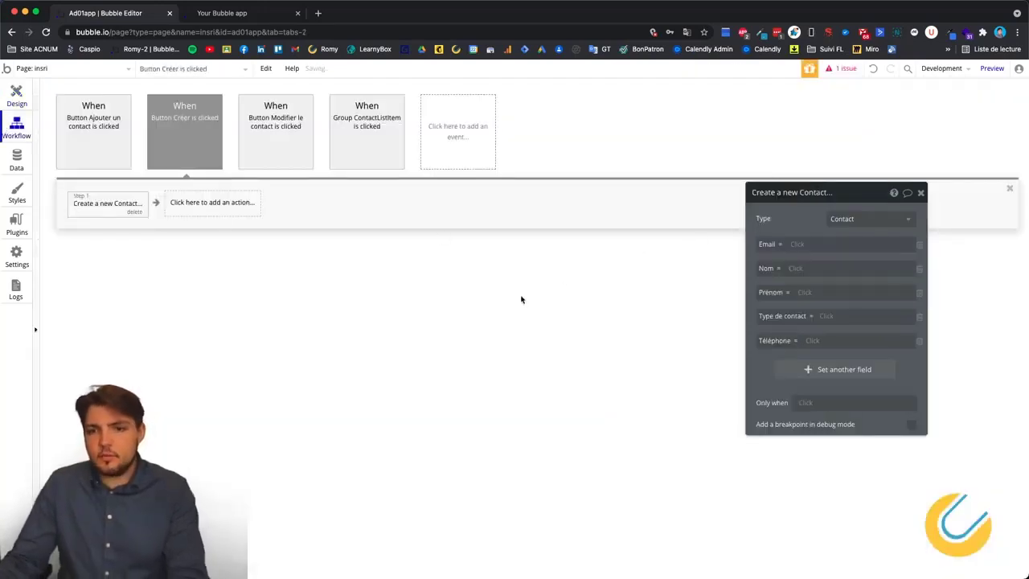
Fill Email and Nom from the values of Input creerMail and Input creerNom.
{"action": "left_click", "coordinate": [795, 245]}
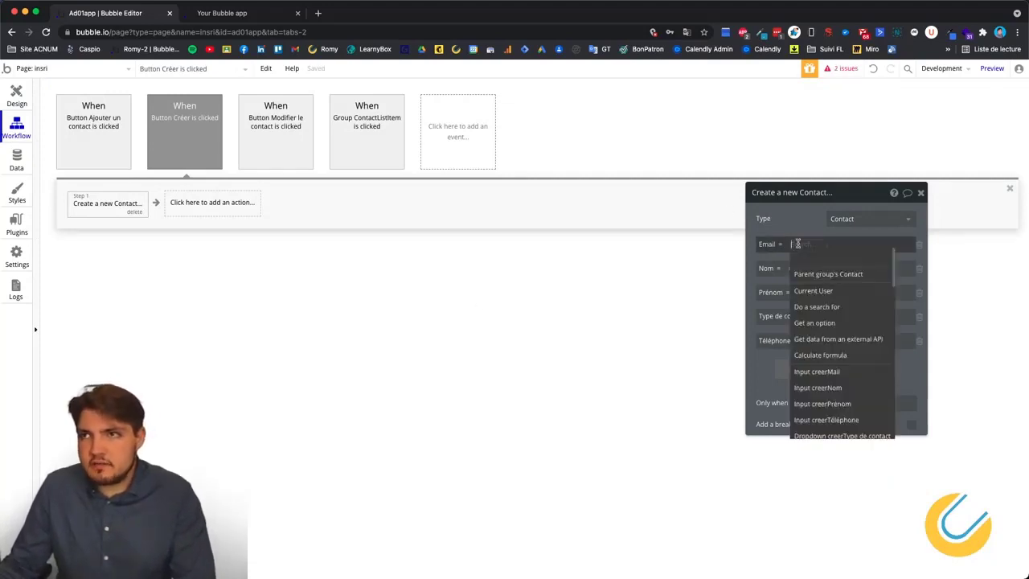
{"action": "scroll", "coordinate": [846, 371], "scroll_direction": "down", "scroll_amount": 1}
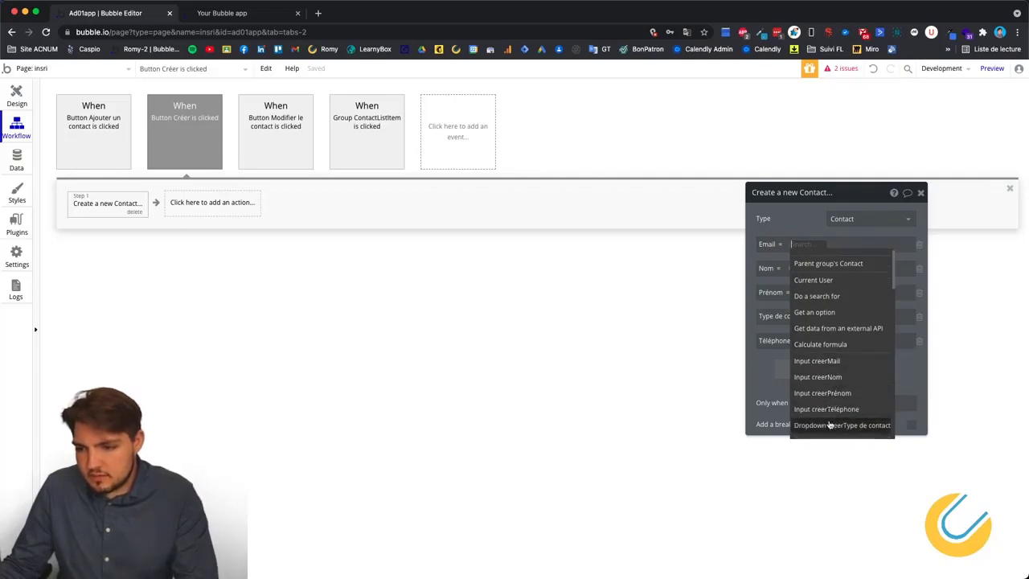
{"action": "left_click", "coordinate": [818, 363]}
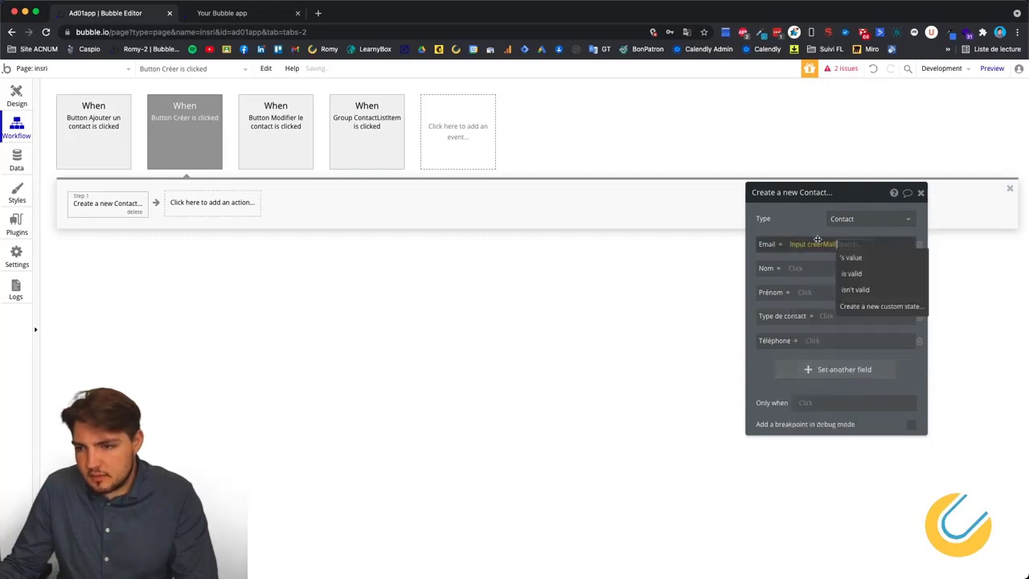
{"action": "left_click", "coordinate": [848, 258]}
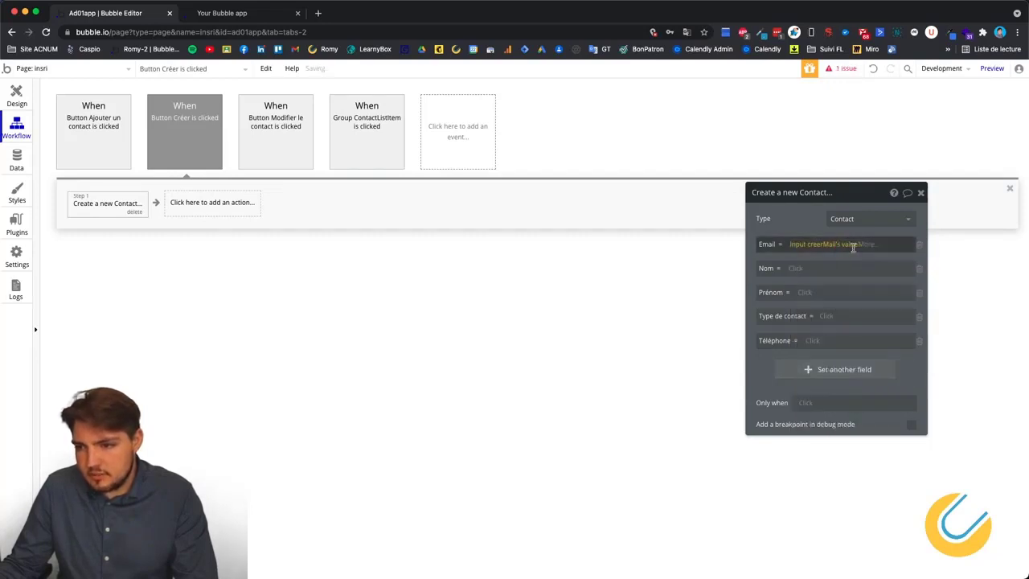
{"action": "left_click", "coordinate": [795, 269]}
{"action": "left_click", "coordinate": [823, 414]}
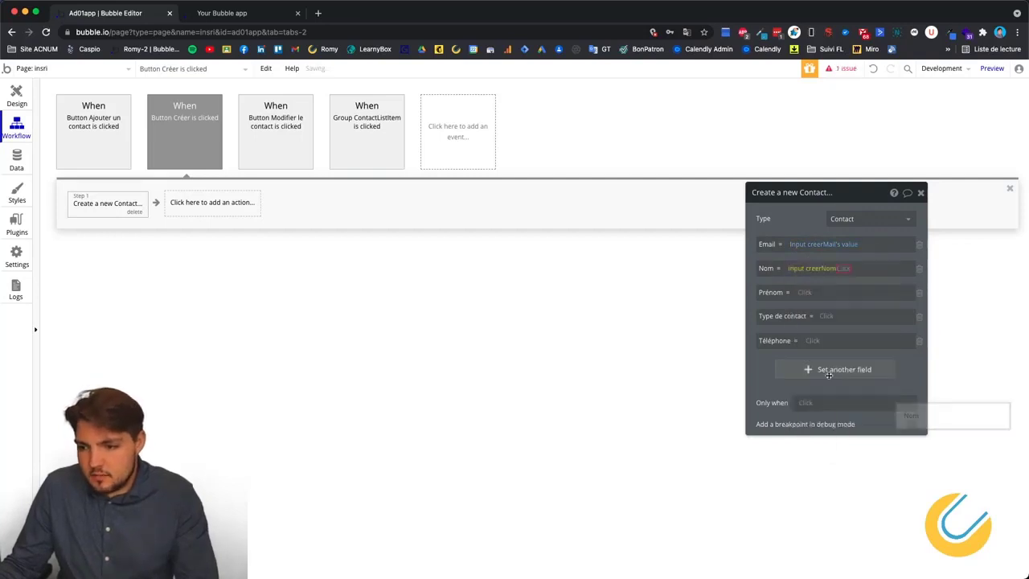
{"action": "left_click", "coordinate": [853, 281]}
Set Prénom, Téléphone and Type de contact from creerPrénom, creerTéléphone and the creer type dropdown.
{"action": "left_click", "coordinate": [812, 293]}
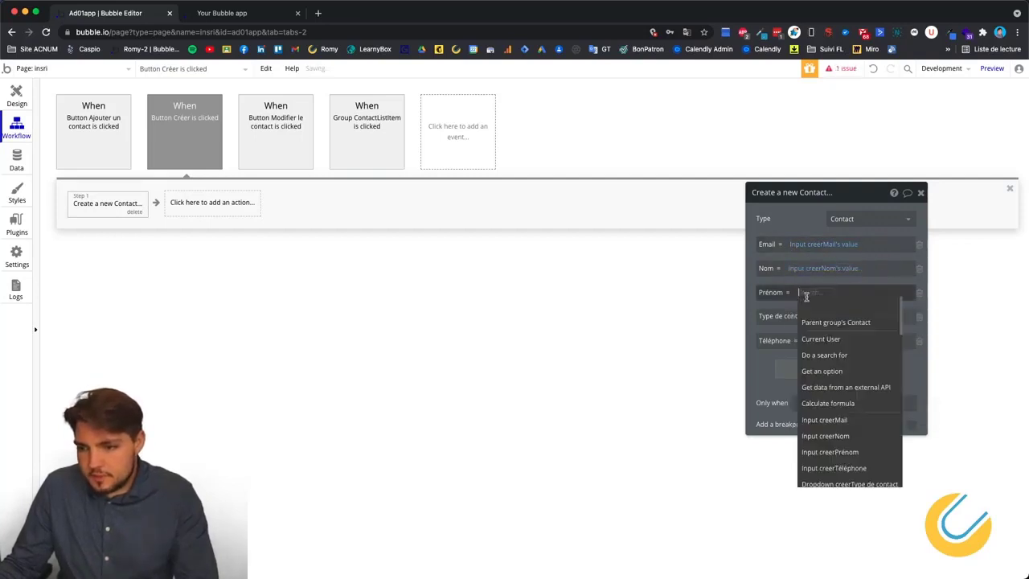
{"action": "left_click", "coordinate": [828, 455]}
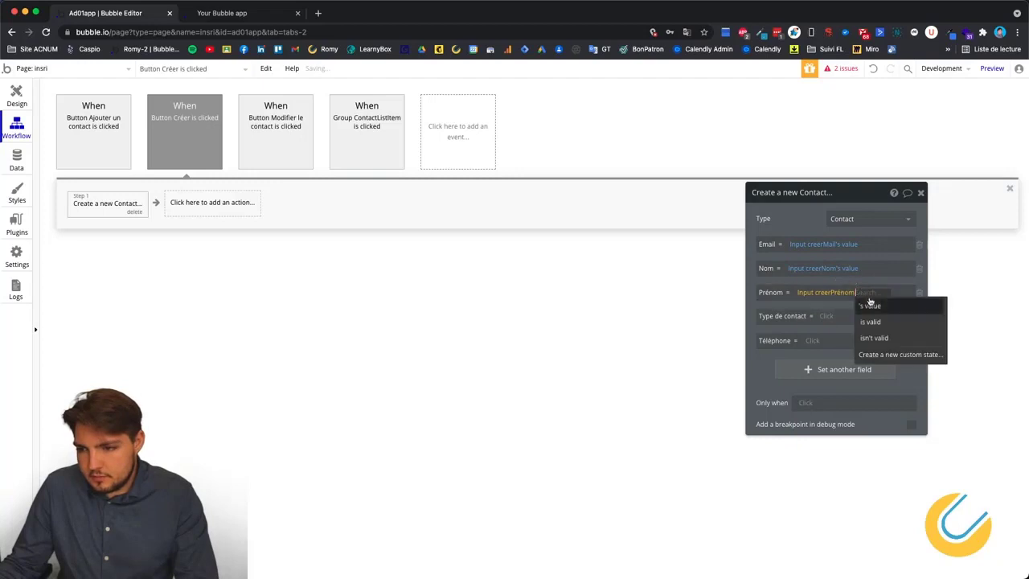
{"action": "left_click", "coordinate": [871, 304]}
{"action": "left_click", "coordinate": [811, 340]}
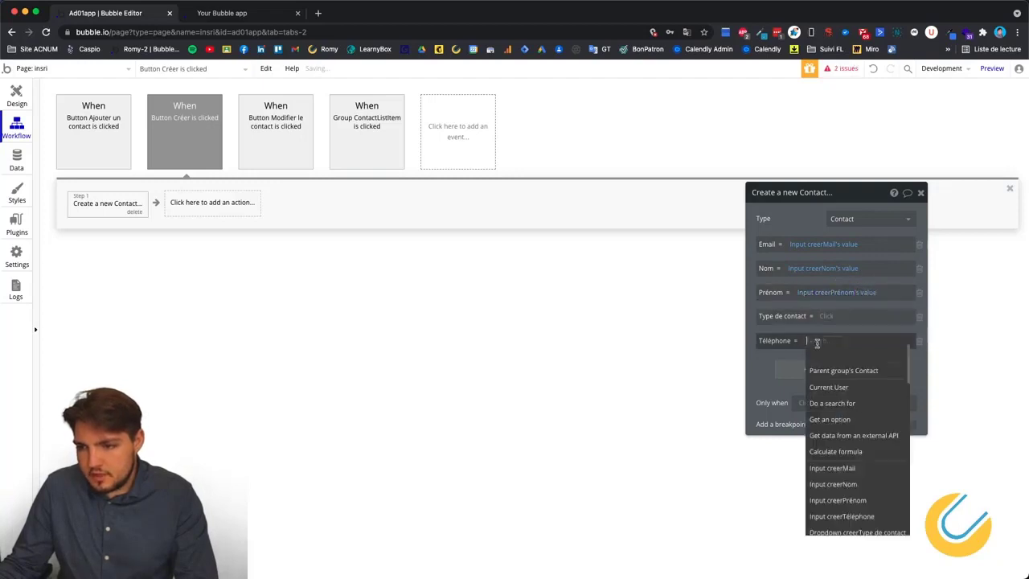
{"action": "left_click", "coordinate": [849, 515]}
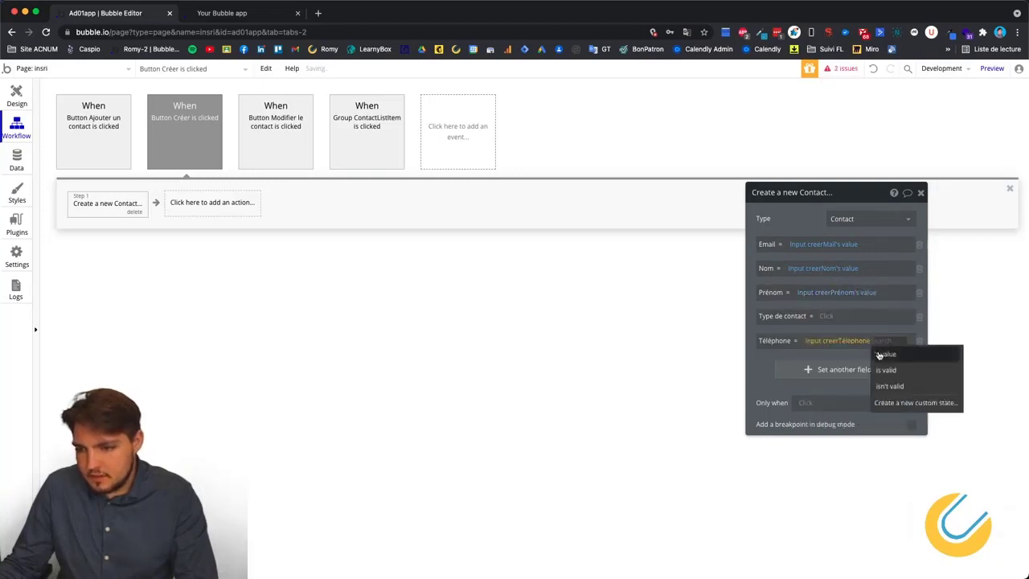
{"action": "left_click", "coordinate": [876, 352]}
{"action": "left_click", "coordinate": [823, 321]}
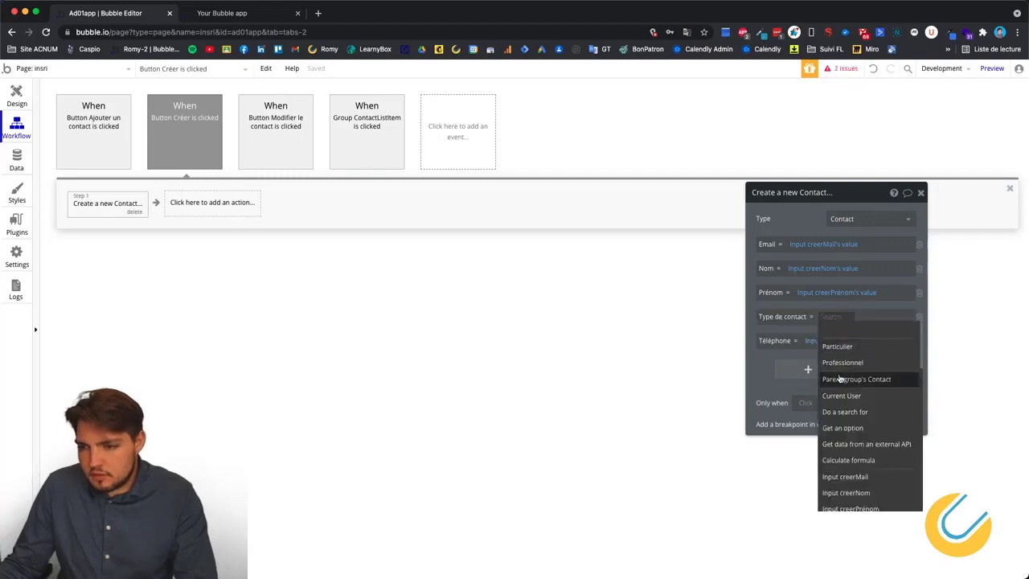
{"action": "scroll", "coordinate": [854, 450], "scroll_direction": "down", "scroll_amount": 3}
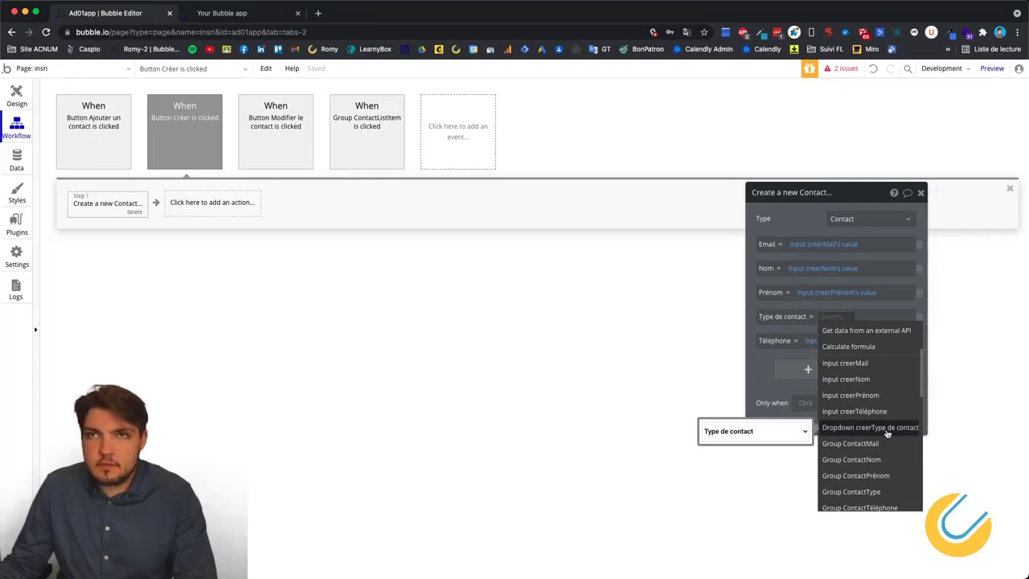
{"action": "left_click", "coordinate": [862, 431]}
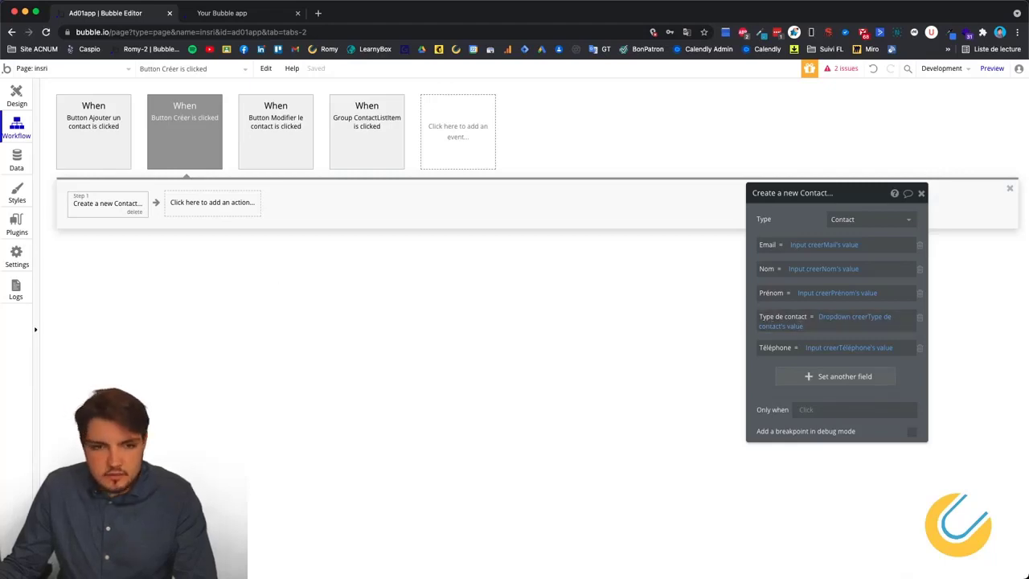
{"action": "left_click", "coordinate": [16, 160]}
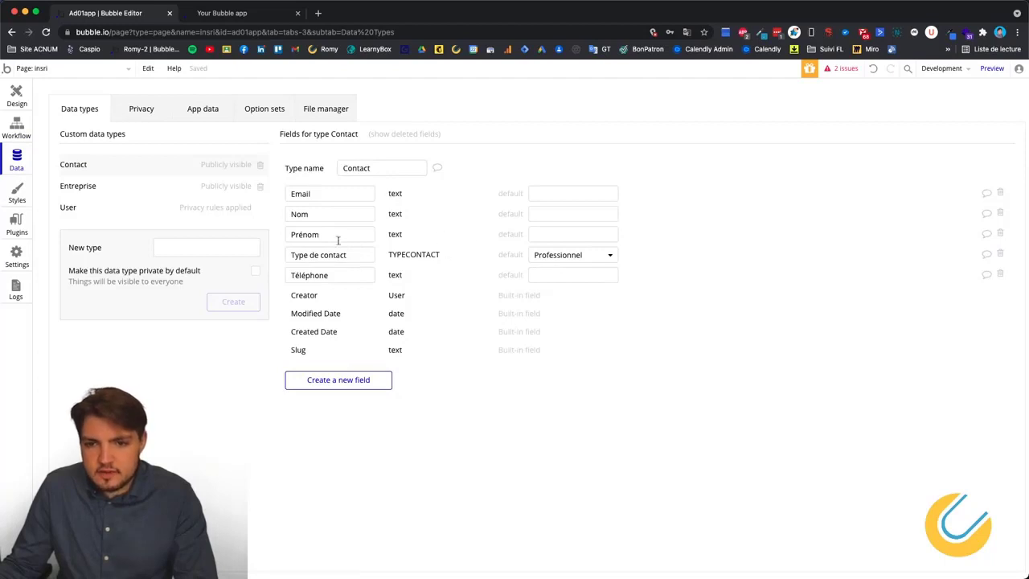
{"action": "left_click", "coordinate": [14, 88]}
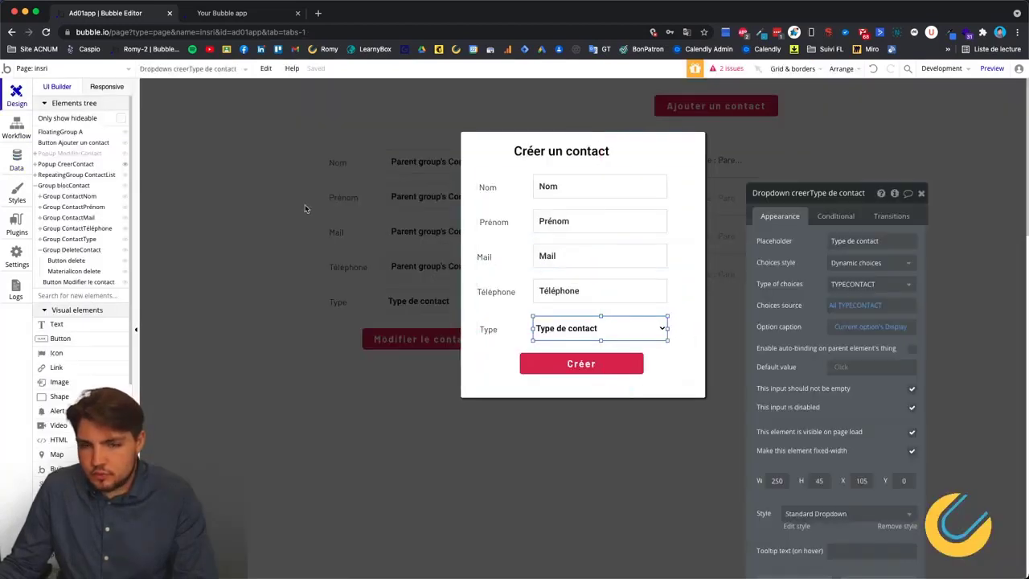
{"action": "left_click", "coordinate": [17, 127]}
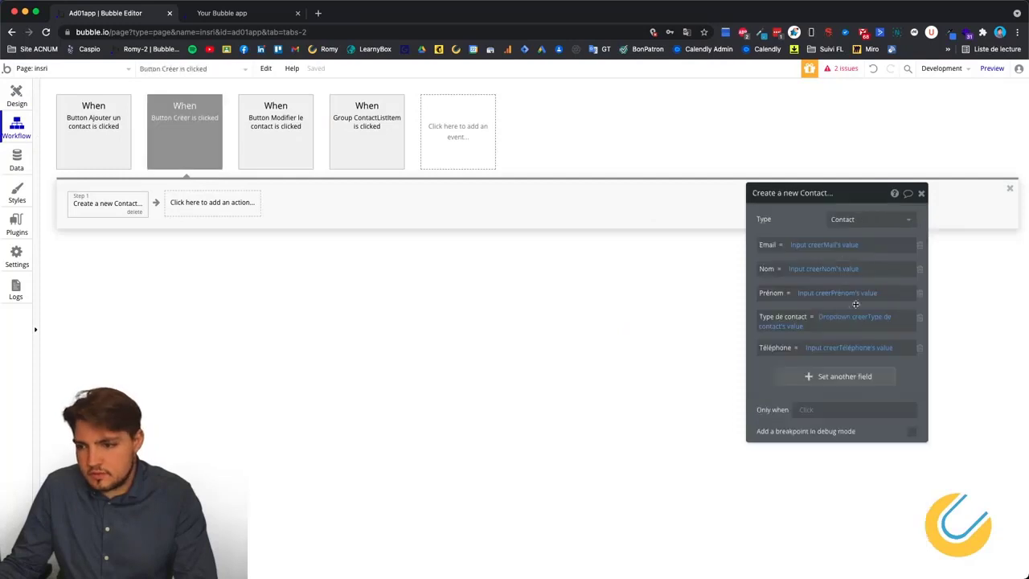
{"action": "left_click", "coordinate": [841, 316]}
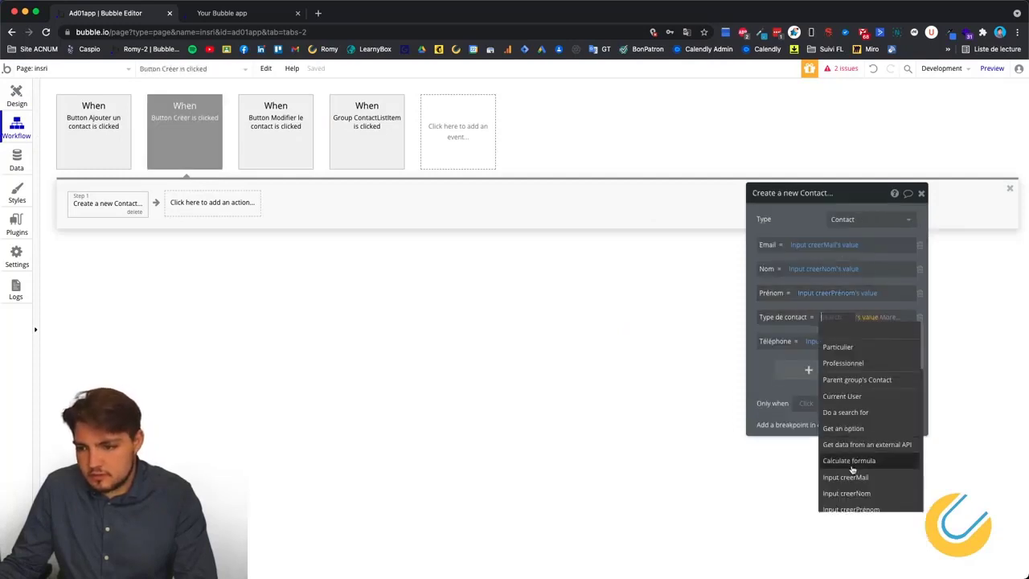
{"action": "scroll", "coordinate": [853, 450], "scroll_direction": "down", "scroll_amount": 4}
{"action": "scroll", "coordinate": [851, 379], "scroll_direction": "up", "scroll_amount": 1}
{"action": "left_click", "coordinate": [850, 374]}
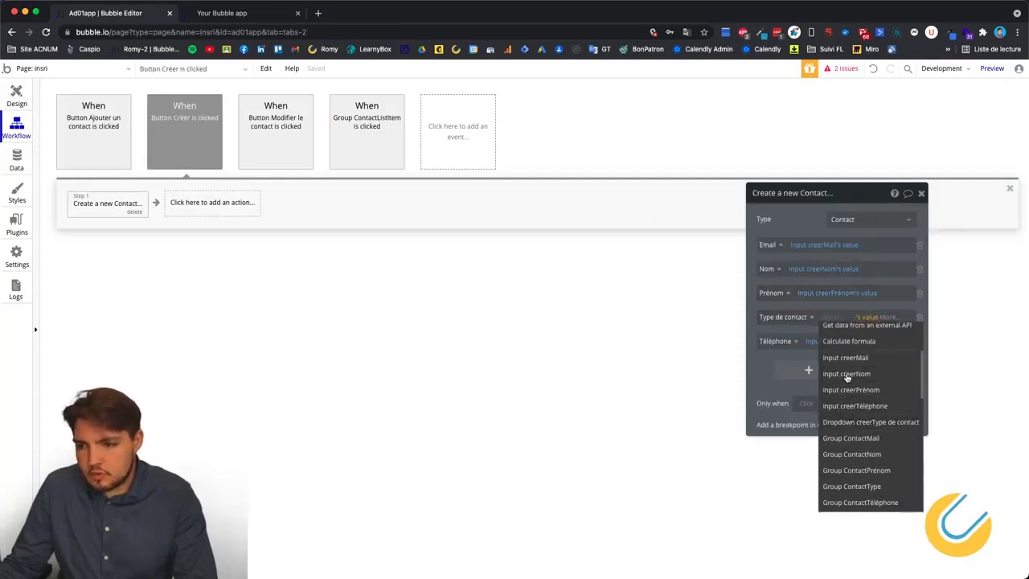
{"action": "left_click", "coordinate": [903, 344]}
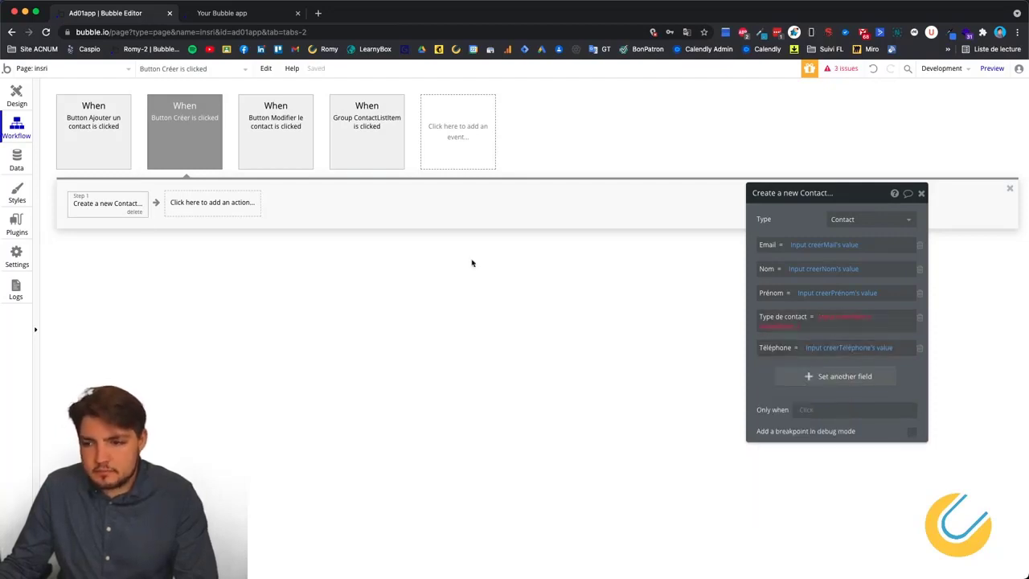
{"action": "left_click", "coordinate": [17, 95]}
{"action": "left_click", "coordinate": [563, 327]}
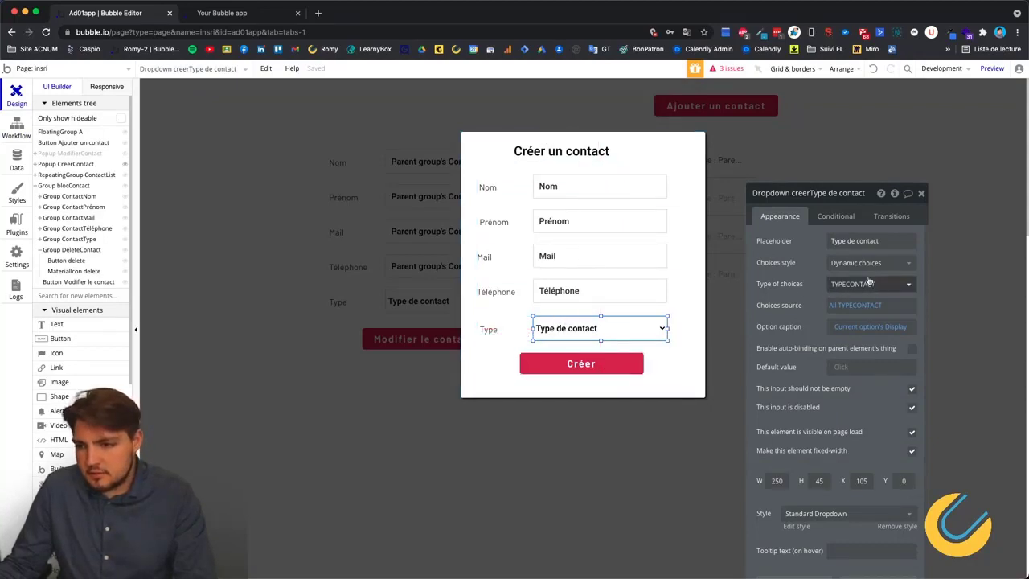
{"action": "left_click", "coordinate": [14, 121]}
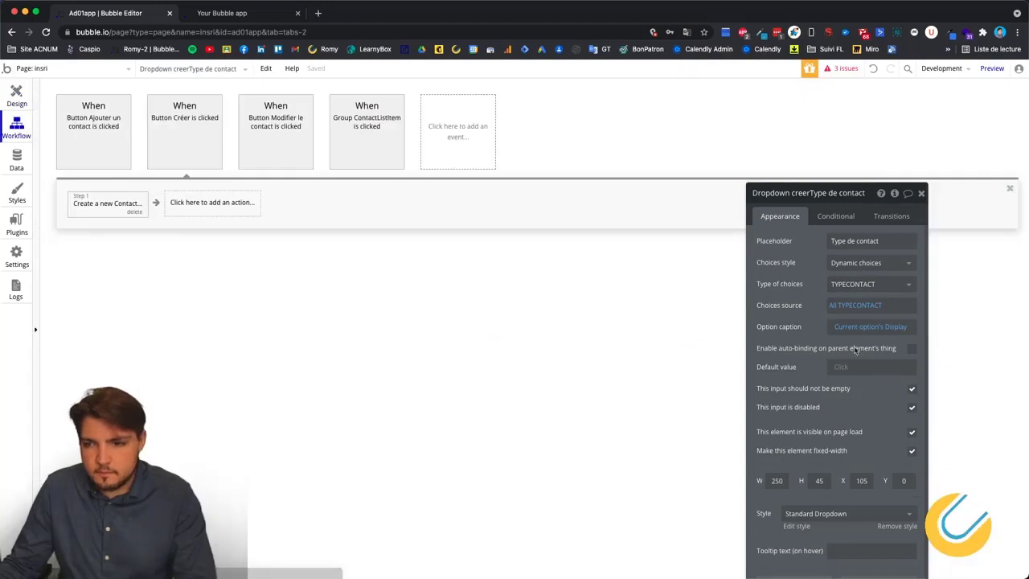
{"action": "left_click", "coordinate": [830, 322]}
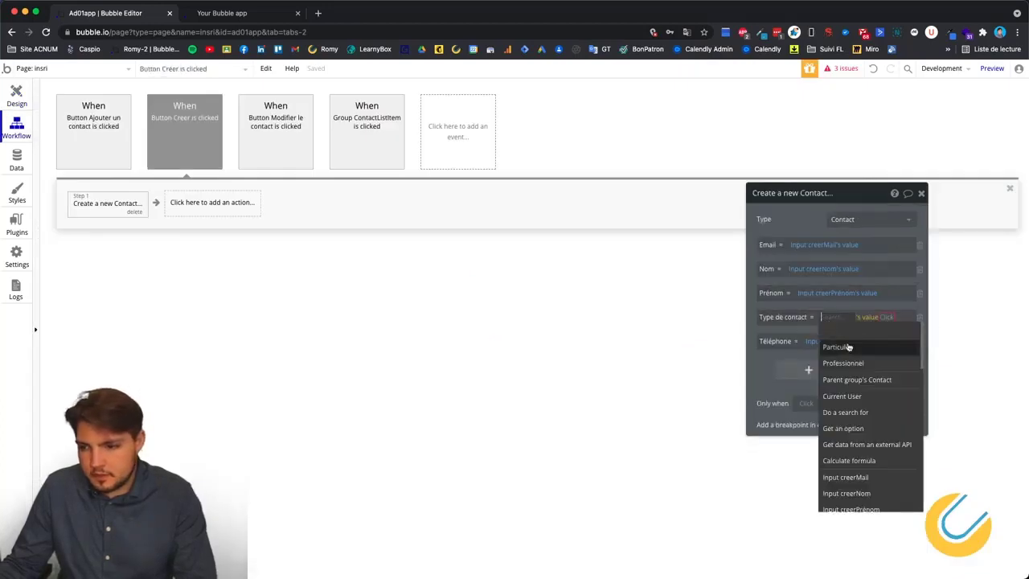
{"action": "scroll", "coordinate": [868, 444], "scroll_direction": "down", "scroll_amount": 3}
{"action": "left_click", "coordinate": [860, 450]}
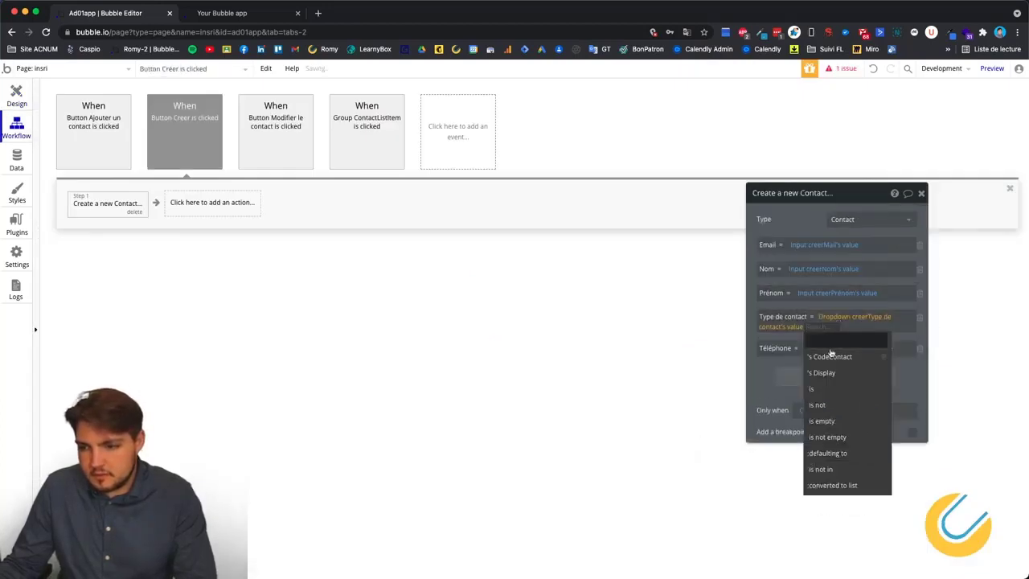
{"action": "left_click", "coordinate": [804, 327]}
{"action": "left_click", "coordinate": [803, 327]}
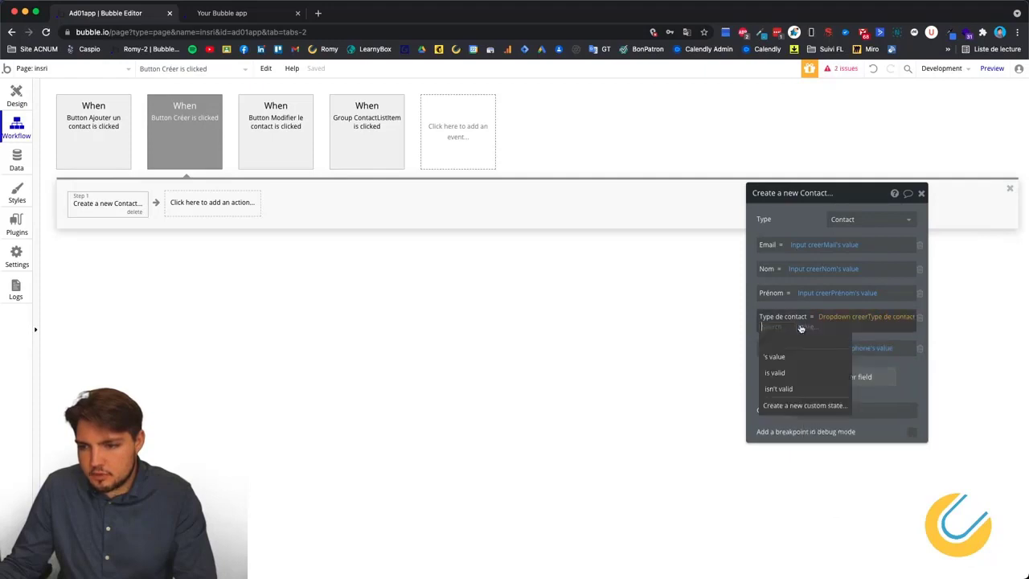
{"action": "left_click", "coordinate": [800, 356]}
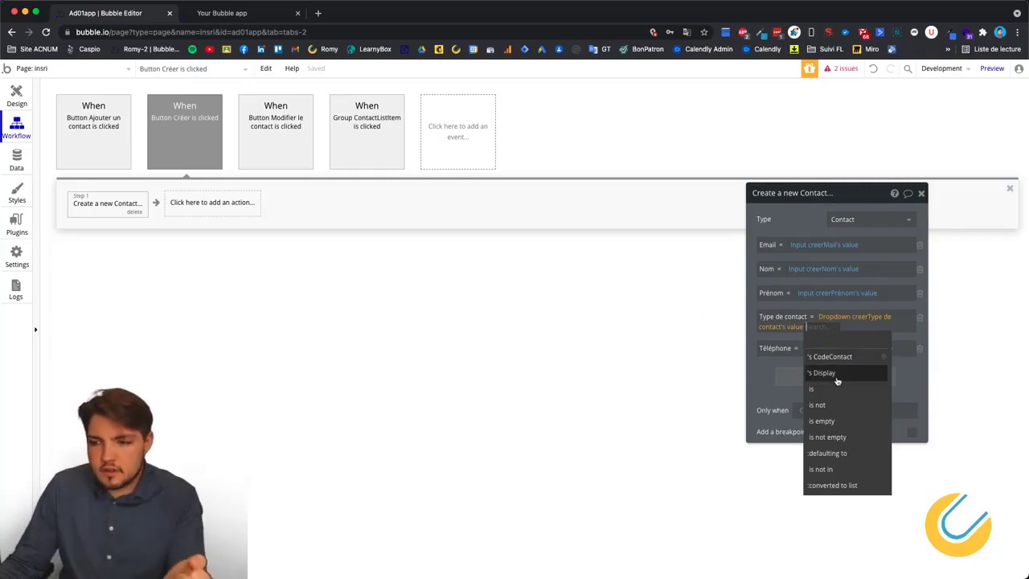
{"action": "left_click", "coordinate": [760, 372]}
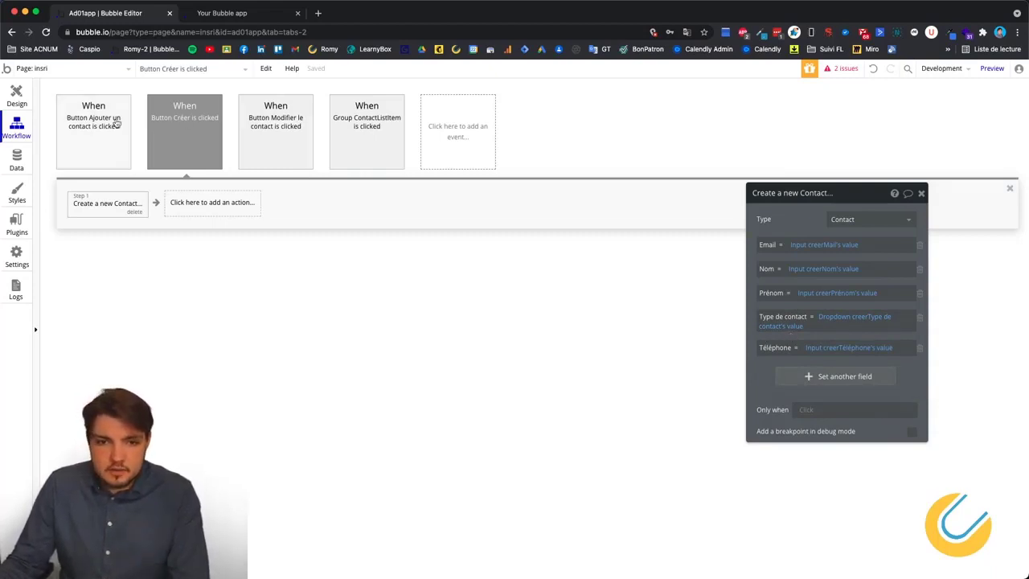
{"action": "mouse_move", "coordinate": [189, 137]}
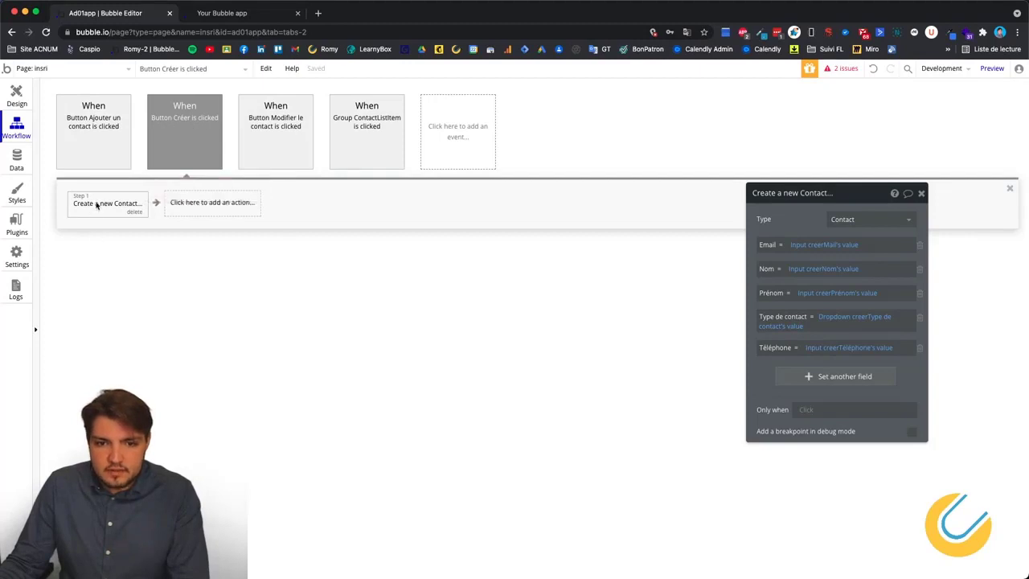
Reload the app preview and open the Créer un contact popup.
{"action": "left_click", "coordinate": [237, 13]}
{"action": "right_click", "coordinate": [773, 199]}
{"action": "left_click", "coordinate": [804, 233]}
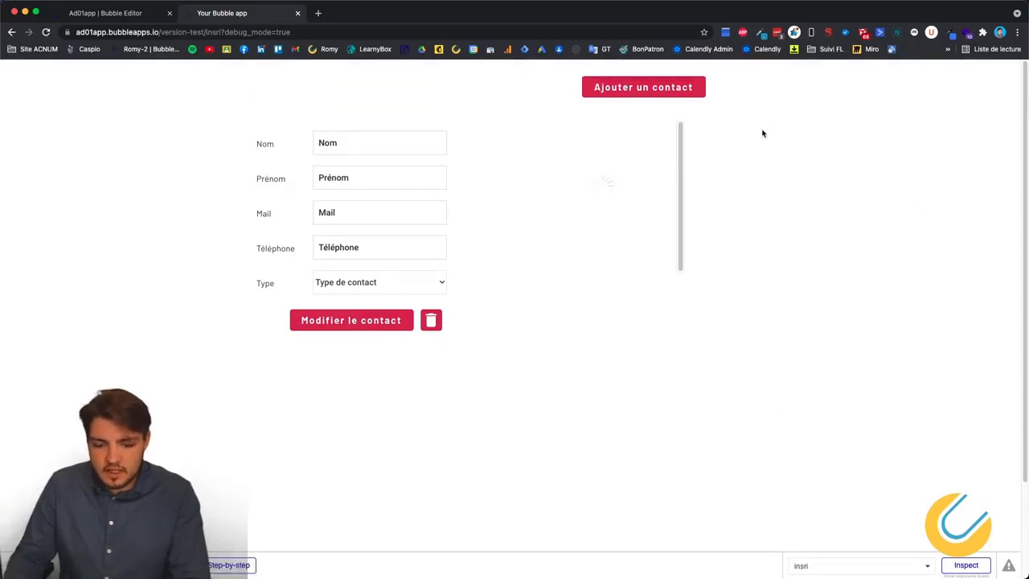
{"action": "left_click", "coordinate": [643, 88]}
Autofill the contact's name, first name and phone, and enter an e-mail address in Mail.
{"action": "left_click", "coordinate": [547, 171]}
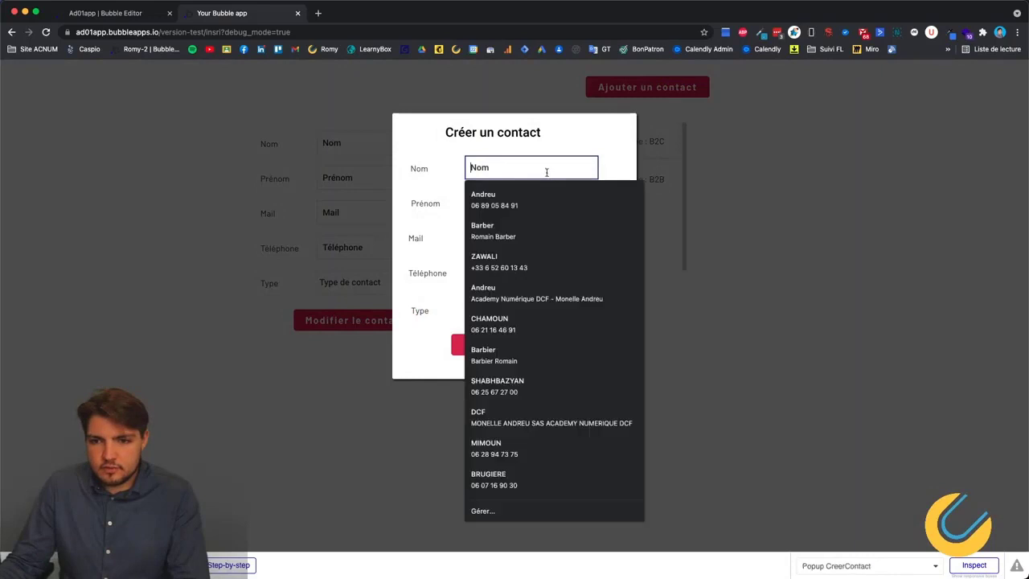
{"action": "left_click", "coordinate": [525, 201]}
{"action": "left_click", "coordinate": [514, 237]}
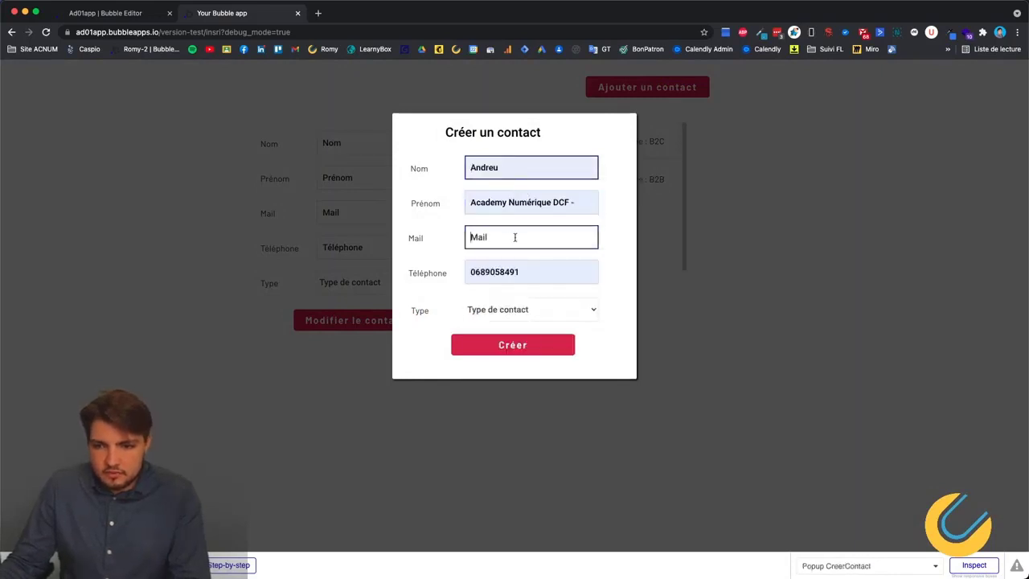
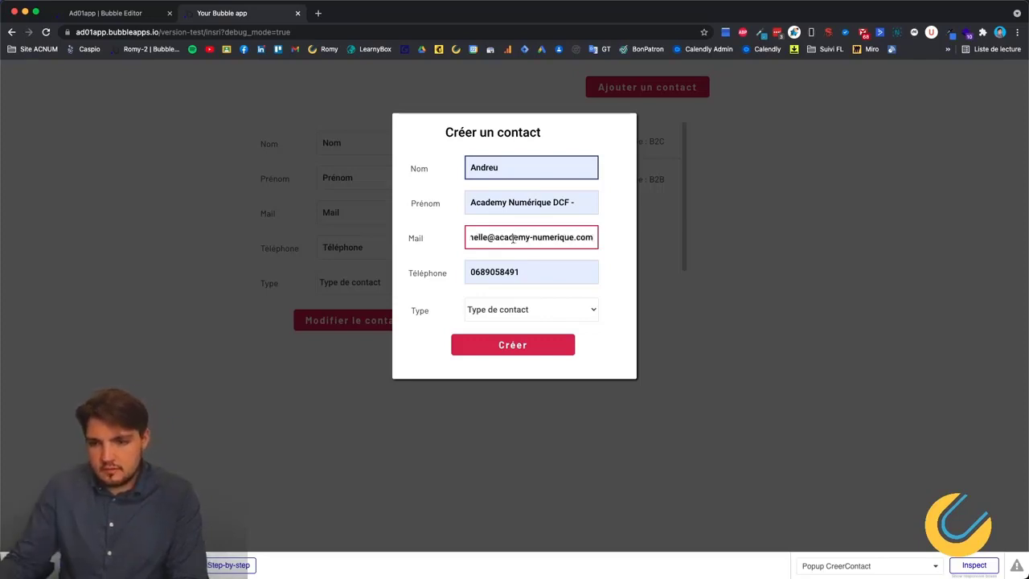
{"action": "left_click", "coordinate": [628, 246]}
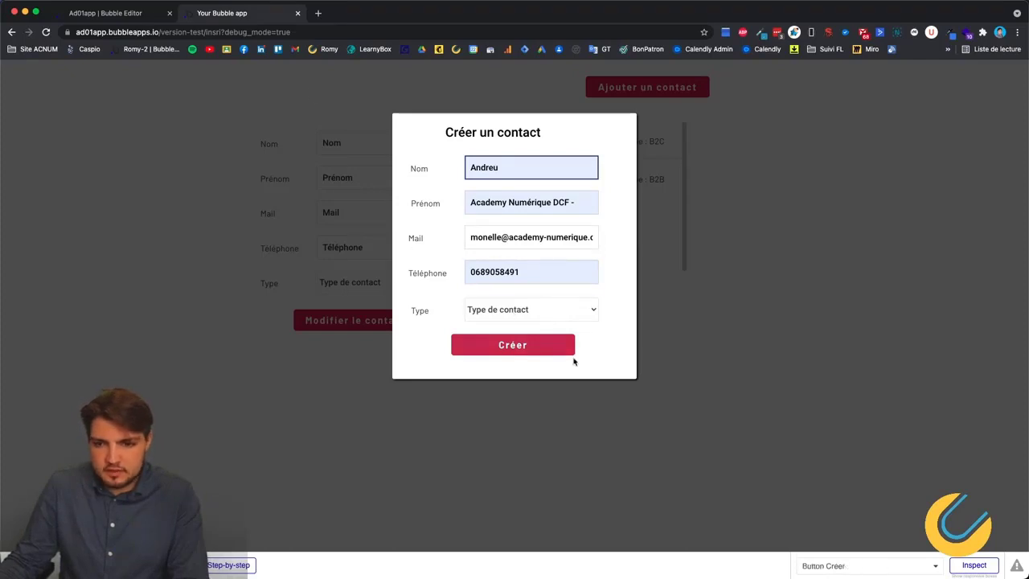
{"action": "left_click", "coordinate": [135, 12]}
Check the type dropdown's settings in the editor, then open an empty Créer un contact form in preview.
{"action": "left_click", "coordinate": [16, 98]}
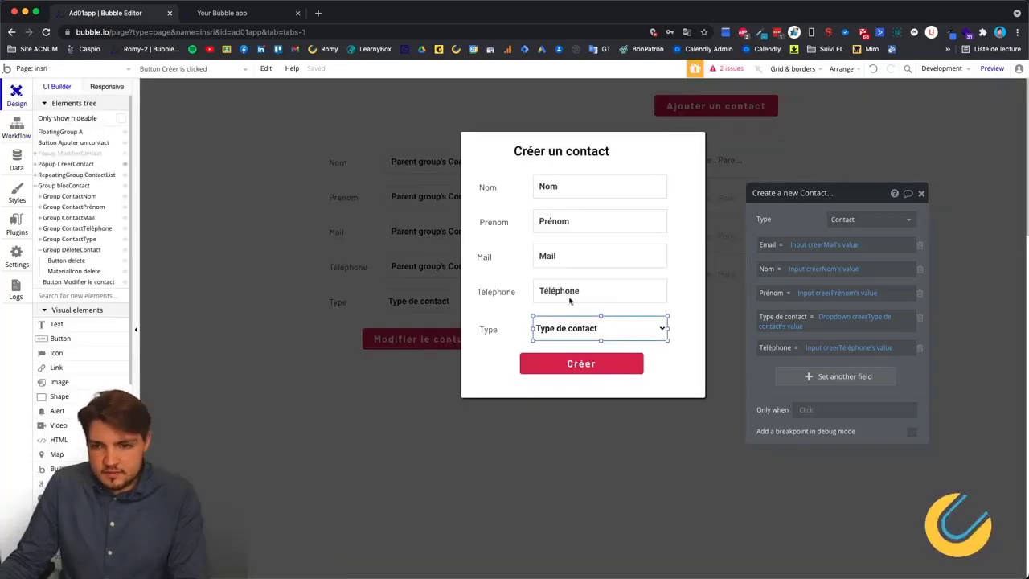
{"action": "left_click", "coordinate": [569, 323]}
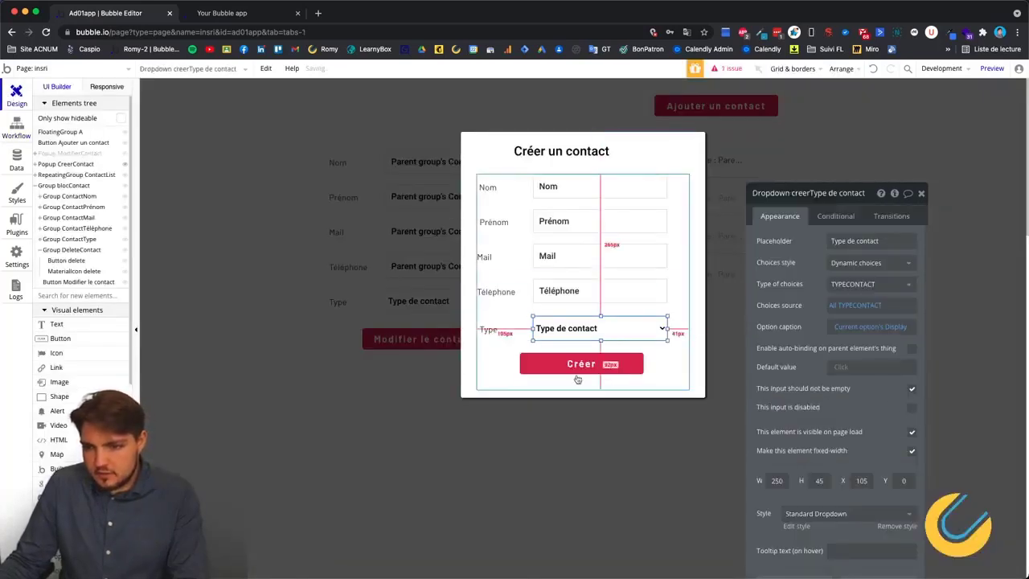
{"action": "left_click", "coordinate": [211, 11]}
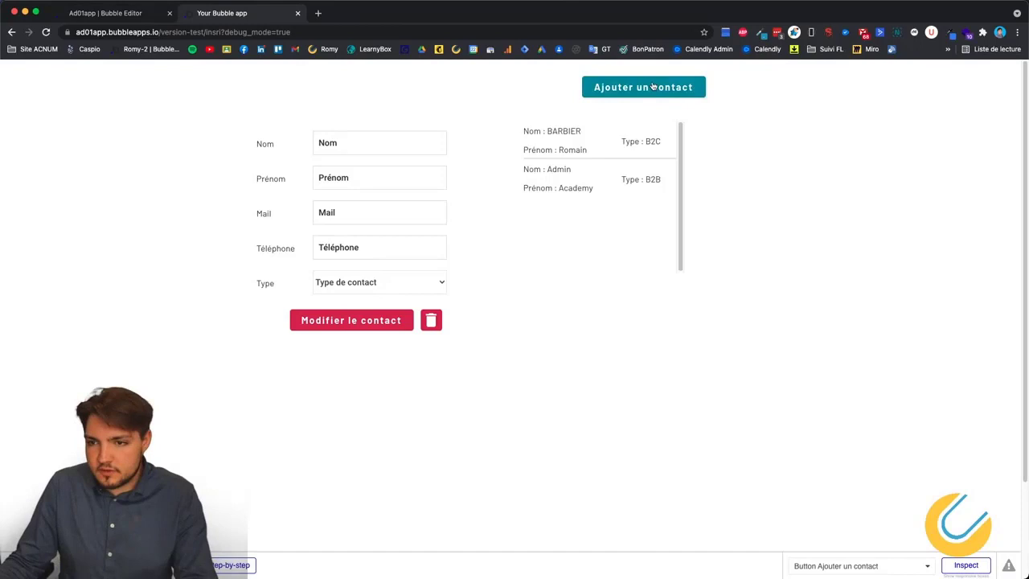
{"action": "left_click", "coordinate": [652, 87]}
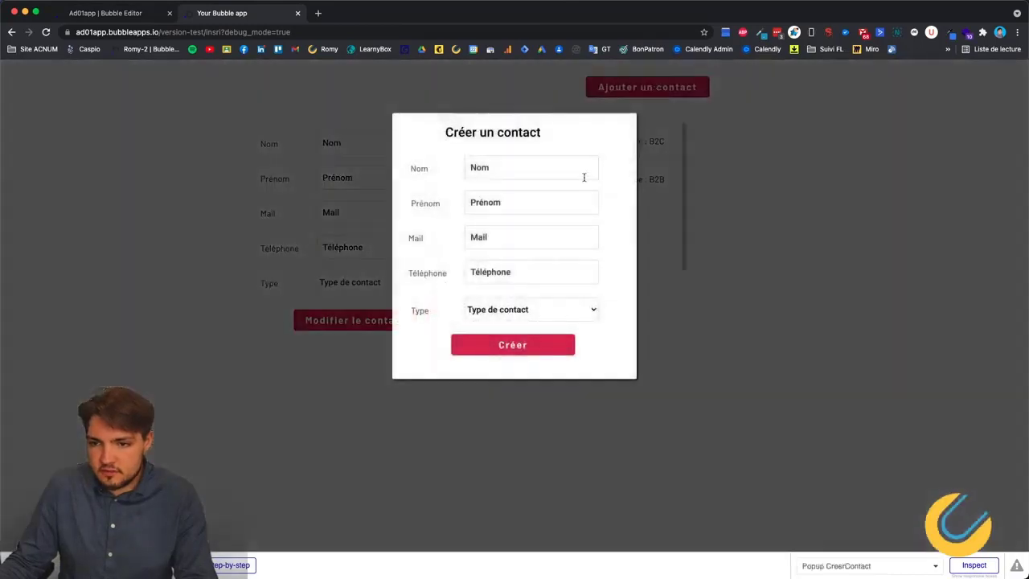
{"action": "left_click", "coordinate": [526, 168]}
Autofill the form, enter first name and e-mail, choose Professionnel, and create the contact.
{"action": "left_click", "coordinate": [522, 205]}
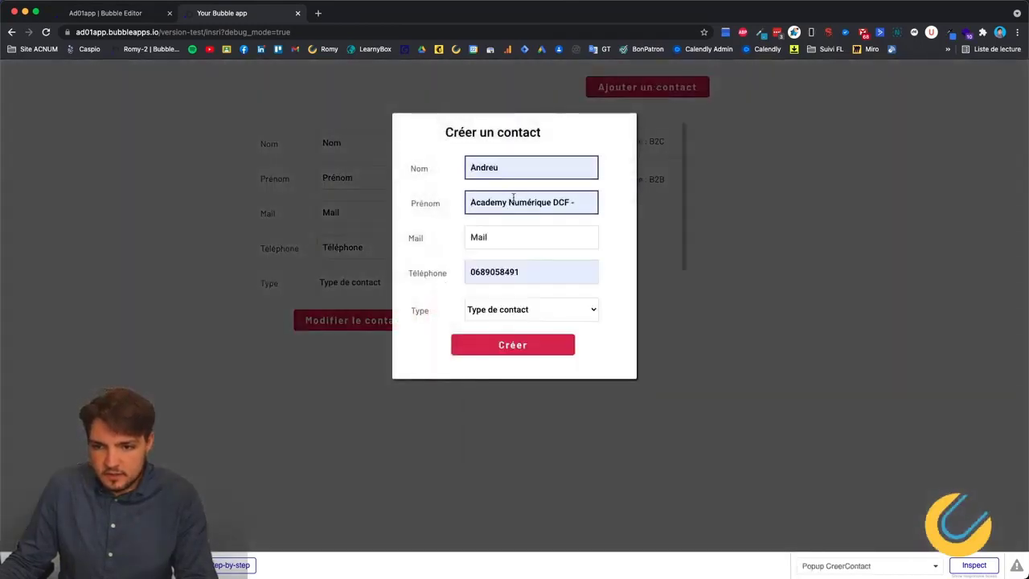
{"action": "type", "text": "Mo,n,e"}
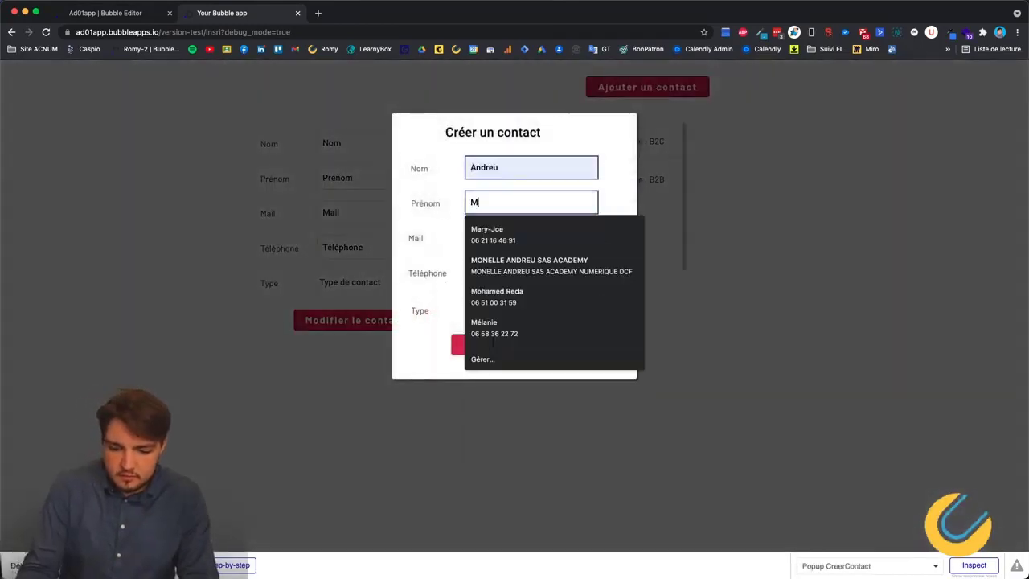
{"action": "key", "text": "BackSpace"}
{"action": "key", "text": "BackSpace"}
{"action": "key", "text": "BackSpace"}
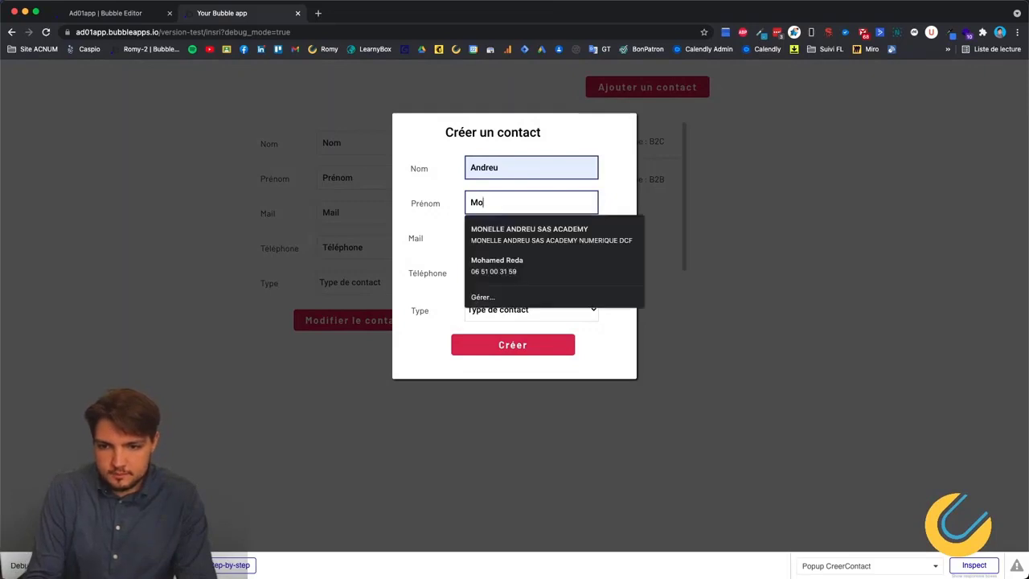
{"action": "type", "text": "nelle"}
{"action": "key", "text": "Tab"}
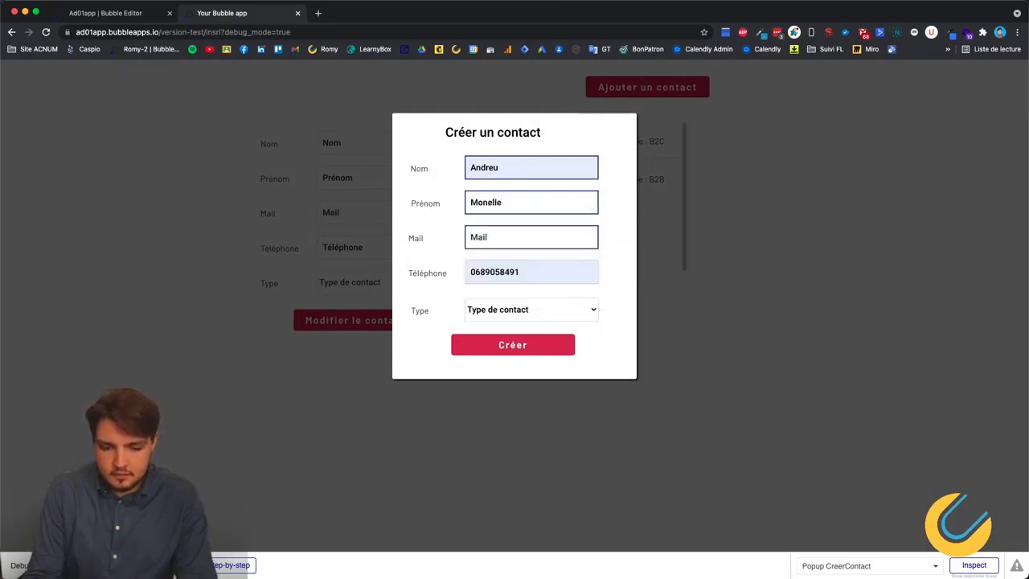
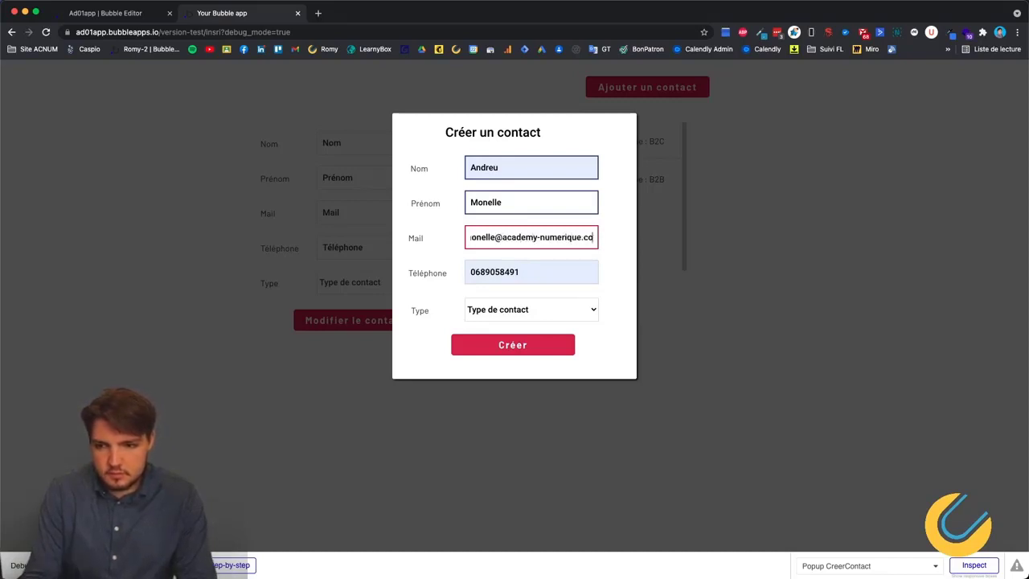
{"action": "left_click", "coordinate": [509, 318]}
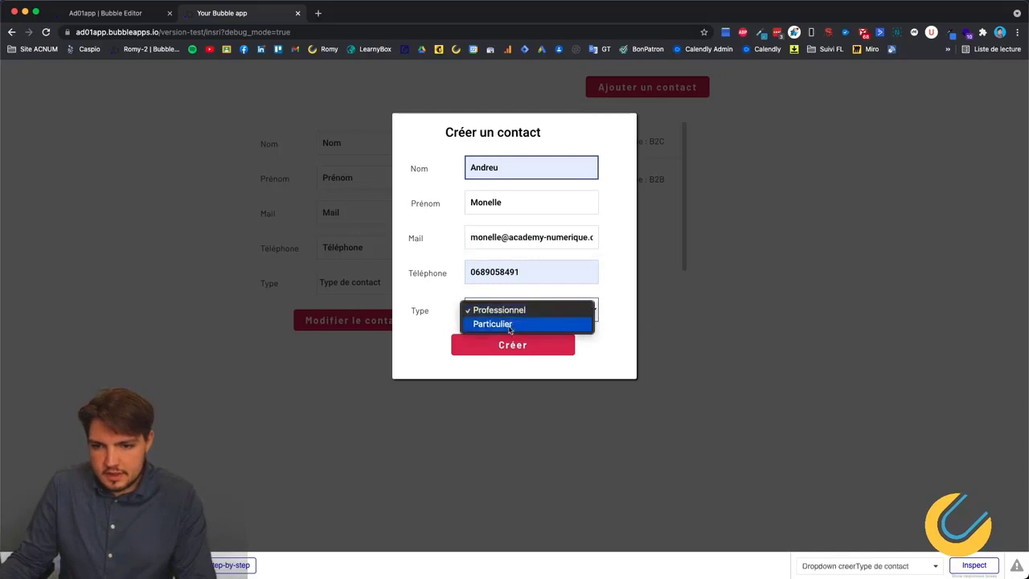
{"action": "left_click", "coordinate": [497, 309]}
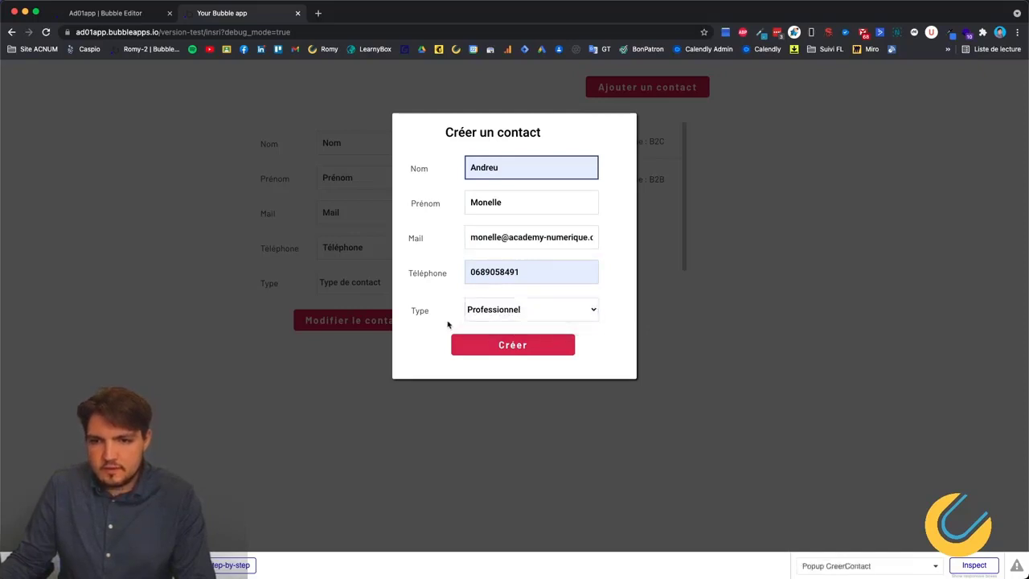
{"action": "left_click", "coordinate": [516, 354]}
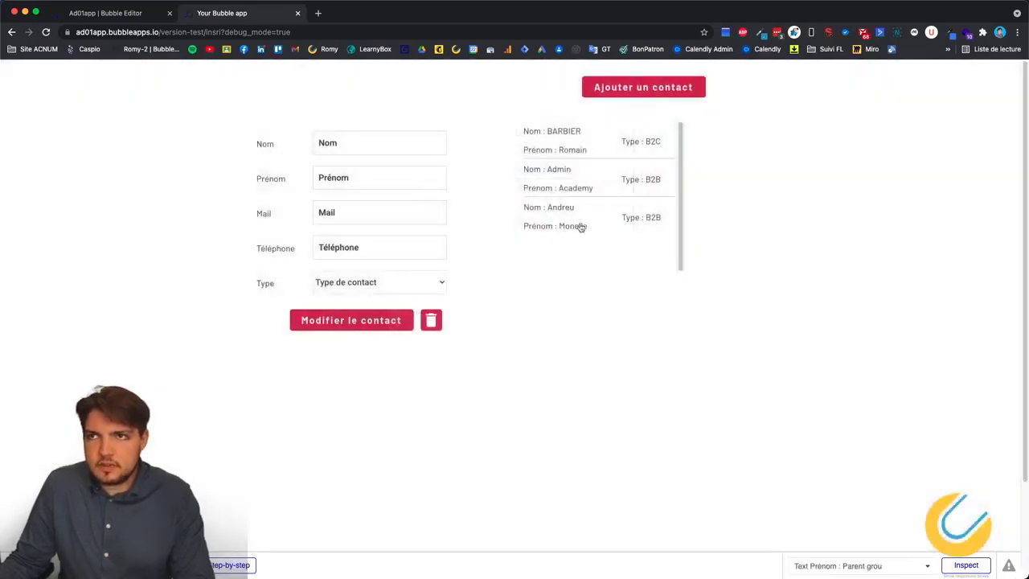
Load the new contact into the edit form, then reopen the Créer un contact popup.
{"action": "left_click", "coordinate": [590, 225]}
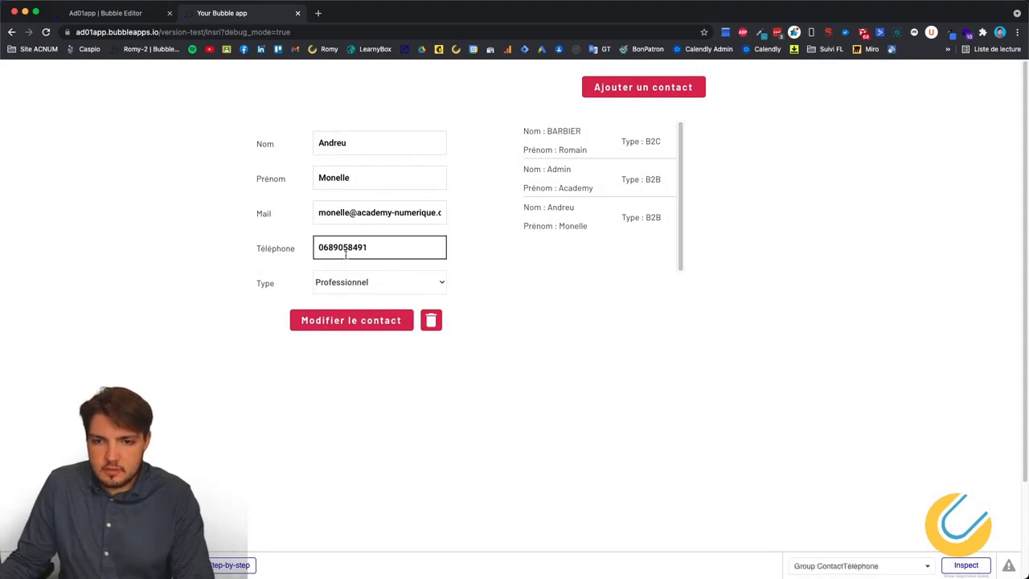
{"action": "left_click", "coordinate": [642, 89]}
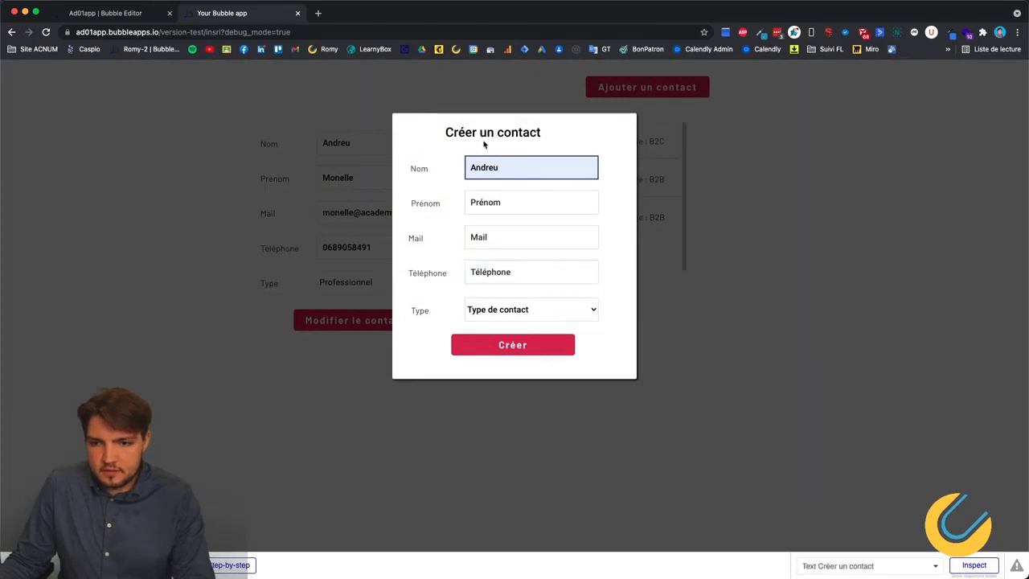
Clear the Nom field and try Créer with empty fields to see the validation.
{"action": "key", "text": "super+BackSpace"}
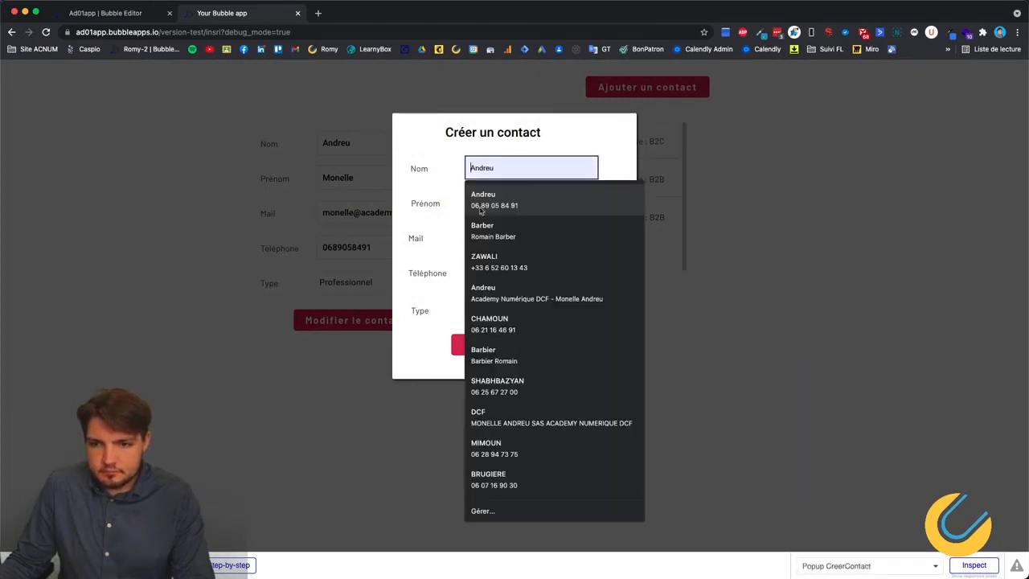
{"action": "key", "text": "Tab"}
{"action": "left_click", "coordinate": [507, 348]}
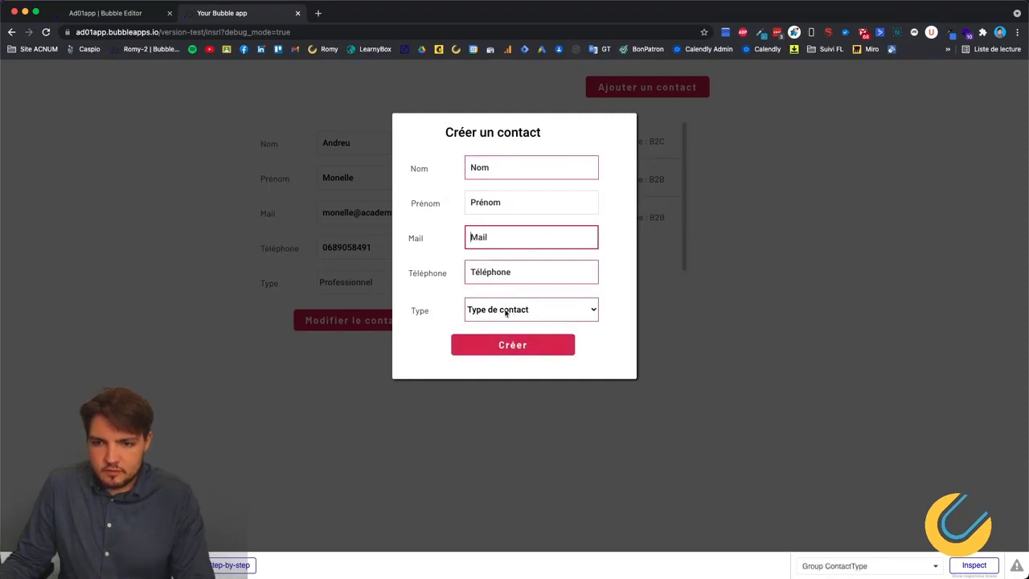
{"action": "left_click", "coordinate": [510, 348]}
Autofill the form with the DCF entry, start a test e-mail, and choose Particulier.
{"action": "left_click", "coordinate": [507, 167]}
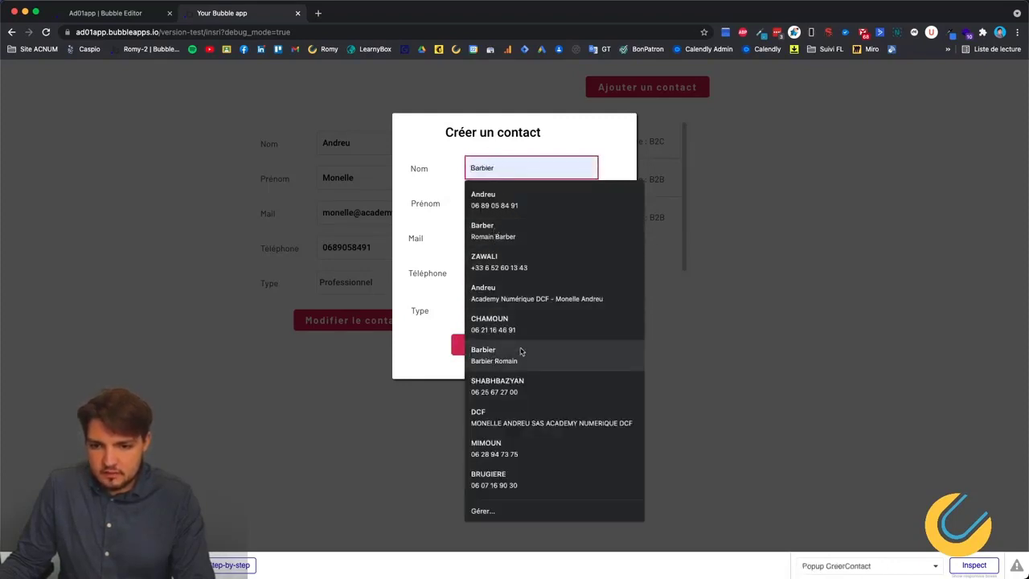
{"action": "left_click", "coordinate": [500, 418]}
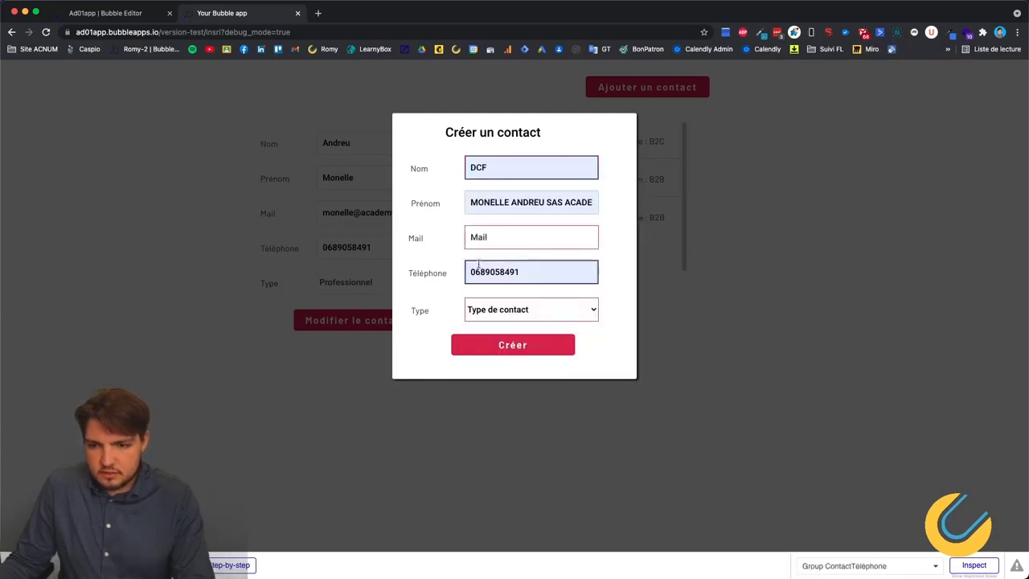
{"action": "left_click", "coordinate": [502, 241]}
{"action": "type", "text": "test@afa"}
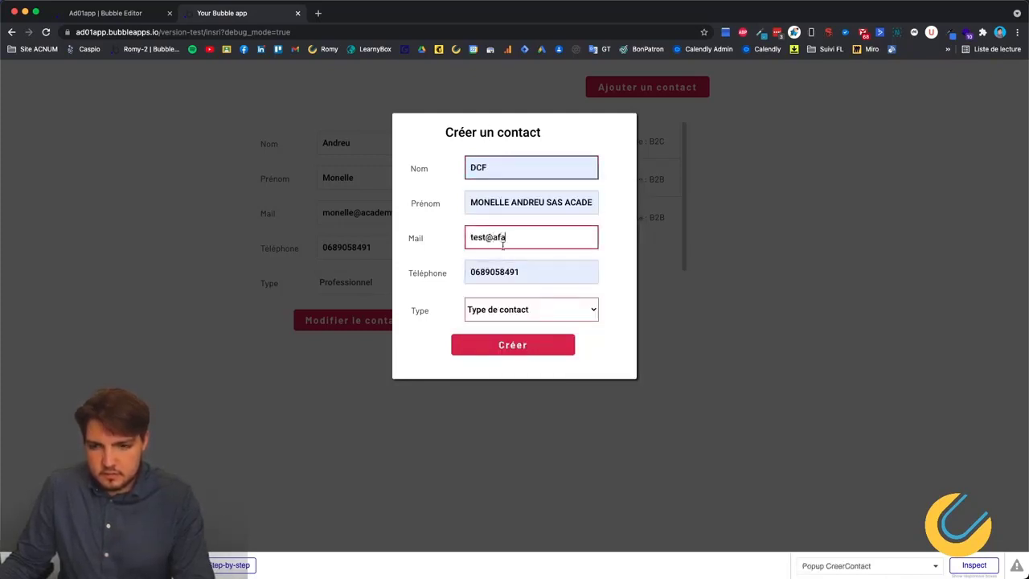
{"action": "left_click", "coordinate": [549, 315]}
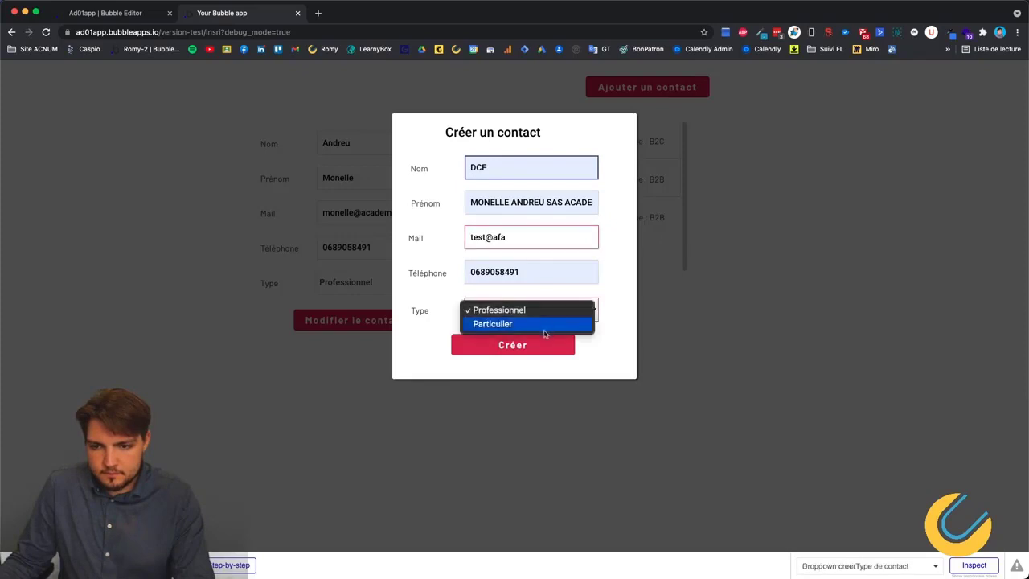
{"action": "left_click", "coordinate": [543, 324]}
Finish the test e-mail and create the DCF contact.
{"action": "left_click", "coordinate": [506, 348]}
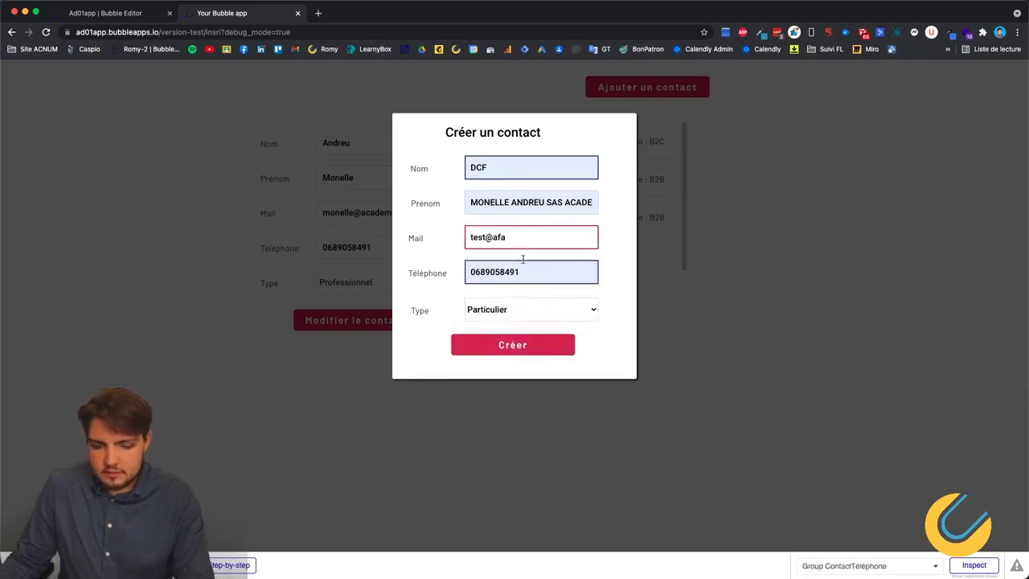
{"action": "type", "text": ".dfe"}
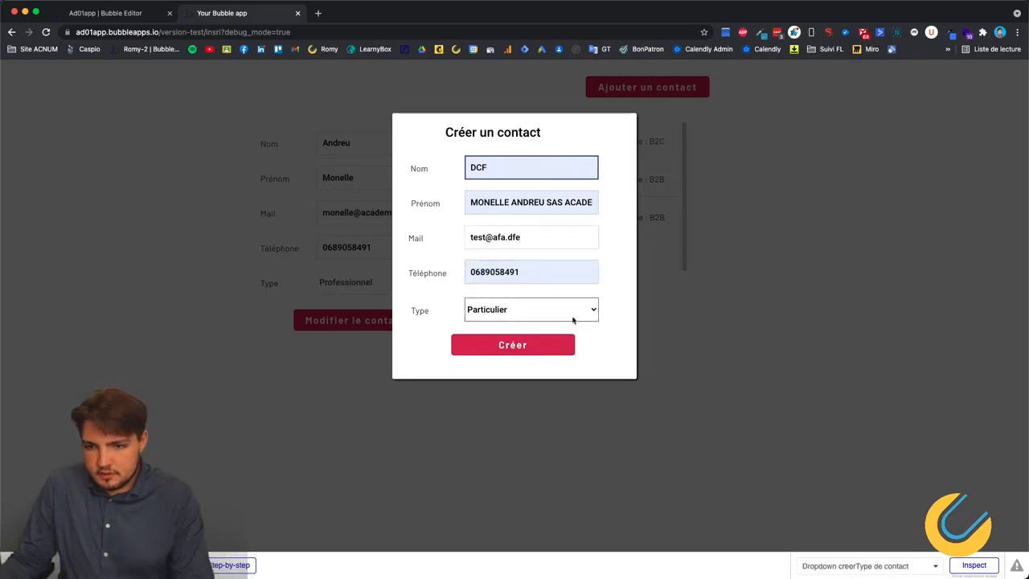
{"action": "left_click", "coordinate": [524, 350]}
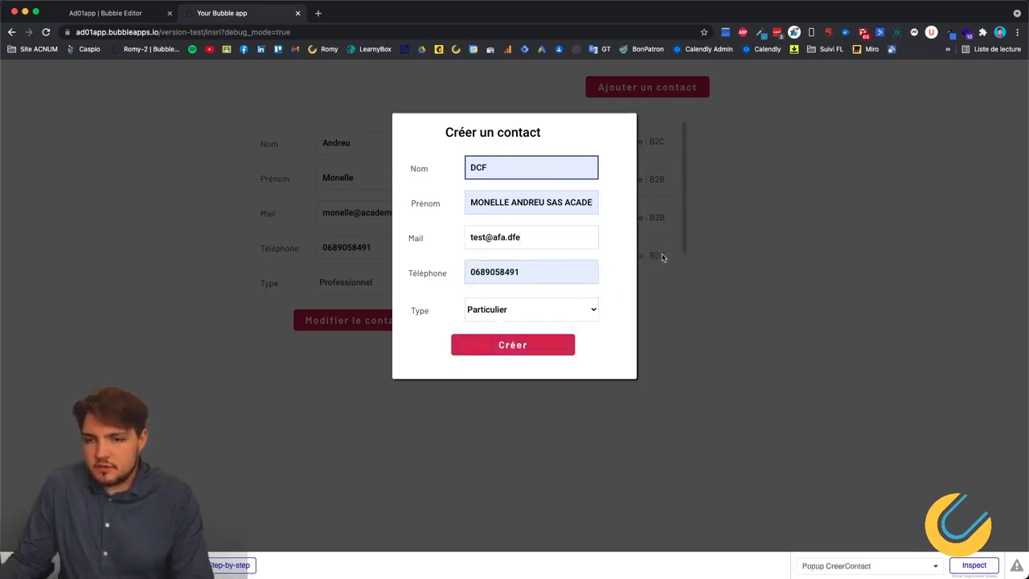
{"action": "left_click", "coordinate": [536, 349]}
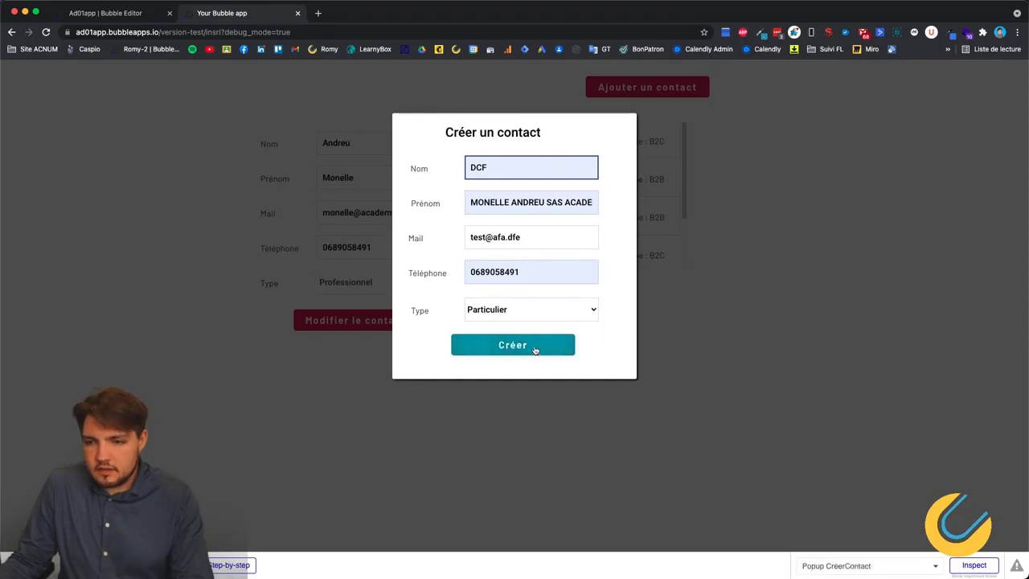
{"action": "left_click", "coordinate": [535, 349]}
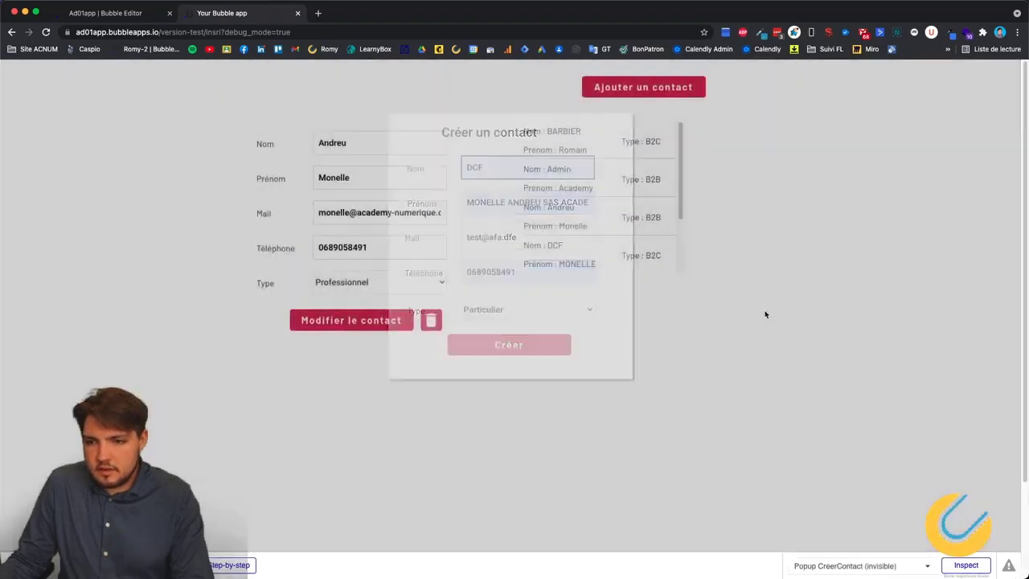
Scroll through the preview's contact list, then go back to the Bubble Editor tab.
{"action": "scroll", "coordinate": [595, 201], "scroll_direction": "down", "scroll_amount": 5}
{"action": "scroll", "coordinate": [586, 232], "scroll_direction": "up", "scroll_amount": 5}
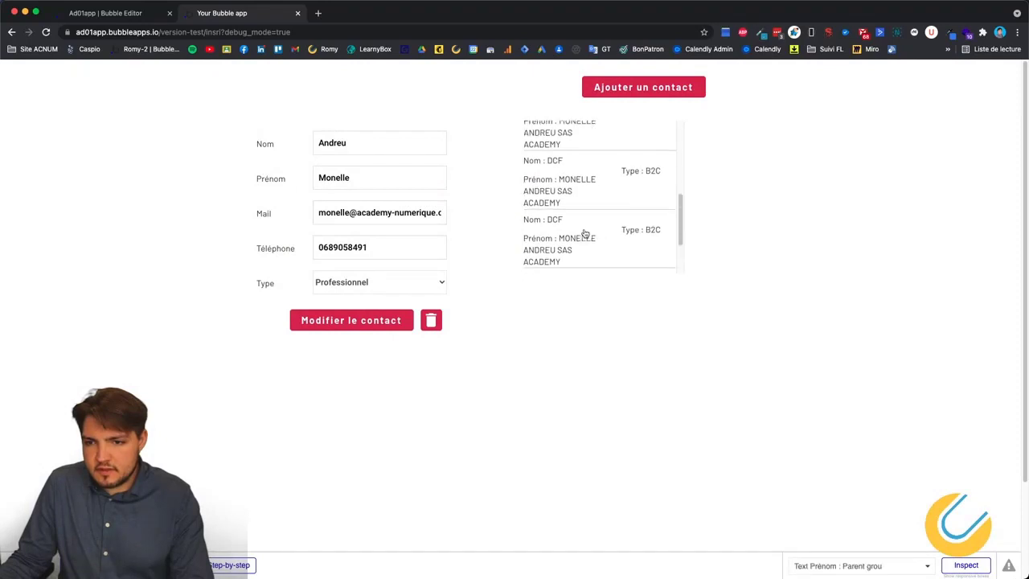
{"action": "scroll", "coordinate": [597, 216], "scroll_direction": "down", "scroll_amount": 5}
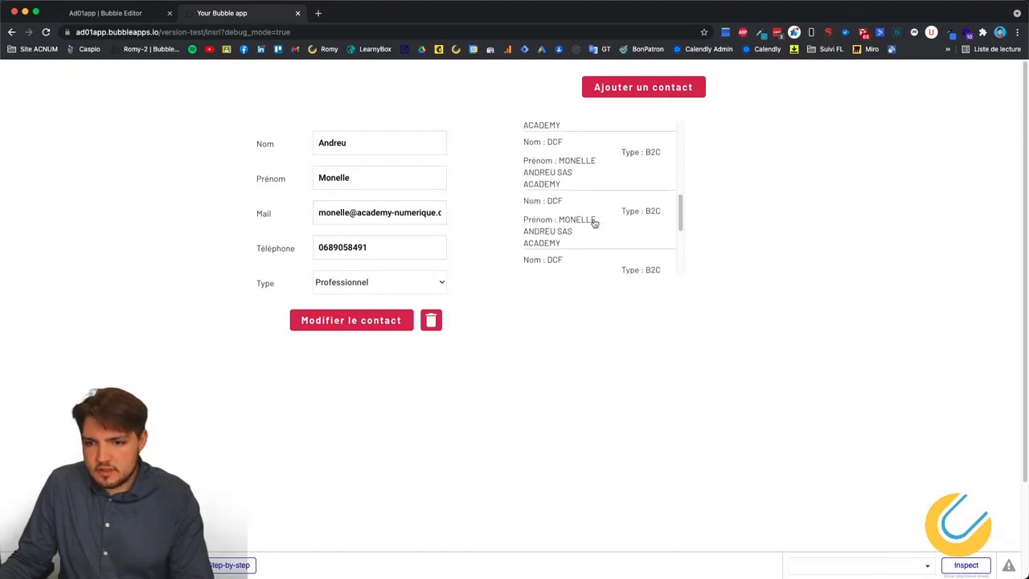
{"action": "scroll", "coordinate": [598, 217], "scroll_direction": "down", "scroll_amount": 3}
{"action": "scroll", "coordinate": [600, 216], "scroll_direction": "up", "scroll_amount": 3}
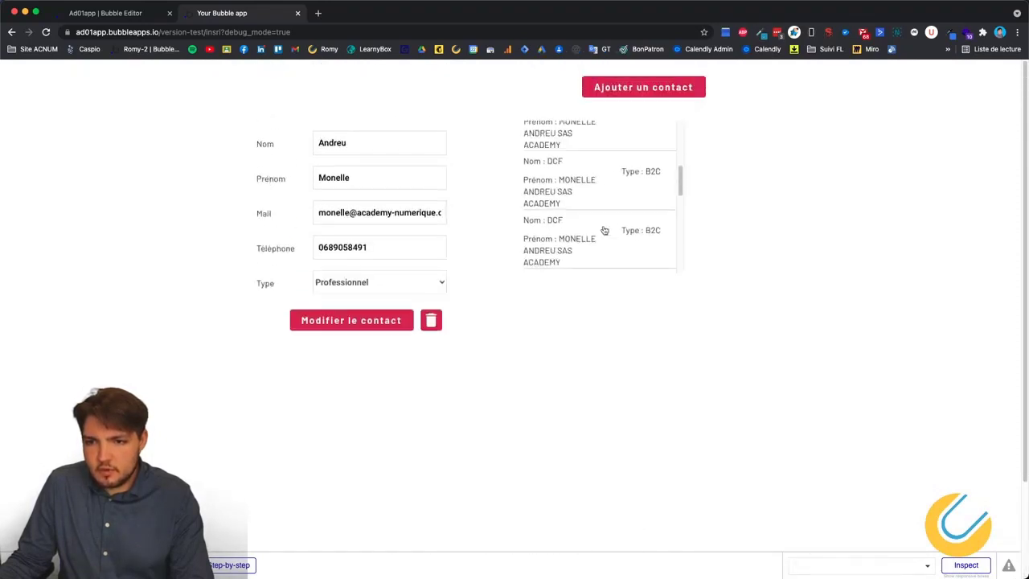
{"action": "scroll", "coordinate": [604, 230], "scroll_direction": "down", "scroll_amount": 1}
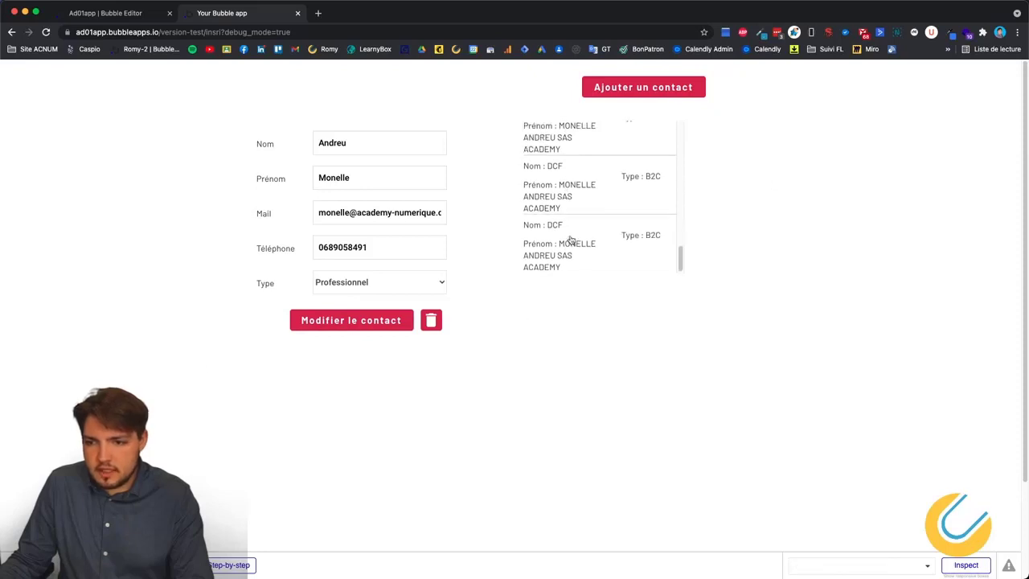
{"action": "scroll", "coordinate": [584, 257], "scroll_direction": "up", "scroll_amount": 5}
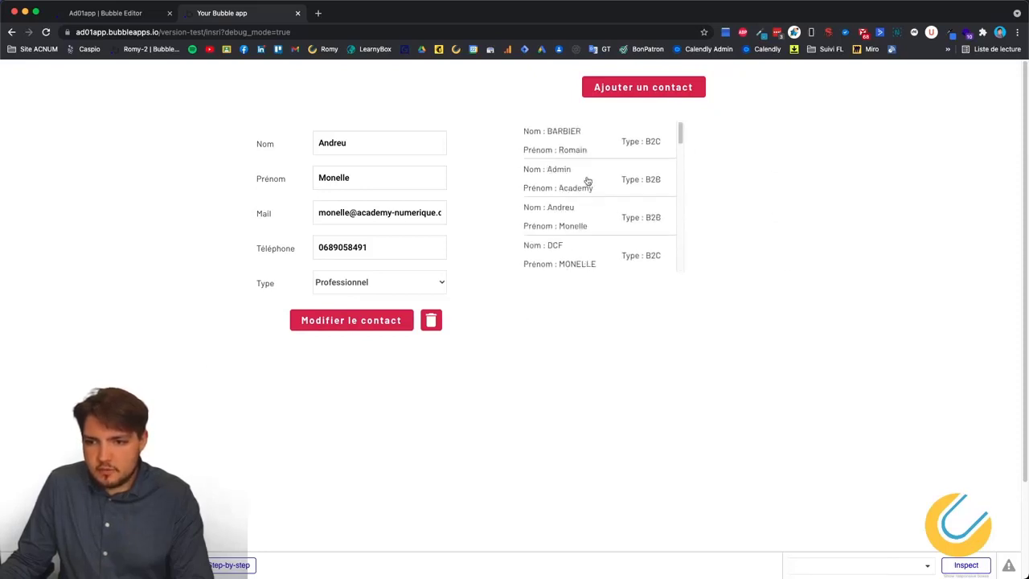
{"action": "scroll", "coordinate": [588, 180], "scroll_direction": "down", "scroll_amount": 6}
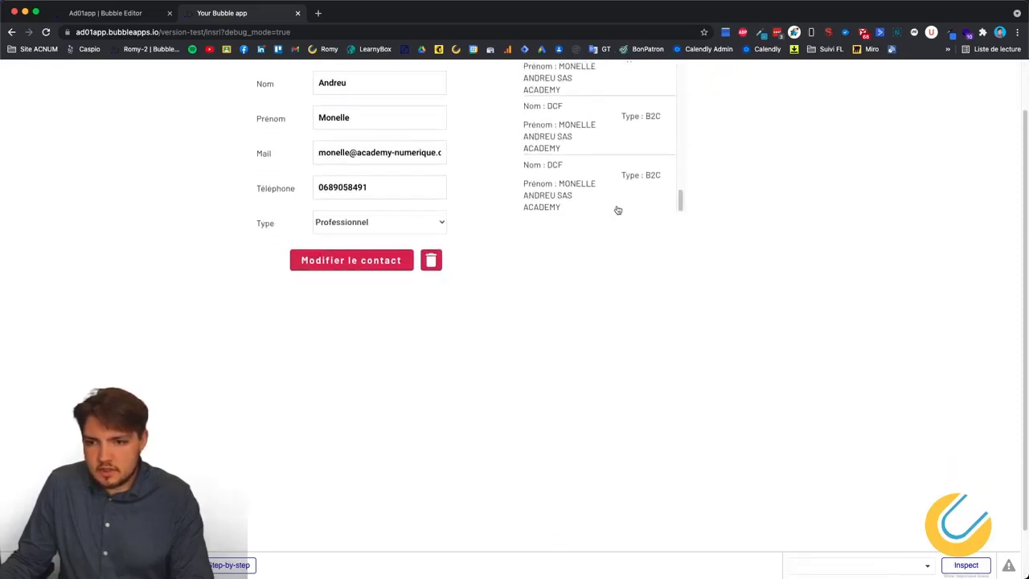
{"action": "scroll", "coordinate": [618, 210], "scroll_direction": "down", "scroll_amount": 2}
{"action": "scroll", "coordinate": [668, 362], "scroll_direction": "up", "scroll_amount": 3}
{"action": "scroll", "coordinate": [718, 262], "scroll_direction": "down", "scroll_amount": 2}
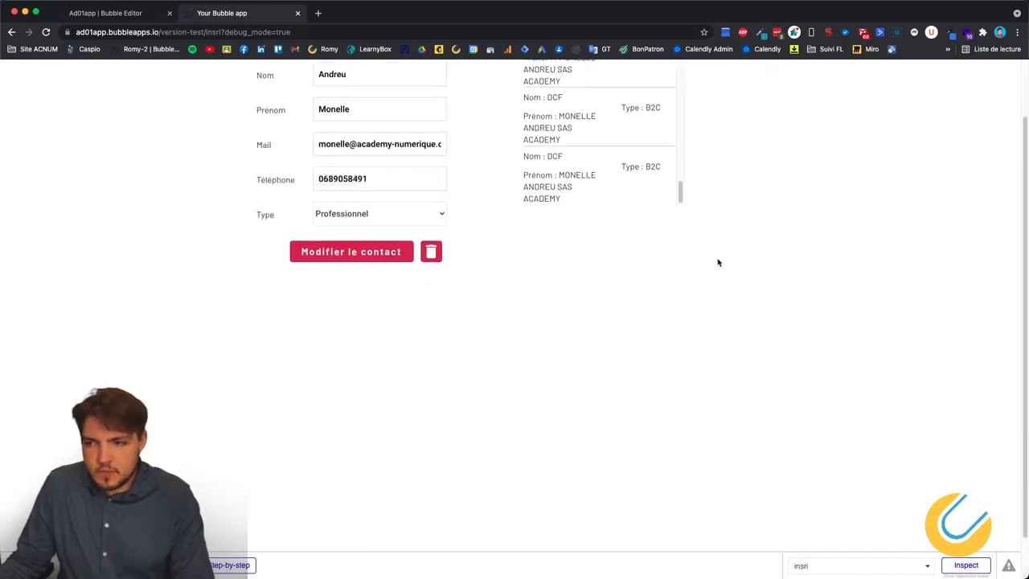
{"action": "scroll", "coordinate": [718, 262], "scroll_direction": "up", "scroll_amount": 2}
{"action": "scroll", "coordinate": [578, 204], "scroll_direction": "up", "scroll_amount": 3}
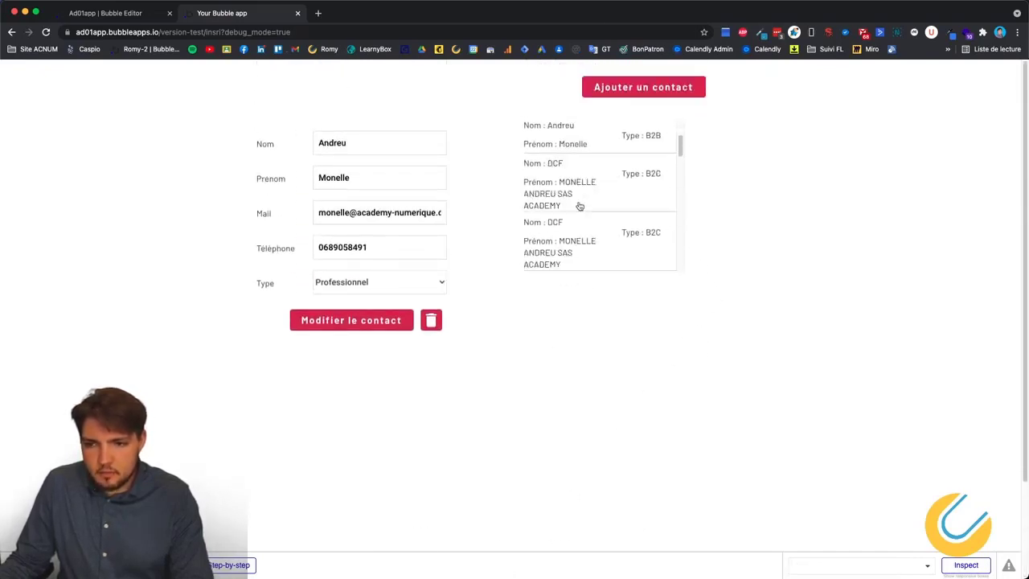
{"action": "scroll", "coordinate": [578, 206], "scroll_direction": "down", "scroll_amount": 3}
{"action": "left_click", "coordinate": [97, 16]}
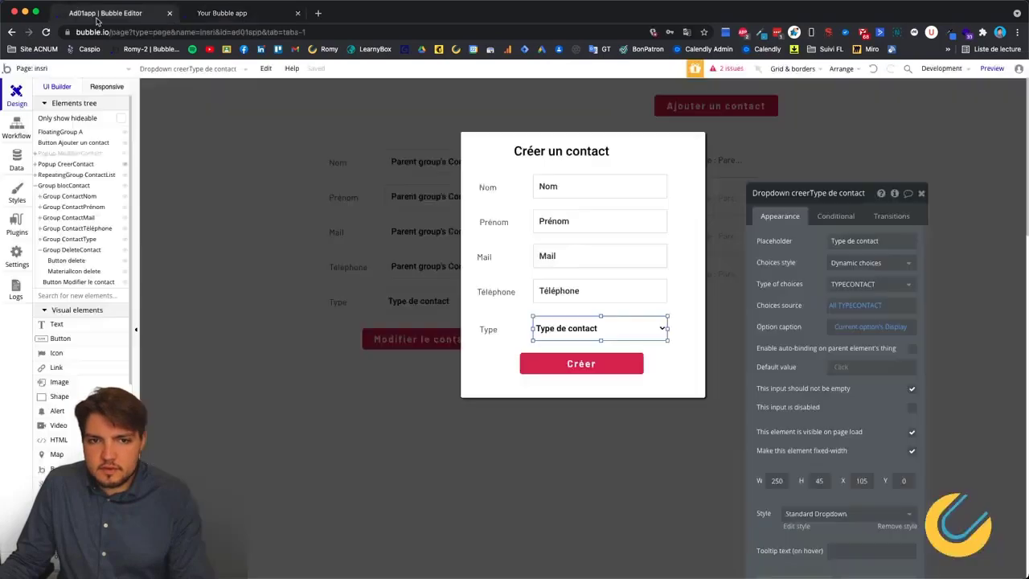
Add a Hide Popup CreerContact action after Create a new Contact in the Créer workflow.
{"action": "left_click", "coordinate": [17, 128]}
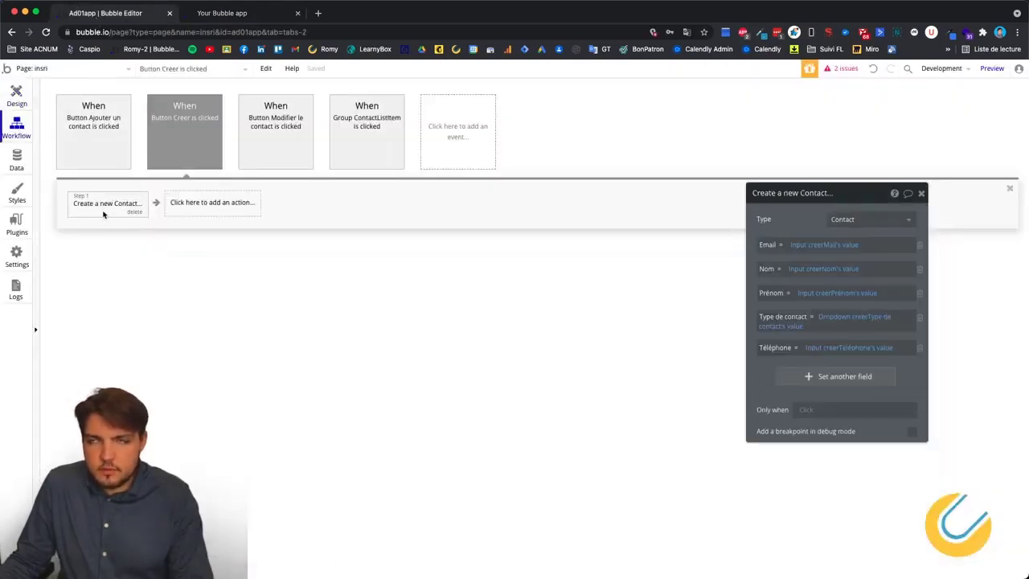
{"action": "left_click", "coordinate": [231, 203]}
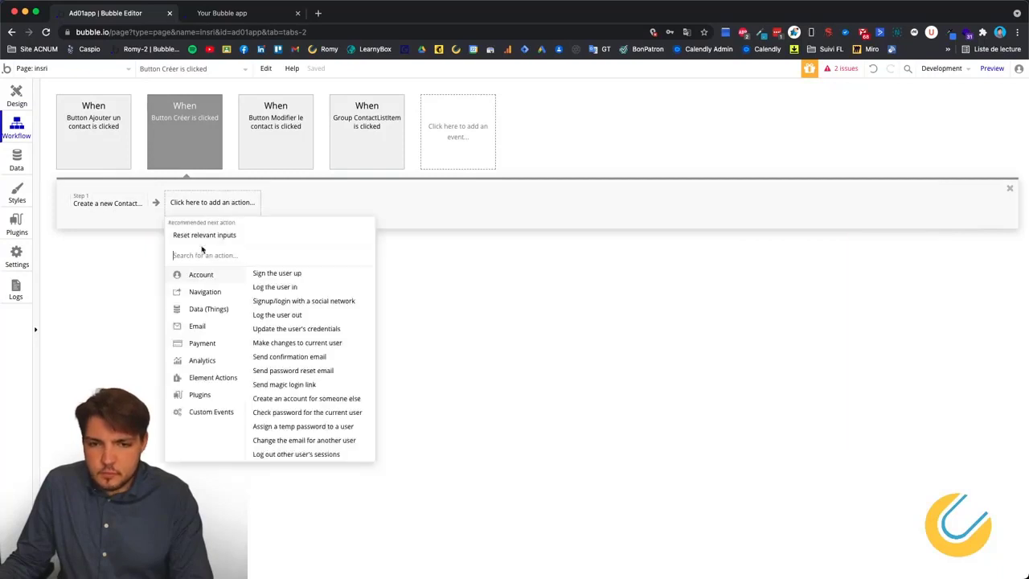
{"action": "mouse_move", "coordinate": [202, 379]}
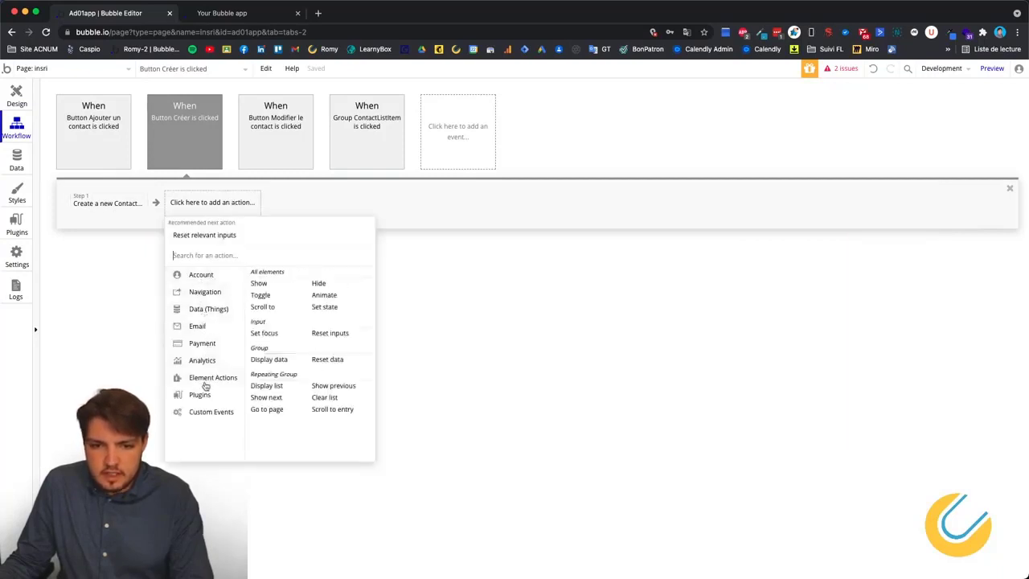
{"action": "left_click", "coordinate": [318, 284]}
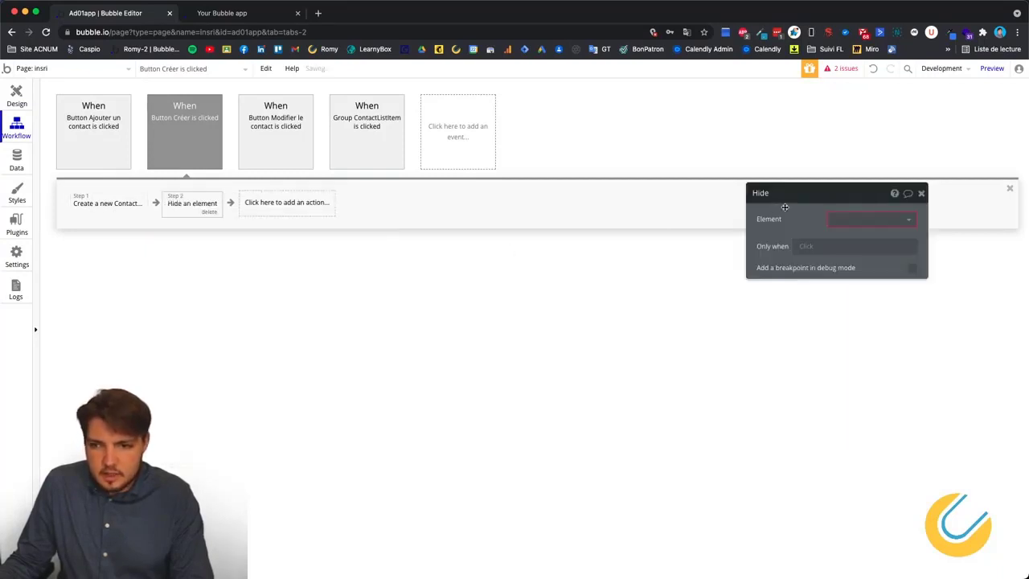
{"action": "left_click", "coordinate": [872, 219]}
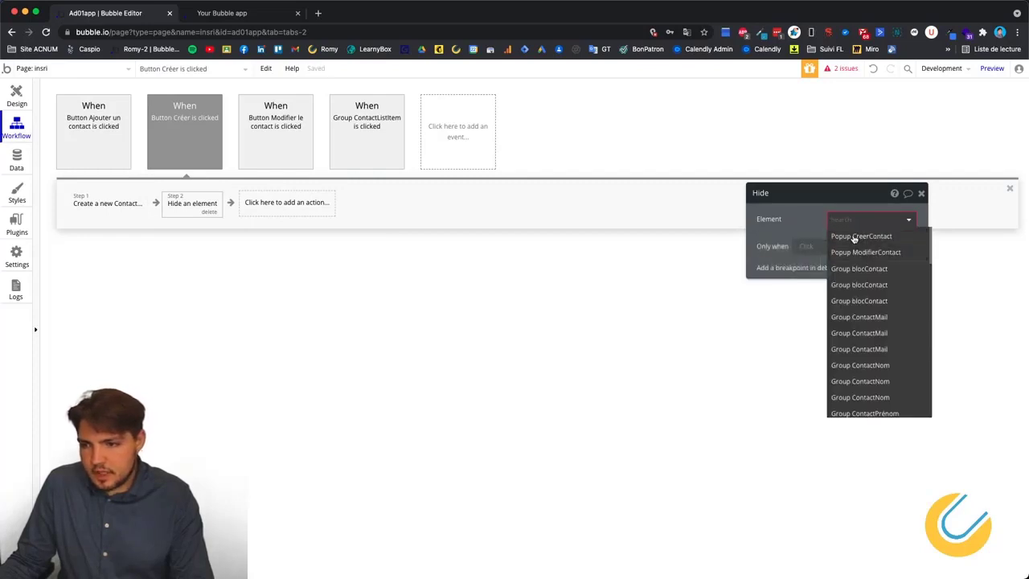
{"action": "left_click", "coordinate": [852, 237]}
{"action": "left_click", "coordinate": [16, 103]}
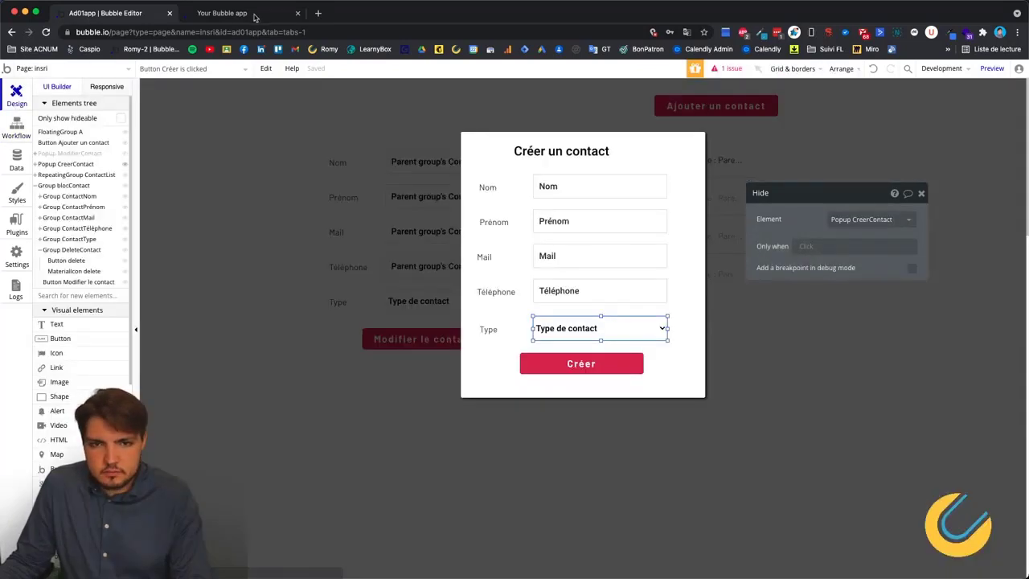
Reload the preview and enter 'test' as Nom and Prénom in the new-contact popup.
{"action": "left_click", "coordinate": [233, 13]}
{"action": "key", "text": "super+r"}
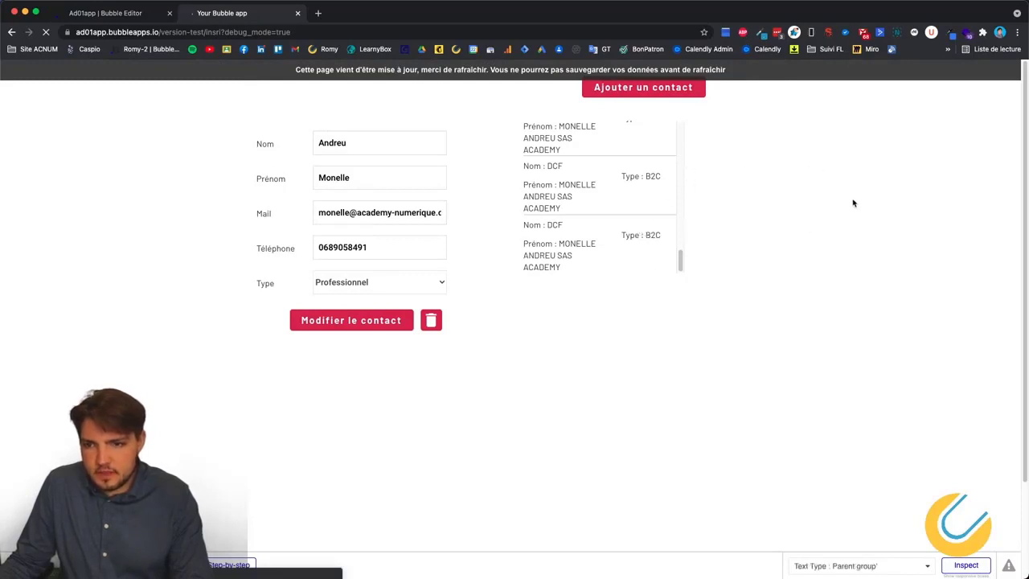
{"action": "left_click", "coordinate": [659, 86]}
{"action": "left_click", "coordinate": [502, 169]}
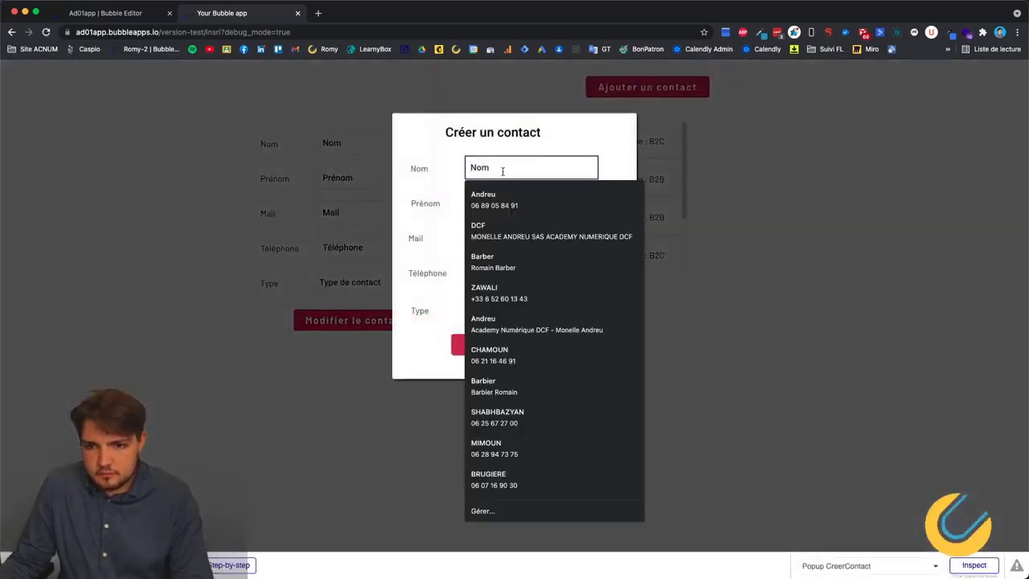
{"action": "type", "text": "test"}
{"action": "left_click", "coordinate": [503, 202]}
{"action": "type", "text": "tes"}
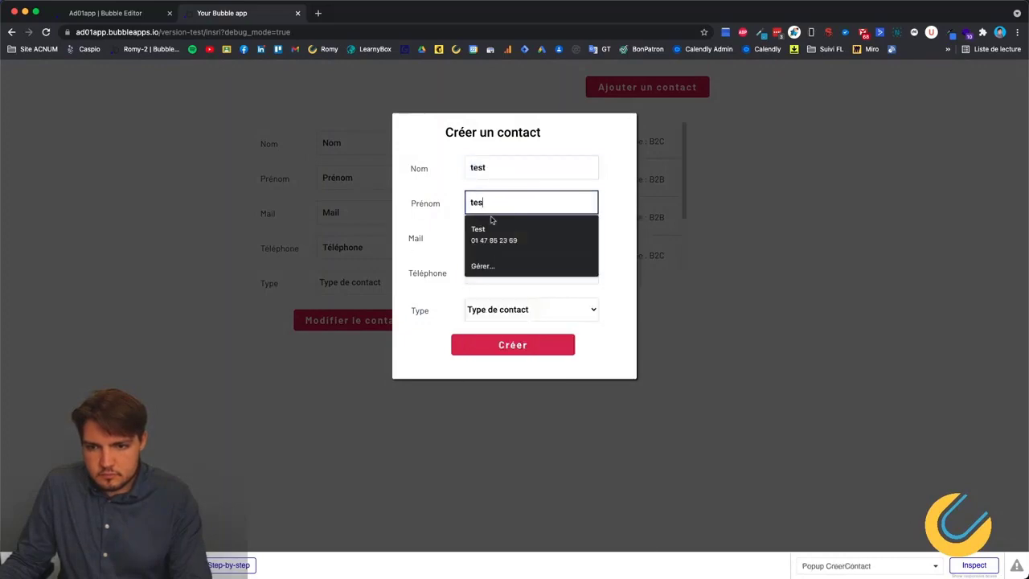
{"action": "type", "text": "t"}
{"action": "left_click", "coordinate": [385, 221]}
{"action": "left_click", "coordinate": [683, 88]}
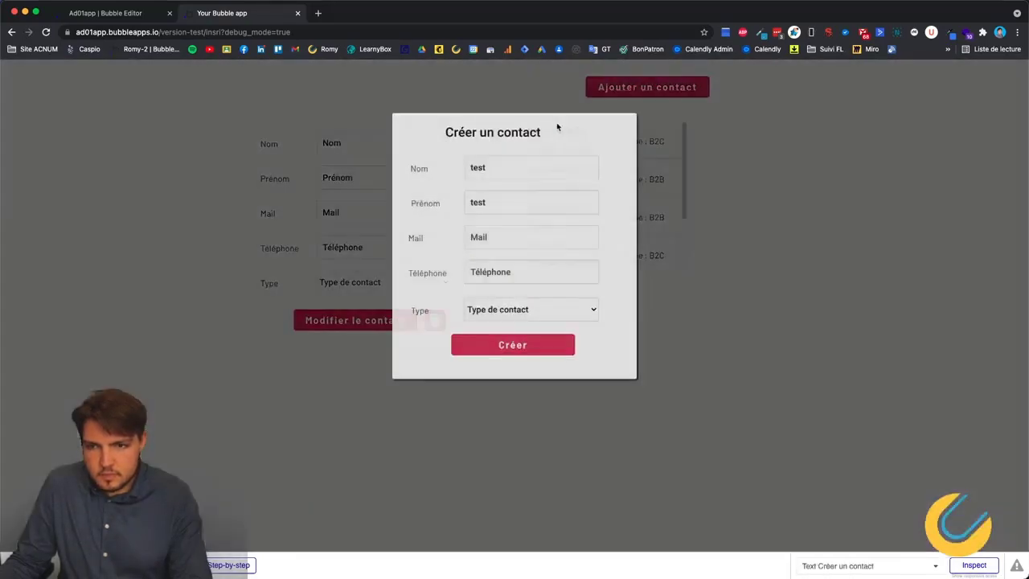
Enter a test e-mail and phone number, choose Particulier, and create the contact.
{"action": "left_click", "coordinate": [499, 236]}
{"action": "type", "text": "tets"}
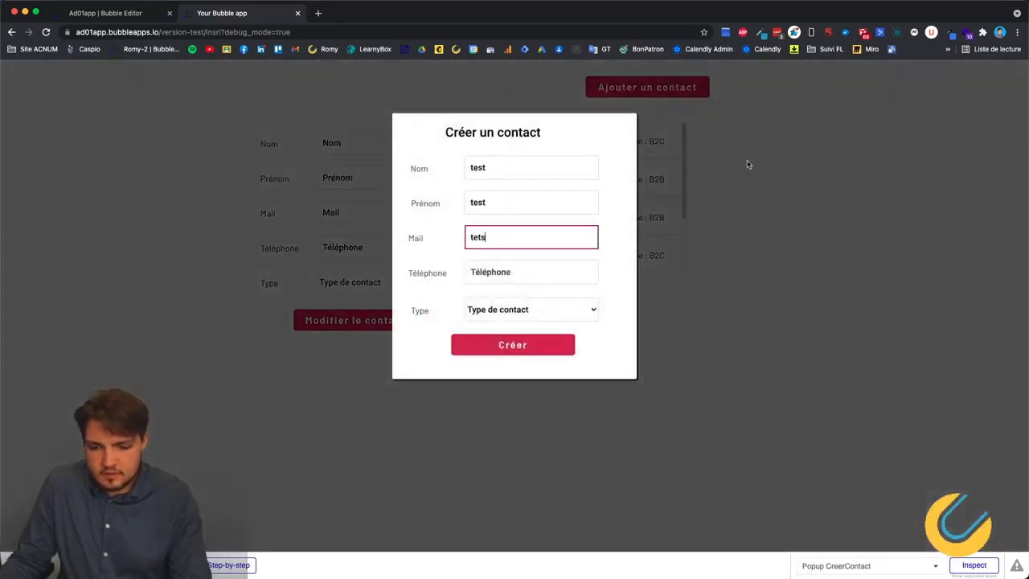
{"action": "type", "text": ".et@ljh"}
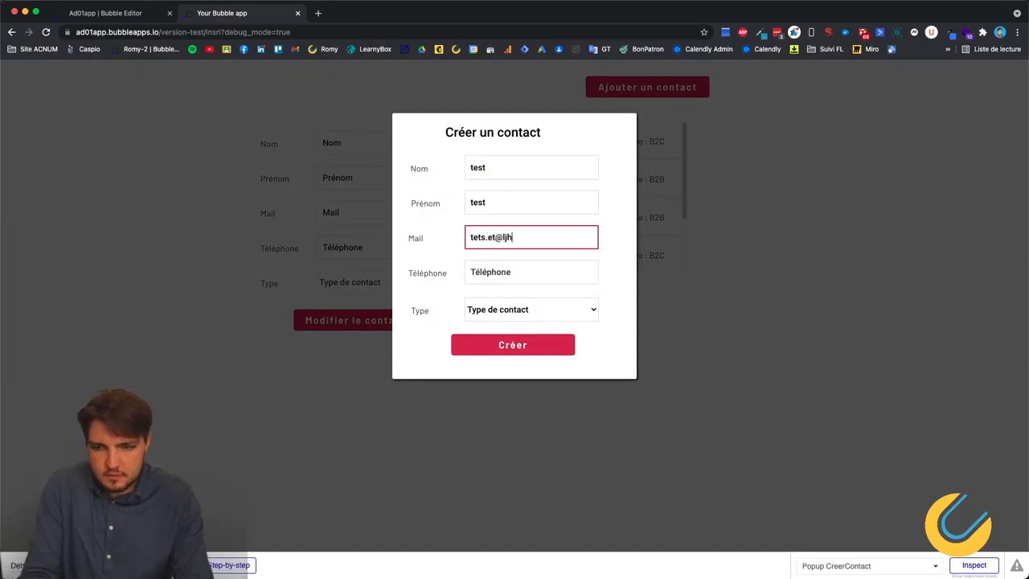
{"action": "type", "text": ".fr"}
{"action": "left_click", "coordinate": [536, 275]}
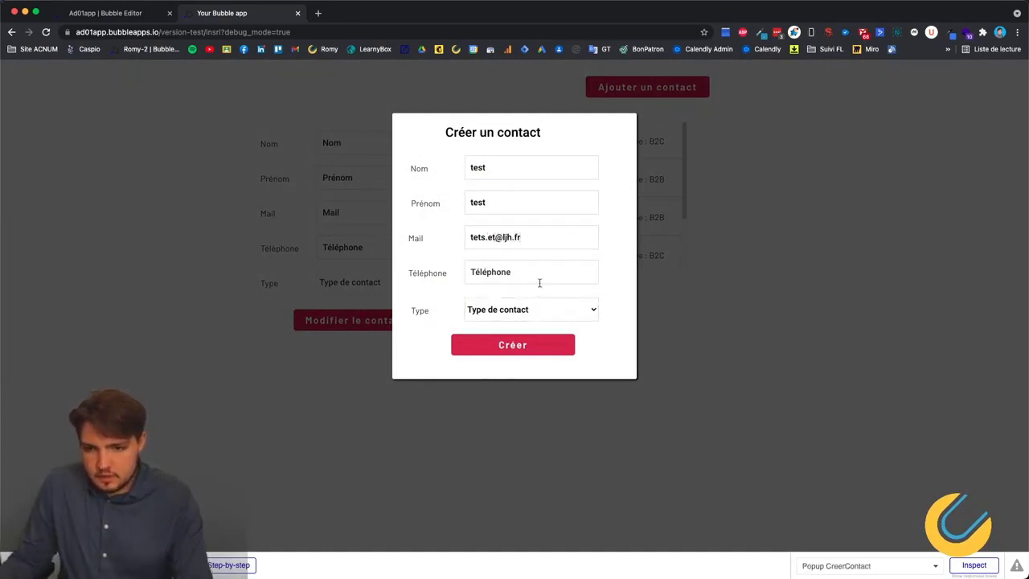
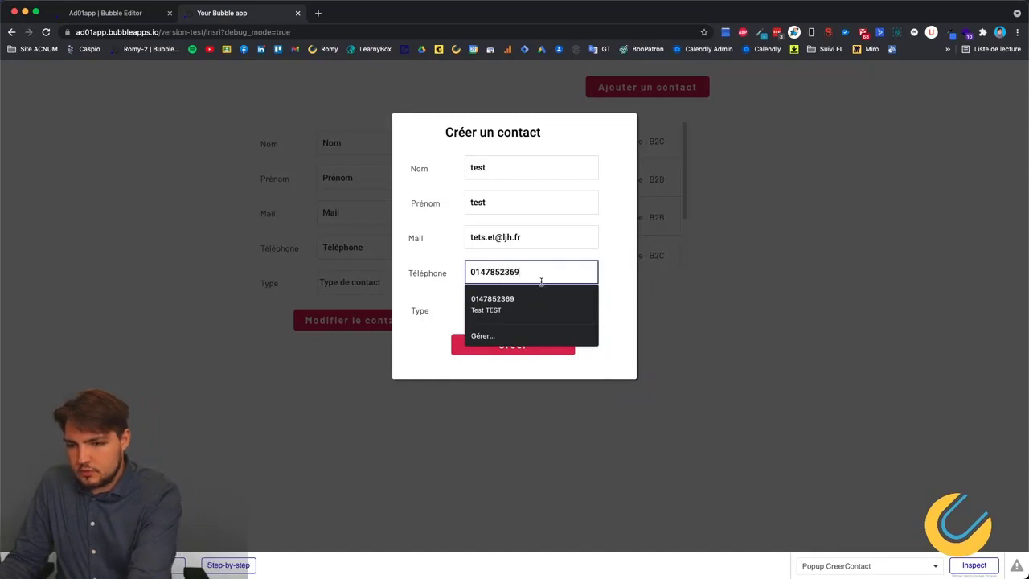
{"action": "left_click", "coordinate": [423, 304]}
{"action": "left_click", "coordinate": [480, 314]}
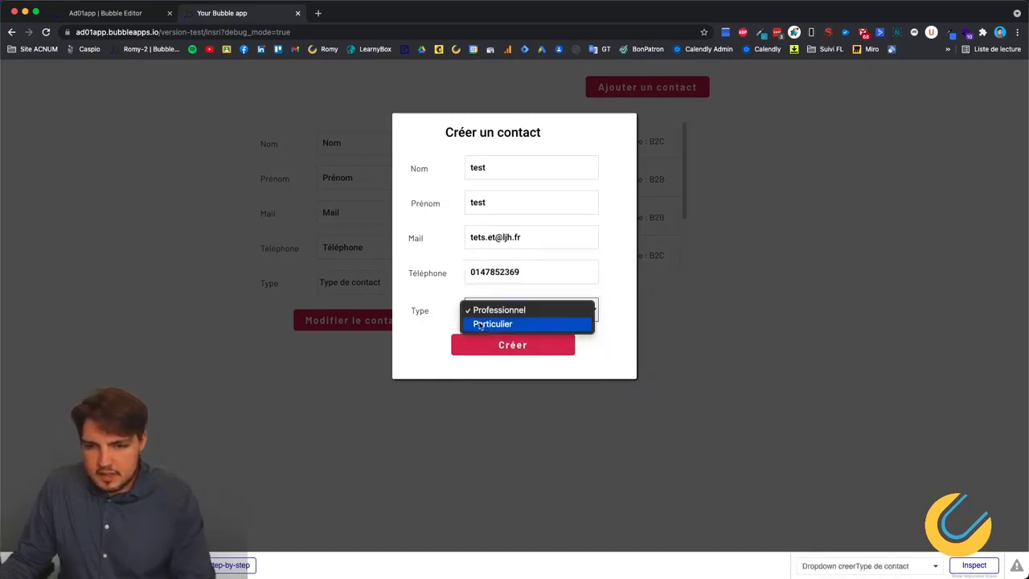
{"action": "left_click", "coordinate": [480, 324]}
{"action": "left_click", "coordinate": [504, 347]}
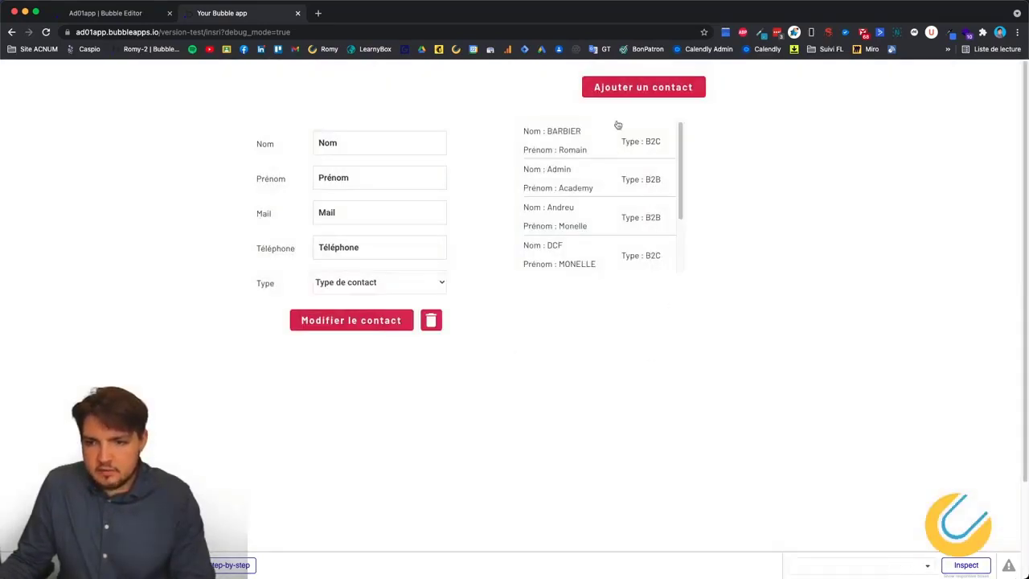
Scroll the list to confirm the test contact, then load a DCF contact.
{"action": "scroll", "coordinate": [554, 176], "scroll_direction": "down", "scroll_amount": 5}
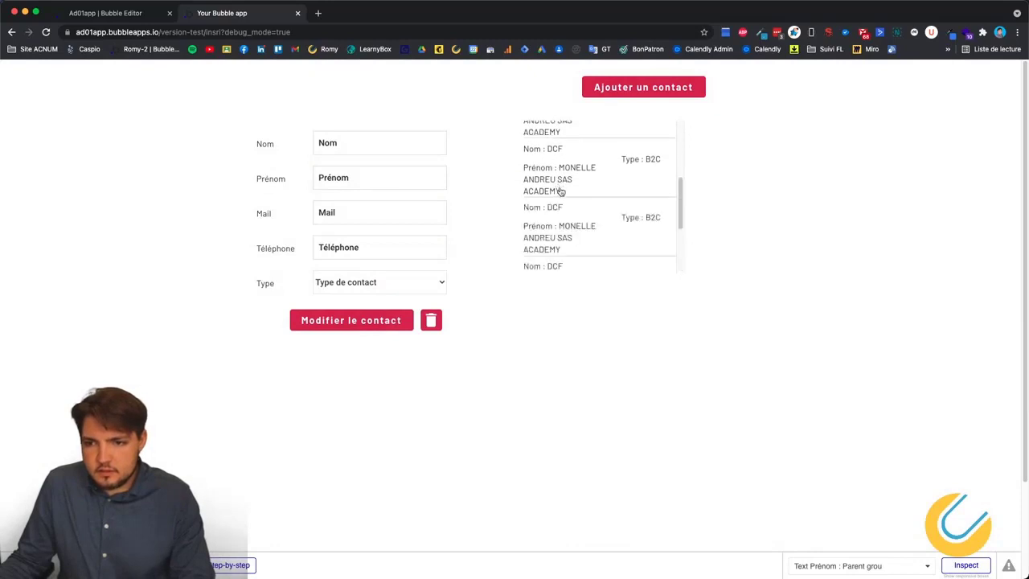
{"action": "scroll", "coordinate": [603, 212], "scroll_direction": "down", "scroll_amount": 3}
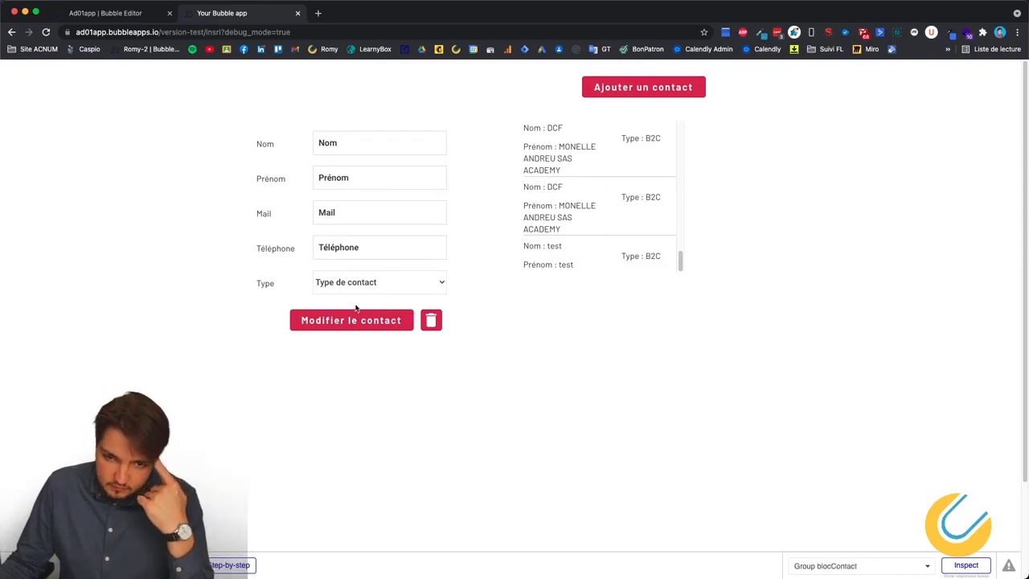
{"action": "scroll", "coordinate": [604, 204], "scroll_direction": "up", "scroll_amount": 3}
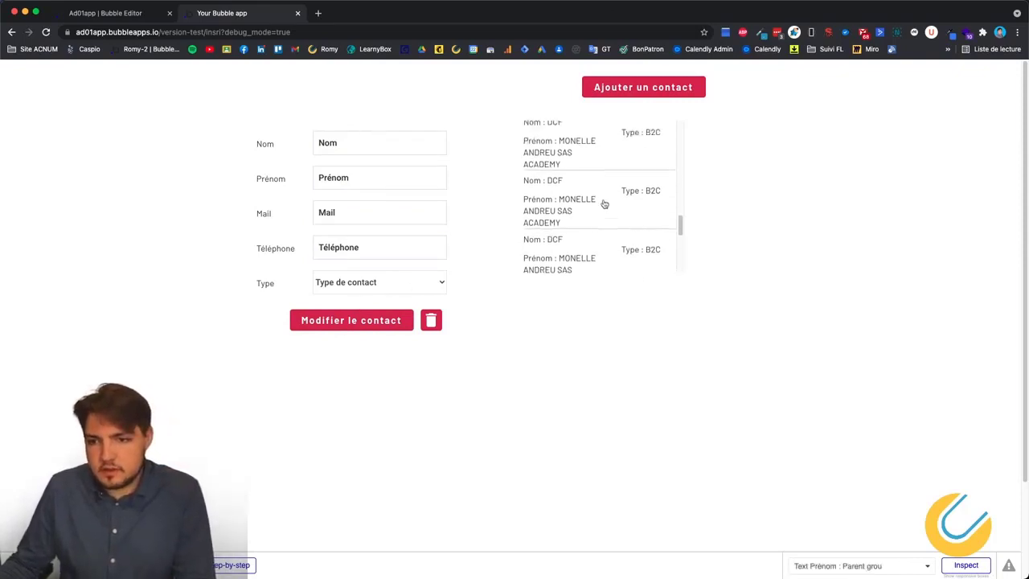
{"action": "scroll", "coordinate": [603, 197], "scroll_direction": "up", "scroll_amount": 5}
{"action": "scroll", "coordinate": [571, 233], "scroll_direction": "down", "scroll_amount": 4}
{"action": "scroll", "coordinate": [581, 216], "scroll_direction": "up", "scroll_amount": 1}
{"action": "left_click", "coordinate": [587, 221]}
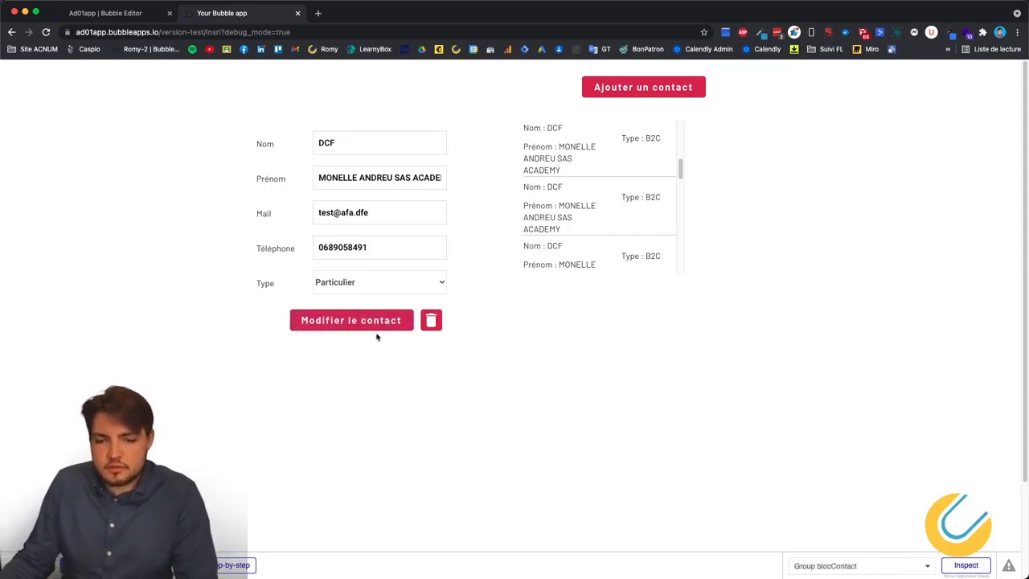
Type test text into the edit form's Nom, Prénom, Mail and Téléphone fields.
{"action": "left_click", "coordinate": [348, 140]}
{"action": "left_click", "coordinate": [361, 149]}
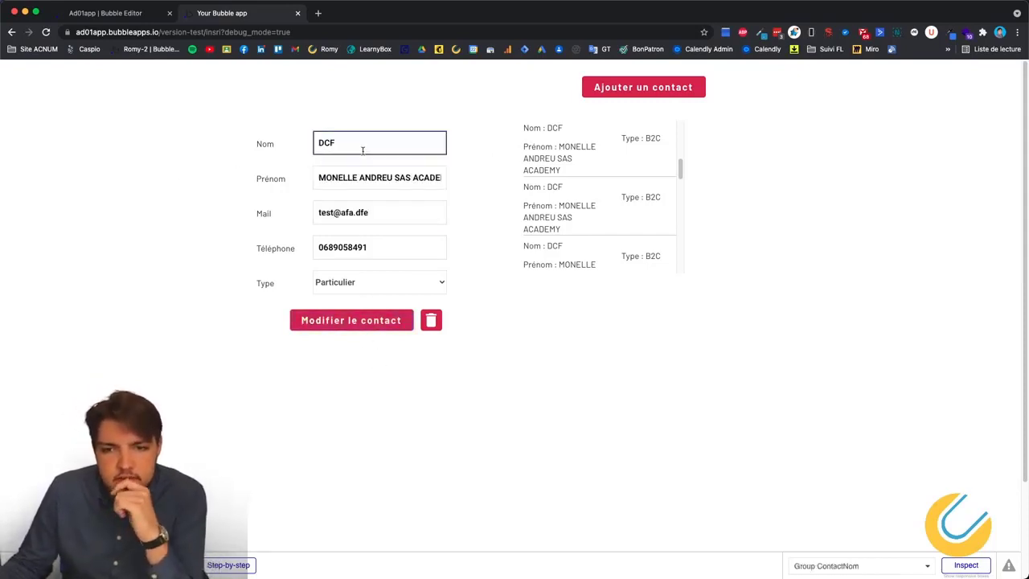
{"action": "left_click", "coordinate": [363, 151]}
{"action": "type", "text": "dsgf"}
{"action": "left_click", "coordinate": [344, 177]}
{"action": "type", "text": "sdg"}
{"action": "left_click", "coordinate": [348, 212]}
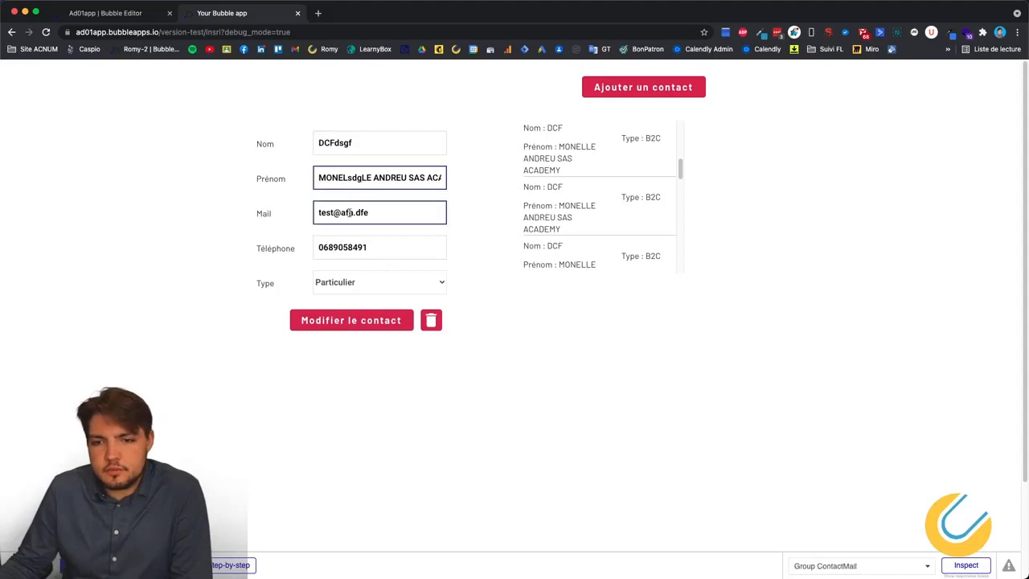
{"action": "type", "text": "sdggs"}
{"action": "left_click", "coordinate": [352, 241]}
{"action": "type", "text": "sdggsdg"}
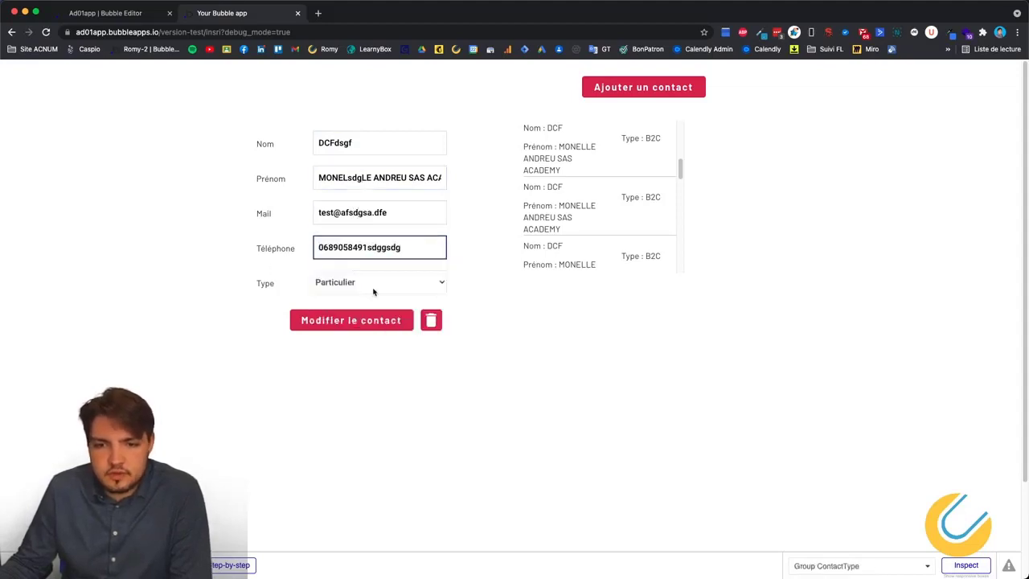
{"action": "left_click", "coordinate": [408, 288]}
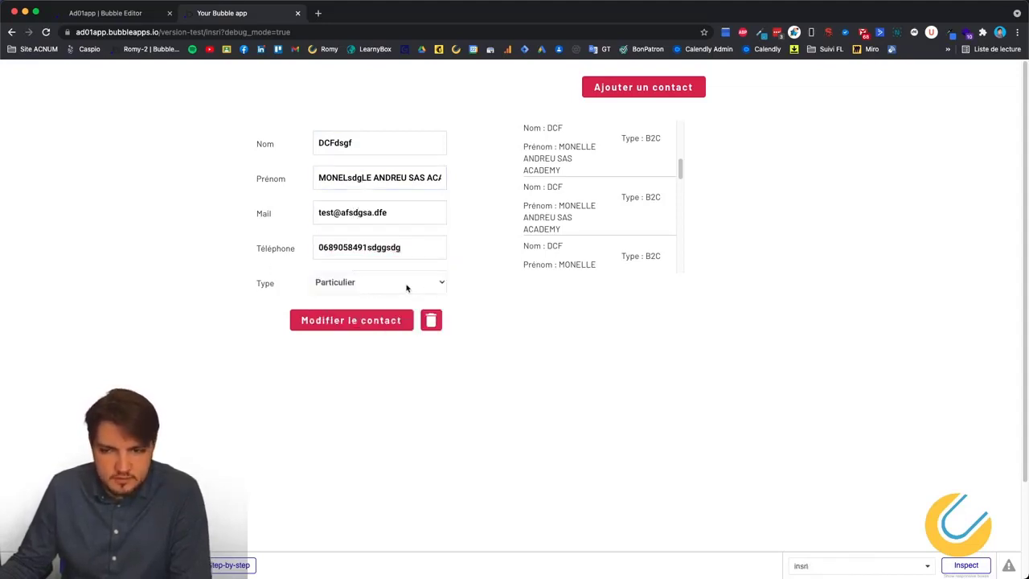
Load the DCF, Andreu, BARBIER and Admin contacts into the form in turn.
{"action": "left_click", "coordinate": [566, 150]}
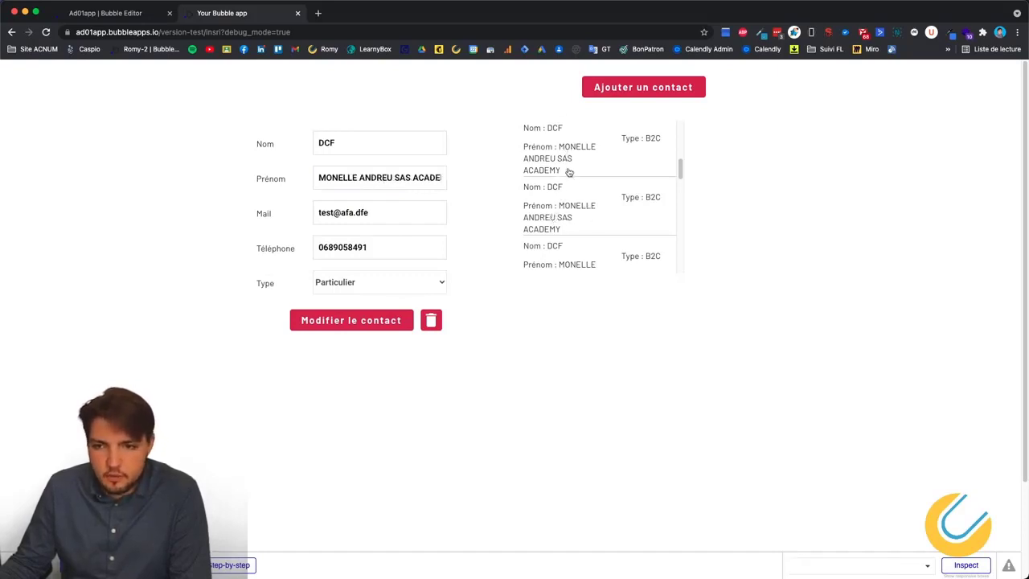
{"action": "scroll", "coordinate": [554, 182], "scroll_direction": "up", "scroll_amount": 4}
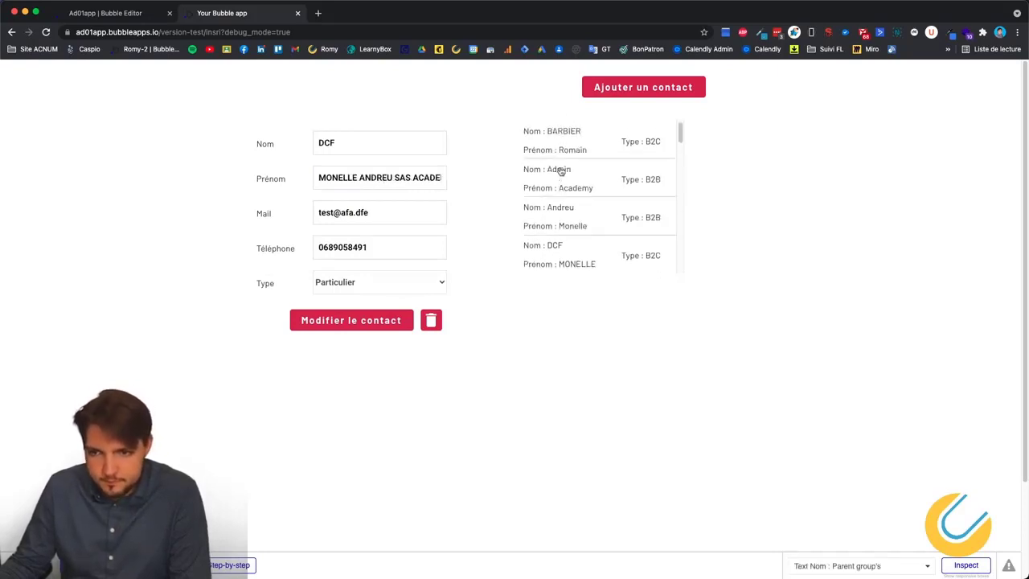
{"action": "left_click", "coordinate": [558, 171]}
{"action": "left_click", "coordinate": [565, 148]}
{"action": "left_click", "coordinate": [573, 242]}
{"action": "left_click", "coordinate": [569, 214]}
{"action": "left_click", "coordinate": [562, 179]}
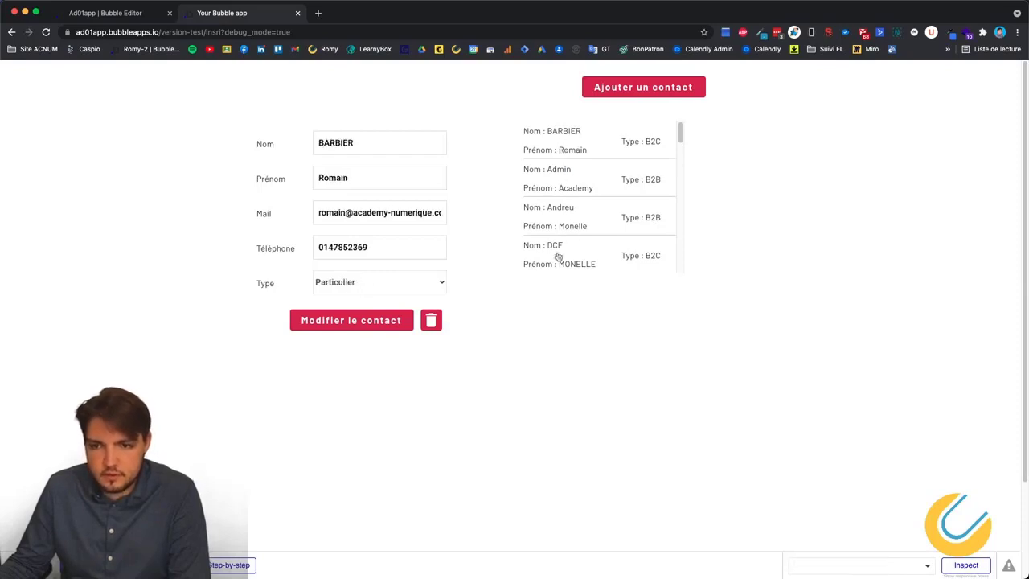
{"action": "left_click", "coordinate": [555, 241]}
{"action": "left_click", "coordinate": [563, 188]}
{"action": "left_click", "coordinate": [552, 229]}
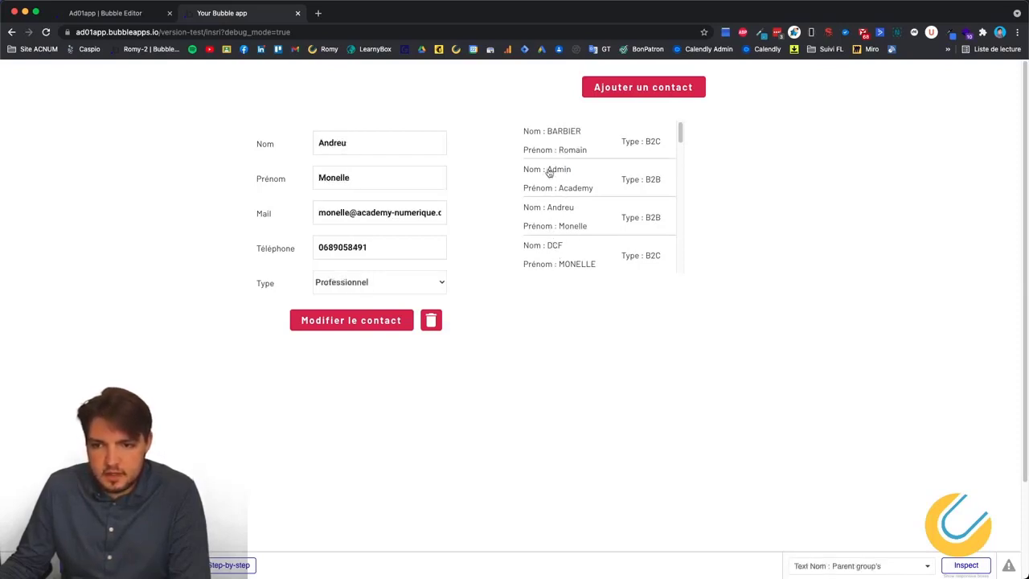
{"action": "left_click", "coordinate": [549, 172]}
{"action": "left_click", "coordinate": [549, 153]}
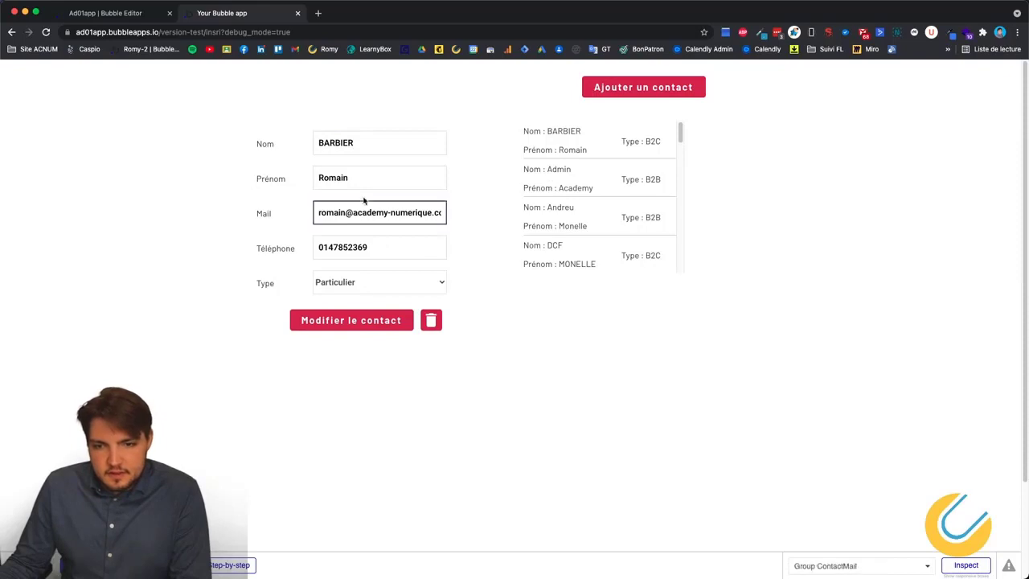
Overwrite the loaded contact's Nom, Prénom and Mail with 'sdg' and return to the editor.
{"action": "left_click", "coordinate": [367, 143]}
{"action": "key", "text": "super+a"}
{"action": "type", "text": "sdg"}
{"action": "left_click", "coordinate": [373, 183]}
{"action": "type", "text": "sdg"}
{"action": "left_click", "coordinate": [319, 212]}
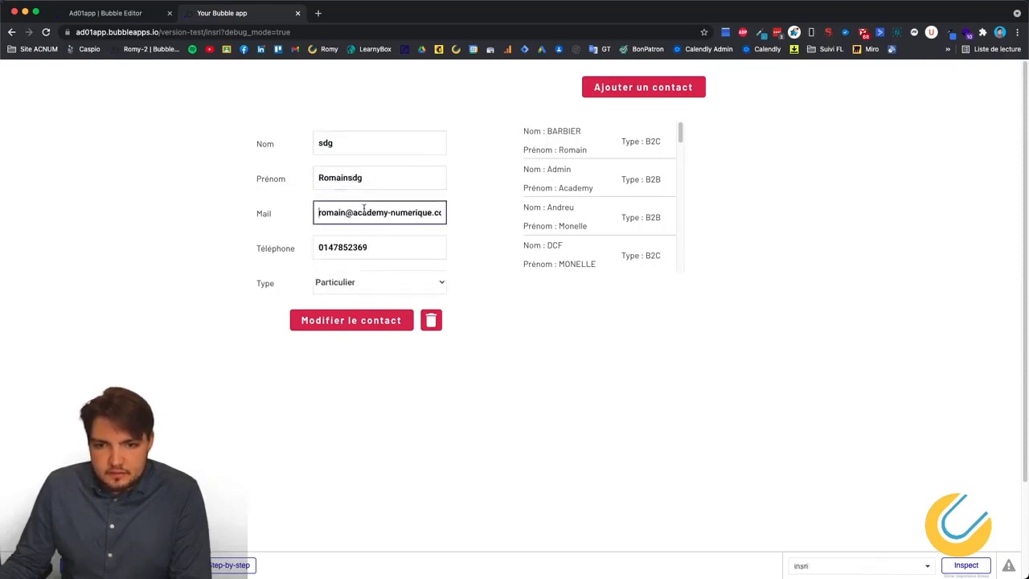
{"action": "type", "text": "sdg"}
{"action": "left_click", "coordinate": [389, 131]}
{"action": "left_click", "coordinate": [393, 102]}
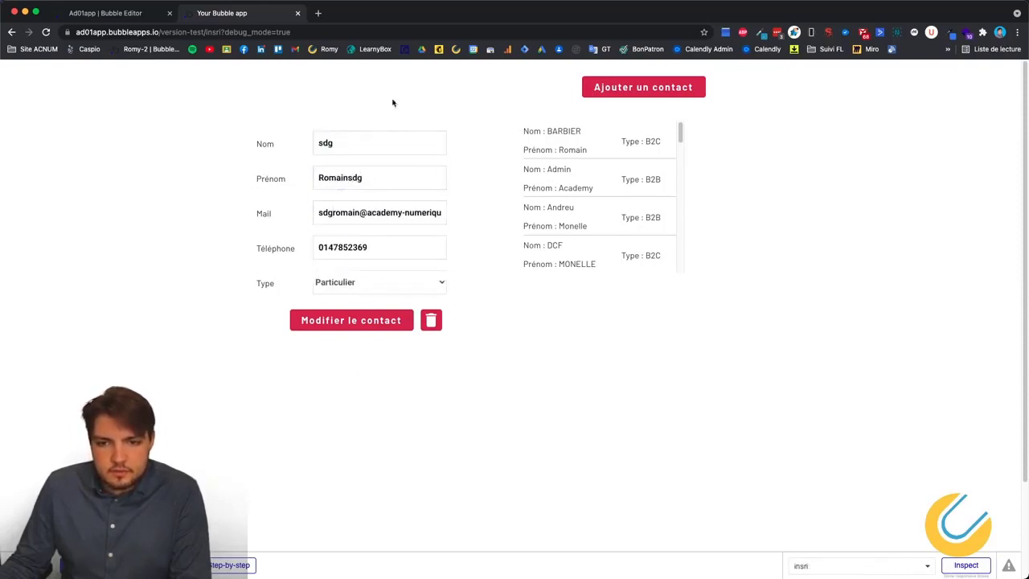
{"action": "left_click", "coordinate": [468, 179]}
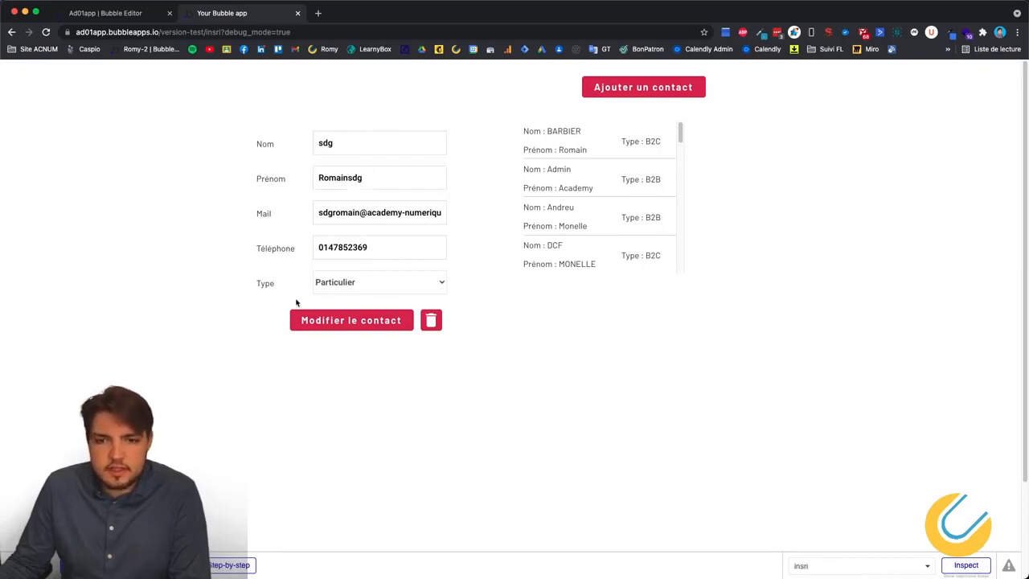
{"action": "left_click", "coordinate": [100, 15]}
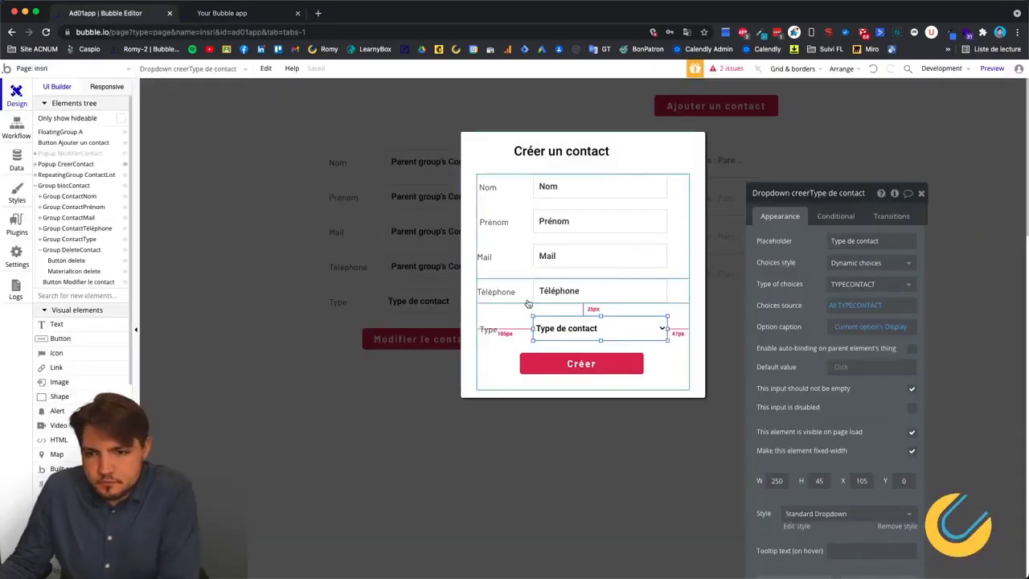
Close the popup and disable the edit form's Prénom, Mail, Téléphone inputs and type dropdown.
{"action": "left_click", "coordinate": [366, 221]}
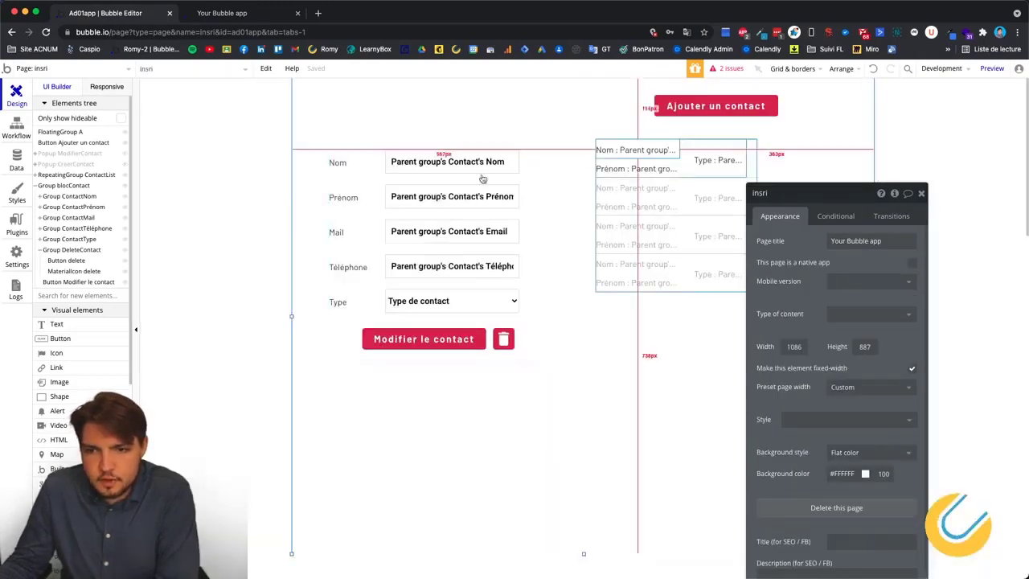
{"action": "left_click", "coordinate": [522, 168]}
{"action": "left_click", "coordinate": [503, 163]}
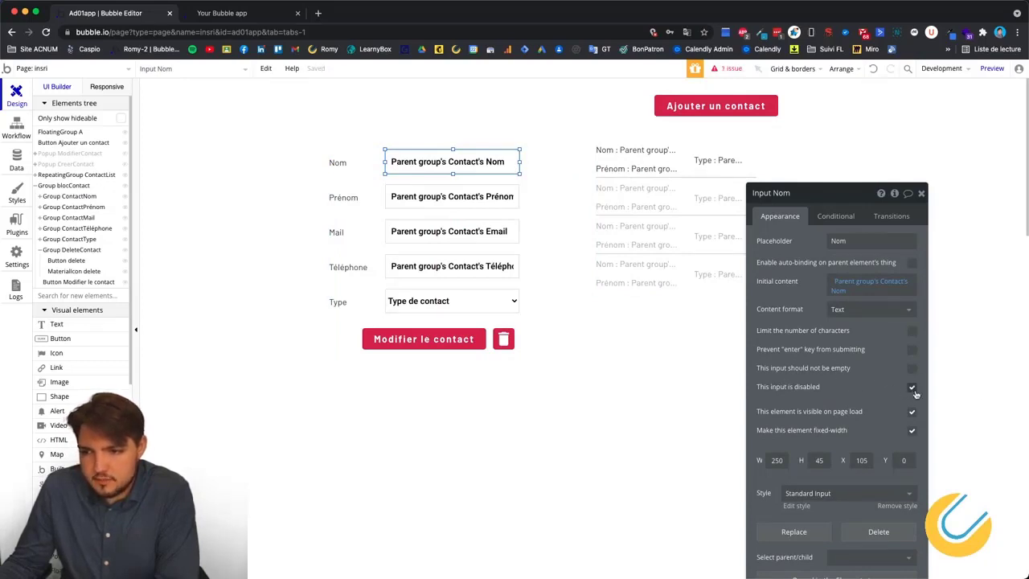
{"action": "left_click", "coordinate": [475, 193]}
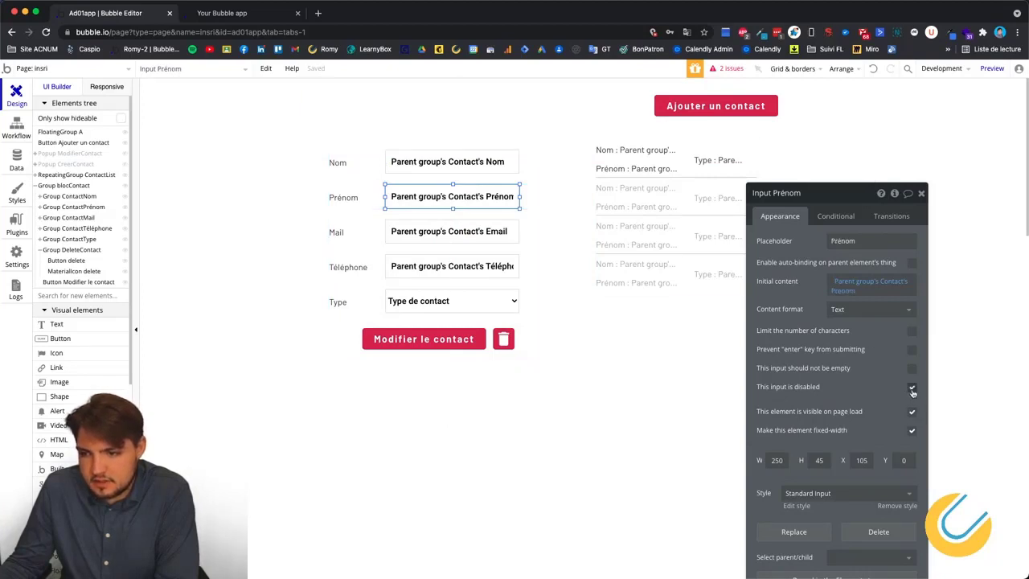
{"action": "left_click", "coordinate": [452, 232]}
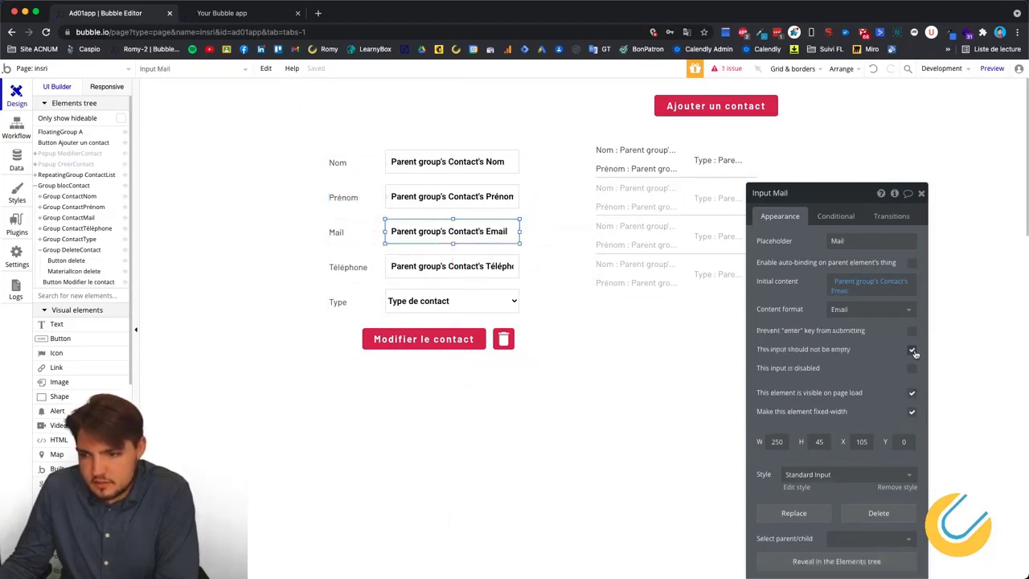
{"action": "left_click", "coordinate": [479, 270]}
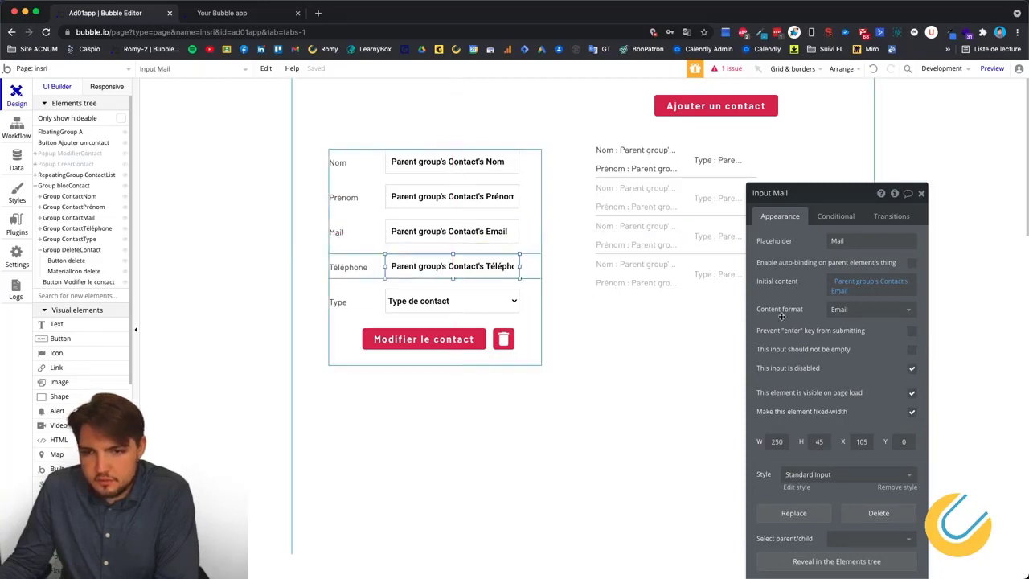
{"action": "left_click", "coordinate": [443, 300]}
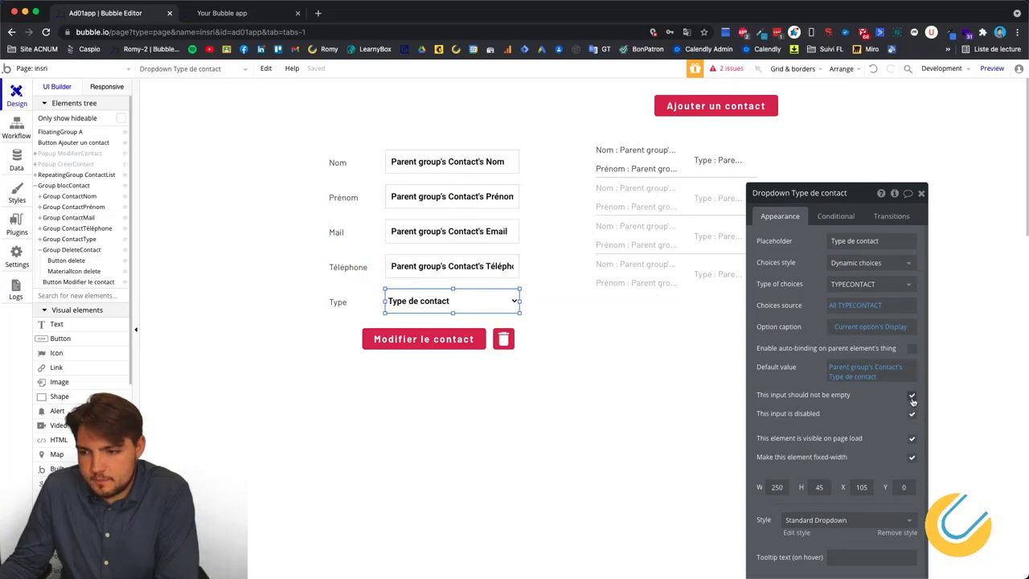
{"action": "left_click", "coordinate": [347, 117]}
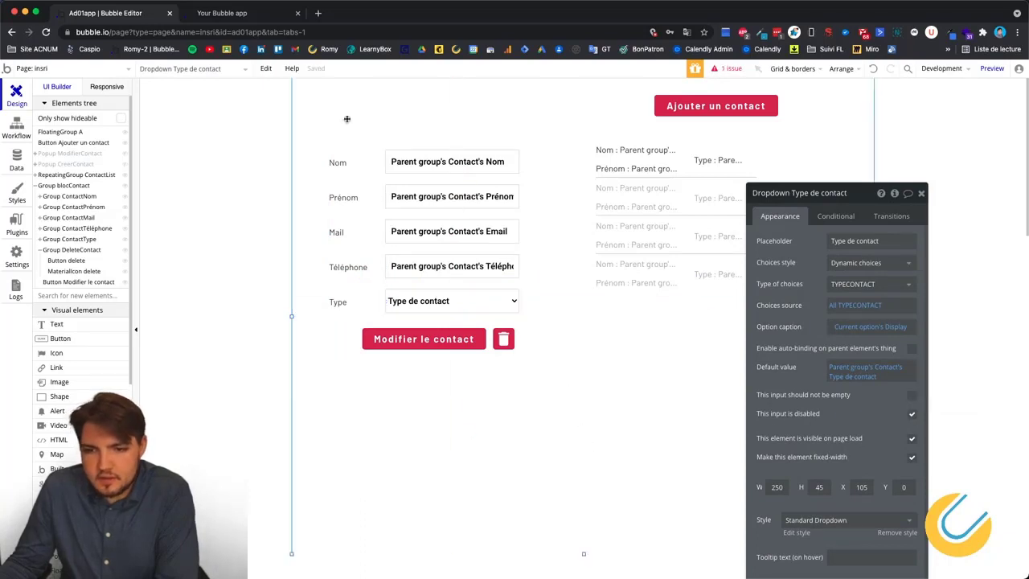
{"action": "left_click", "coordinate": [262, 18]}
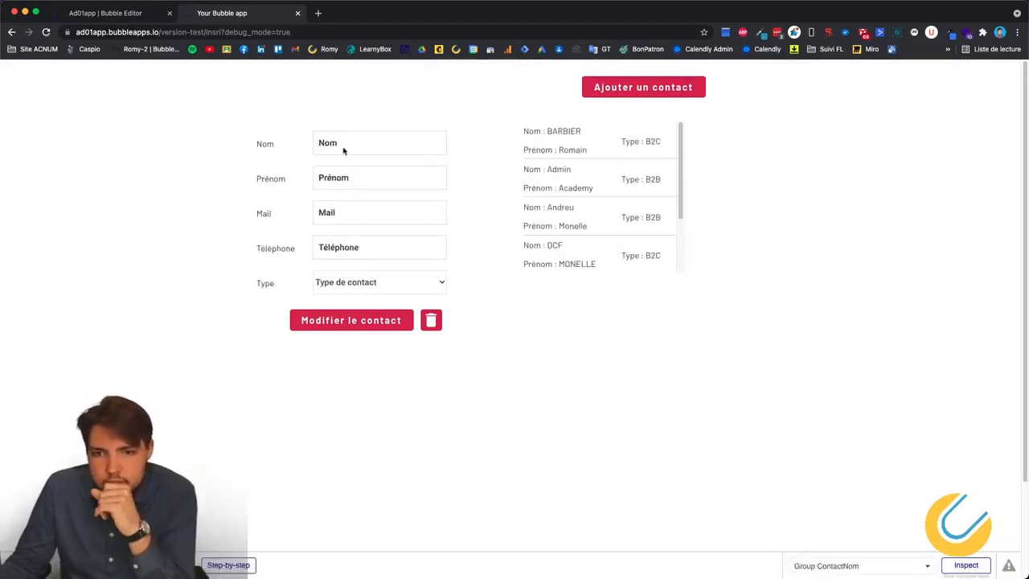
Load BARBIER, open the update popup and save with Enregistrer to check it closes.
{"action": "left_click", "coordinate": [575, 145]}
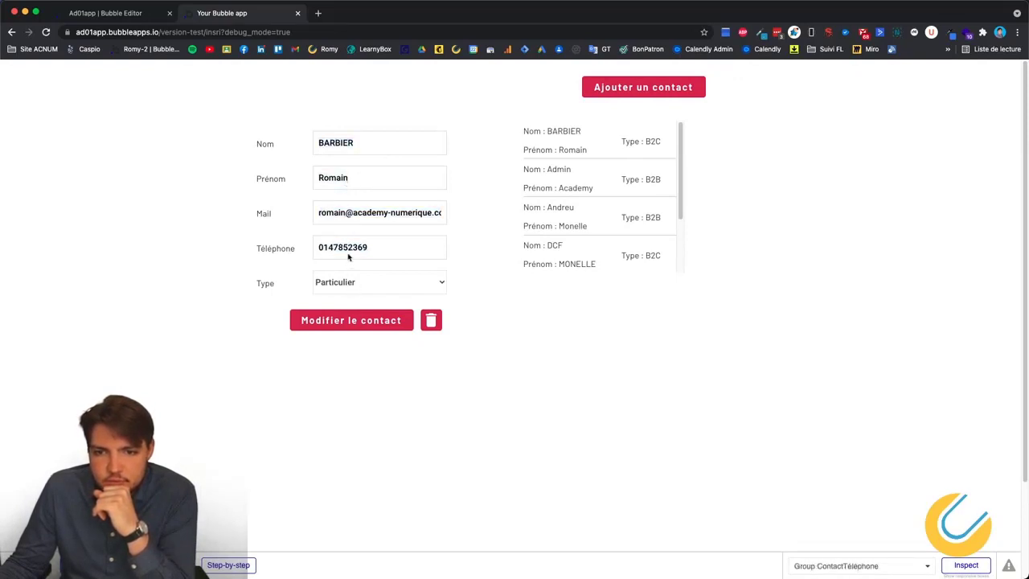
{"action": "left_click", "coordinate": [385, 324]}
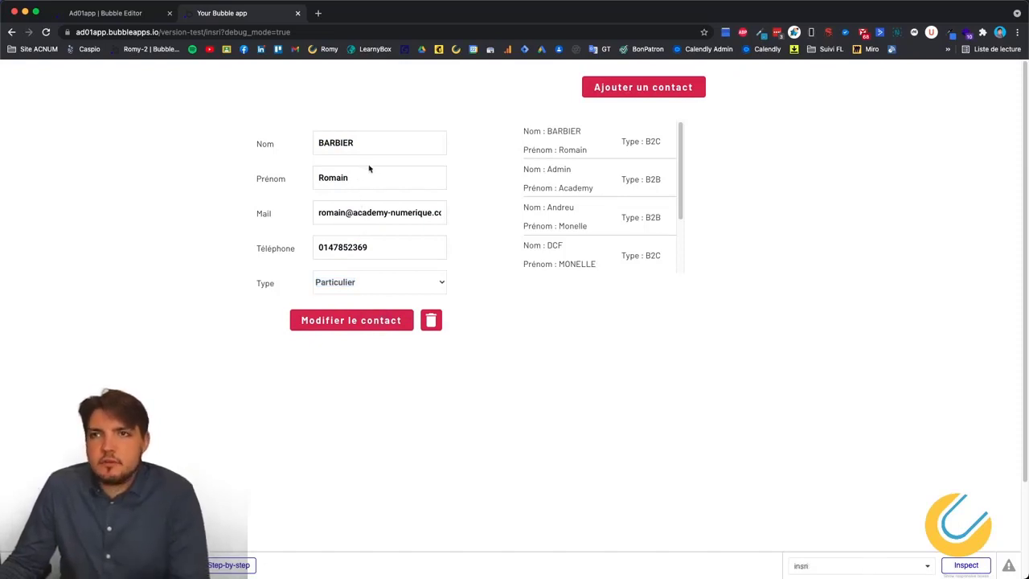
{"action": "left_click", "coordinate": [340, 322]}
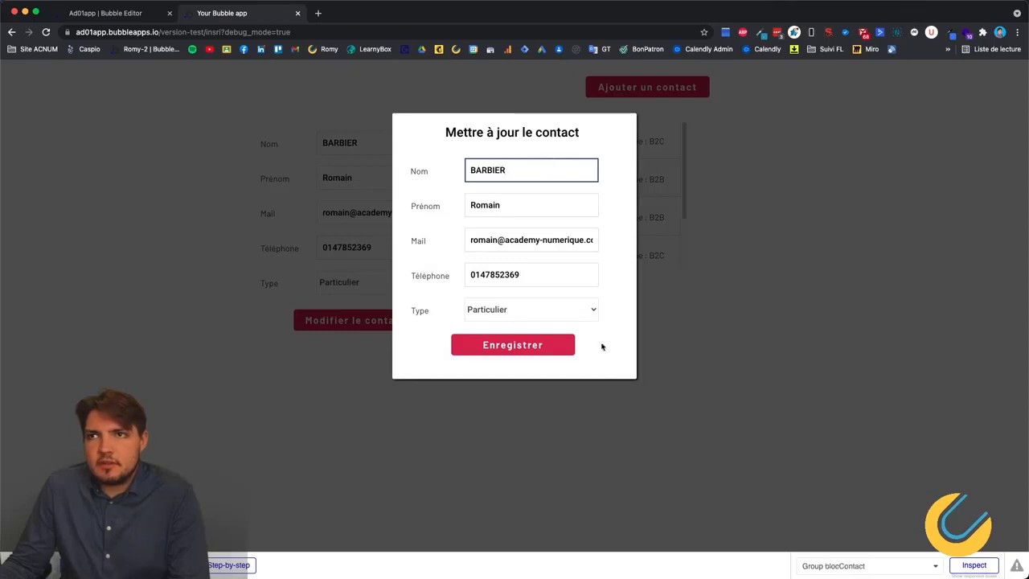
{"action": "left_click", "coordinate": [534, 338]}
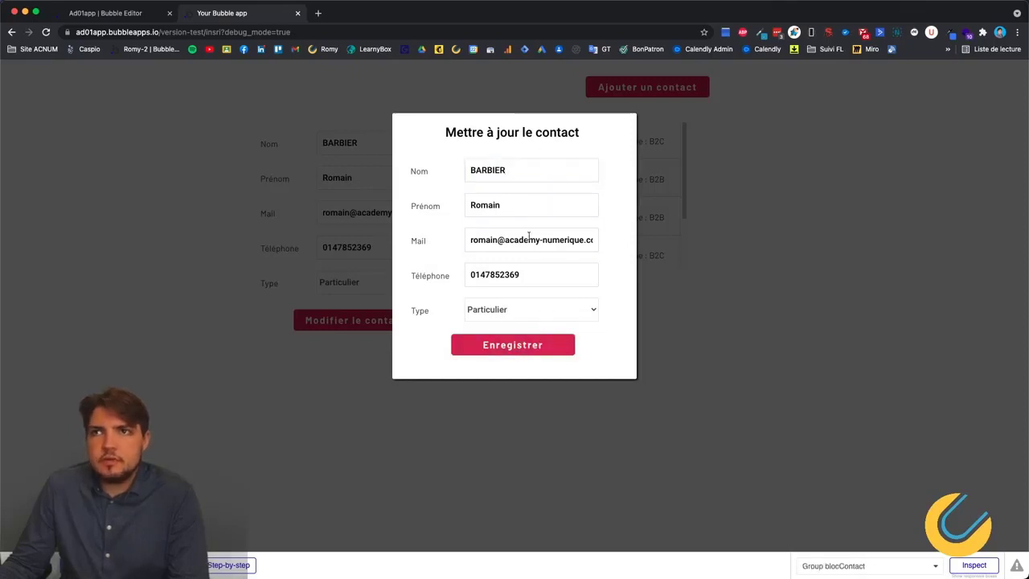
{"action": "left_click", "coordinate": [531, 338]}
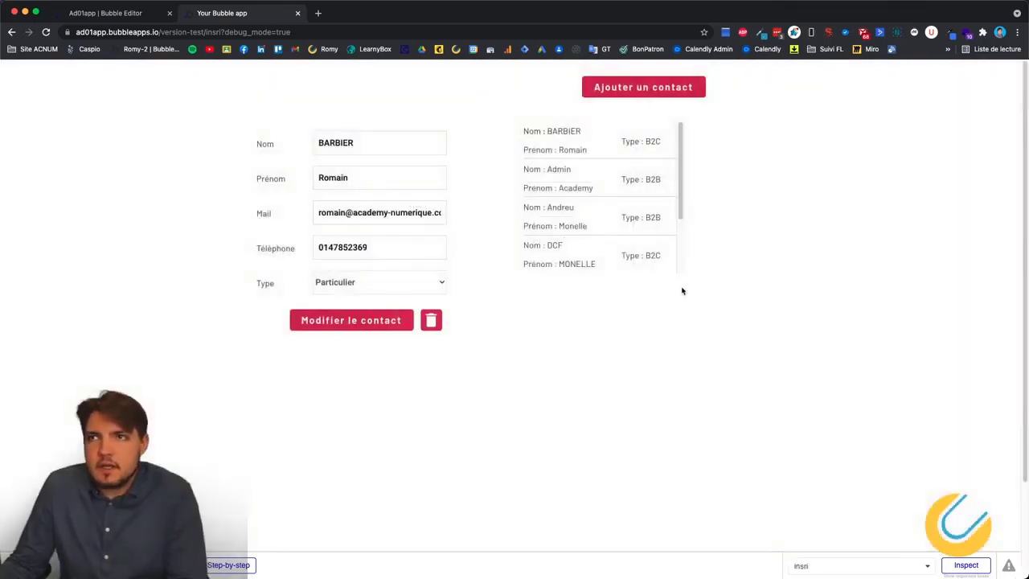
Show the Admin, Andreu, DCF and BARBIER contacts' details in turn.
{"action": "left_click", "coordinate": [579, 181]}
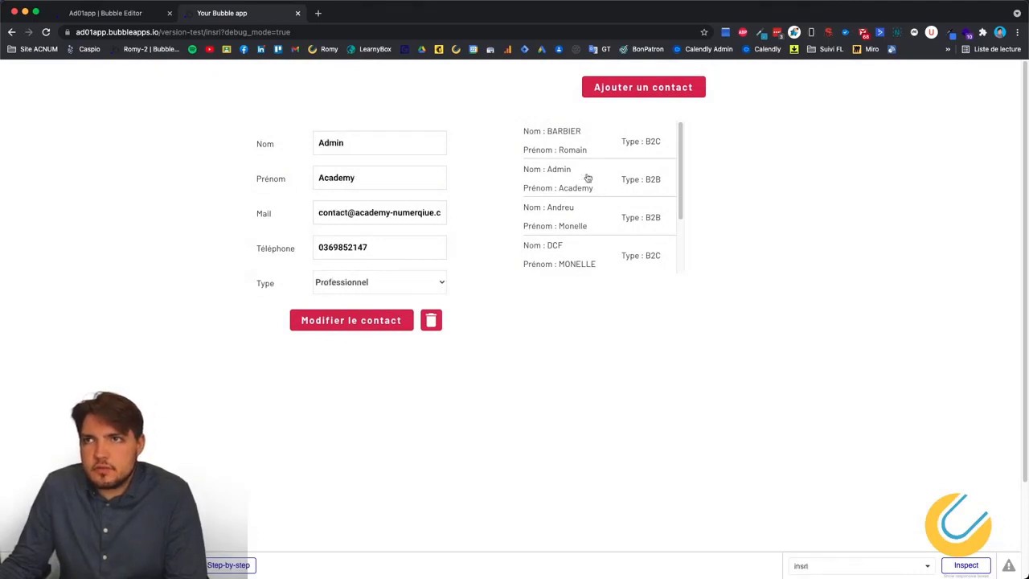
{"action": "left_click", "coordinate": [570, 232]}
{"action": "left_click", "coordinate": [570, 252]}
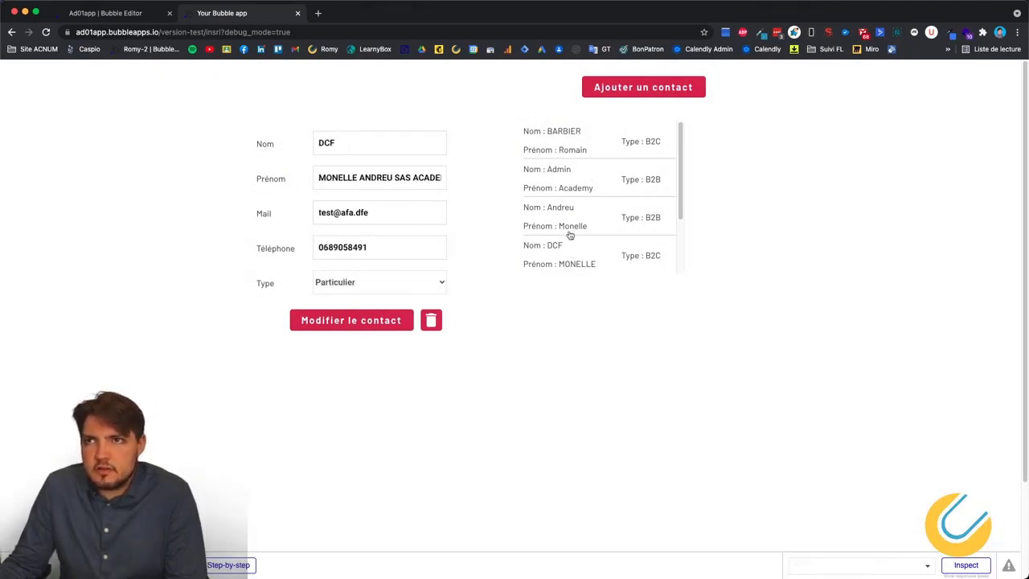
{"action": "left_click", "coordinate": [570, 230]}
{"action": "left_click", "coordinate": [563, 154]}
{"action": "left_click", "coordinate": [563, 173]}
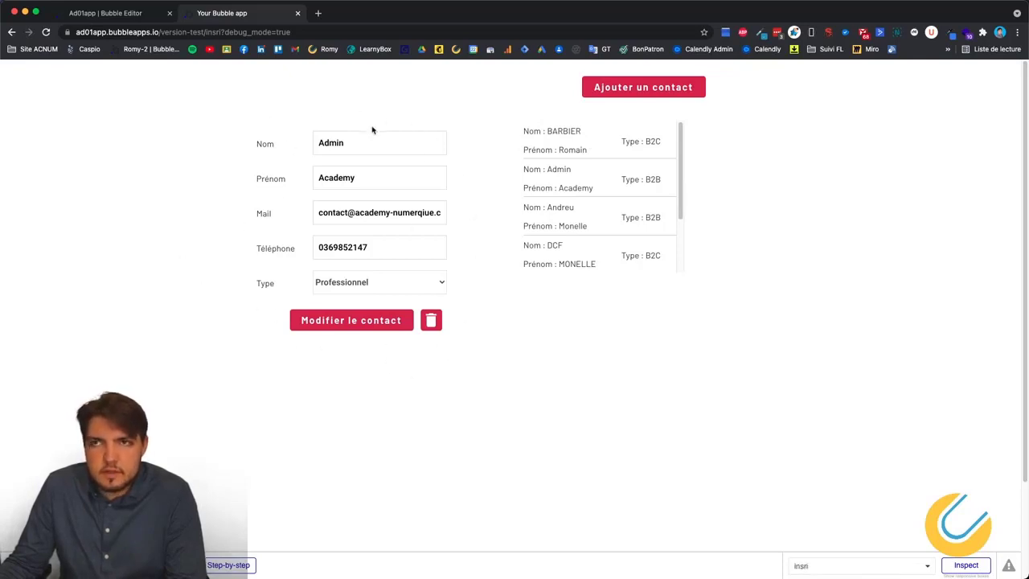
Open and dismiss the Admin update popup, then reopen it and click inside it.
{"action": "left_click", "coordinate": [341, 325]}
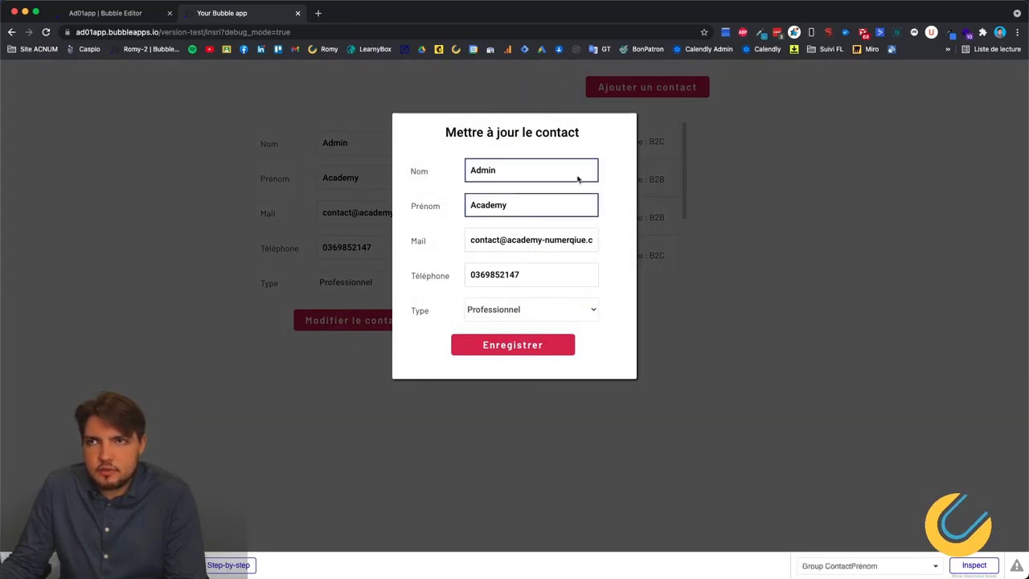
{"action": "left_click", "coordinate": [709, 295]}
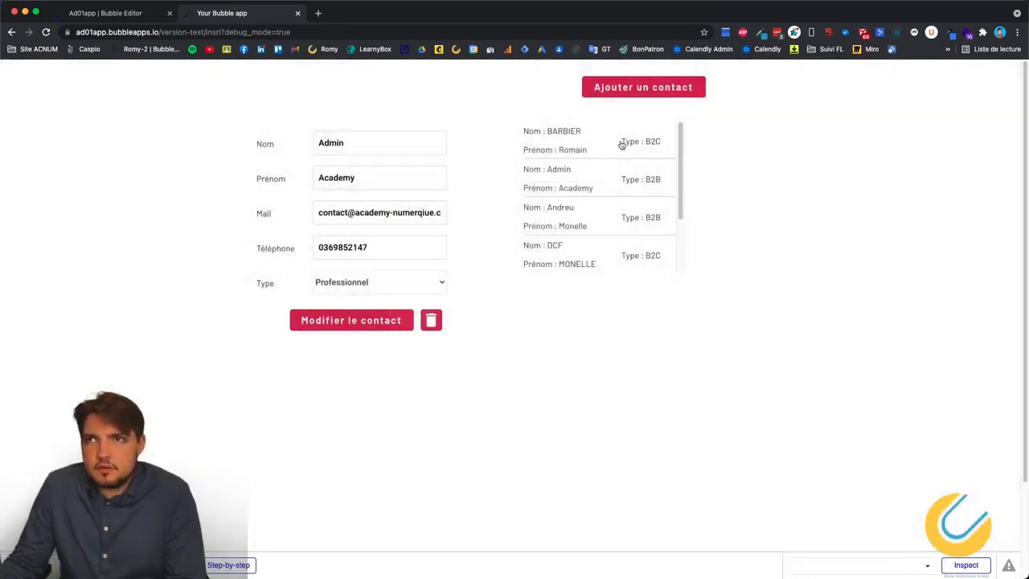
{"action": "left_click", "coordinate": [378, 321]}
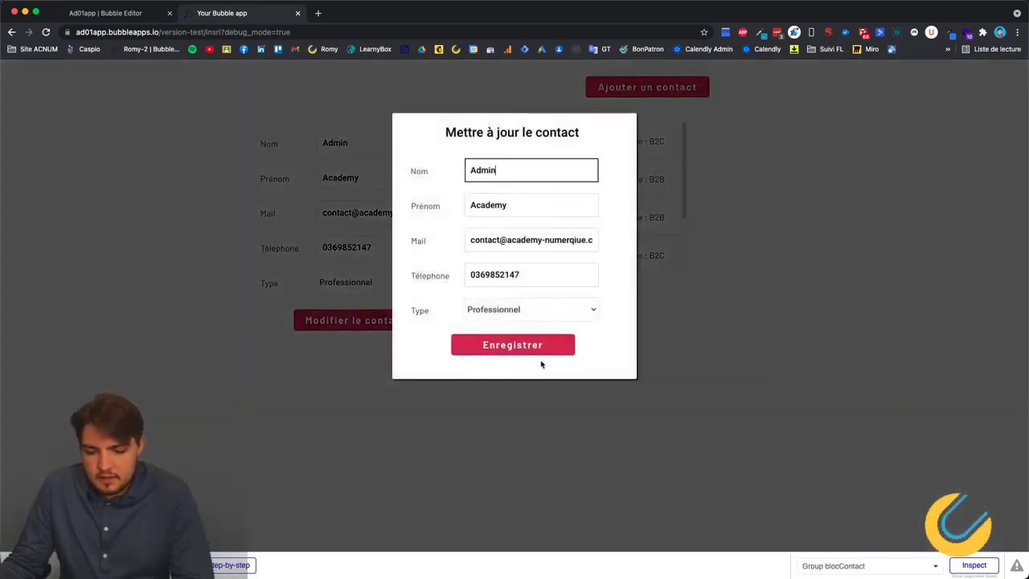
{"action": "left_click", "coordinate": [427, 342]}
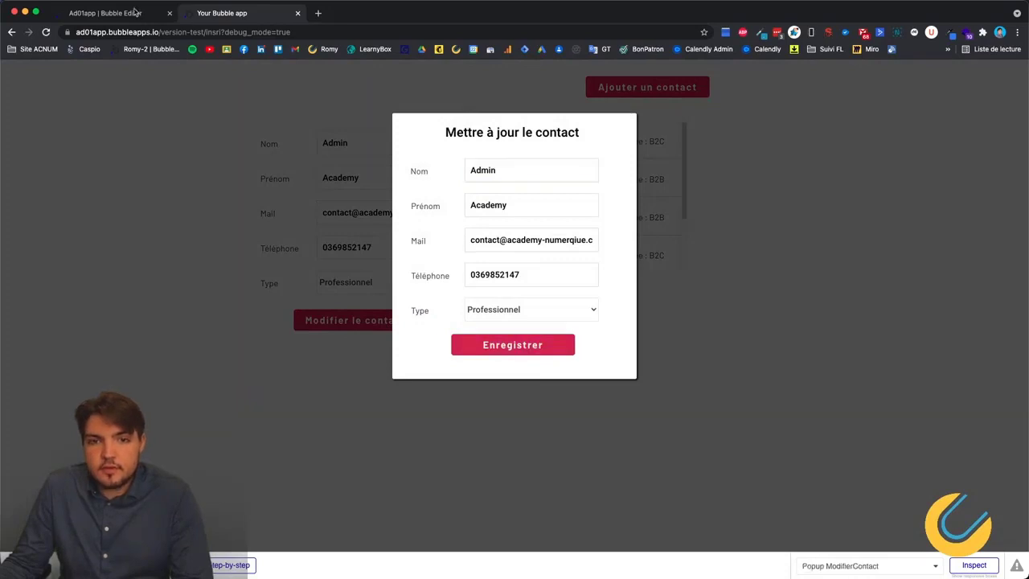
{"action": "left_click", "coordinate": [467, 367]}
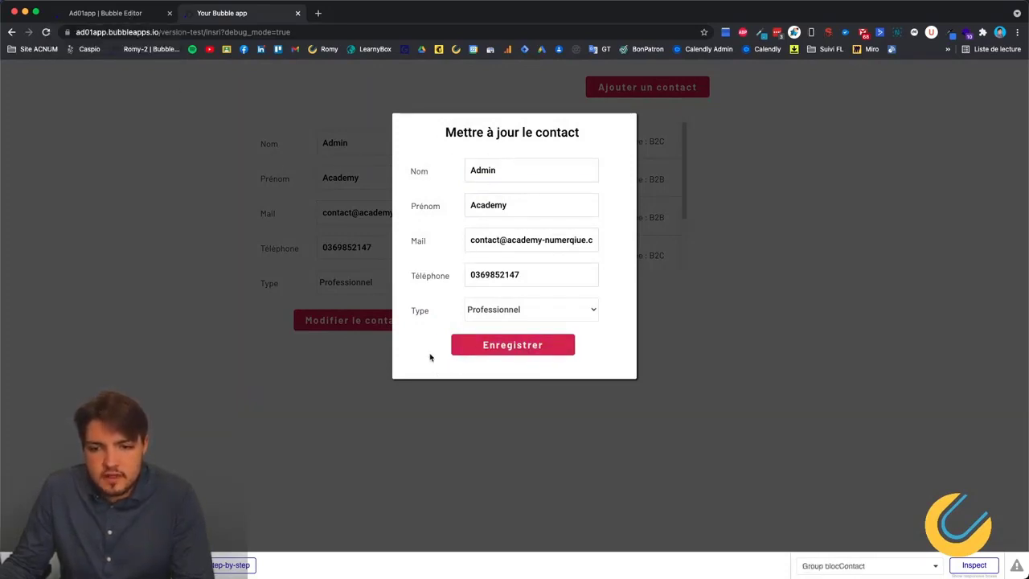
{"action": "left_click", "coordinate": [430, 358]}
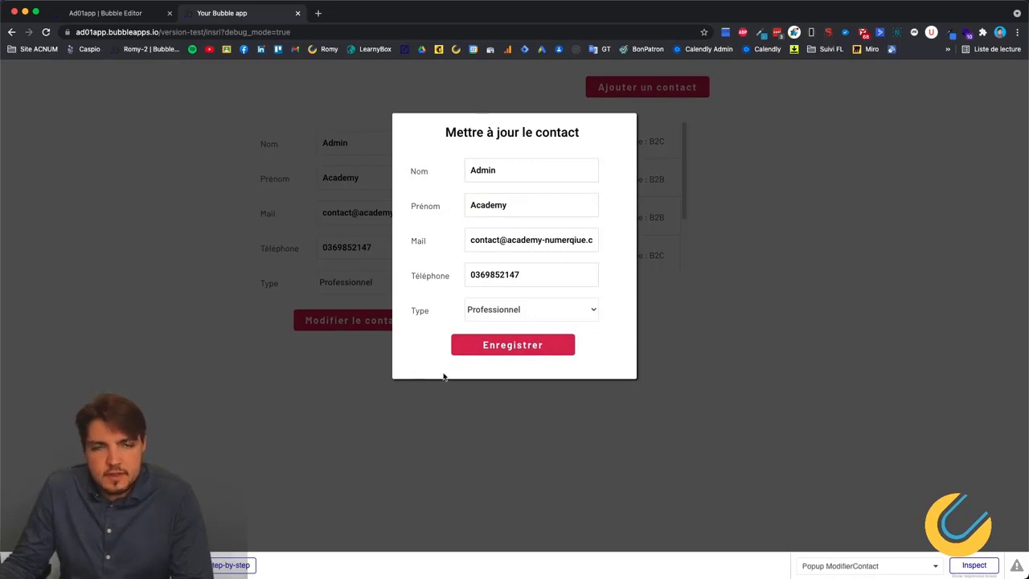
{"action": "left_click", "coordinate": [114, 13]}
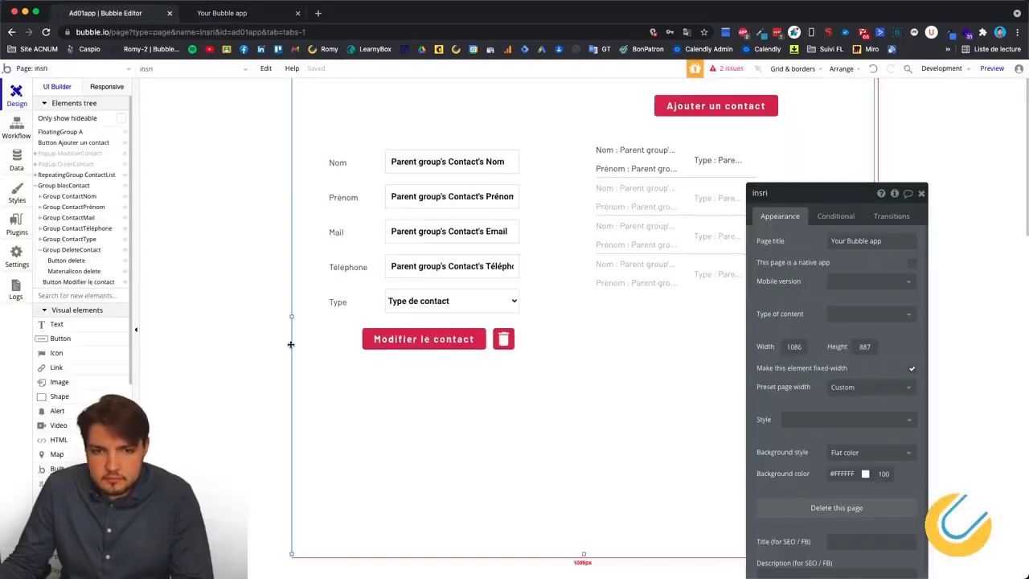
Select the update popup's Enregistrer button and start a new click workflow for it.
{"action": "left_click", "coordinate": [18, 129]}
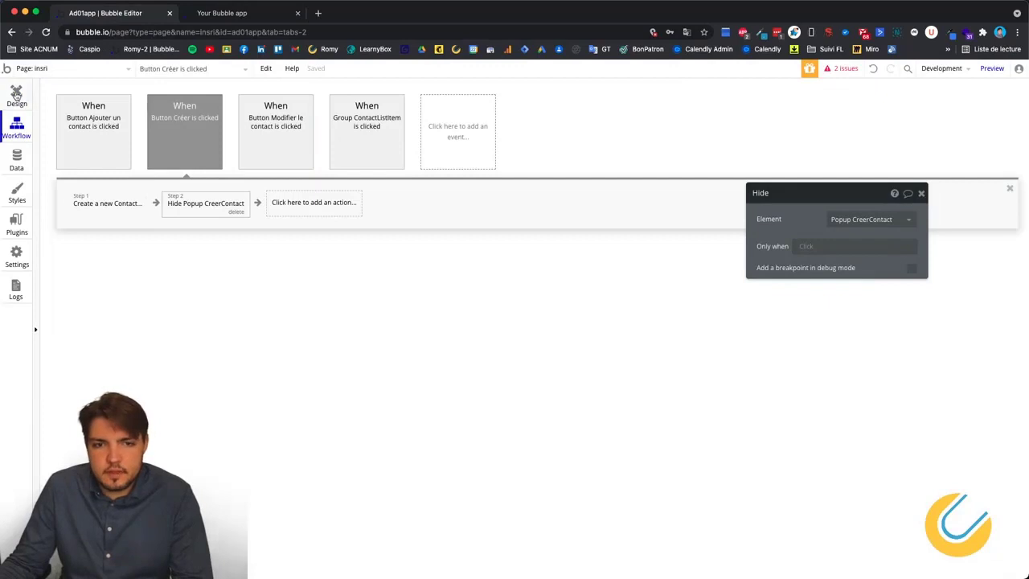
{"action": "left_click", "coordinate": [16, 96]}
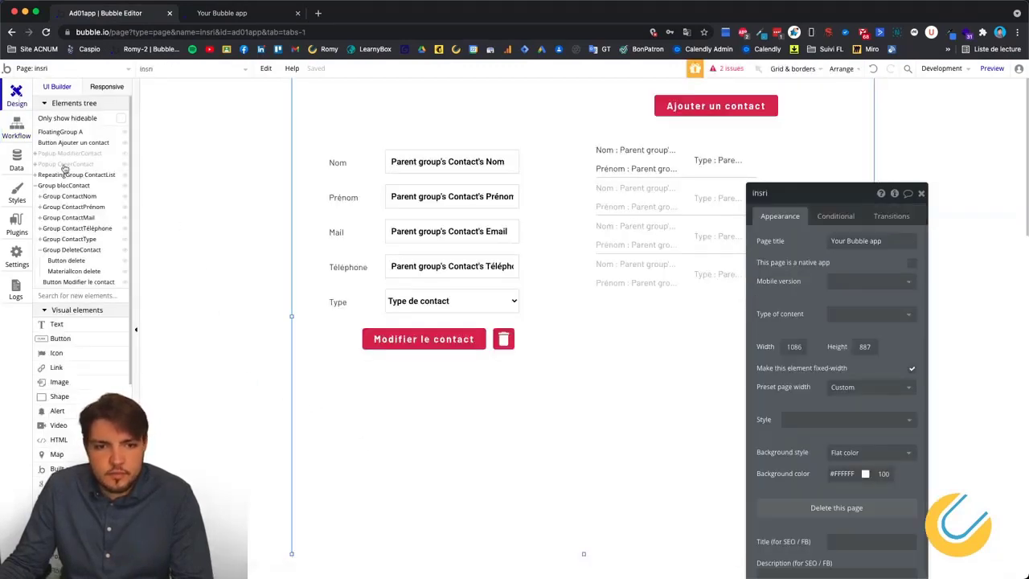
{"action": "left_click", "coordinate": [75, 154]}
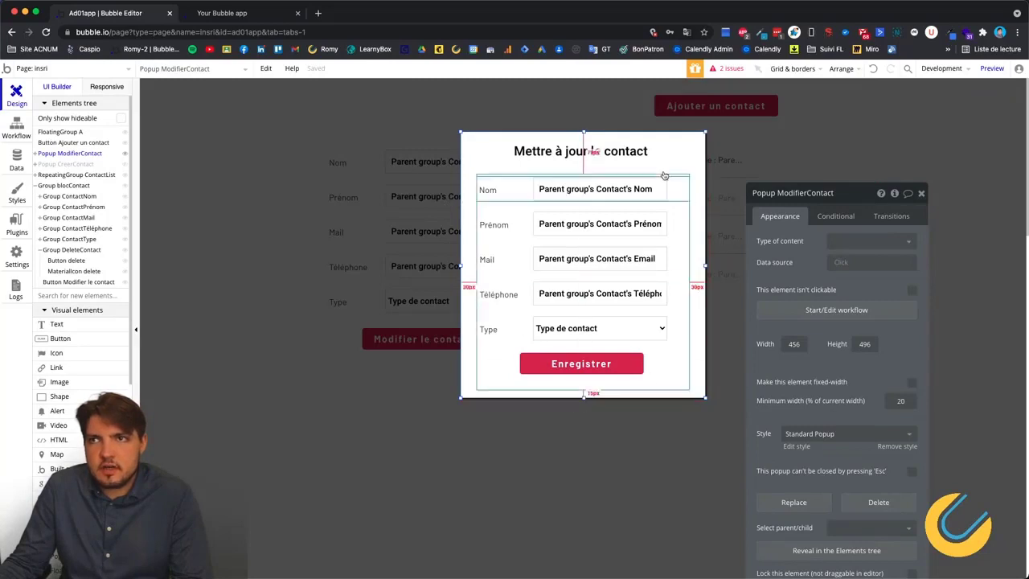
{"action": "left_click", "coordinate": [635, 333]}
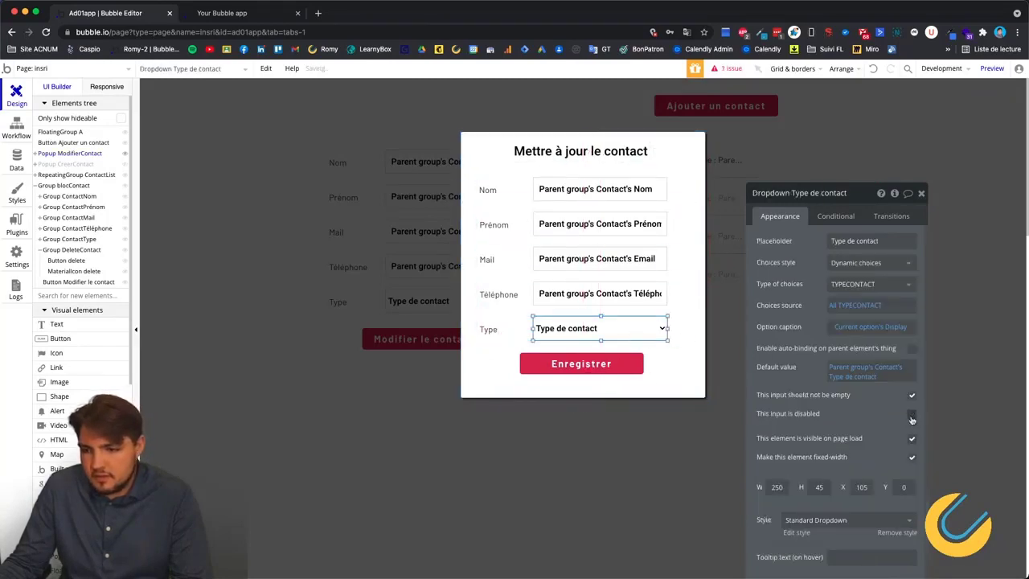
{"action": "left_click", "coordinate": [562, 294]}
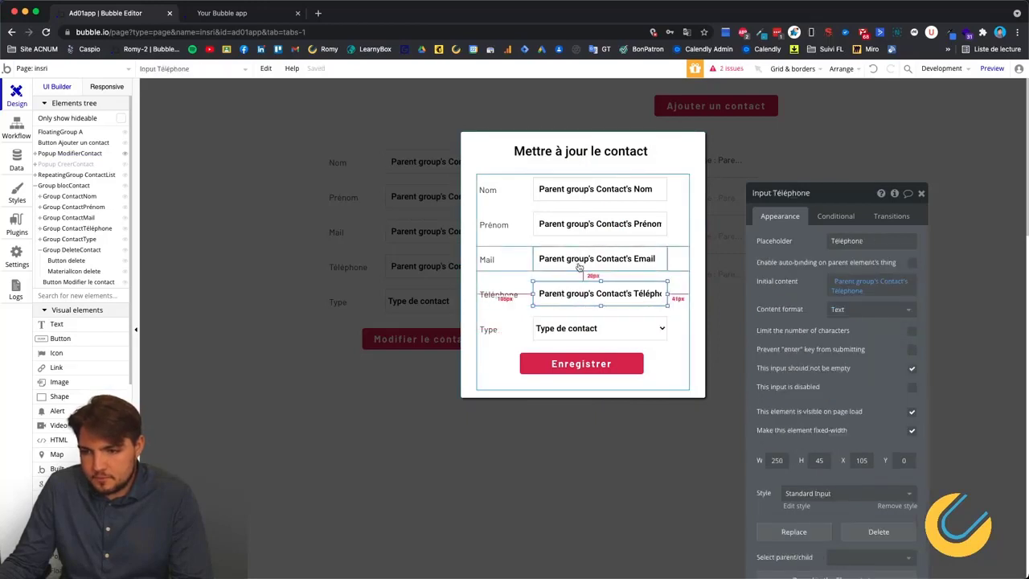
{"action": "left_click", "coordinate": [582, 191]}
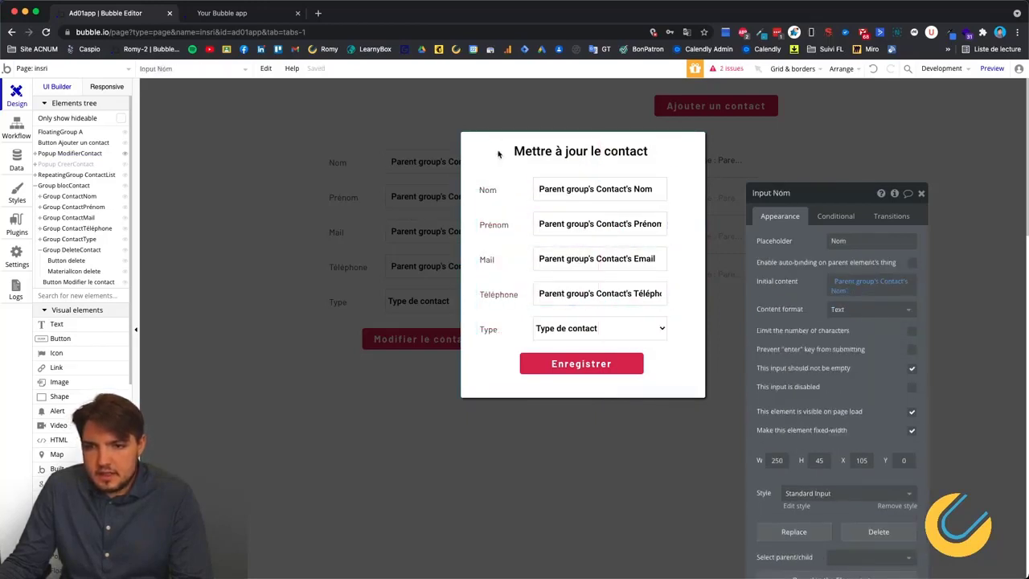
{"action": "left_click", "coordinate": [499, 154]}
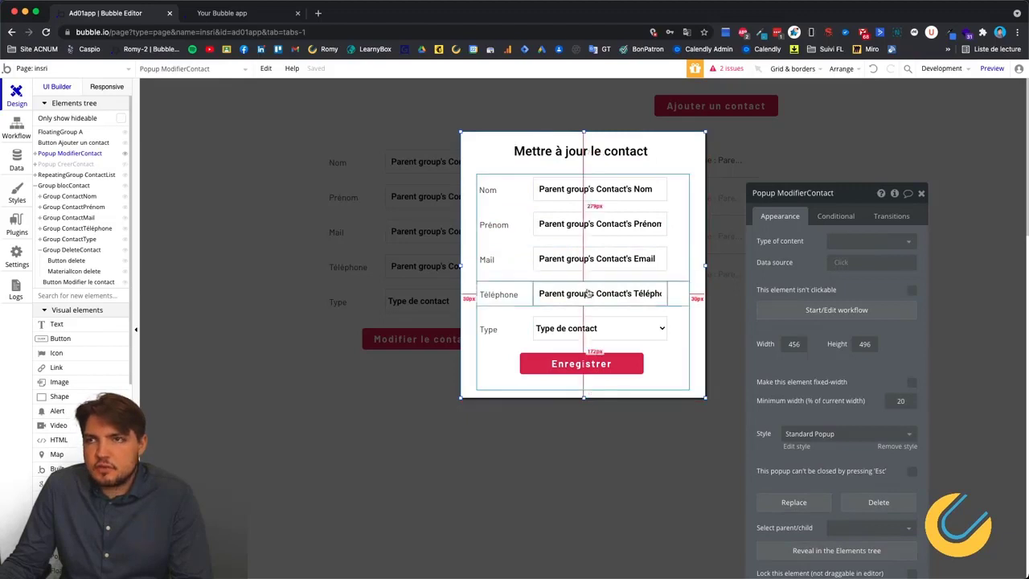
{"action": "left_click", "coordinate": [599, 366]}
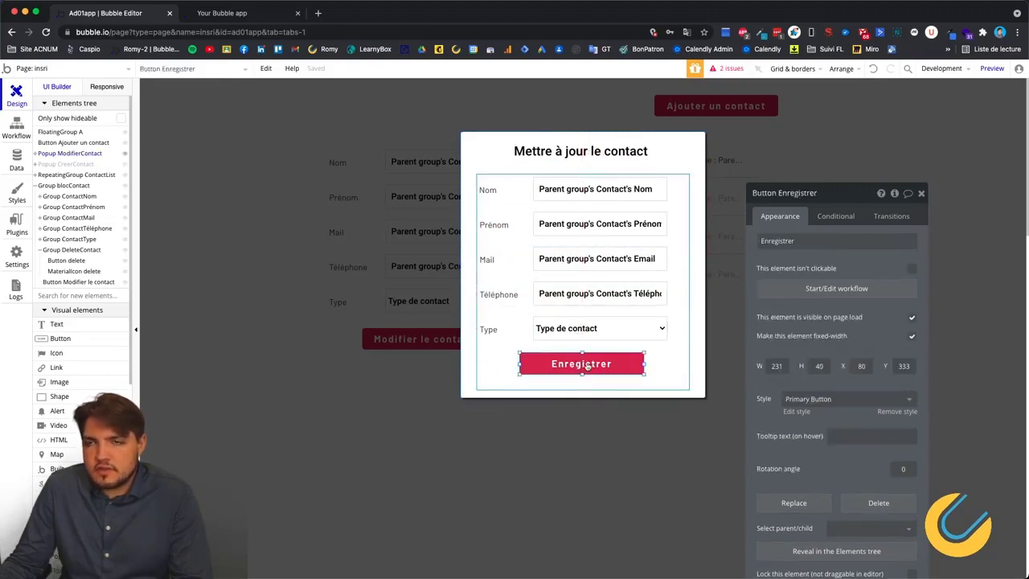
{"action": "left_click", "coordinate": [871, 295]}
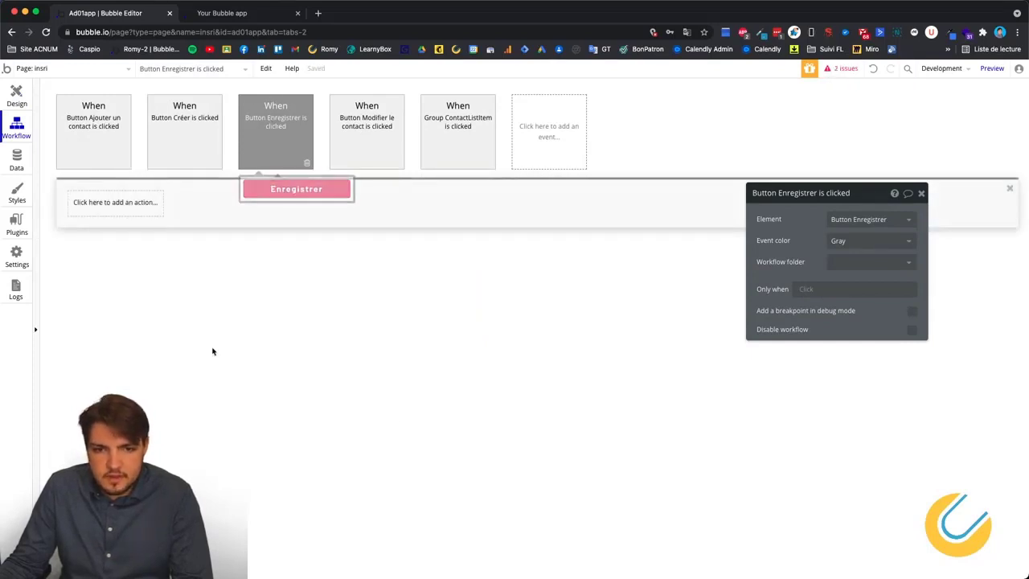
Add a 'Make changes to thing' action targeting the Parent group's Contact.
{"action": "left_click", "coordinate": [96, 208]}
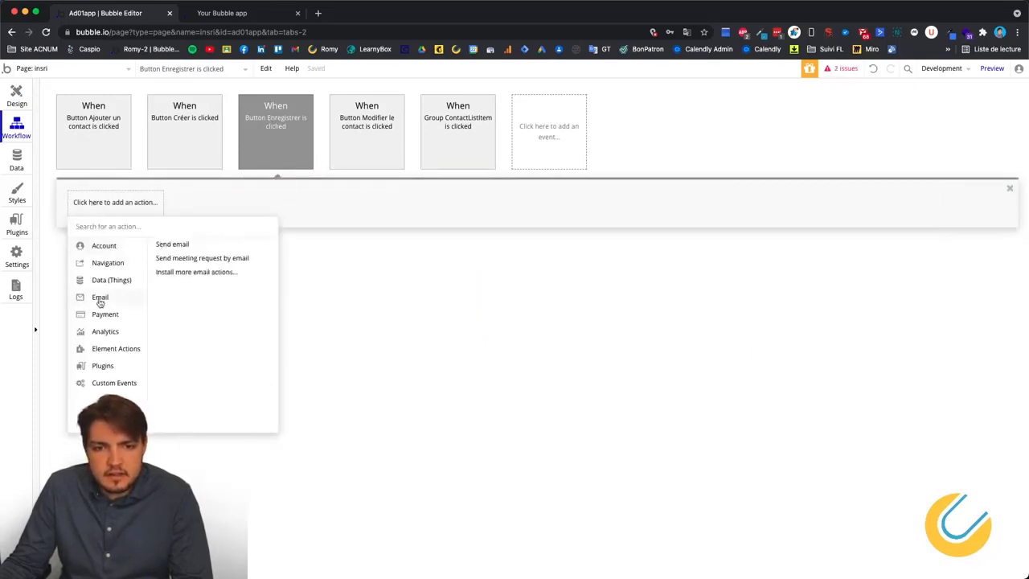
{"action": "mouse_move", "coordinate": [118, 287]}
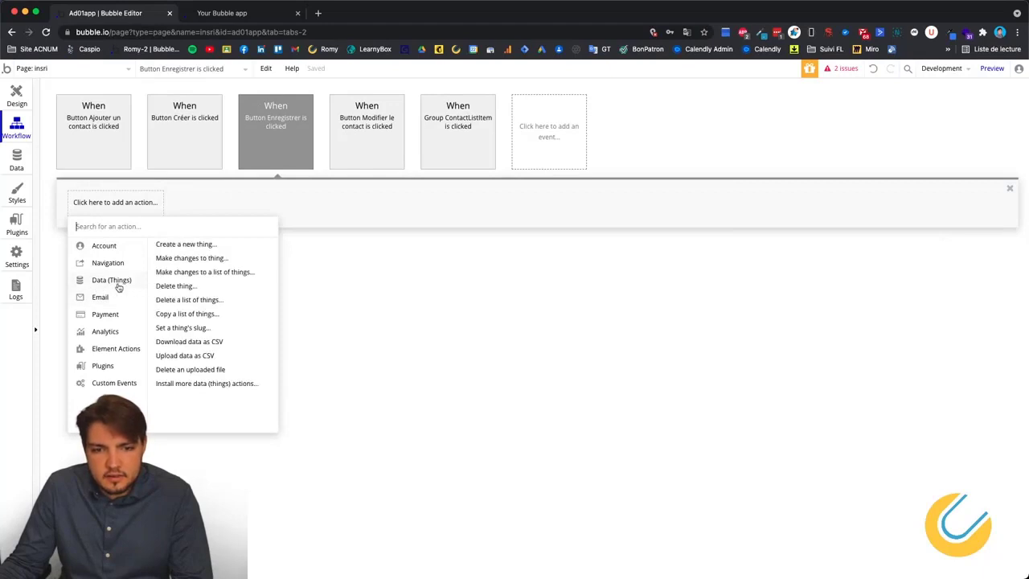
{"action": "left_click", "coordinate": [210, 258]}
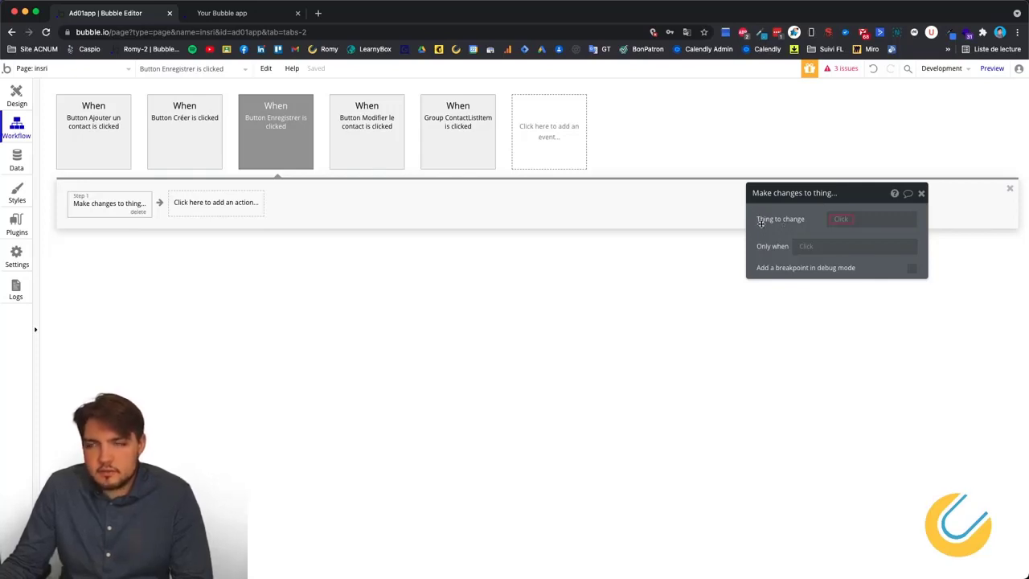
{"action": "left_click", "coordinate": [840, 221]}
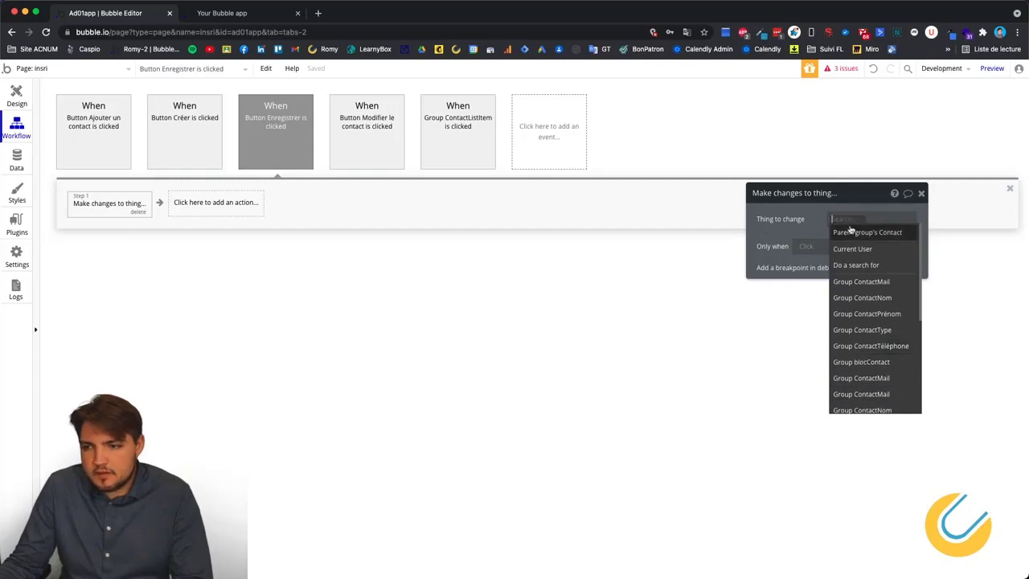
{"action": "left_click", "coordinate": [890, 233]}
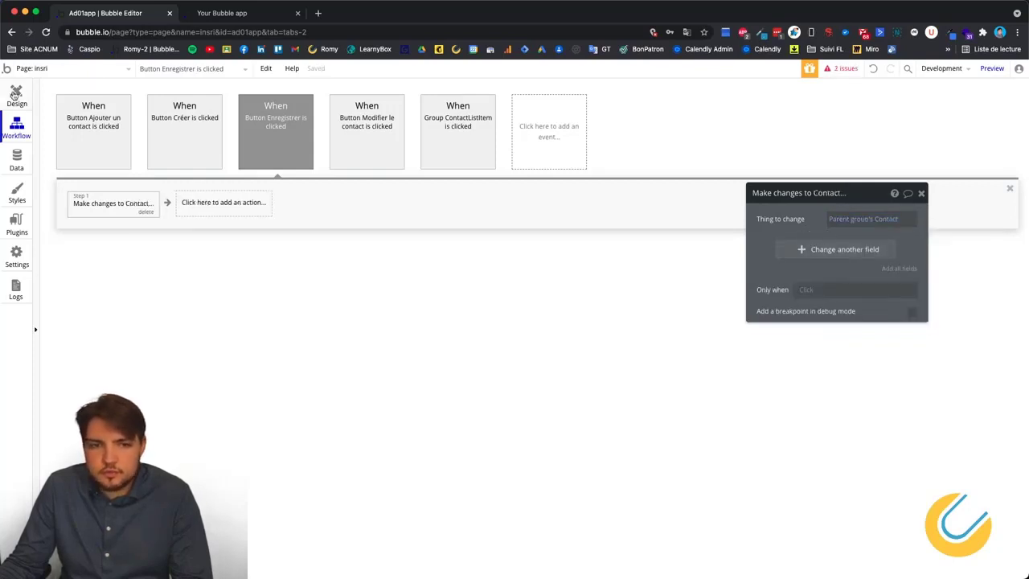
{"action": "left_click", "coordinate": [14, 95]}
Enlarge Group blocContact to enclose the Enregistrer button, drop the button inside, and return to its workflow.
{"action": "left_click", "coordinate": [653, 392]}
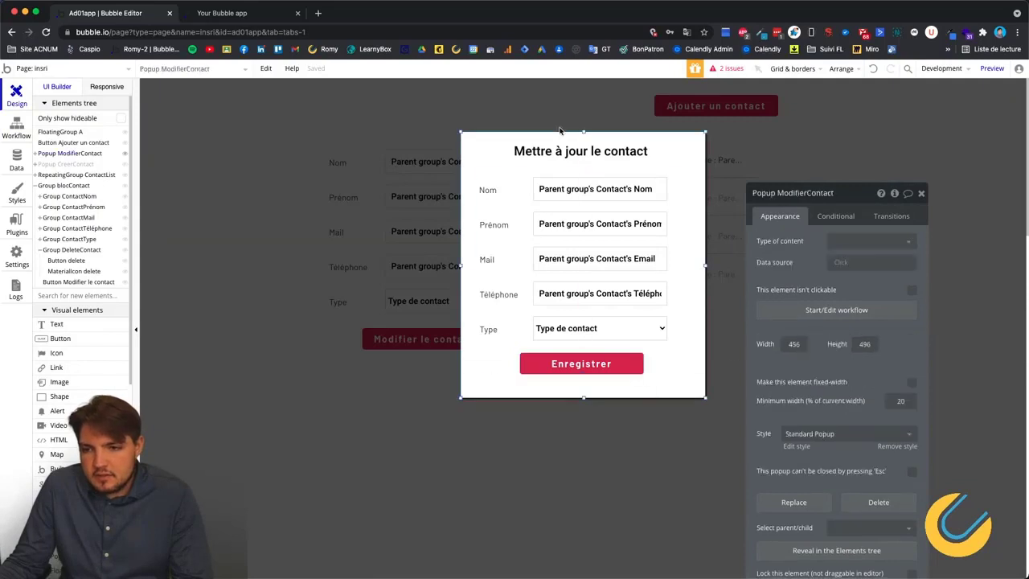
{"action": "left_click", "coordinate": [506, 369]}
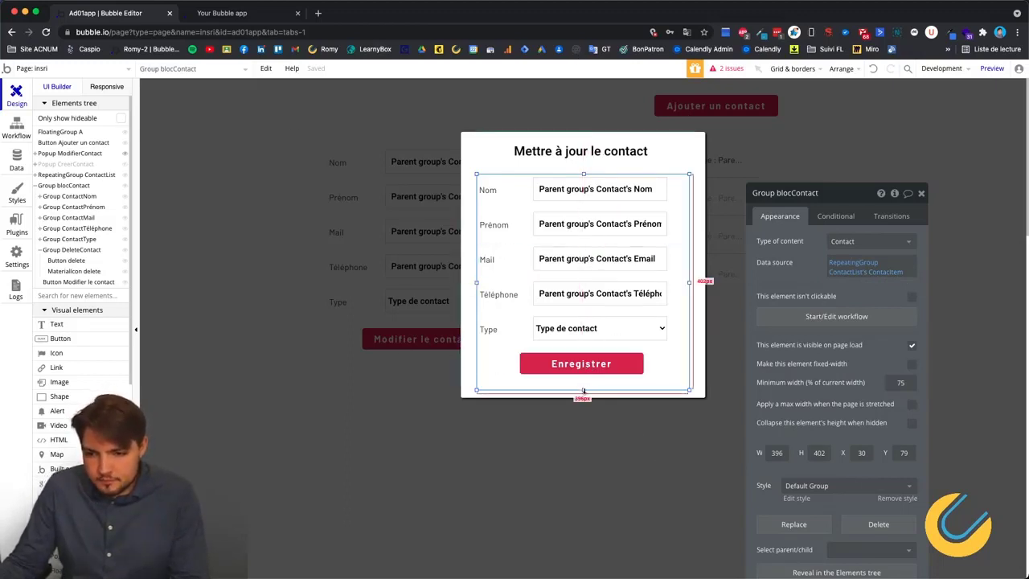
{"action": "mouse_move", "coordinate": [584, 390]}
{"action": "left_mouse_down"}
{"action": "mouse_move", "coordinate": [583, 370]}
{"action": "mouse_move", "coordinate": [585, 390]}
{"action": "left_mouse_up"}
{"action": "left_click", "coordinate": [520, 371]}
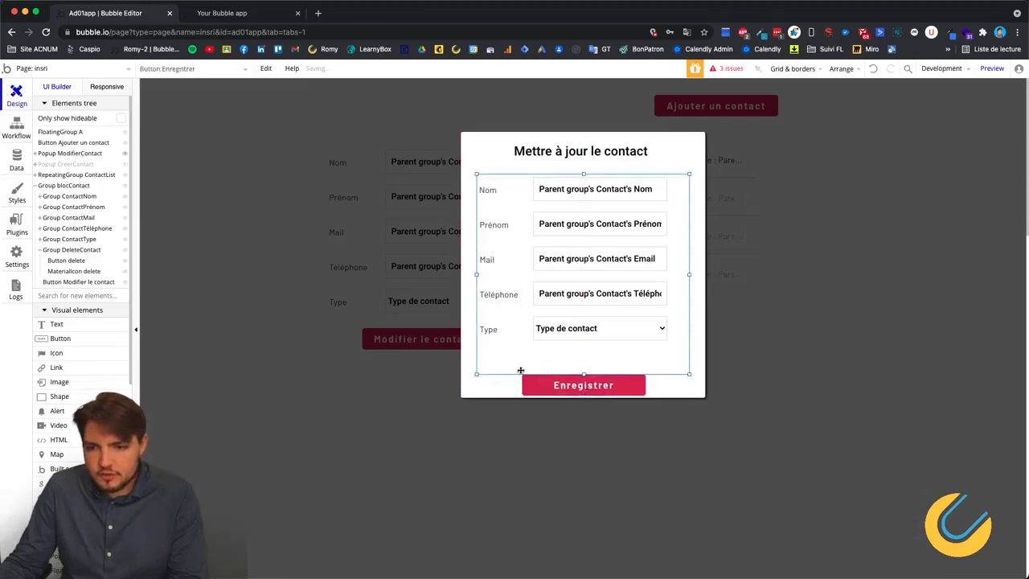
{"action": "left_click_drag", "start_coordinate": [569, 375], "coordinate": [569, 379]}
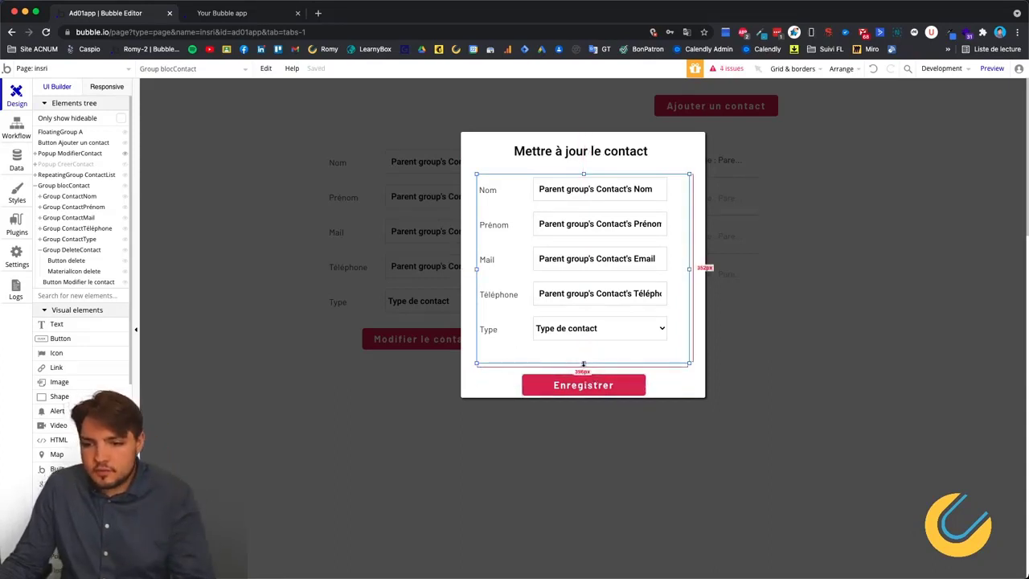
{"action": "left_click_drag", "start_coordinate": [584, 363], "coordinate": [585, 384]}
{"action": "left_click", "coordinate": [561, 392]}
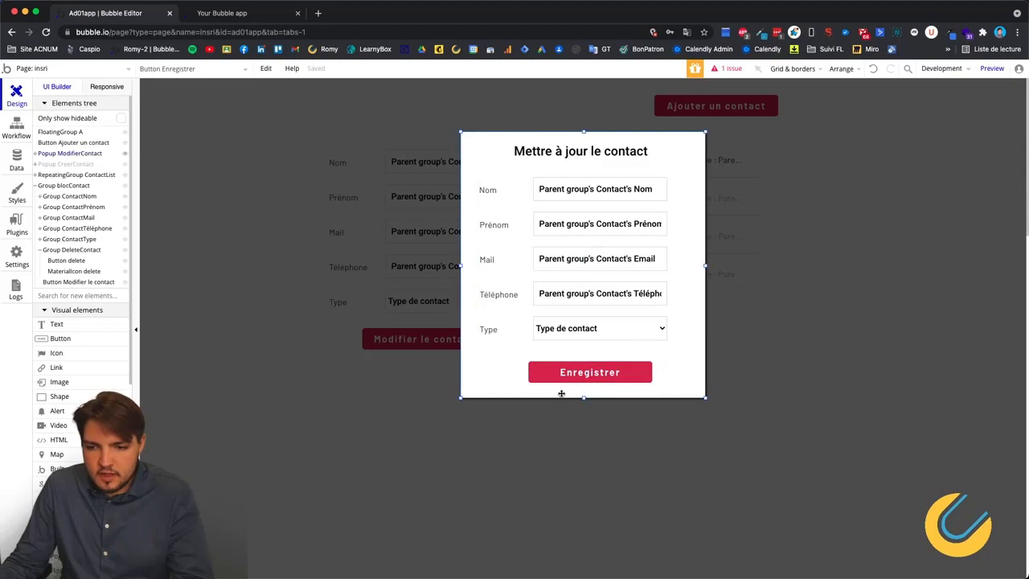
{"action": "left_click", "coordinate": [11, 124]}
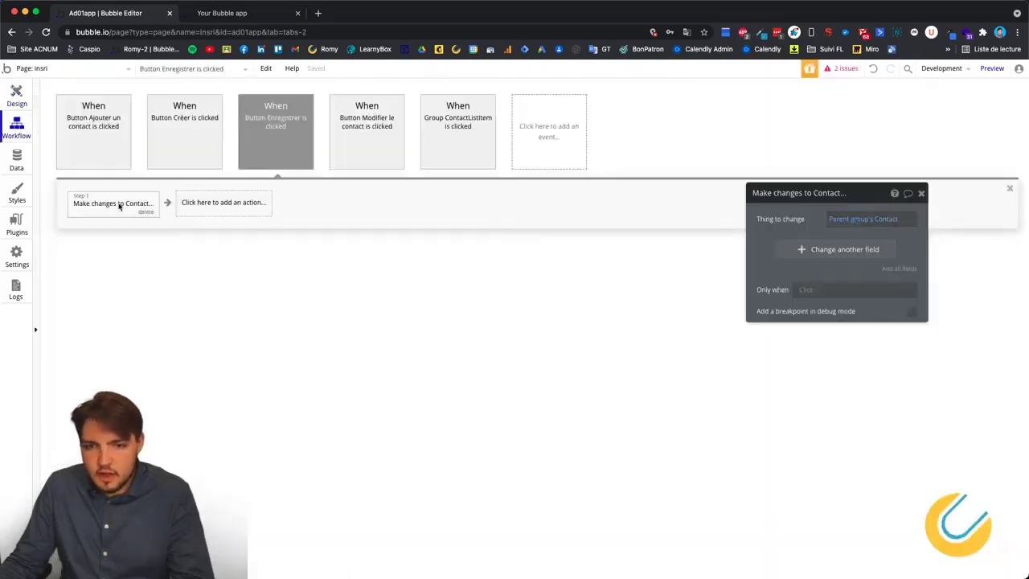
{"action": "left_click", "coordinate": [864, 219]}
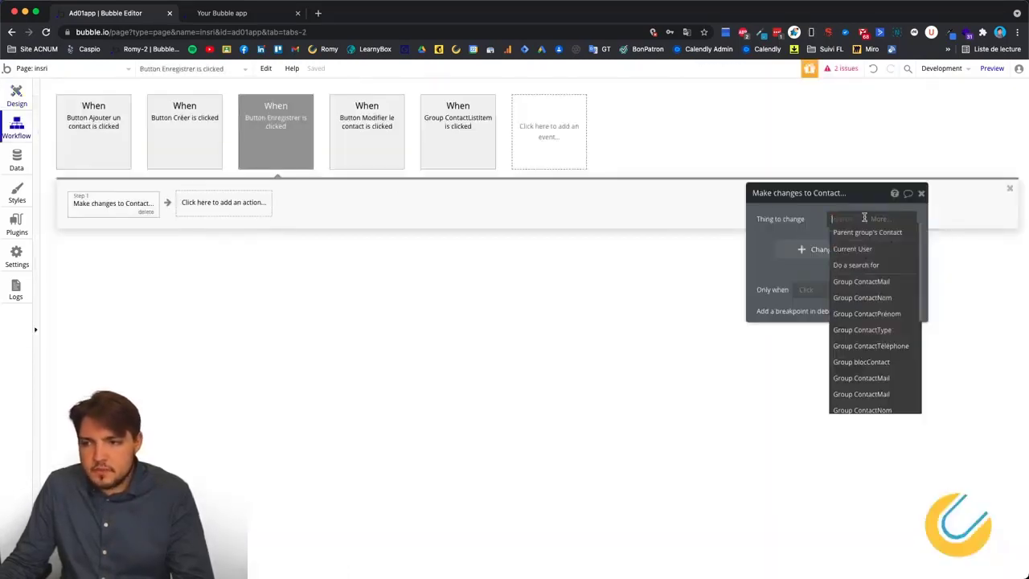
{"action": "scroll", "coordinate": [872, 338], "scroll_direction": "down", "scroll_amount": 2}
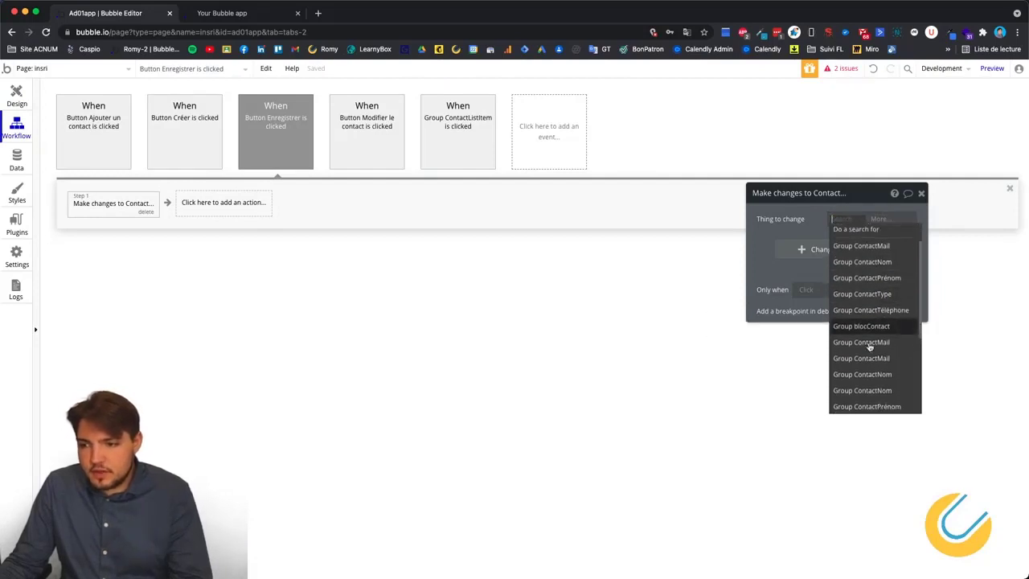
{"action": "scroll", "coordinate": [870, 347], "scroll_direction": "down", "scroll_amount": 5}
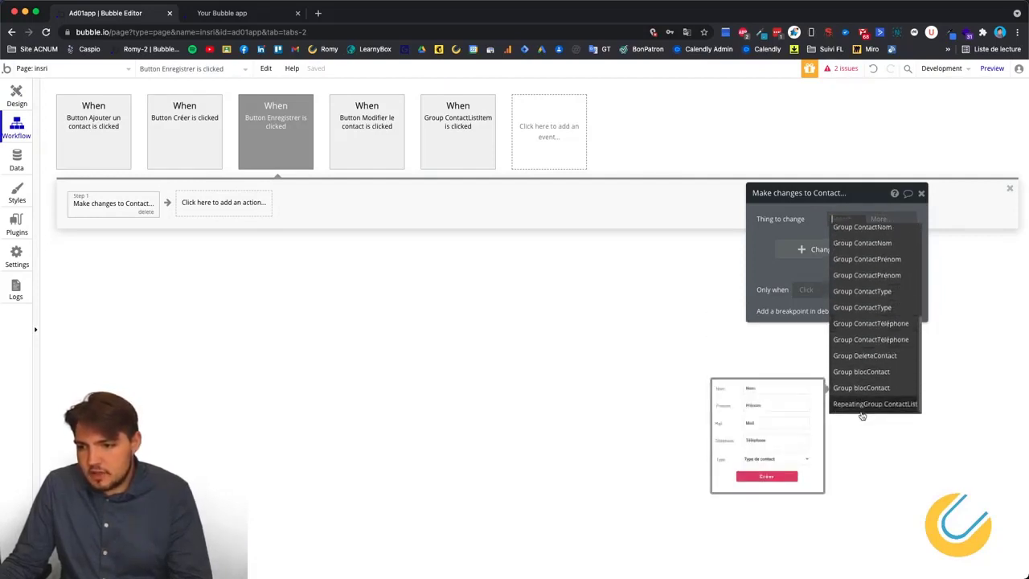
{"action": "left_click", "coordinate": [846, 404]}
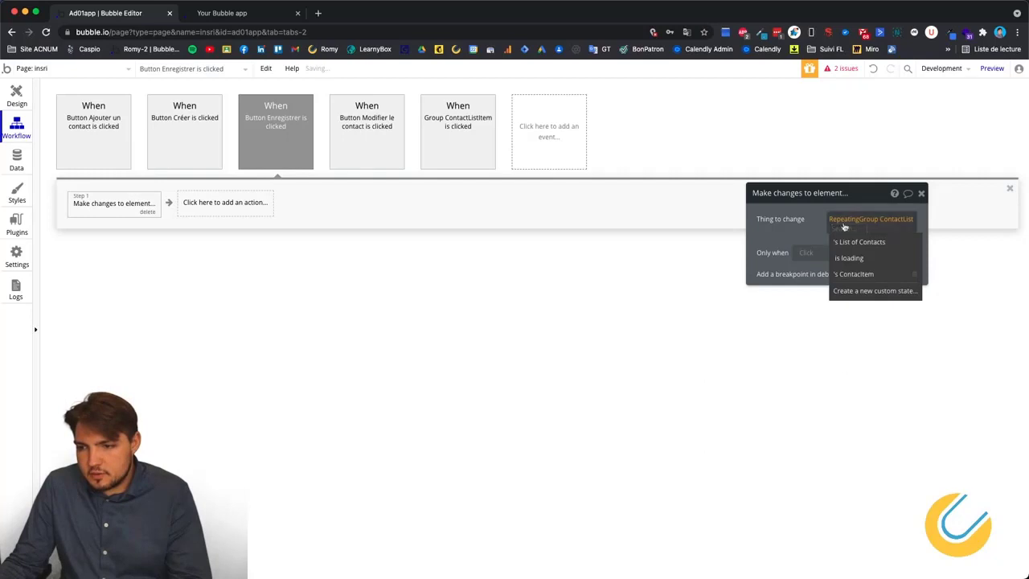
{"action": "left_click", "coordinate": [853, 273]}
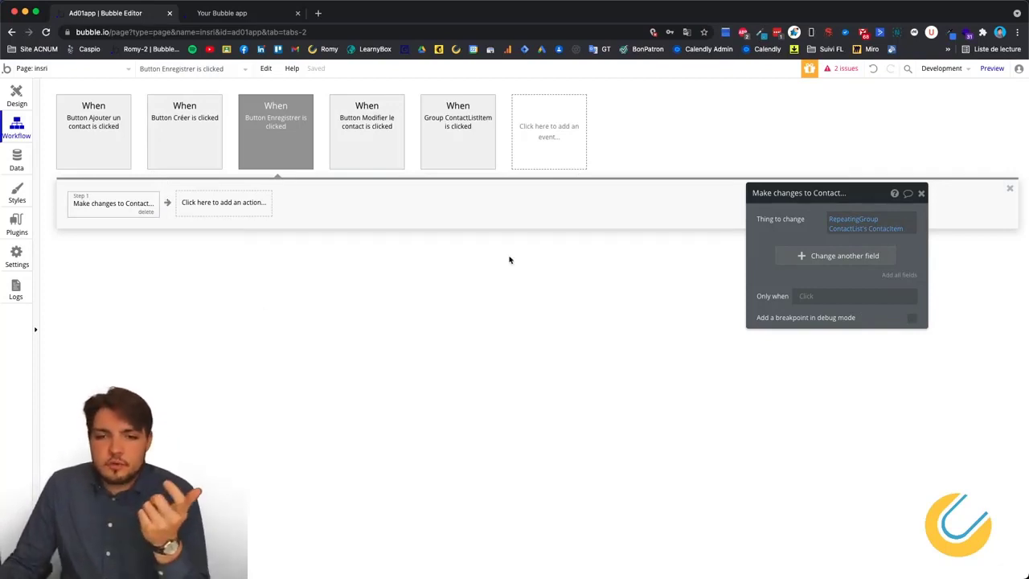
{"action": "left_click", "coordinate": [833, 228]}
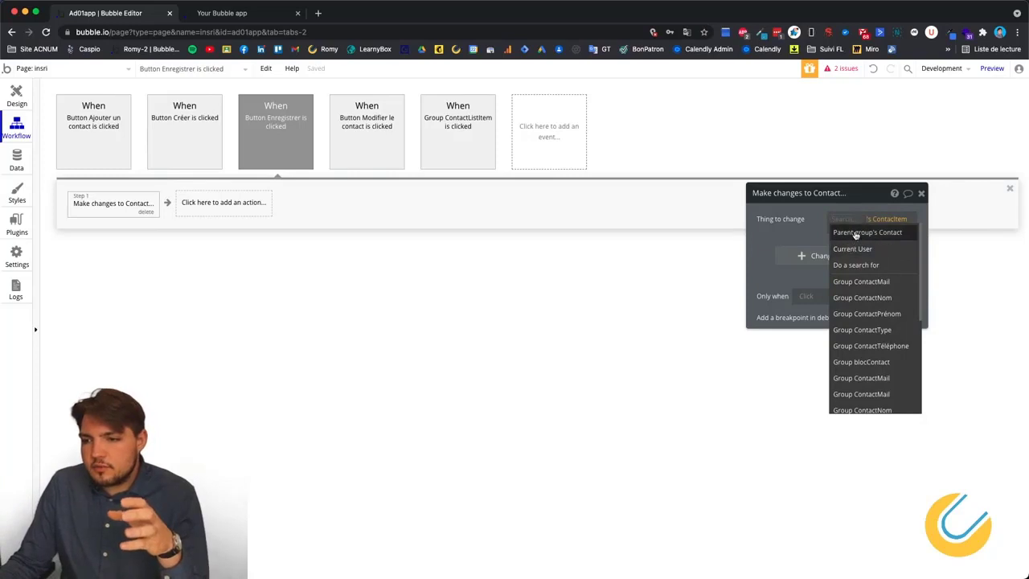
{"action": "left_click", "coordinate": [859, 228]}
{"action": "left_click", "coordinate": [808, 229]}
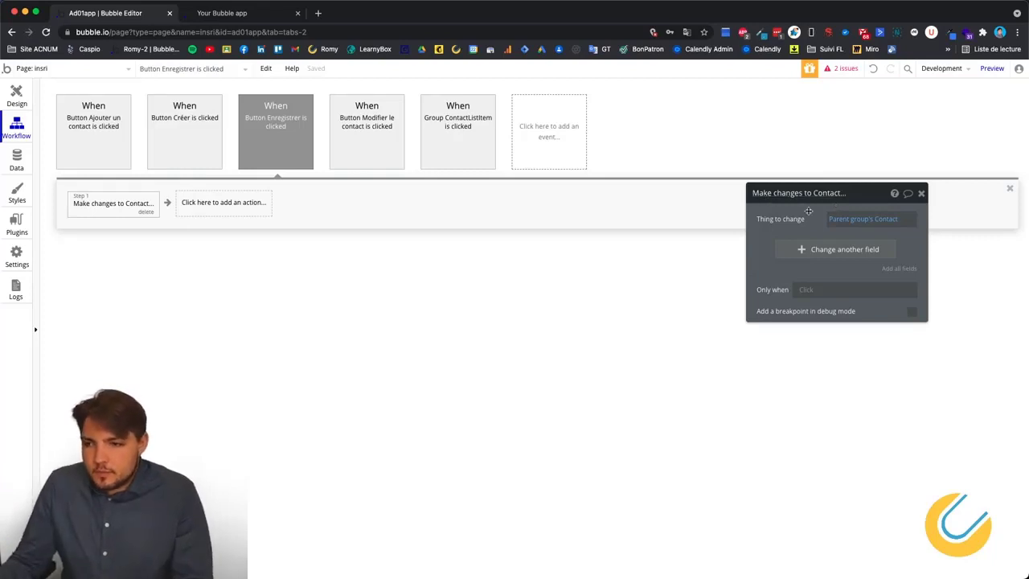
{"action": "left_click", "coordinate": [841, 221]}
{"action": "scroll", "coordinate": [852, 337], "scroll_direction": "down", "scroll_amount": 5}
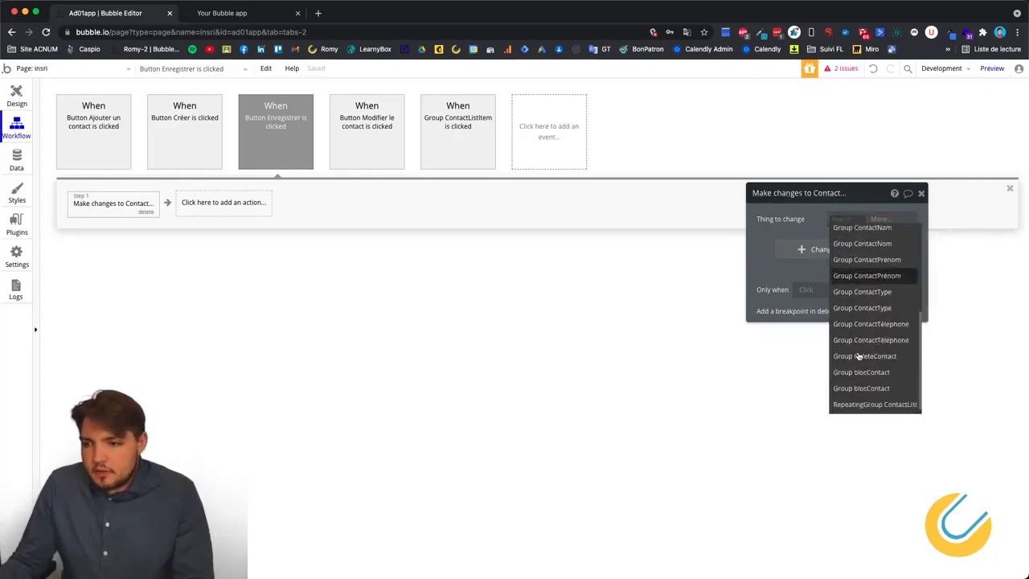
{"action": "left_click", "coordinate": [863, 404]}
{"action": "left_click", "coordinate": [852, 278]}
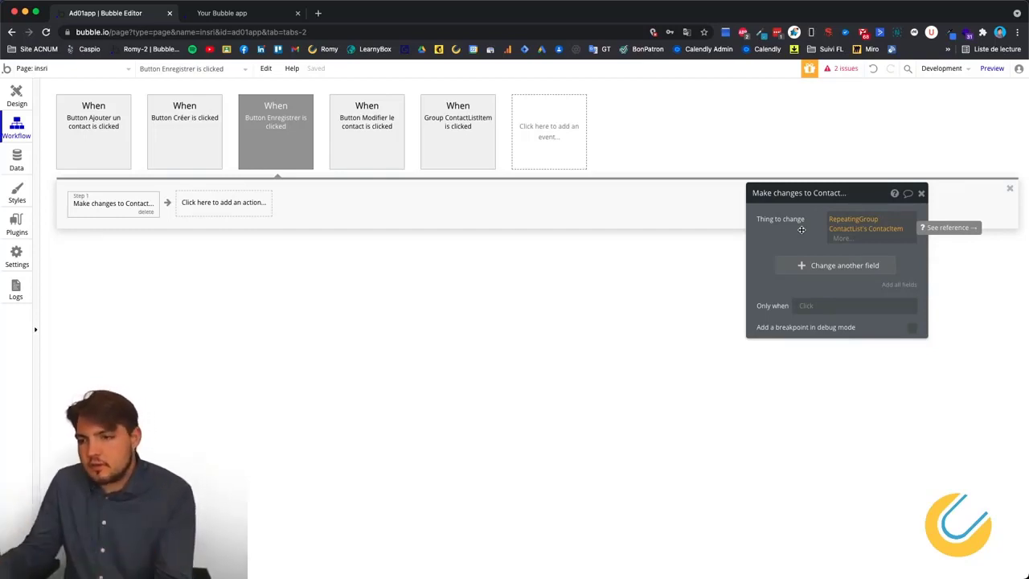
{"action": "left_click", "coordinate": [838, 226]}
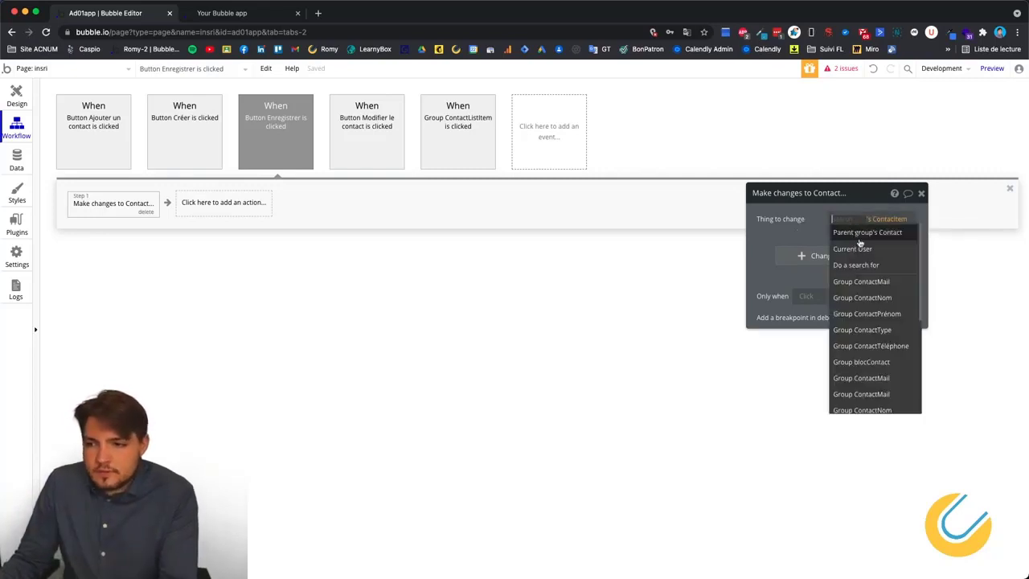
{"action": "left_click", "coordinate": [840, 230]}
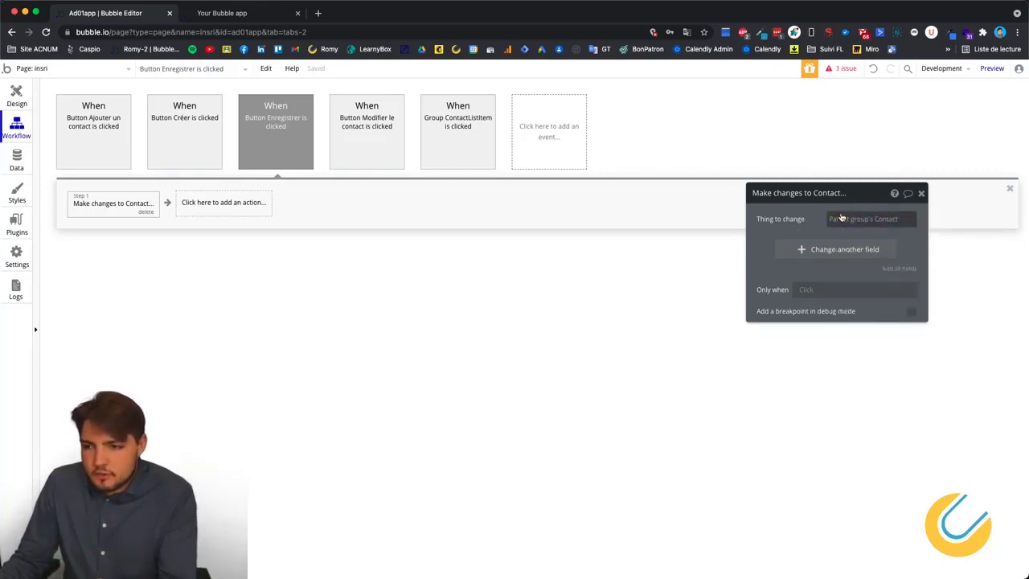
{"action": "left_click", "coordinate": [842, 222]}
{"action": "left_click", "coordinate": [812, 235]}
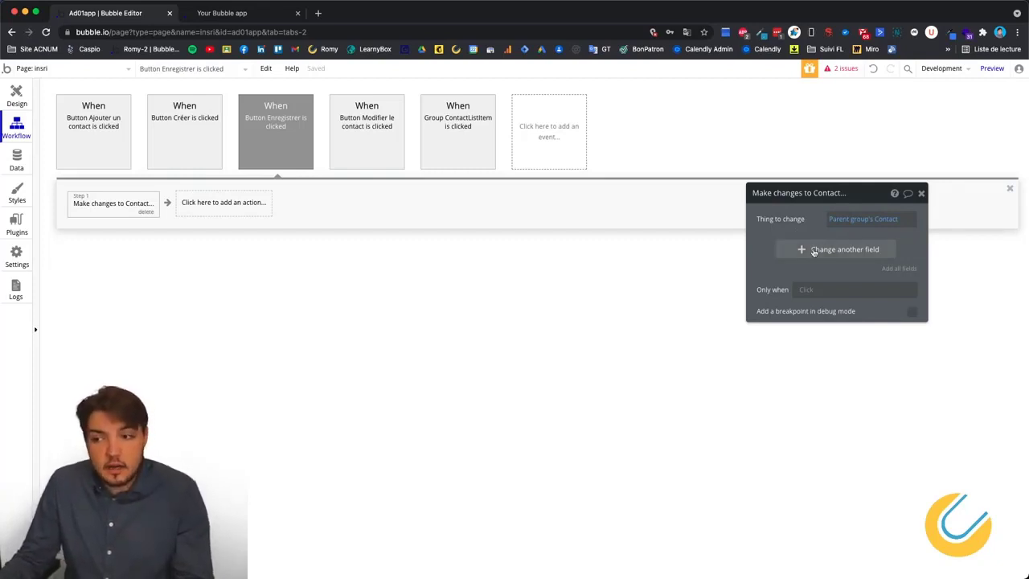
Add four field rows to the Make changes to Contact action.
{"action": "left_click", "coordinate": [813, 251]}
{"action": "left_click", "coordinate": [805, 275]}
{"action": "left_click", "coordinate": [805, 299]}
{"action": "left_click", "coordinate": [806, 322]}
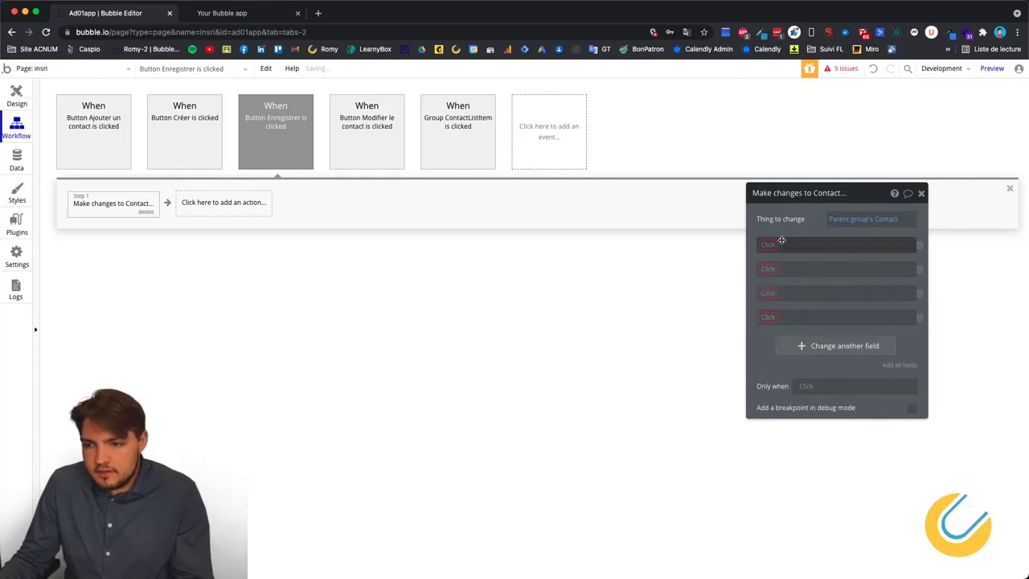
Set the rows to Email, Nom, Prénom and Type de contact, then go back to the popup design.
{"action": "left_click", "coordinate": [767, 247]}
{"action": "left_click", "coordinate": [770, 258]}
{"action": "left_click", "coordinate": [769, 270]}
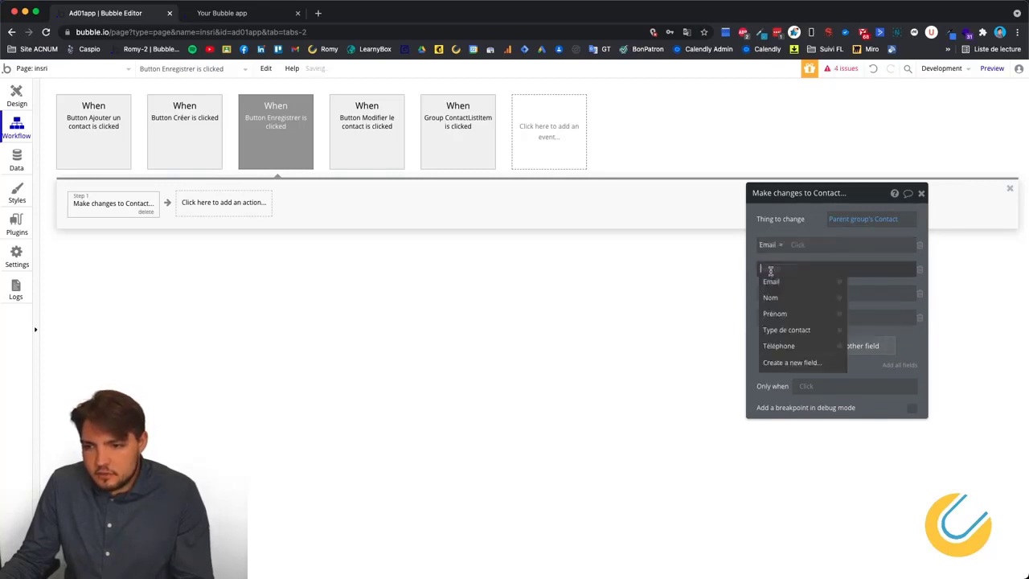
{"action": "left_click", "coordinate": [777, 298]}
{"action": "left_click", "coordinate": [770, 294]}
{"action": "left_click", "coordinate": [774, 338]}
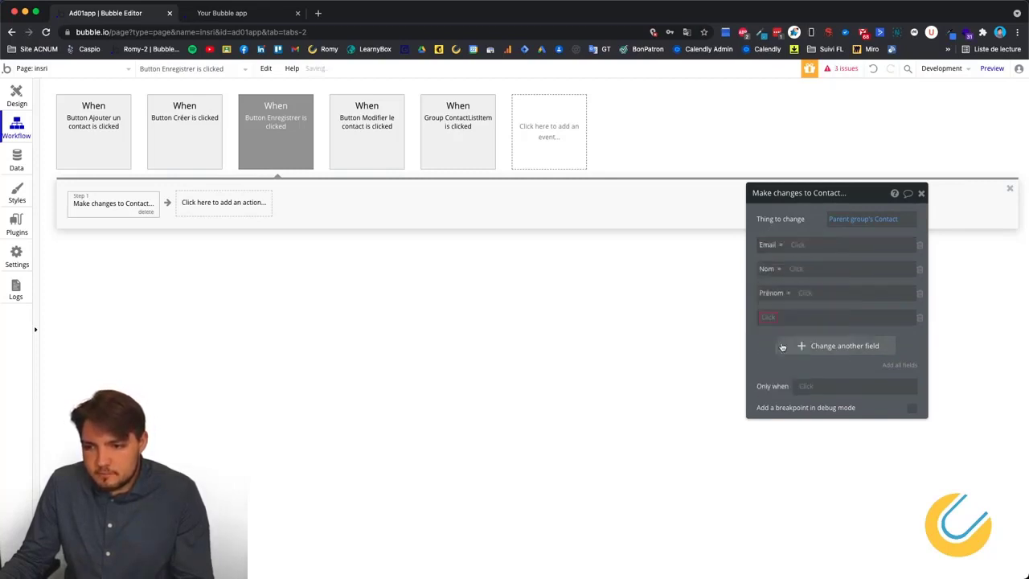
{"action": "left_click", "coordinate": [768, 318]}
{"action": "left_click", "coordinate": [799, 377]}
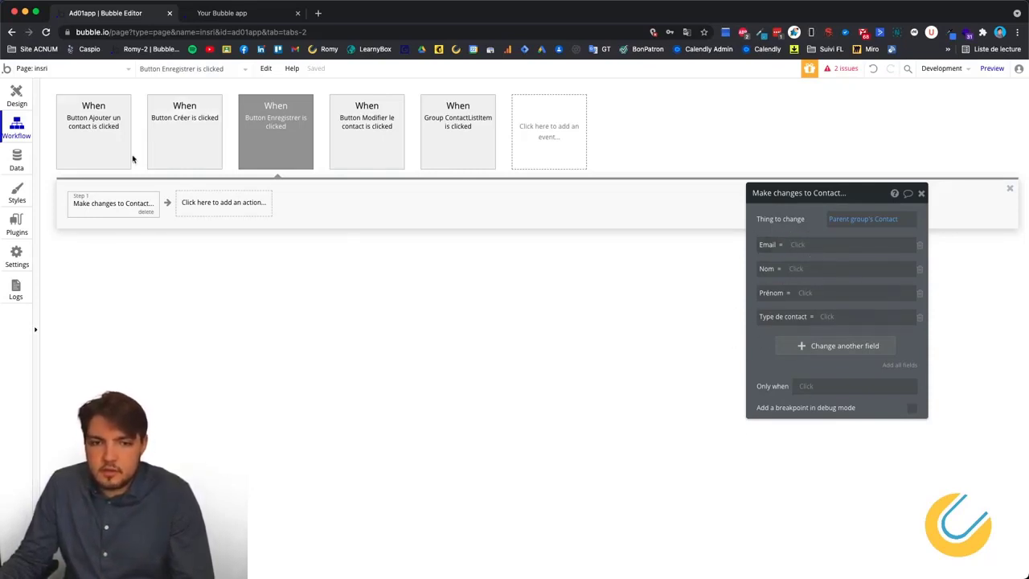
{"action": "left_click", "coordinate": [16, 96]}
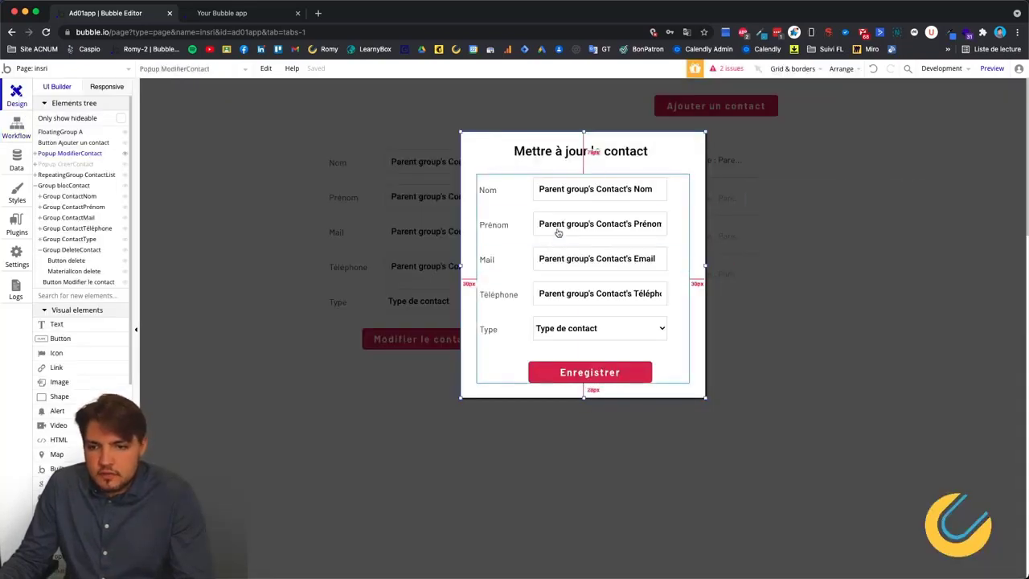
Toggle the disabled option on the popup's Téléphone input.
{"action": "left_click", "coordinate": [565, 297]}
{"action": "double_click", "coordinate": [596, 295]}
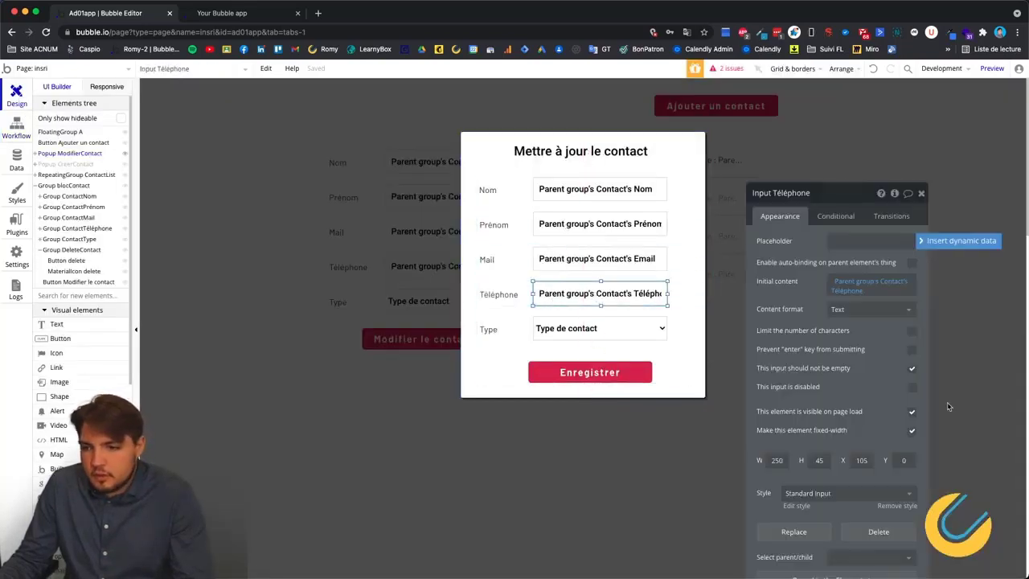
{"action": "left_click", "coordinate": [912, 389]}
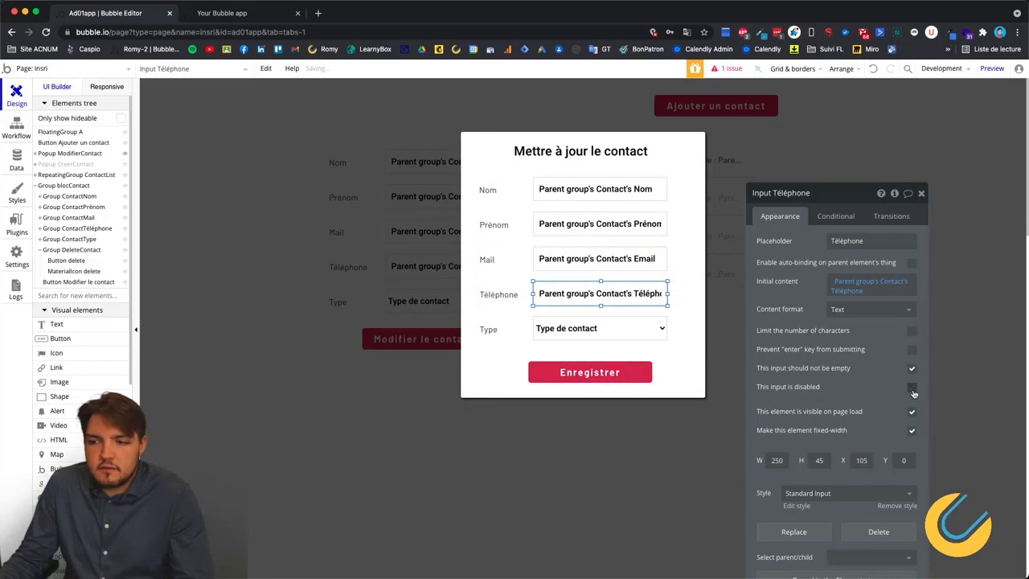
Add Téléphone as another field changed by the Enregistrer workflow's Make changes to Contact step.
{"action": "left_click", "coordinate": [16, 120]}
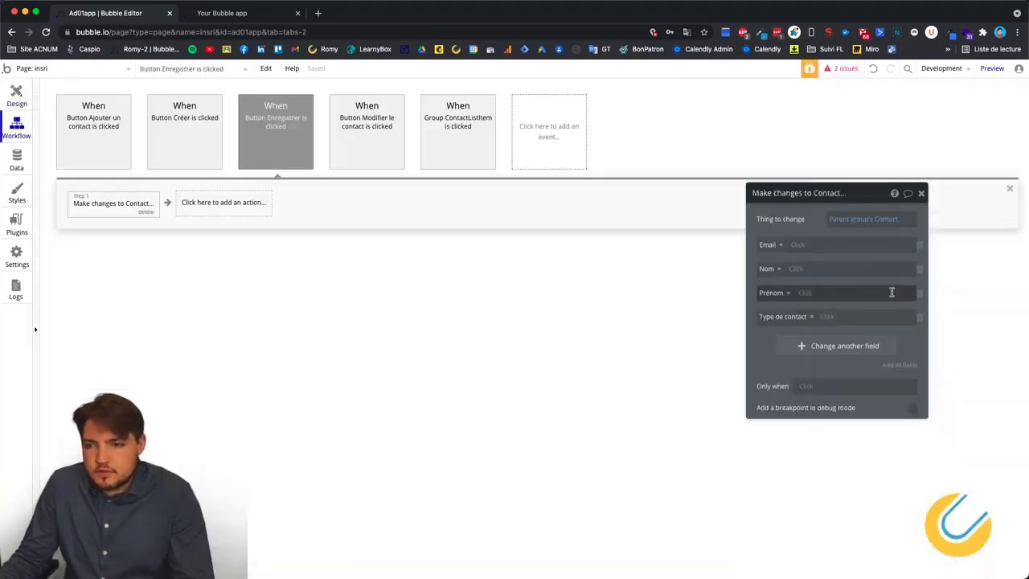
{"action": "left_click", "coordinate": [806, 345]}
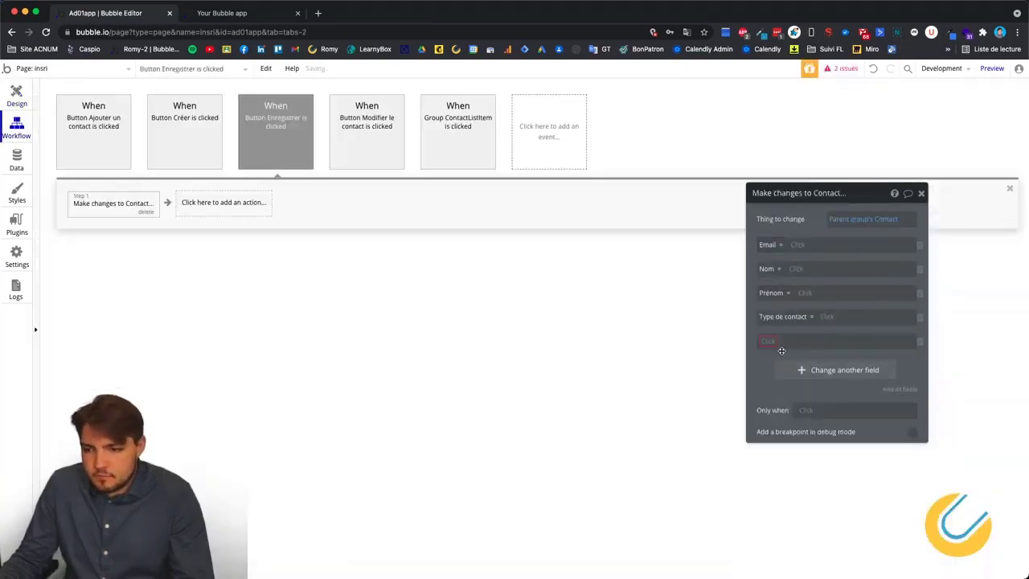
{"action": "left_click", "coordinate": [792, 418]}
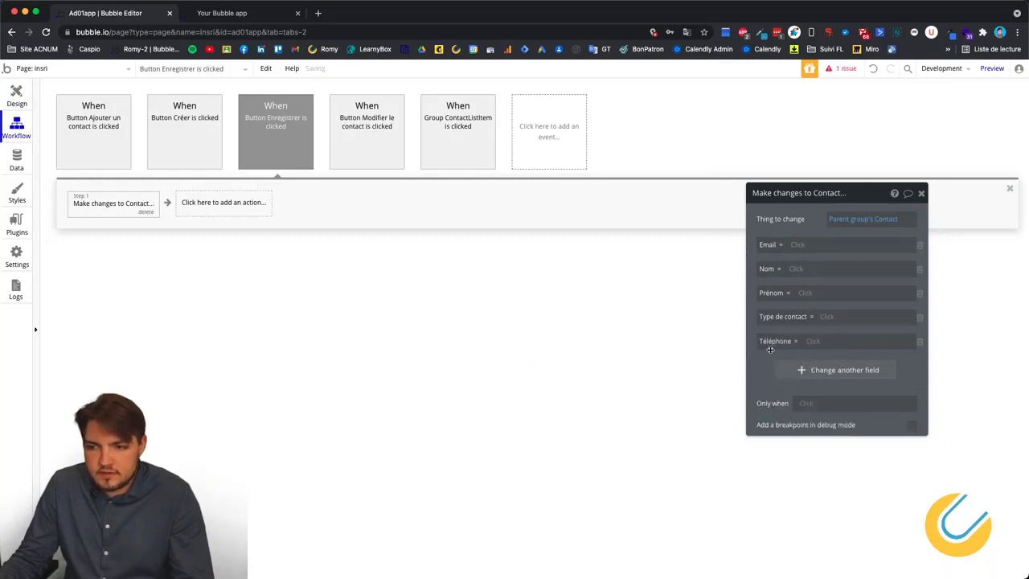
{"action": "left_click", "coordinate": [797, 246]}
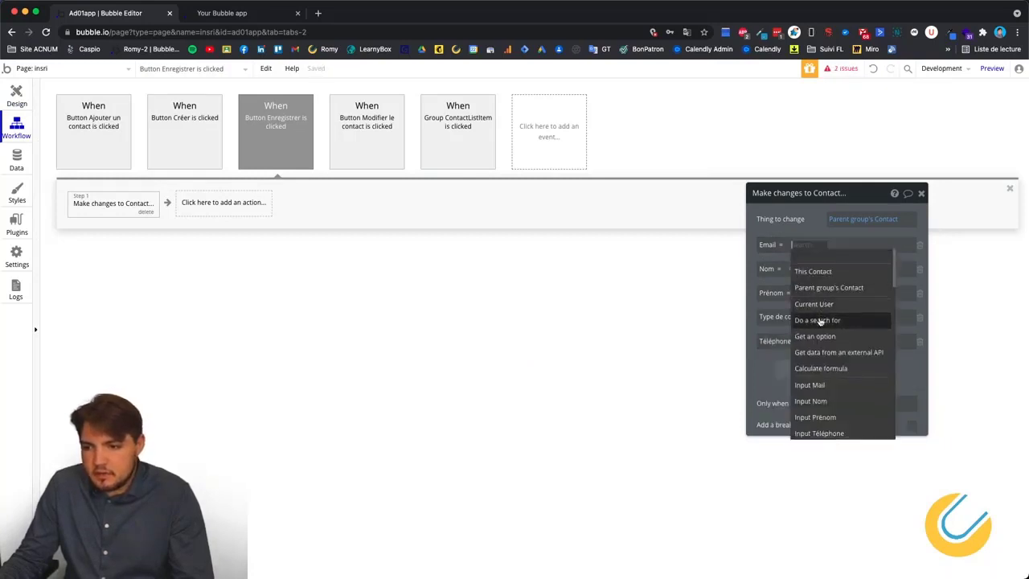
{"action": "scroll", "coordinate": [816, 337], "scroll_direction": "down", "scroll_amount": 3}
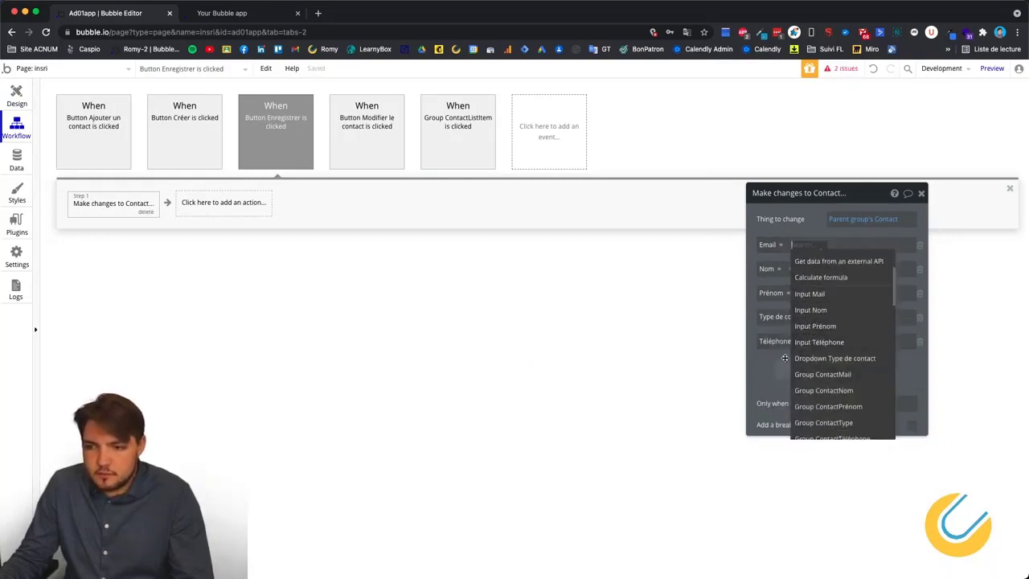
{"action": "scroll", "coordinate": [803, 367], "scroll_direction": "down", "scroll_amount": 5}
{"action": "scroll", "coordinate": [803, 367], "scroll_direction": "up", "scroll_amount": 8}
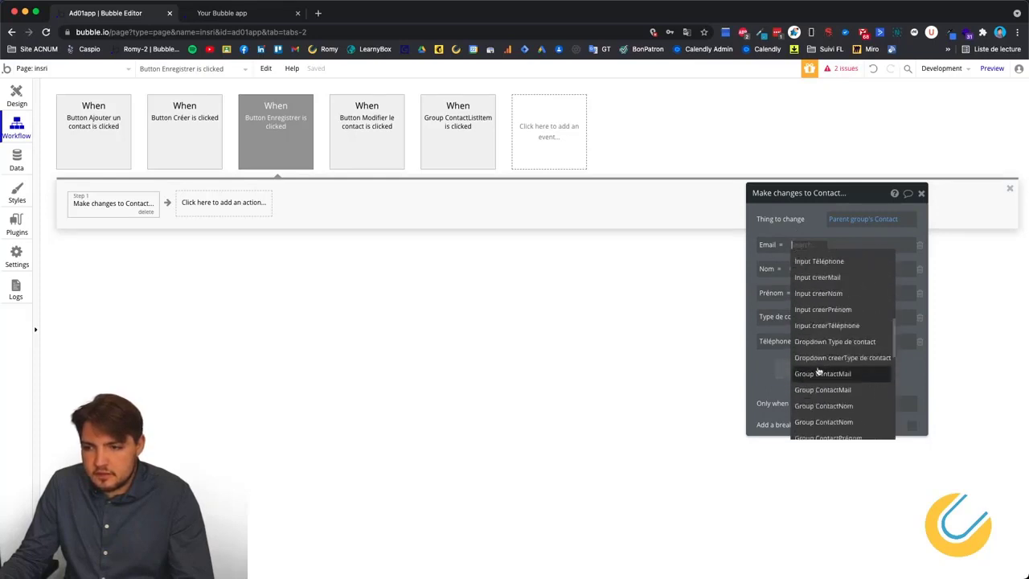
{"action": "left_click", "coordinate": [761, 370]}
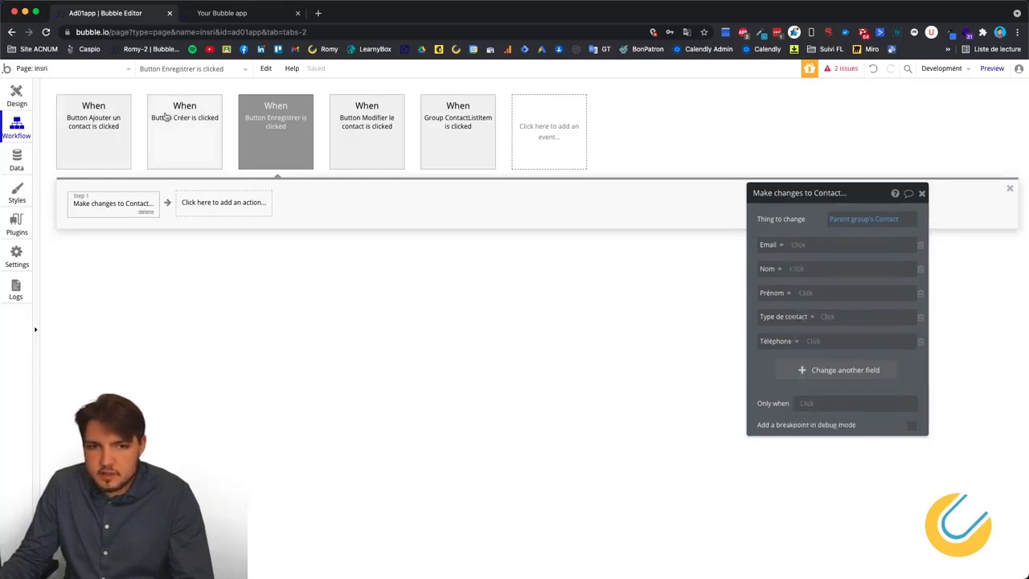
{"action": "left_click", "coordinate": [16, 95]}
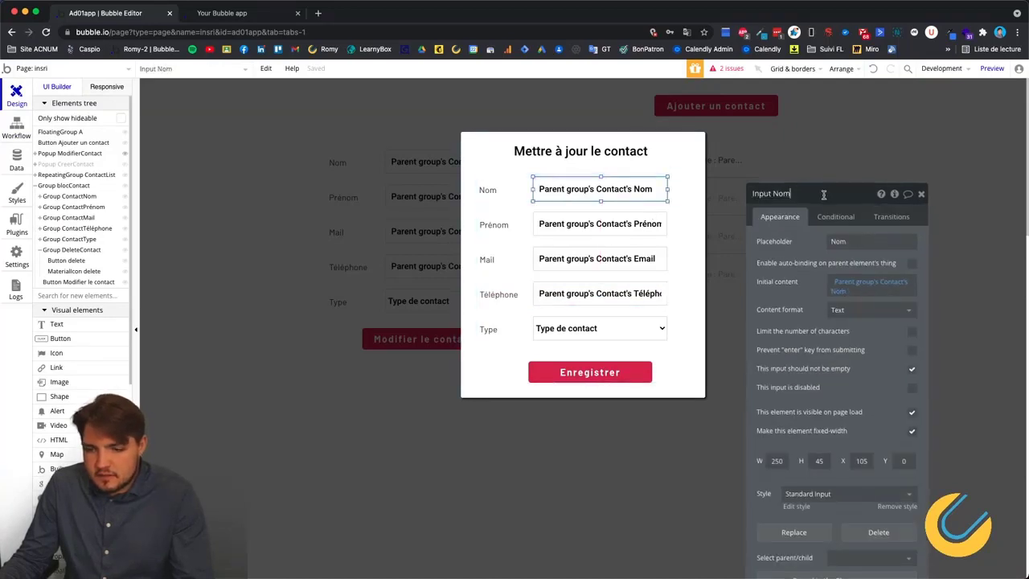
Append 'Update' to the popup inputs' names, e.g. Input NomUpdate, PrénomUpdate, MailUpdate, TéléphoneUpdate.
{"action": "type", "text": "Update"}
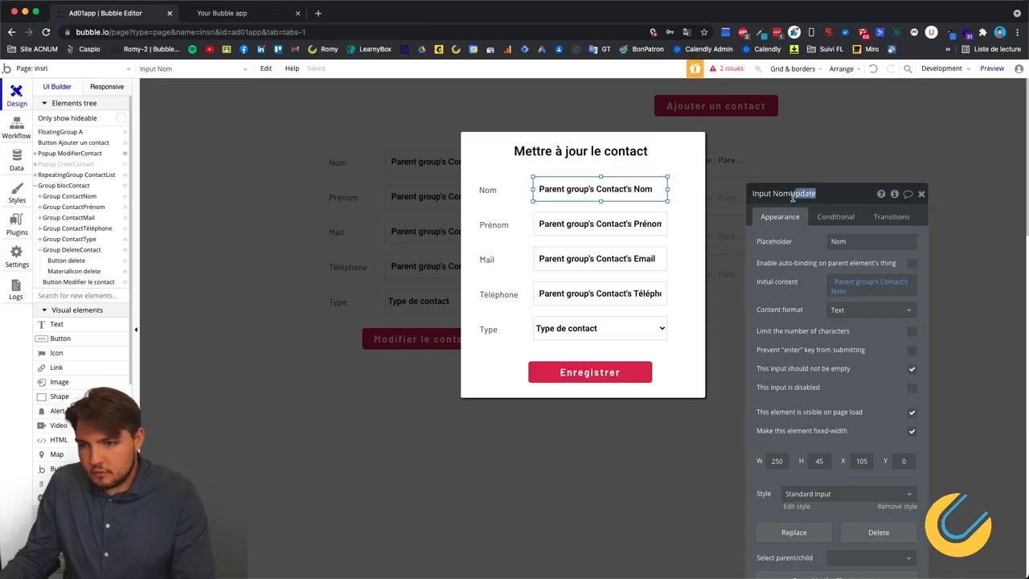
{"action": "left_click", "coordinate": [545, 226]}
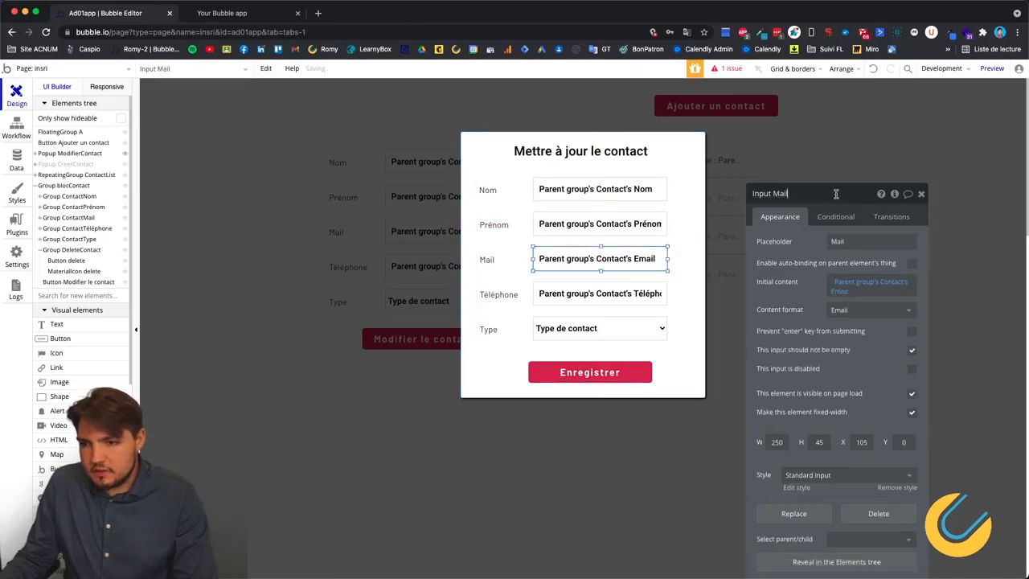
{"action": "left_click", "coordinate": [595, 294]}
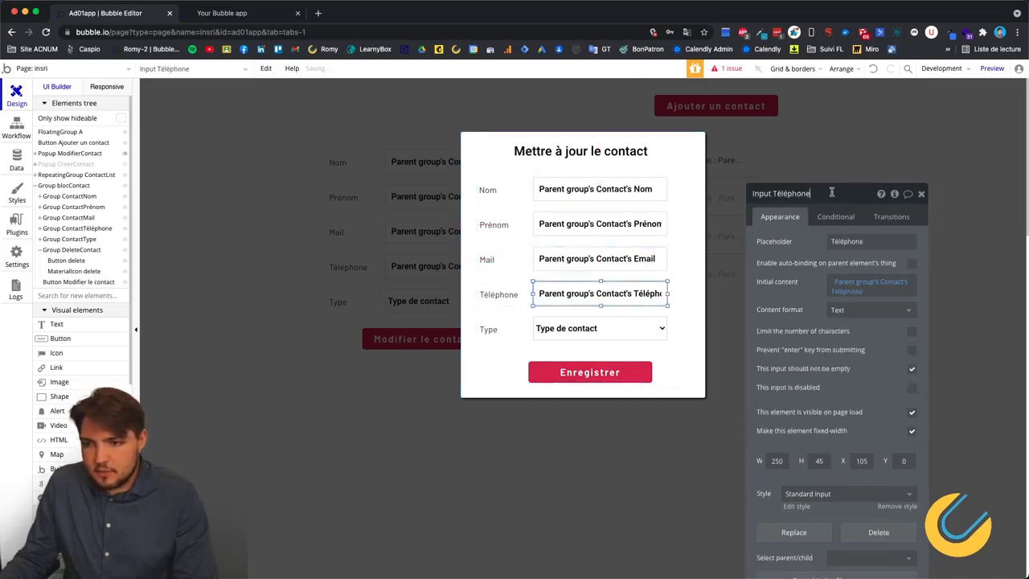
{"action": "left_click", "coordinate": [616, 331]}
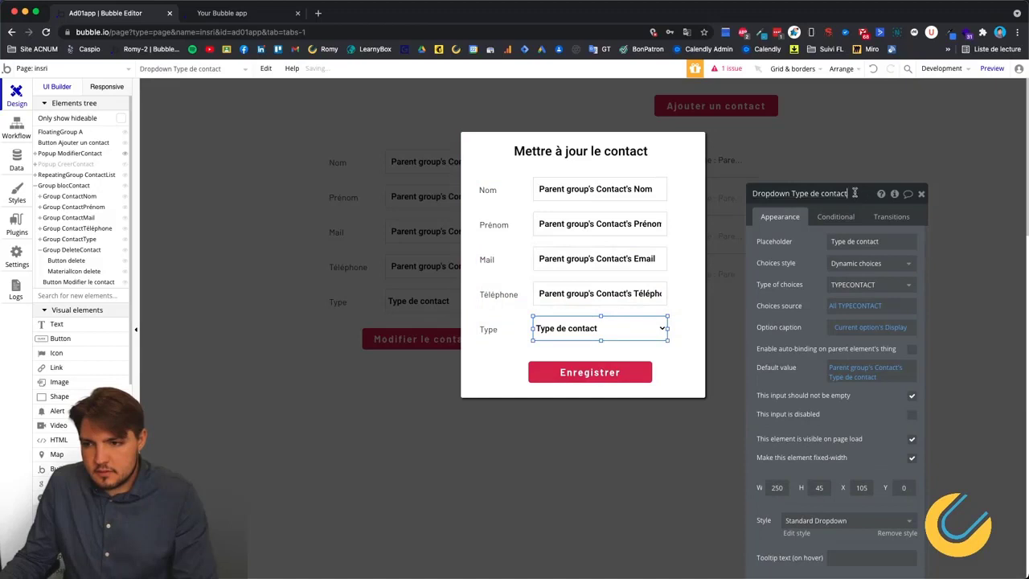
{"action": "left_click", "coordinate": [499, 156]}
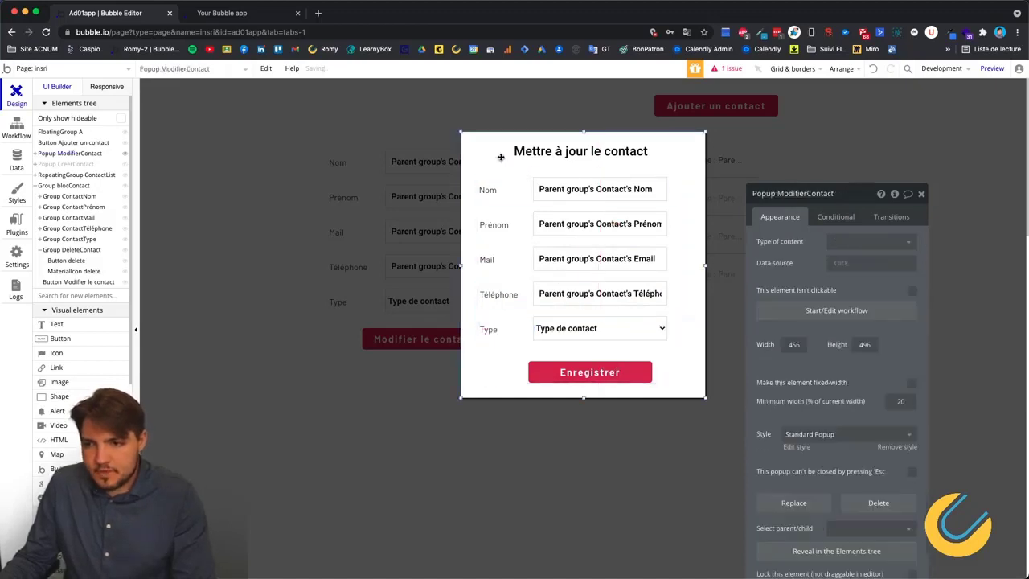
{"action": "left_click", "coordinate": [16, 129]}
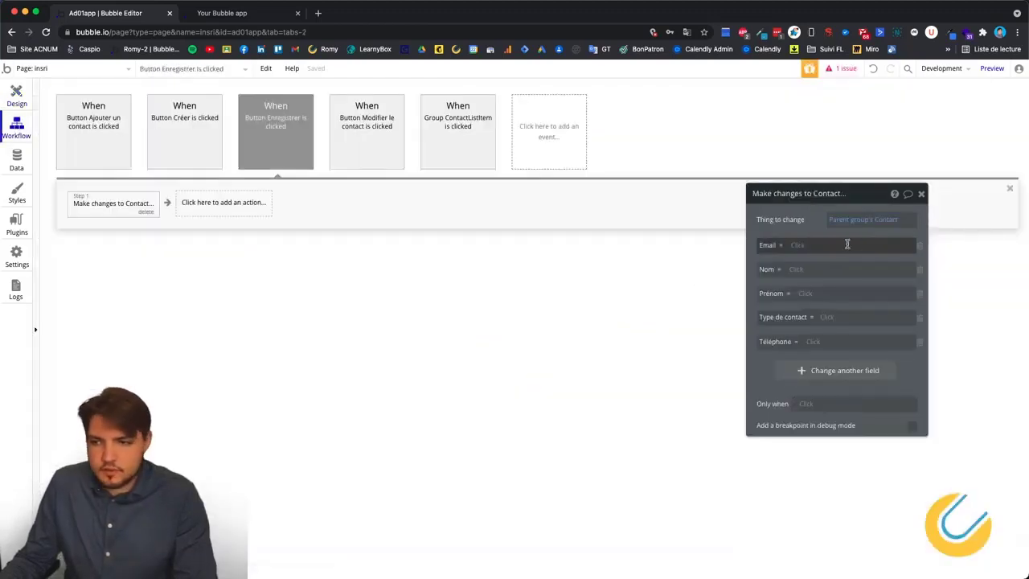
{"action": "left_click", "coordinate": [818, 245]}
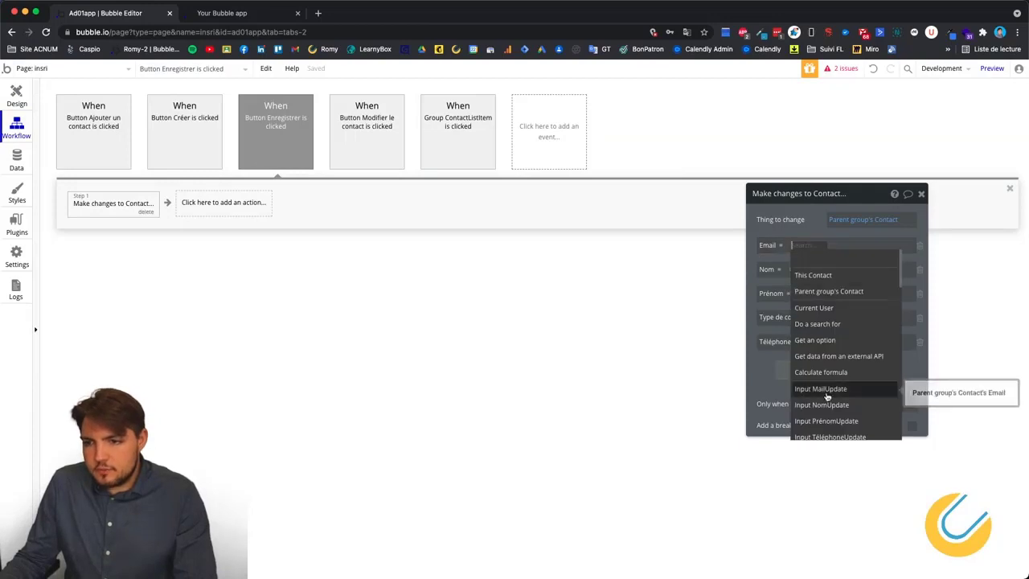
Fill Email, Nom and Prénom from Input MailUpdate's, NomUpdate's and PrénomUpdate's values.
{"action": "left_click", "coordinate": [826, 389]}
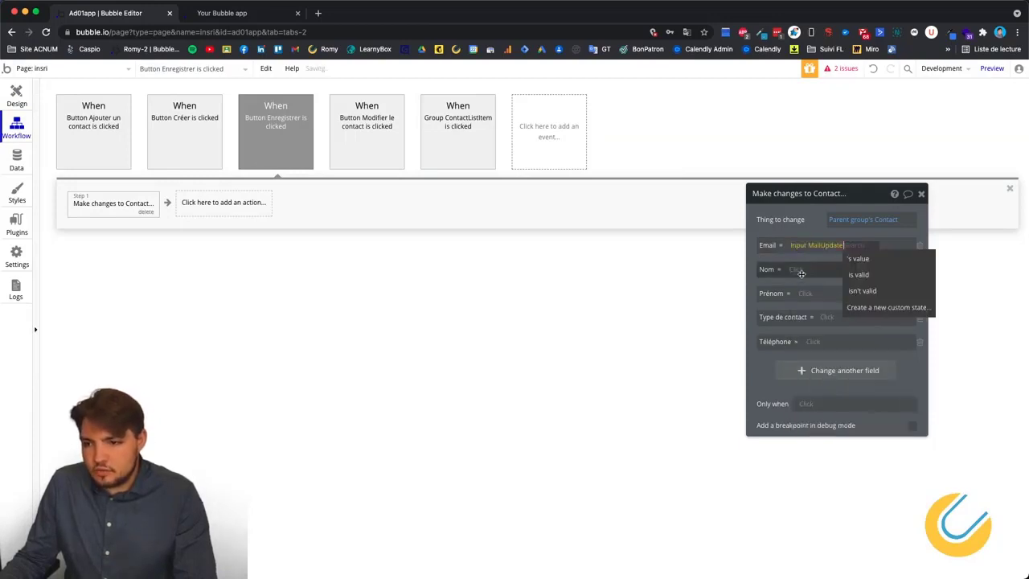
{"action": "left_click", "coordinate": [855, 256]}
{"action": "left_click", "coordinate": [795, 270]}
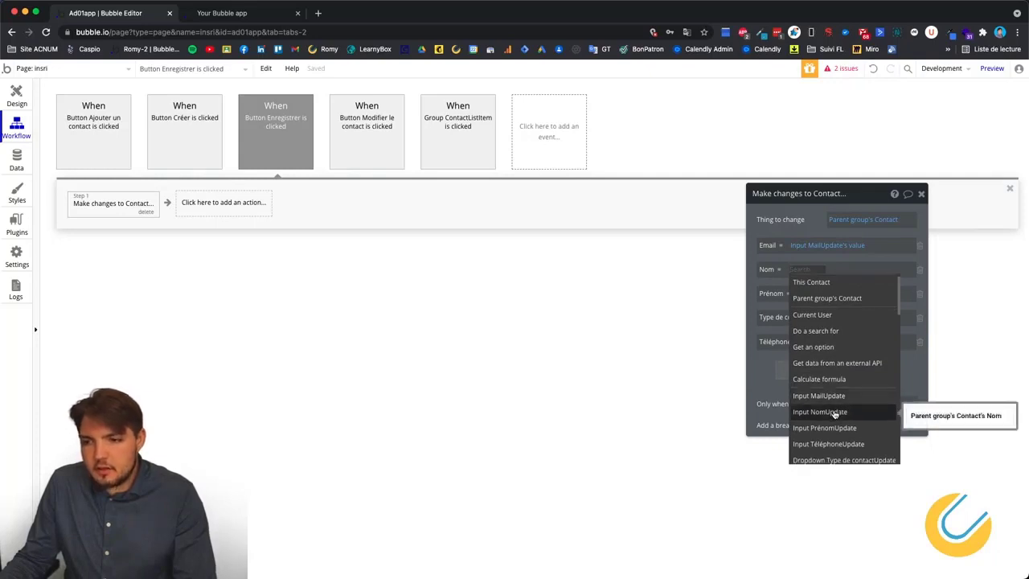
{"action": "left_click", "coordinate": [834, 413]}
{"action": "left_click", "coordinate": [855, 279]}
{"action": "left_click", "coordinate": [804, 294]}
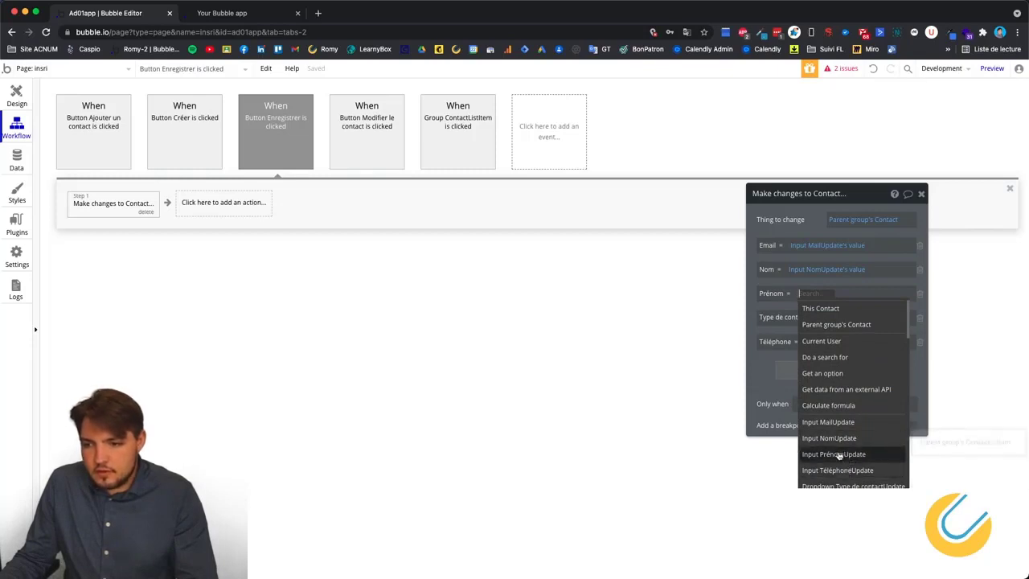
{"action": "left_click", "coordinate": [839, 454]}
{"action": "left_click", "coordinate": [878, 307]}
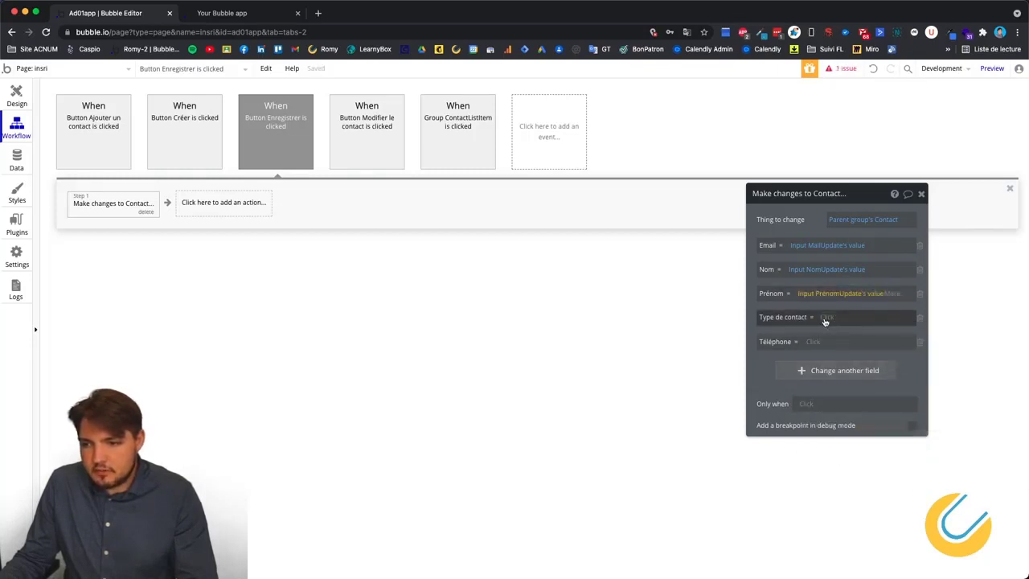
Fill Type de contact from Dropdown Type de contactUpdate's value and Téléphone from Input TéléphoneUpdate's value.
{"action": "left_click", "coordinate": [826, 317]}
{"action": "scroll", "coordinate": [860, 445], "scroll_direction": "down", "scroll_amount": 3}
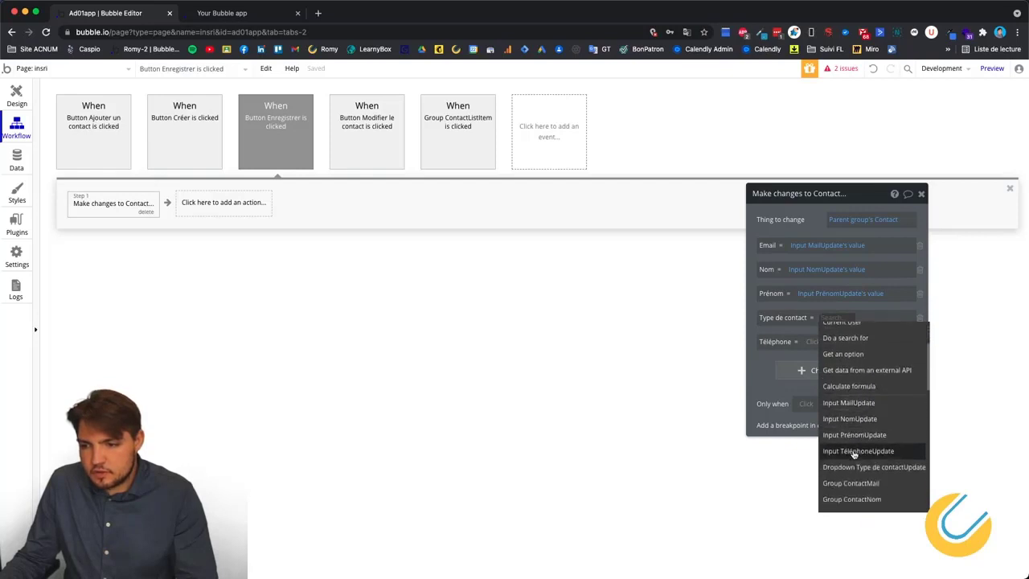
{"action": "left_click", "coordinate": [852, 403]}
{"action": "left_click", "coordinate": [822, 341]}
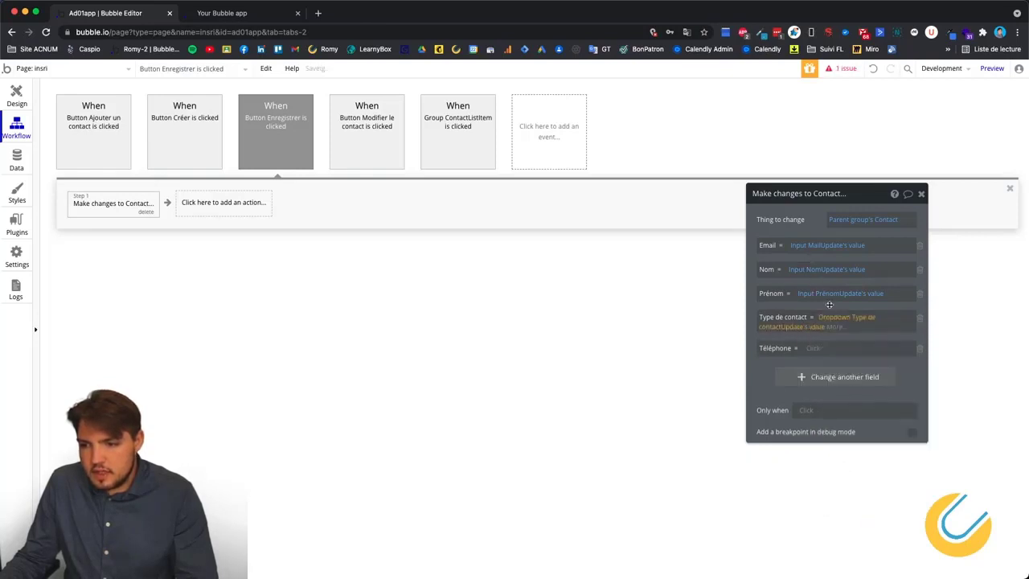
{"action": "left_click", "coordinate": [812, 348]}
{"action": "scroll", "coordinate": [870, 506], "scroll_direction": "down", "scroll_amount": 2}
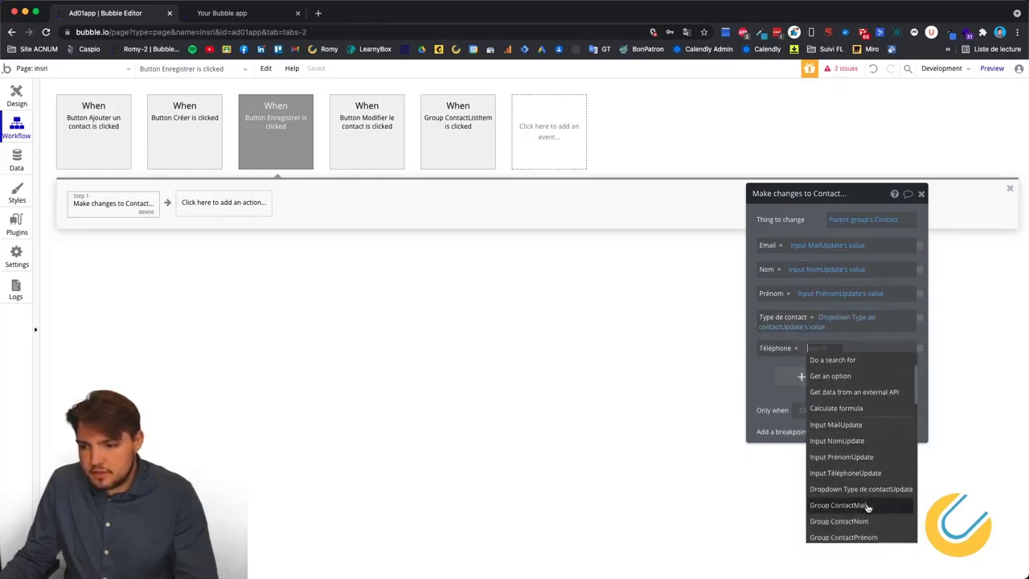
{"action": "left_click", "coordinate": [847, 472]}
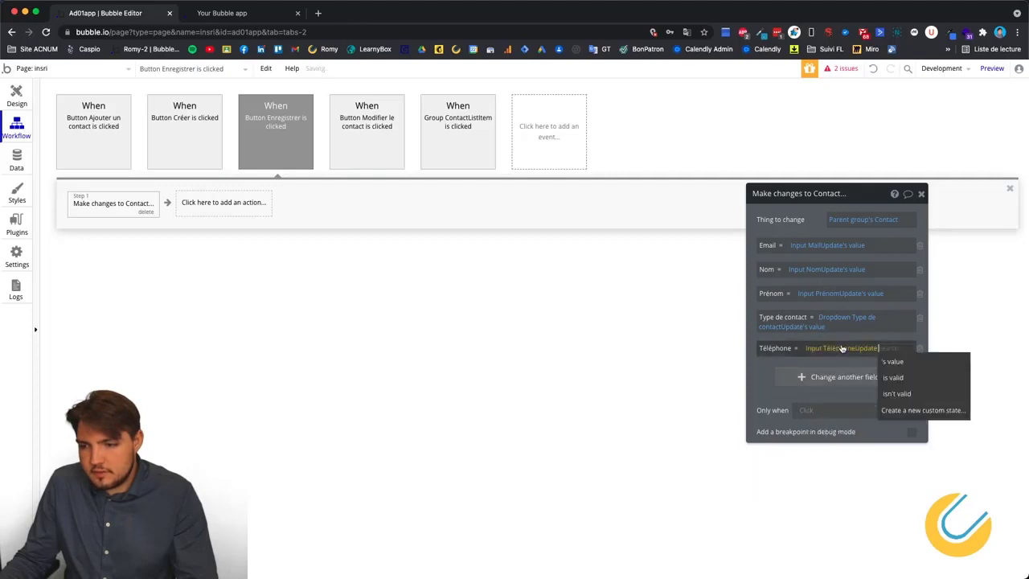
{"action": "left_click", "coordinate": [886, 360]}
{"action": "left_click", "coordinate": [765, 377]}
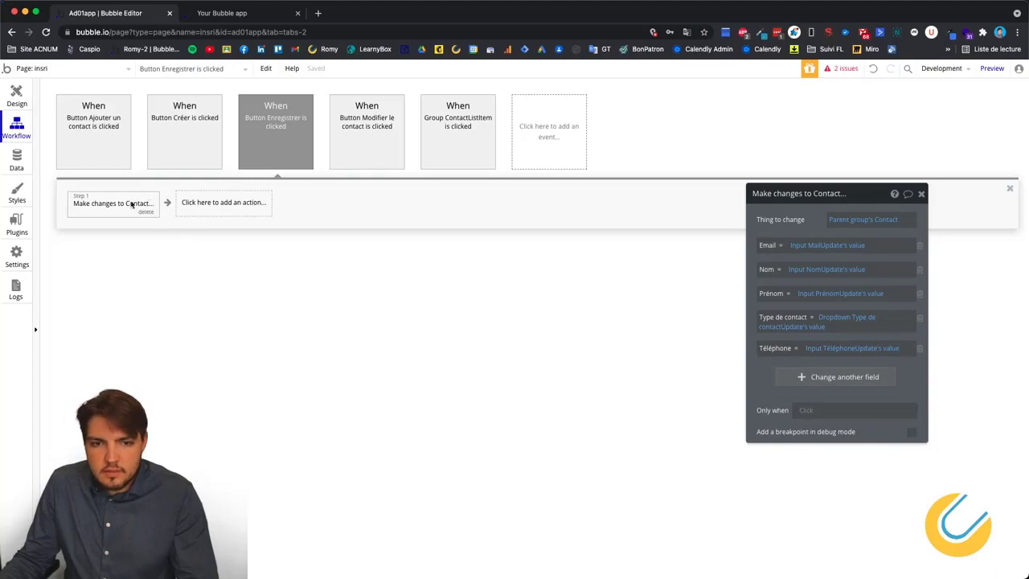
Add a Hide Popup ModifierContact action after the Make changes to Contact step.
{"action": "left_click", "coordinate": [214, 203]}
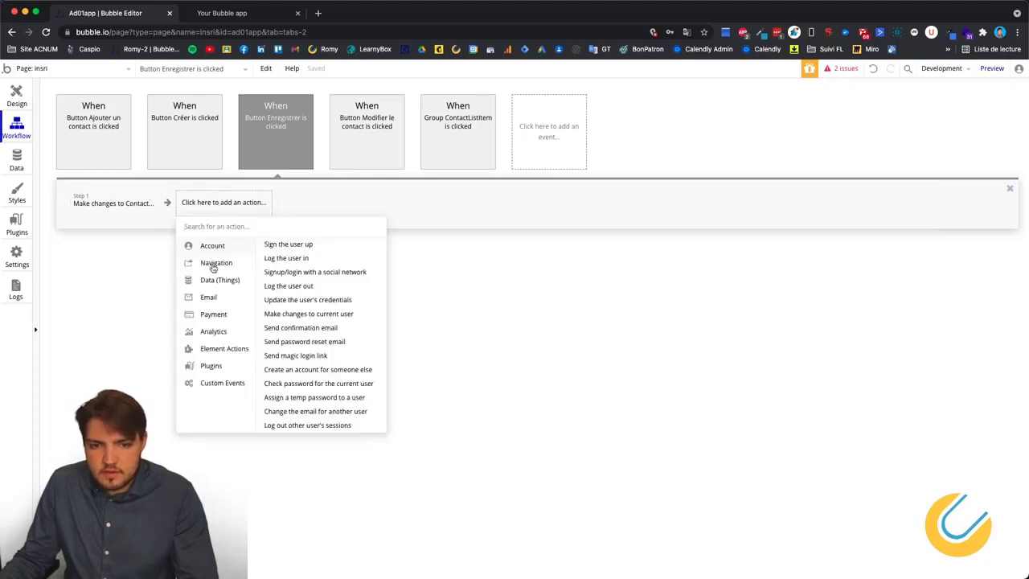
{"action": "mouse_move", "coordinate": [216, 285]}
{"action": "mouse_move", "coordinate": [213, 354]}
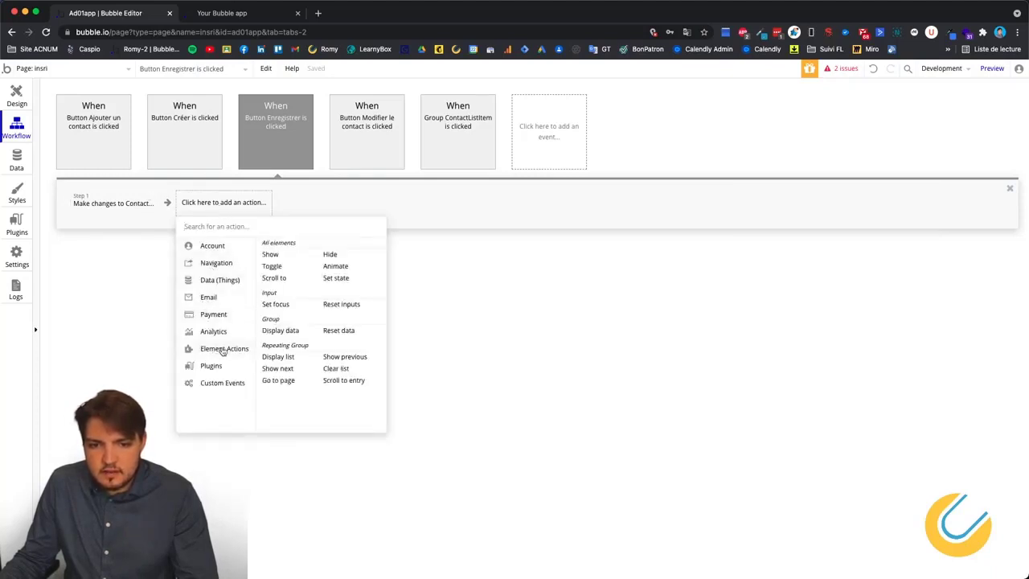
{"action": "left_click", "coordinate": [324, 254]}
{"action": "left_click", "coordinate": [910, 222]}
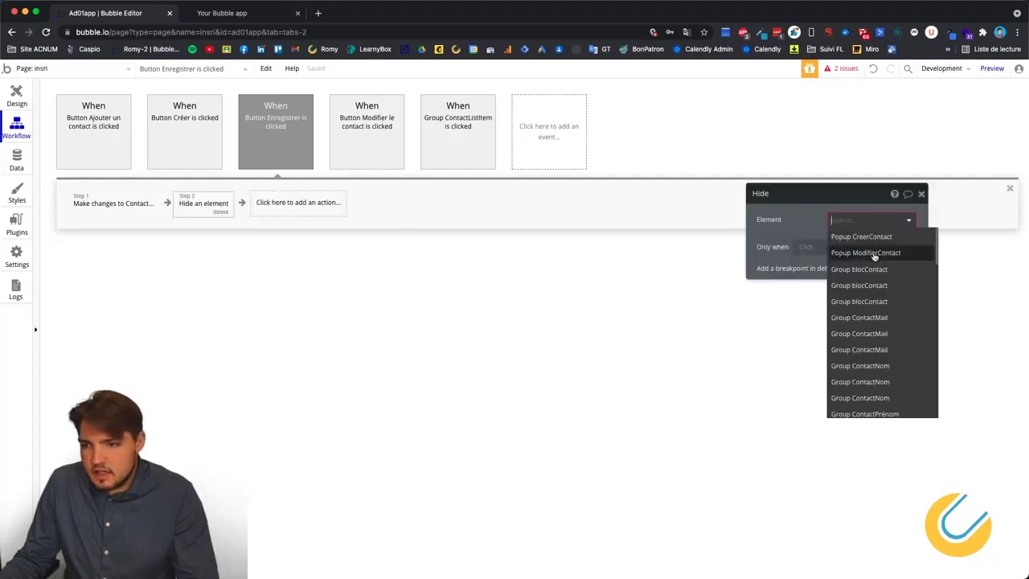
{"action": "left_click", "coordinate": [856, 252]}
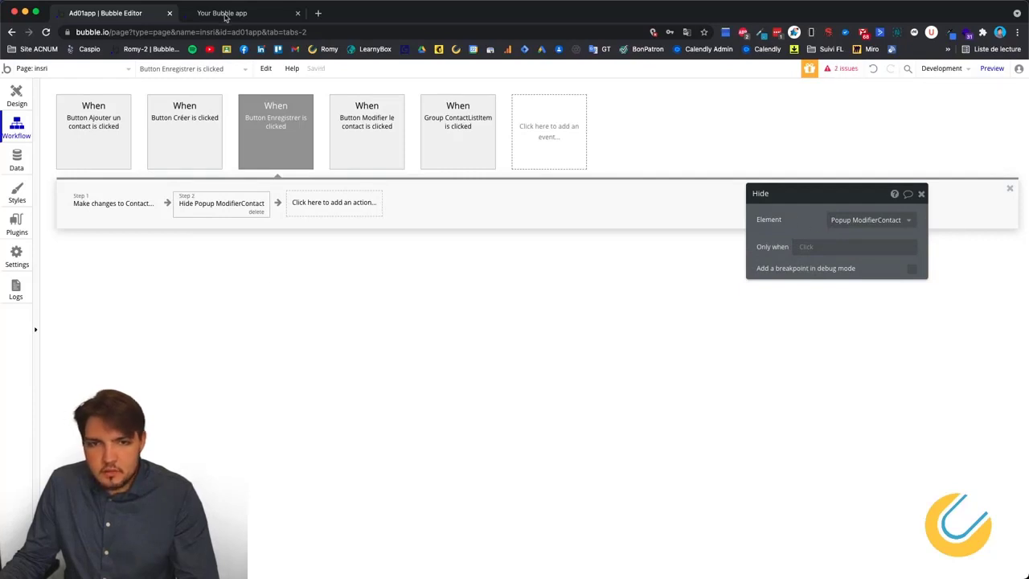
{"action": "left_click", "coordinate": [226, 13]}
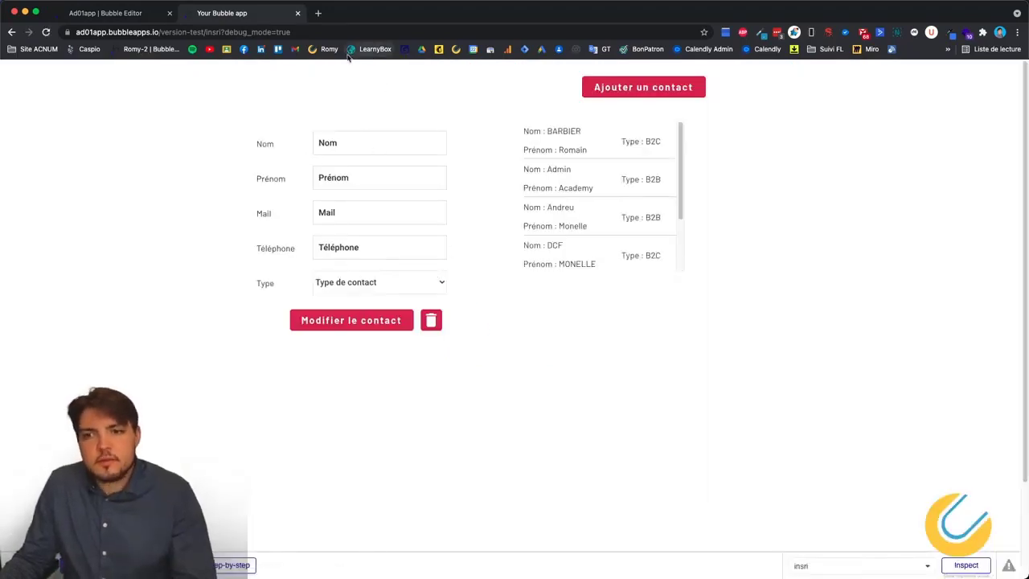
{"action": "scroll", "coordinate": [564, 241], "scroll_direction": "down", "scroll_amount": 2}
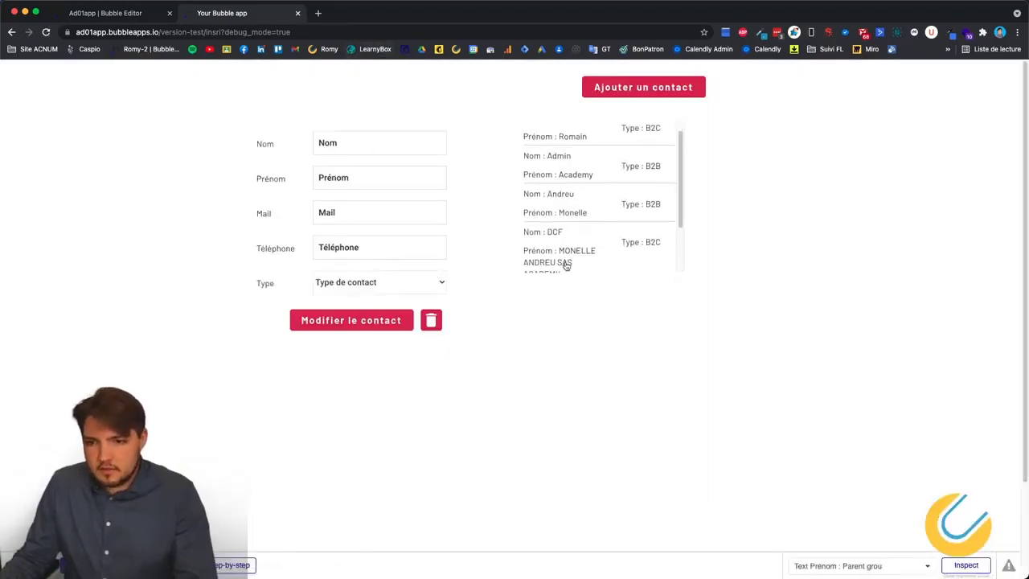
{"action": "left_click", "coordinate": [565, 226]}
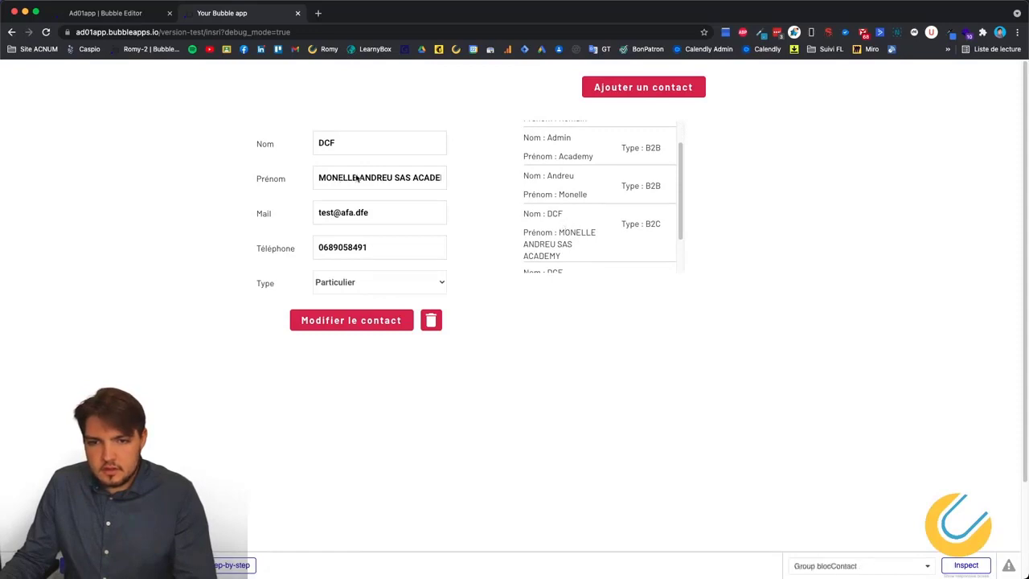
{"action": "left_click_drag", "start_coordinate": [400, 181], "coordinate": [458, 179]}
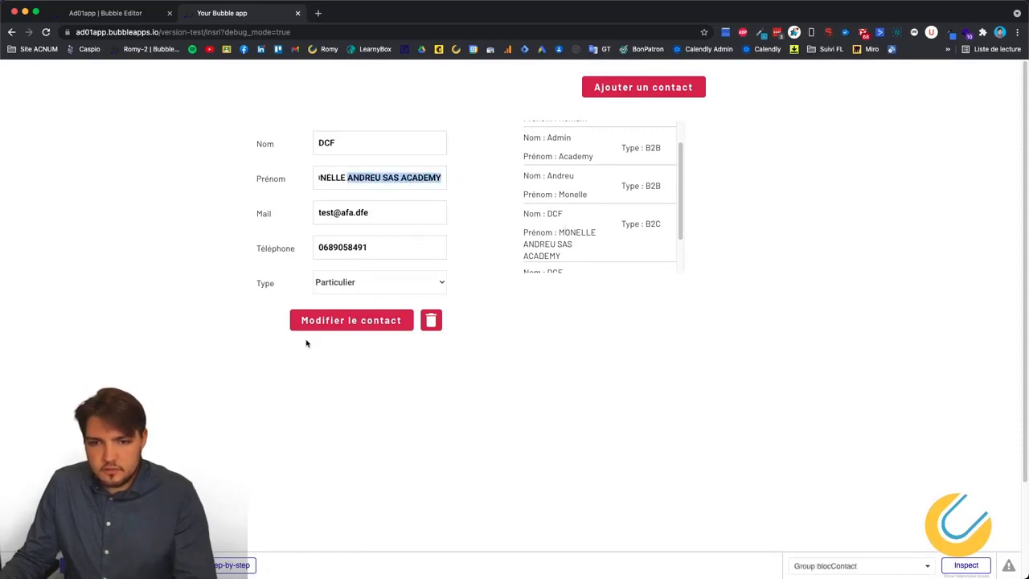
{"action": "left_click", "coordinate": [331, 326]}
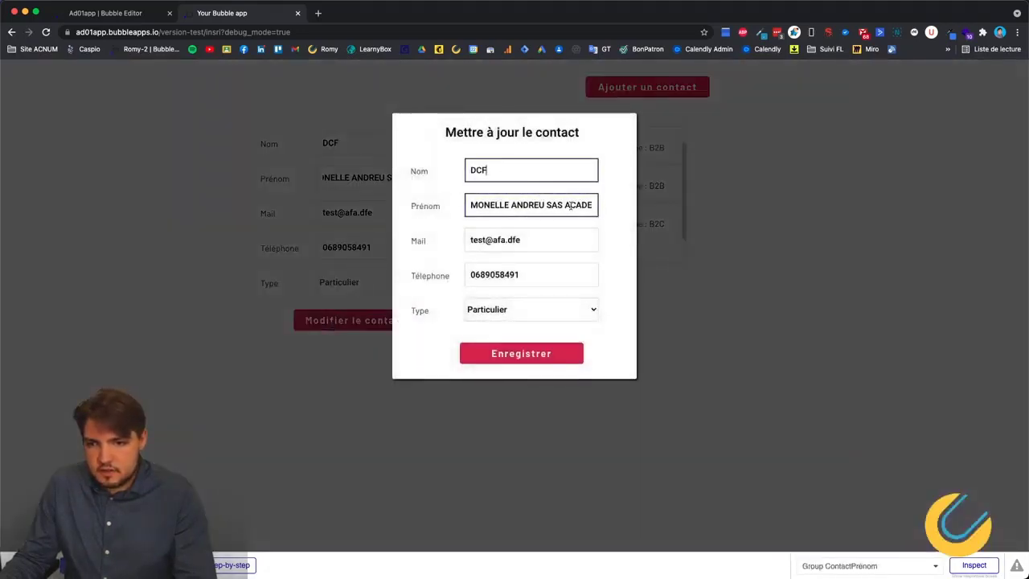
{"action": "left_click_drag", "start_coordinate": [548, 207], "coordinate": [436, 206]}
{"action": "key", "text": "BackSpace"}
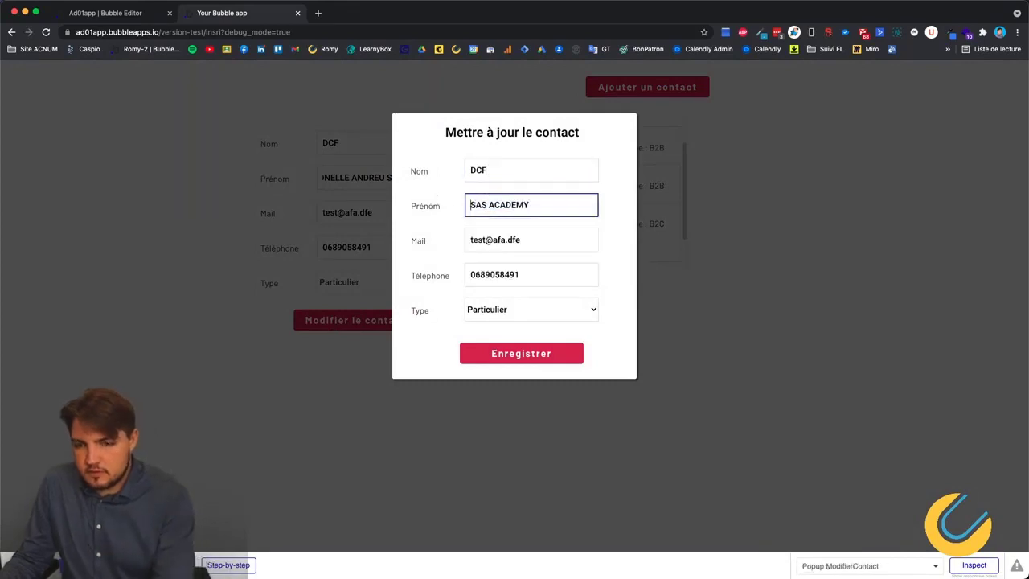
{"action": "left_click", "coordinate": [535, 357]}
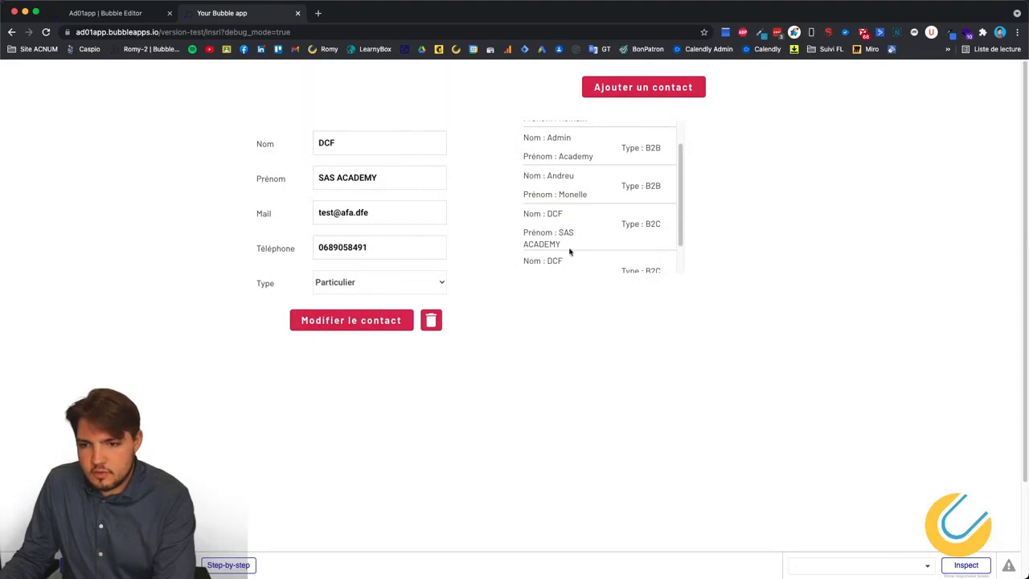
Delete 'SAS' from the Prénom, leaving ACADEMY, and save again.
{"action": "left_click", "coordinate": [359, 325]}
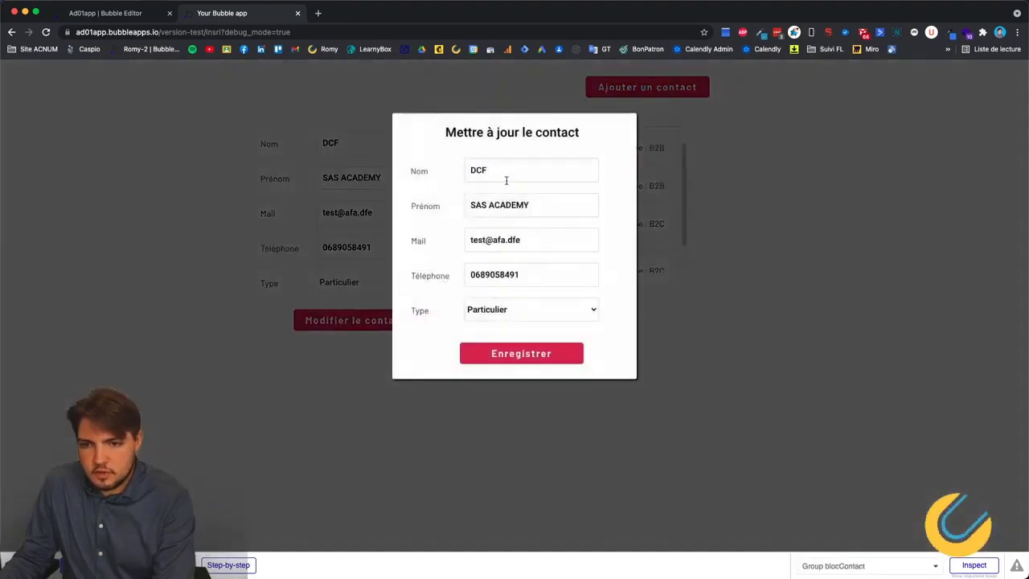
{"action": "left_click_drag", "start_coordinate": [542, 205], "coordinate": [463, 210]}
{"action": "left_click", "coordinate": [488, 203]}
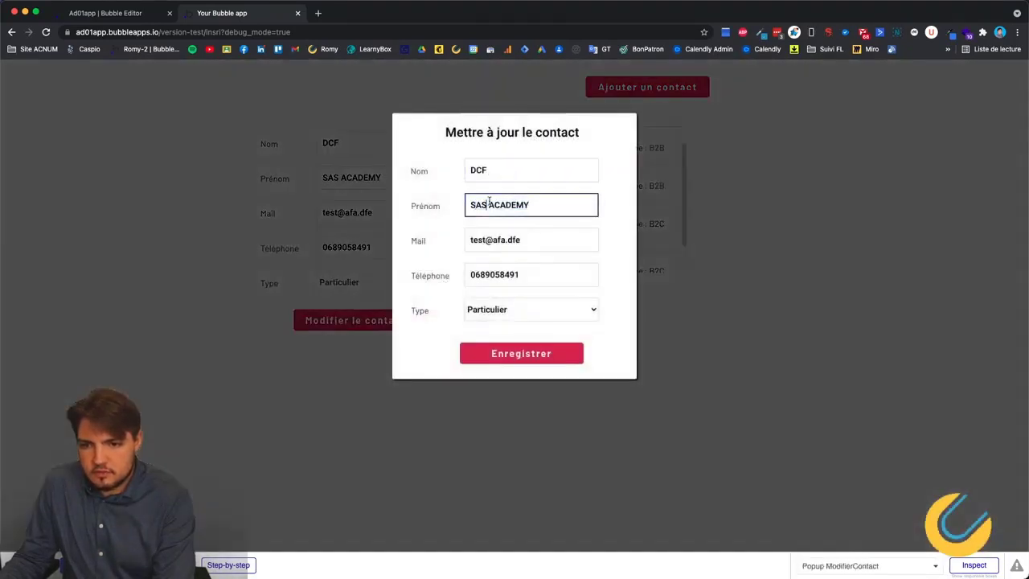
{"action": "key", "text": "BackSpace"}
{"action": "key", "text": "BackSpace"}
{"action": "key", "text": "BackSpace"}
{"action": "key", "text": "BackSpace"}
{"action": "left_click", "coordinate": [519, 353]}
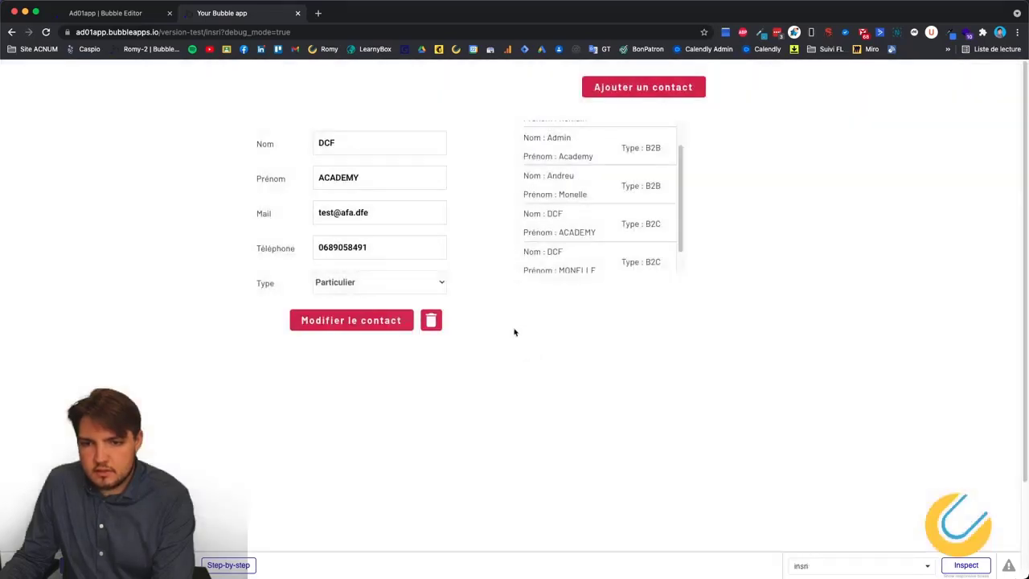
{"action": "scroll", "coordinate": [554, 193], "scroll_direction": "down", "scroll_amount": 1}
{"action": "left_click", "coordinate": [560, 246]}
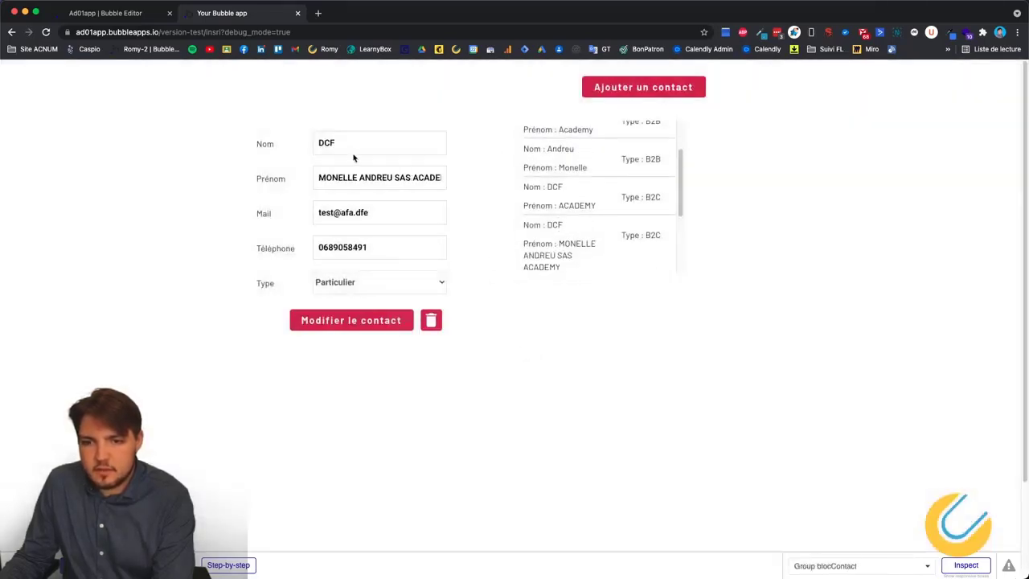
{"action": "left_click_drag", "start_coordinate": [392, 178], "coordinate": [305, 179]}
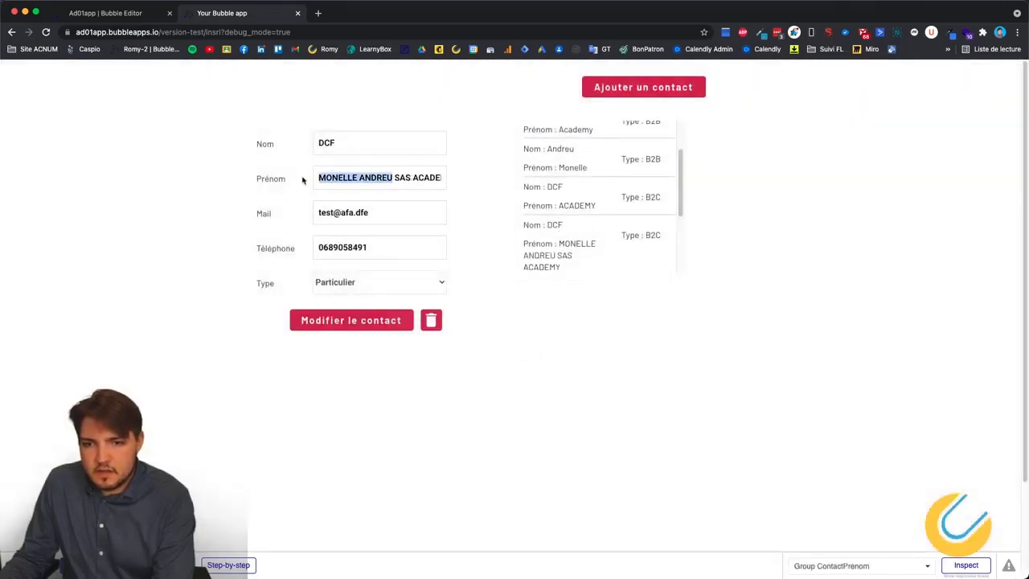
{"action": "left_click", "coordinate": [380, 325]}
{"action": "left_click", "coordinate": [549, 206]}
{"action": "key", "text": "super+shift+Left"}
{"action": "key", "text": "BackSpace"}
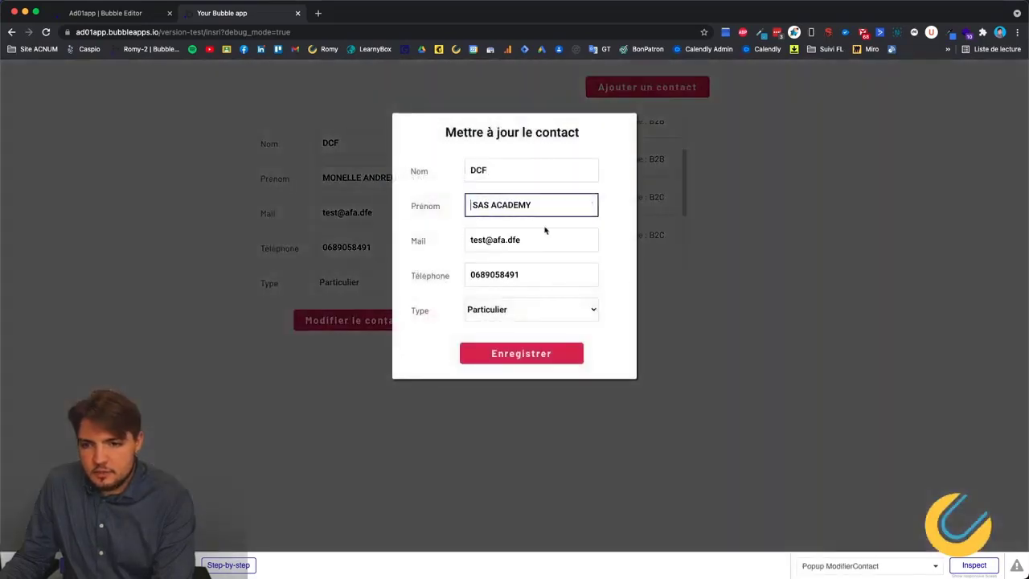
{"action": "left_click", "coordinate": [531, 355]}
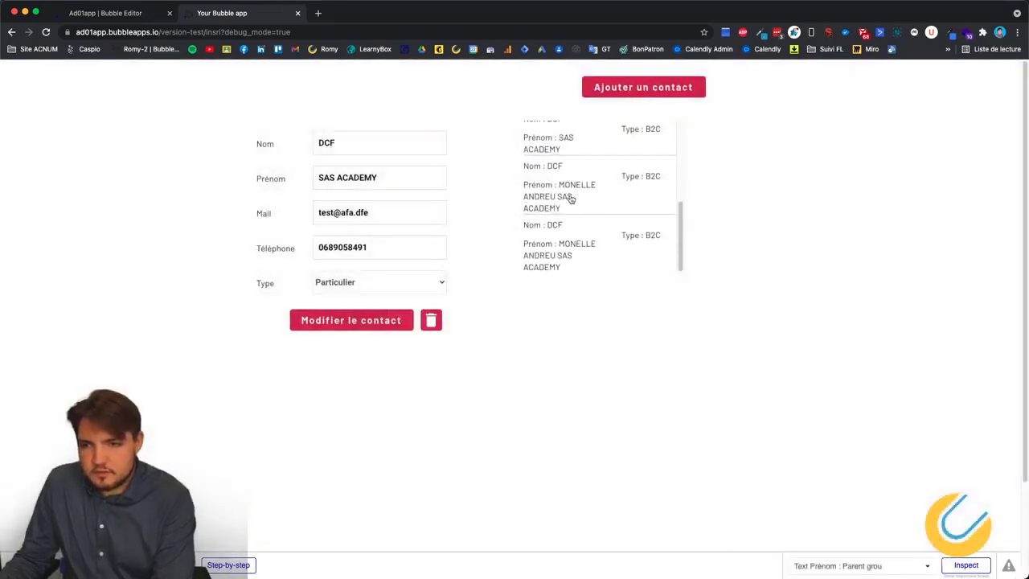
Append 'd' to a further DCF contact's e-mail and save the popup.
{"action": "left_click", "coordinate": [558, 193]}
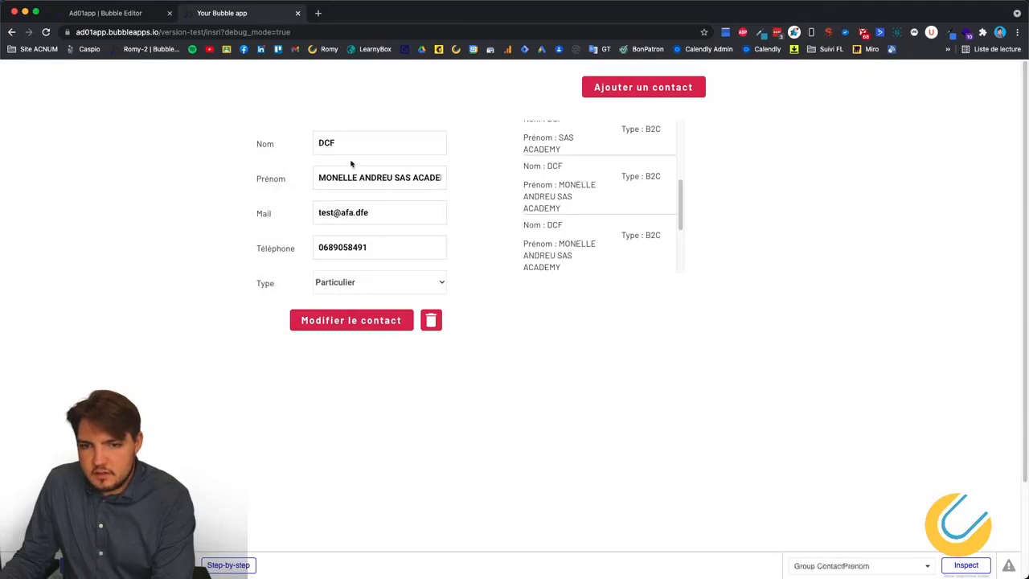
{"action": "left_click", "coordinate": [358, 328]}
{"action": "left_click", "coordinate": [558, 240]}
{"action": "type", "text": "dfedgh"}
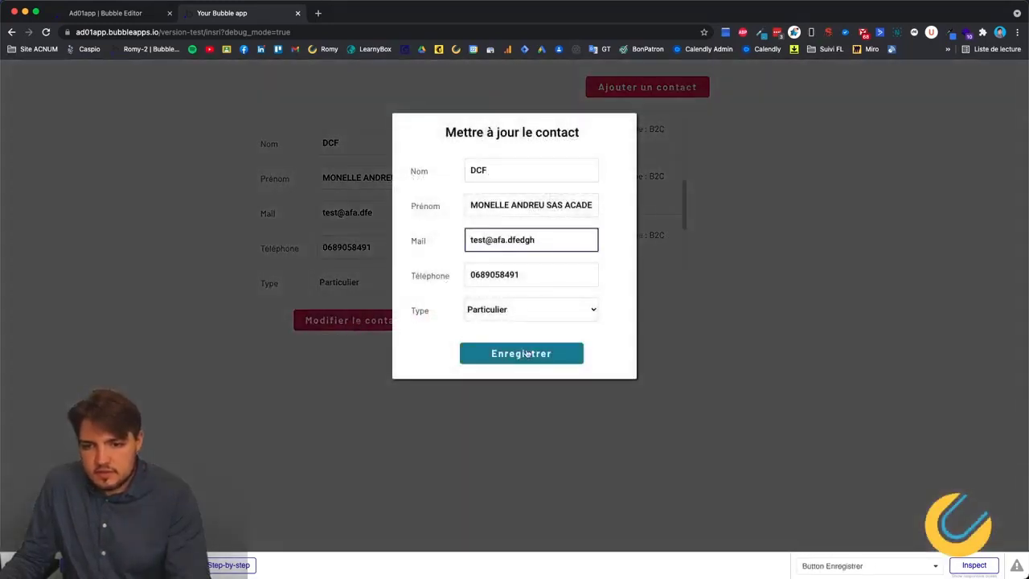
{"action": "left_click", "coordinate": [524, 352]}
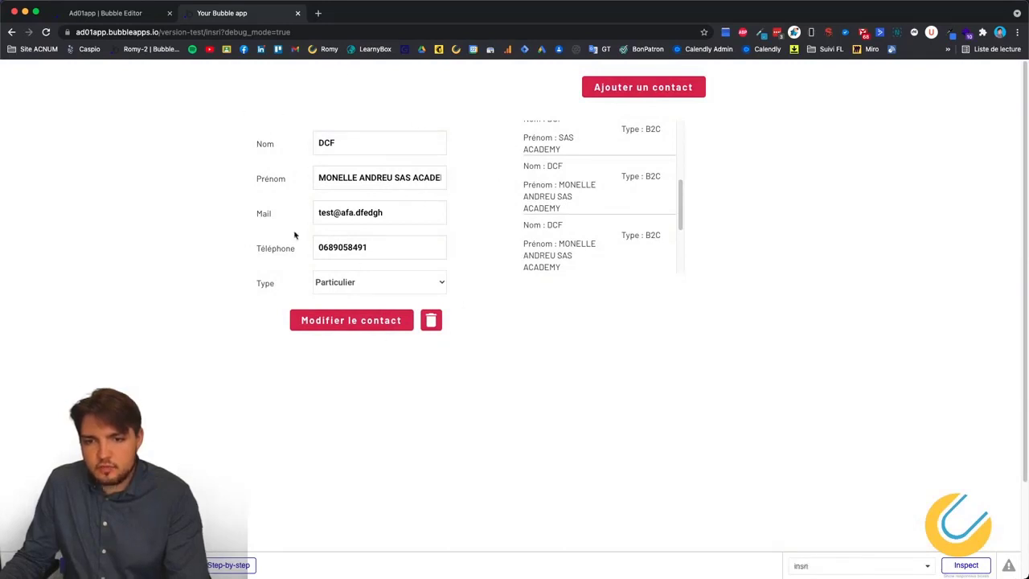
Scroll down the contact list and load the test contact into the form.
{"action": "scroll", "coordinate": [552, 227], "scroll_direction": "down", "scroll_amount": 2}
{"action": "double_click", "coordinate": [572, 266]}
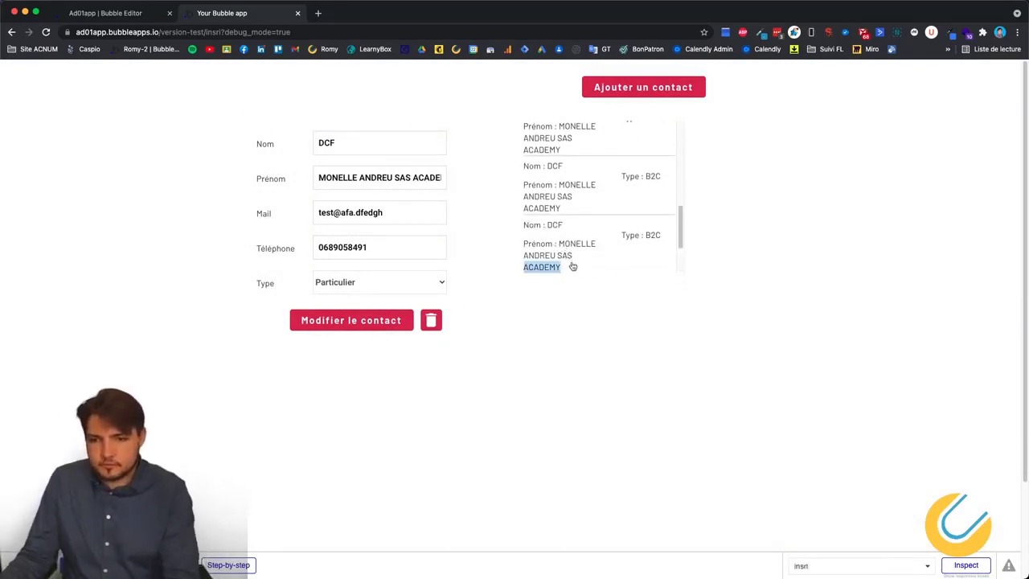
{"action": "scroll", "coordinate": [557, 237], "scroll_direction": "up", "scroll_amount": 4}
{"action": "scroll", "coordinate": [595, 197], "scroll_direction": "down", "scroll_amount": 8}
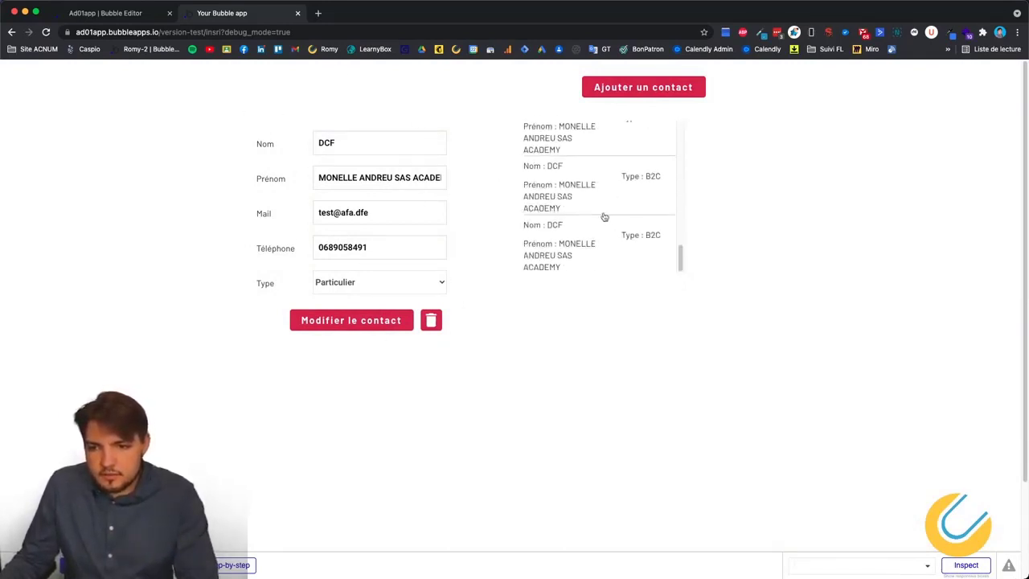
{"action": "scroll", "coordinate": [589, 224], "scroll_direction": "down", "scroll_amount": 3}
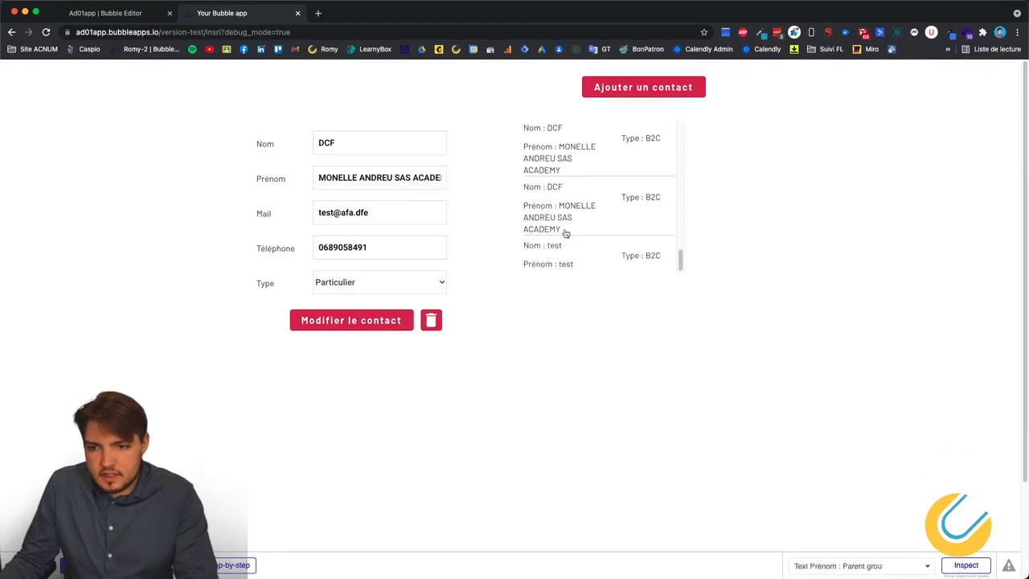
{"action": "left_click", "coordinate": [565, 245]}
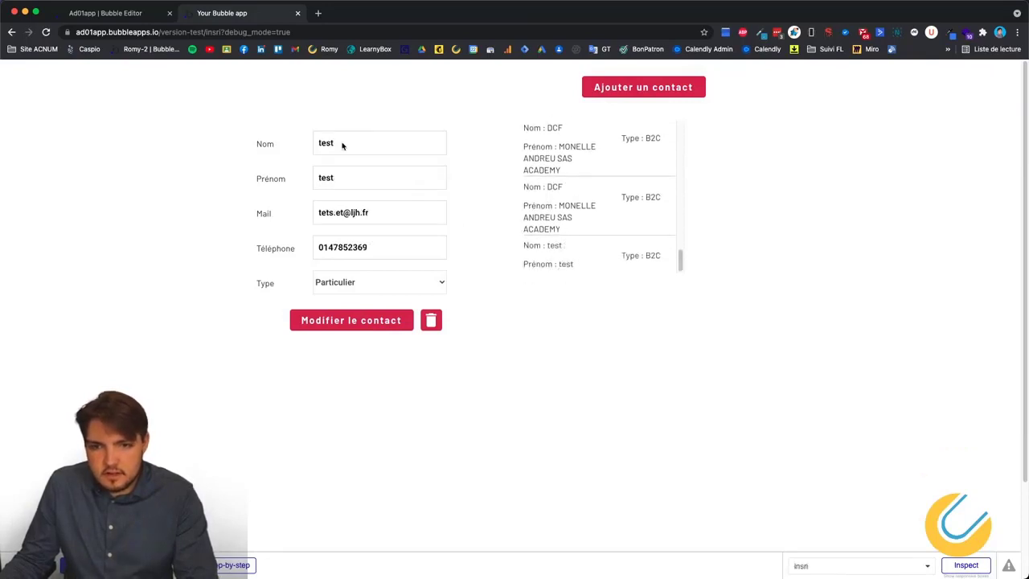
In the update popup, change Nom to test1#, Prénom to testfaa, and edit the e-mail's ending.
{"action": "left_click", "coordinate": [345, 321]}
{"action": "left_click", "coordinate": [517, 172]}
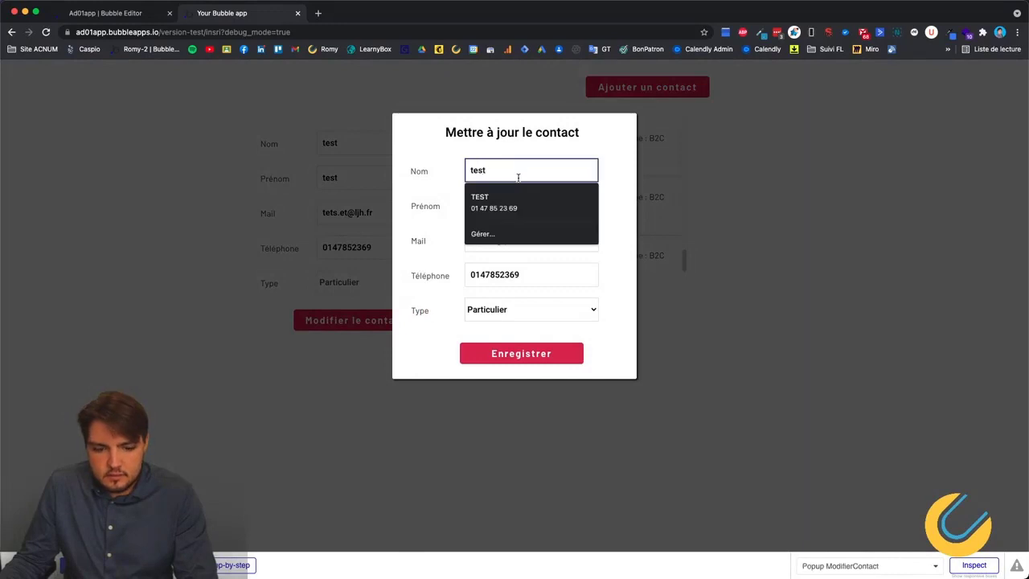
{"action": "type", "text": "1#"}
{"action": "left_click", "coordinate": [517, 205]}
{"action": "type", "text": "faa"}
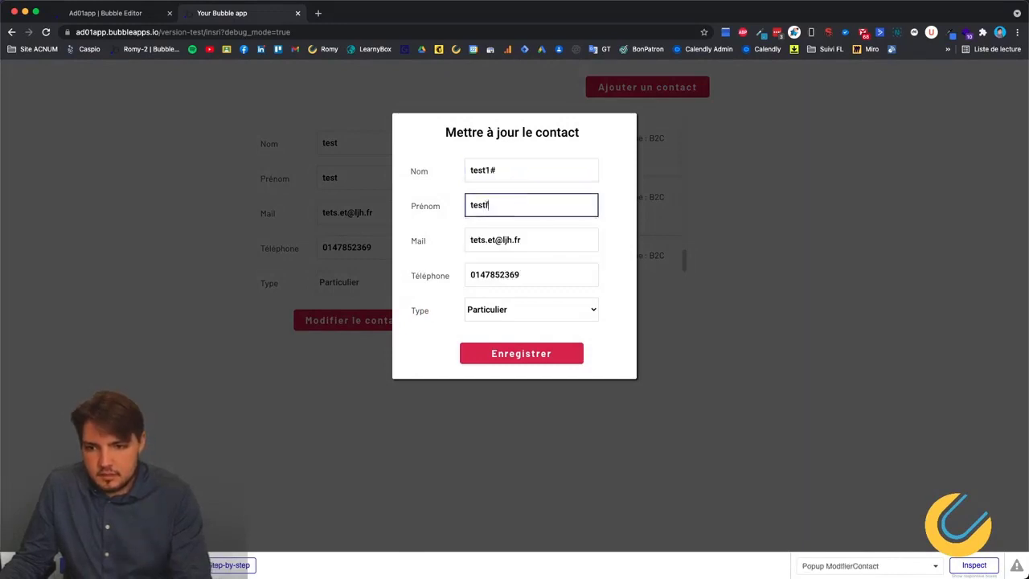
{"action": "left_click", "coordinate": [533, 241]}
{"action": "key", "text": "BackSpace"}
{"action": "key", "text": "BackSpace"}
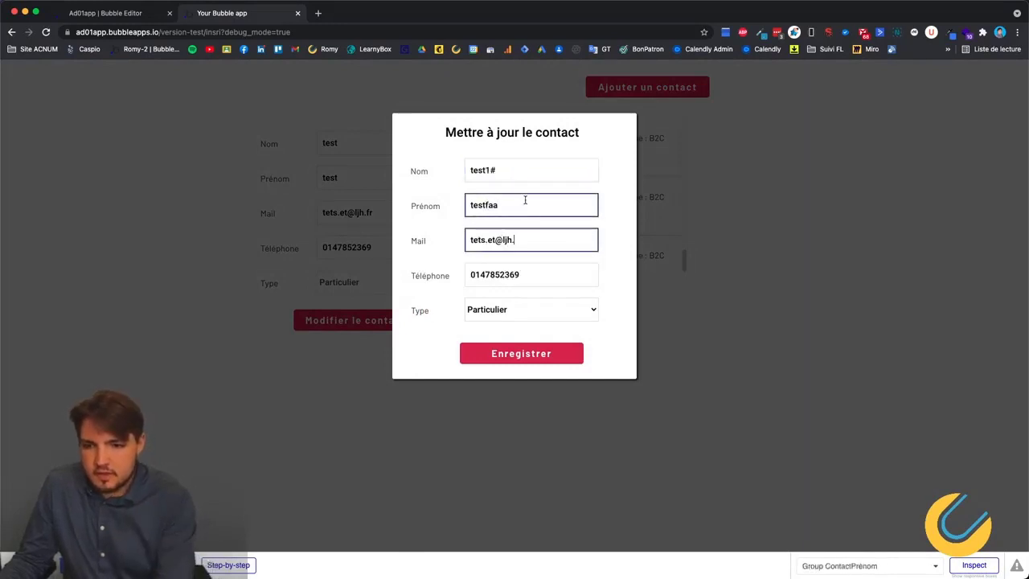
{"action": "type", "text": "fr"}
Replace the phone number, set the contact type to Professionnel, and save.
{"action": "left_click", "coordinate": [524, 274]}
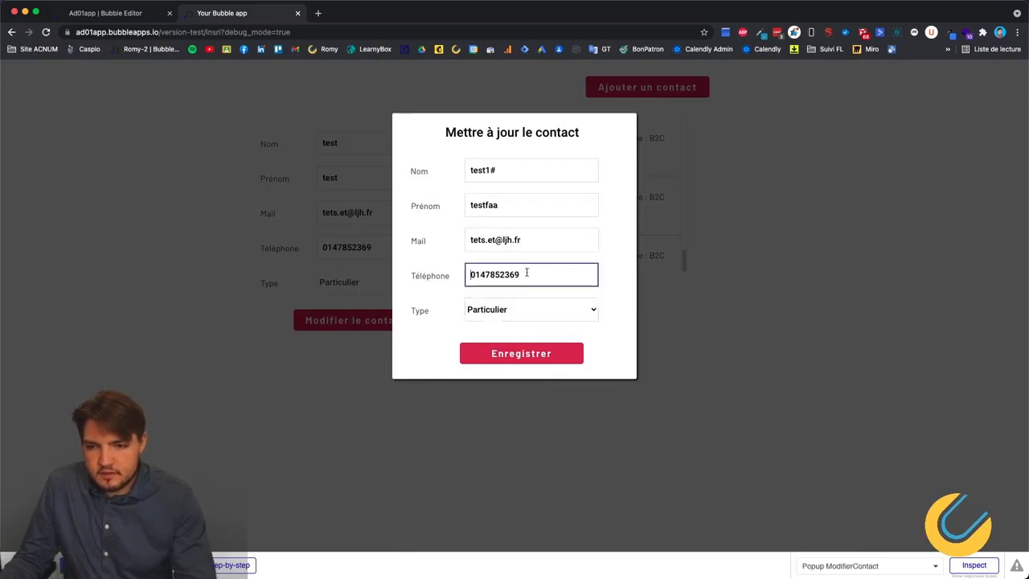
{"action": "double_click", "coordinate": [524, 274]}
{"action": "type", "text": "0"}
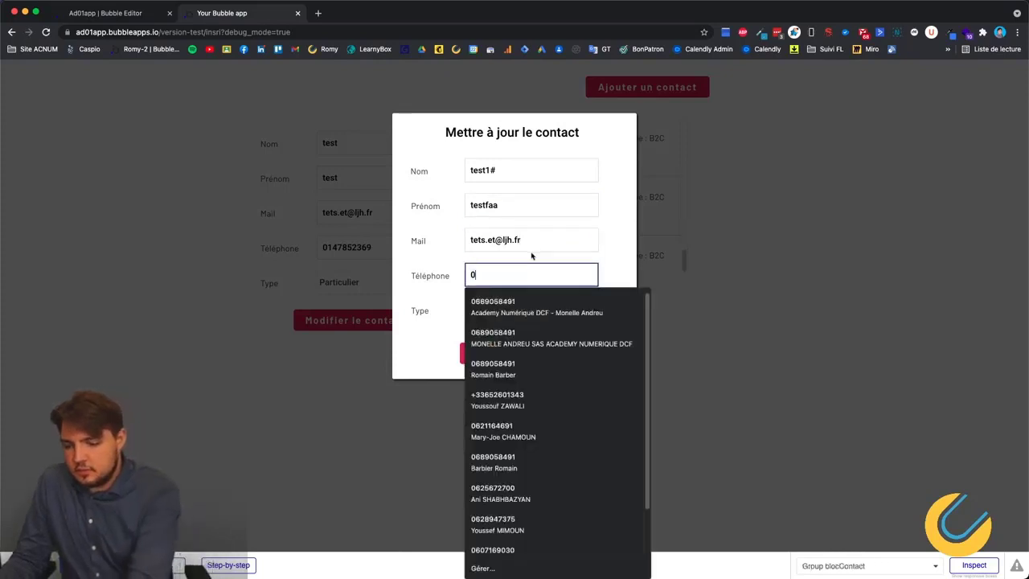
{"action": "type", "text": "5461237"}
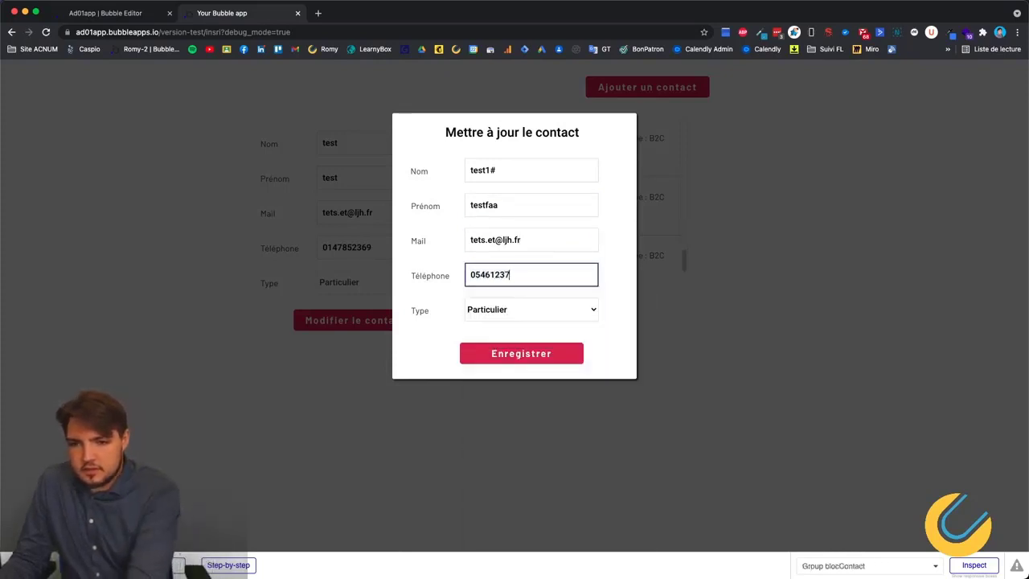
{"action": "left_click", "coordinate": [530, 309]}
{"action": "left_click", "coordinate": [523, 294]}
{"action": "left_click", "coordinate": [534, 353]}
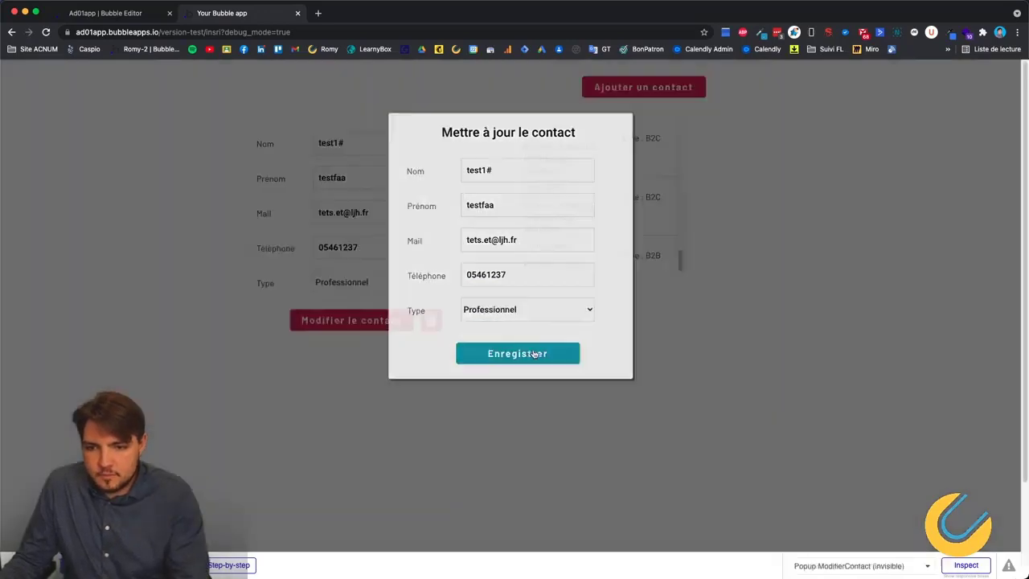
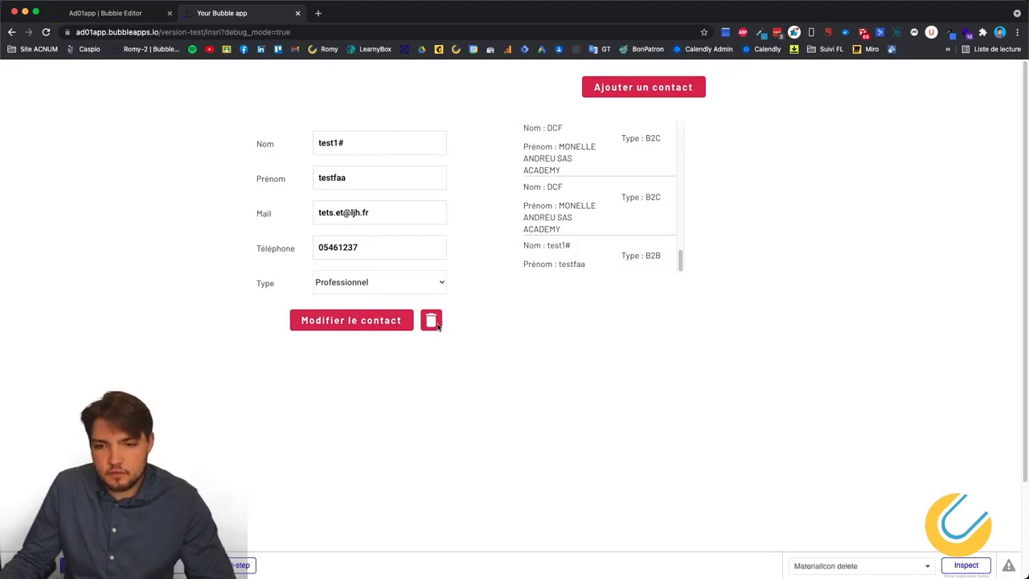
Switch from the app preview back to the editor, where the Enregistrer-click workflow is shown.
{"action": "left_click", "coordinate": [107, 14]}
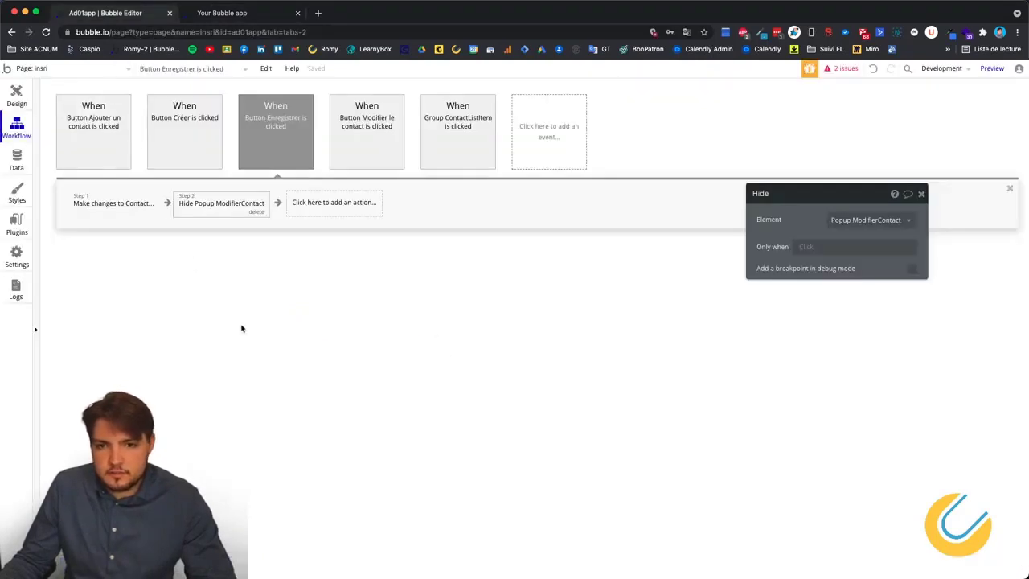
Close the popup in Design and select Group DeleteContact, which wraps the trash-icon delete button.
{"action": "left_click", "coordinate": [18, 96]}
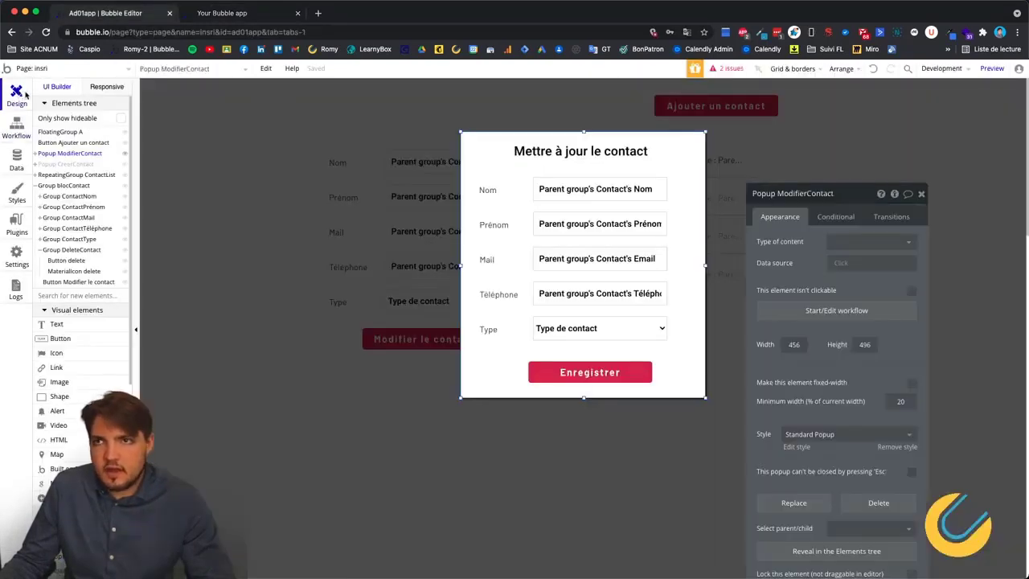
{"action": "left_click", "coordinate": [292, 274]}
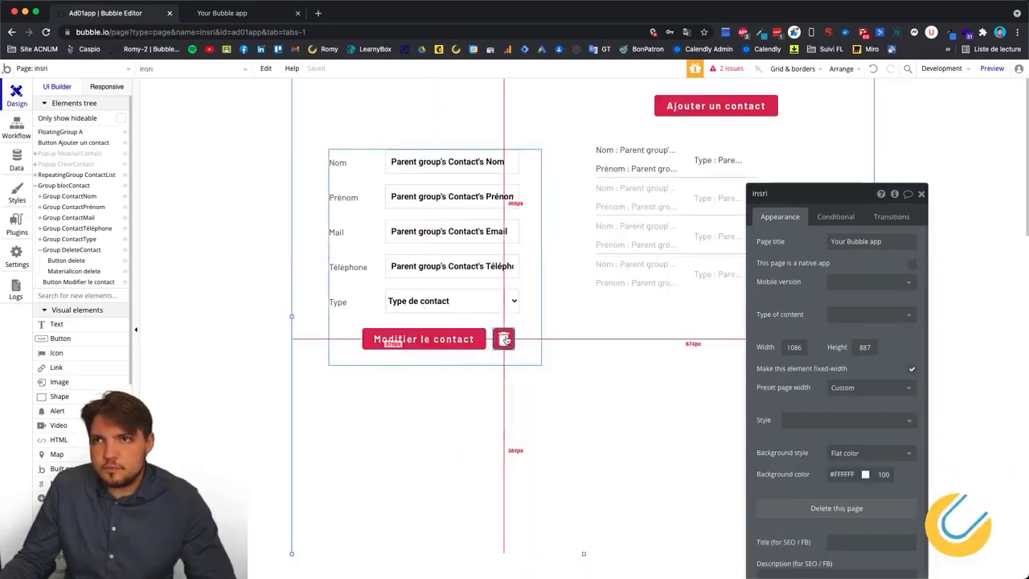
{"action": "left_click", "coordinate": [506, 342]}
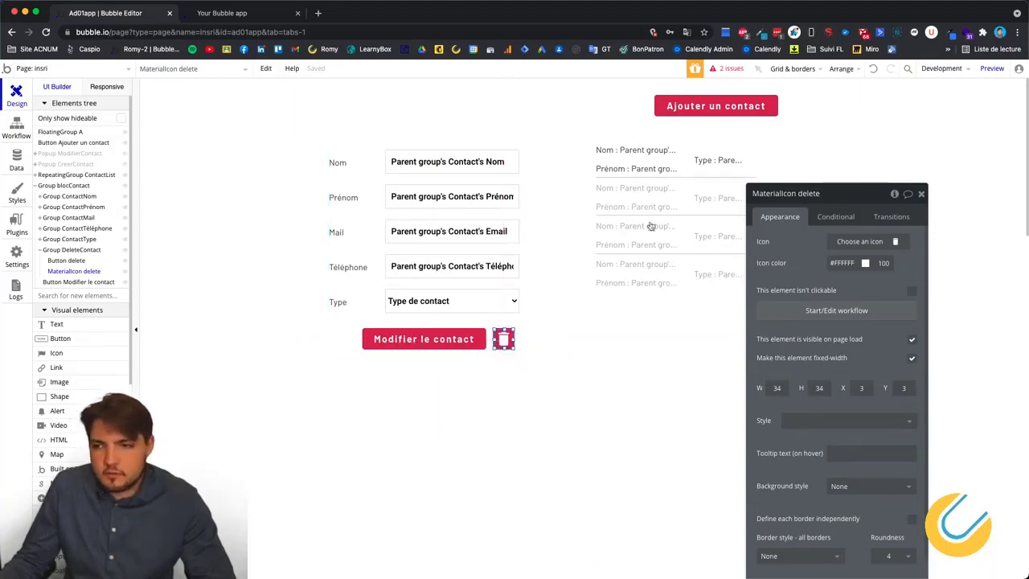
{"action": "scroll", "coordinate": [78, 259], "scroll_direction": "down", "scroll_amount": 1}
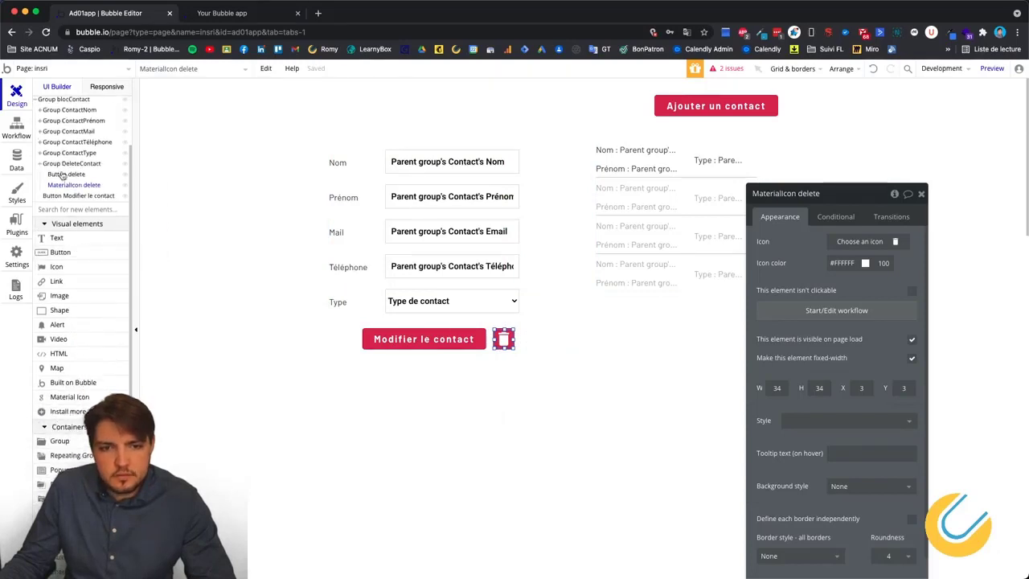
{"action": "left_click", "coordinate": [61, 175]}
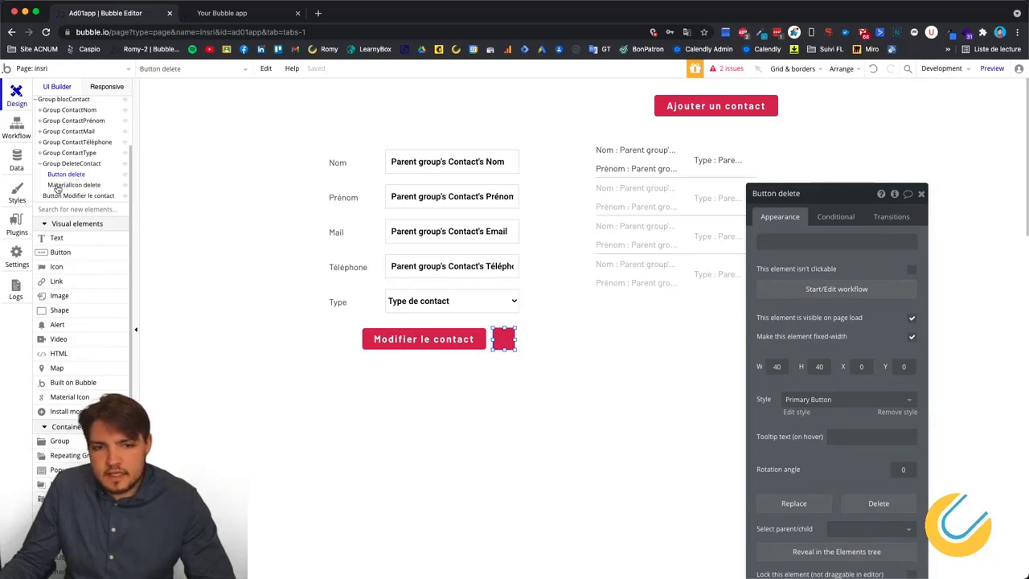
{"action": "left_click", "coordinate": [86, 188]}
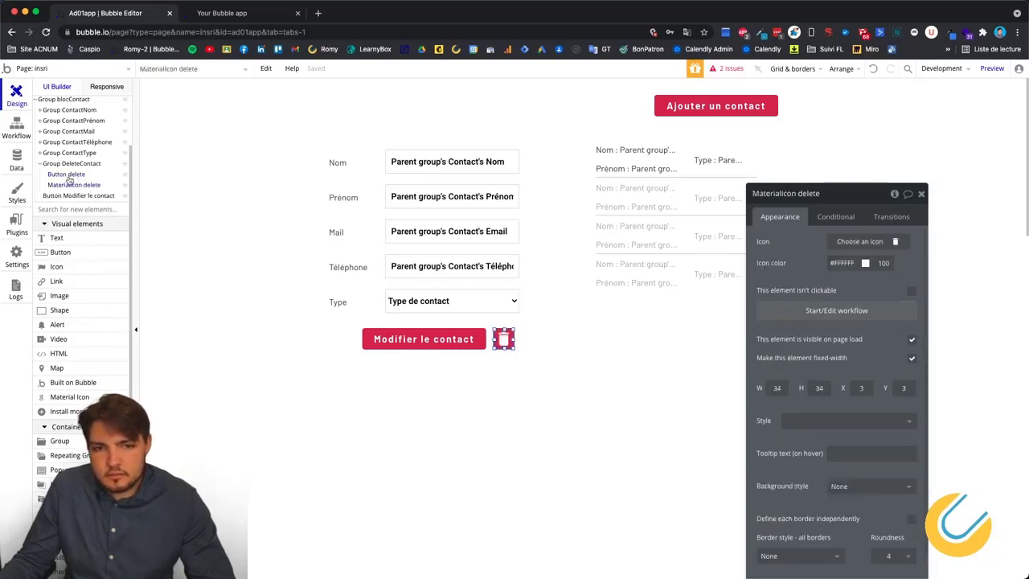
{"action": "left_click", "coordinate": [70, 179]}
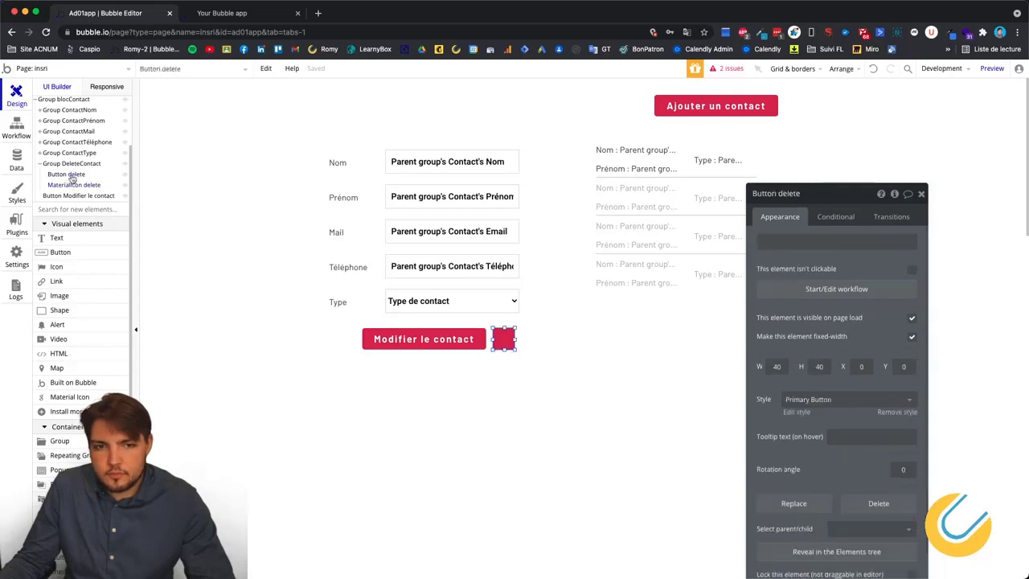
{"action": "left_click", "coordinate": [80, 187]}
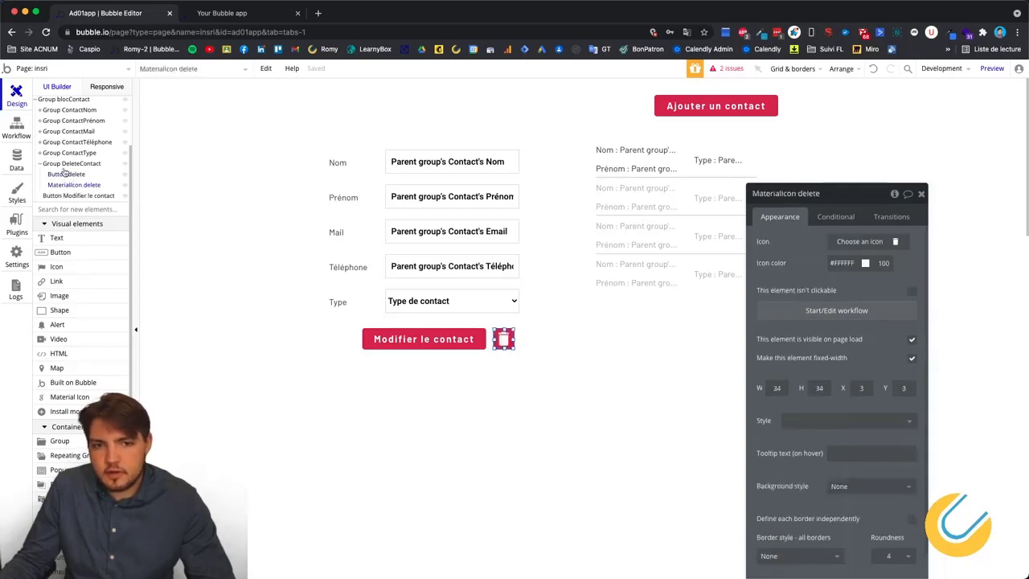
{"action": "left_click", "coordinate": [53, 165]}
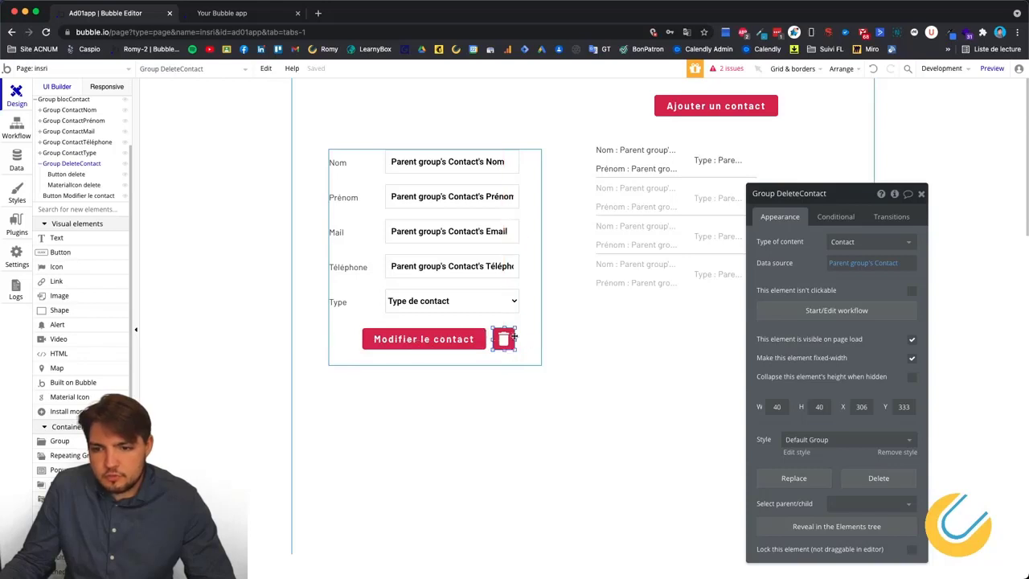
{"action": "left_click_drag", "start_coordinate": [513, 335], "coordinate": [507, 326]}
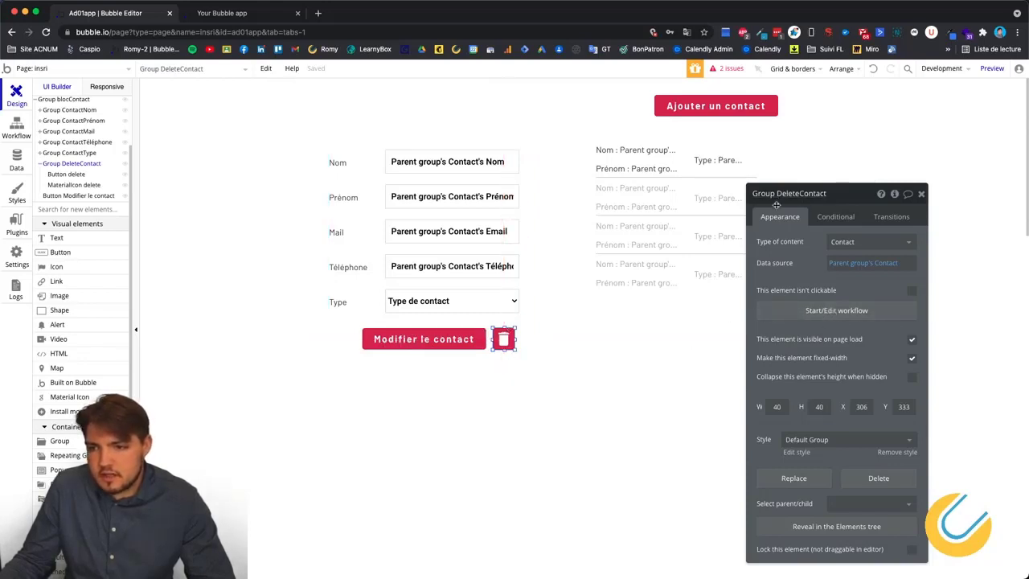
Create Group DeleteContact's click workflow with a Delete thing action on Parent group's Contact.
{"action": "left_click", "coordinate": [835, 311]}
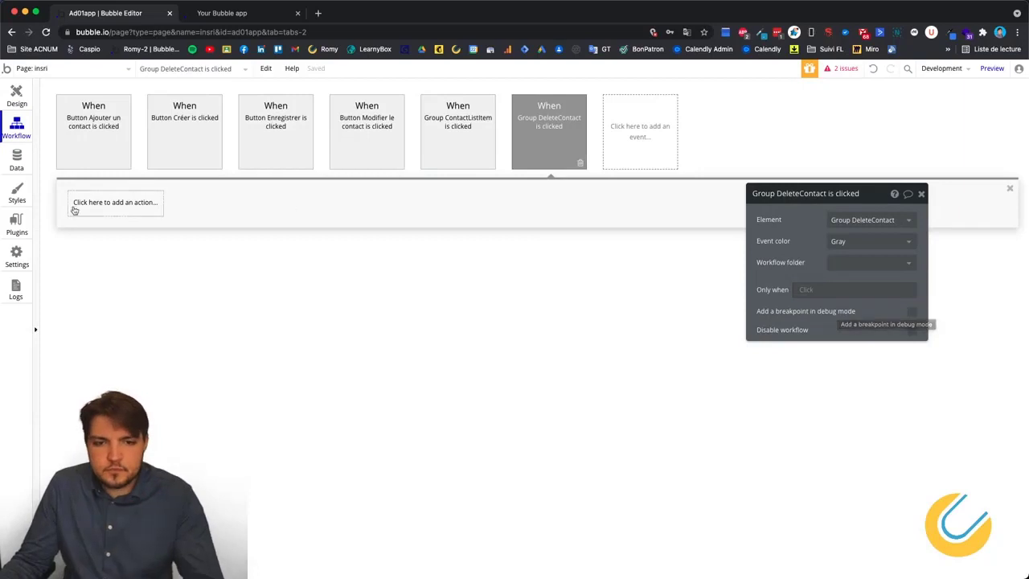
{"action": "left_click", "coordinate": [98, 202]}
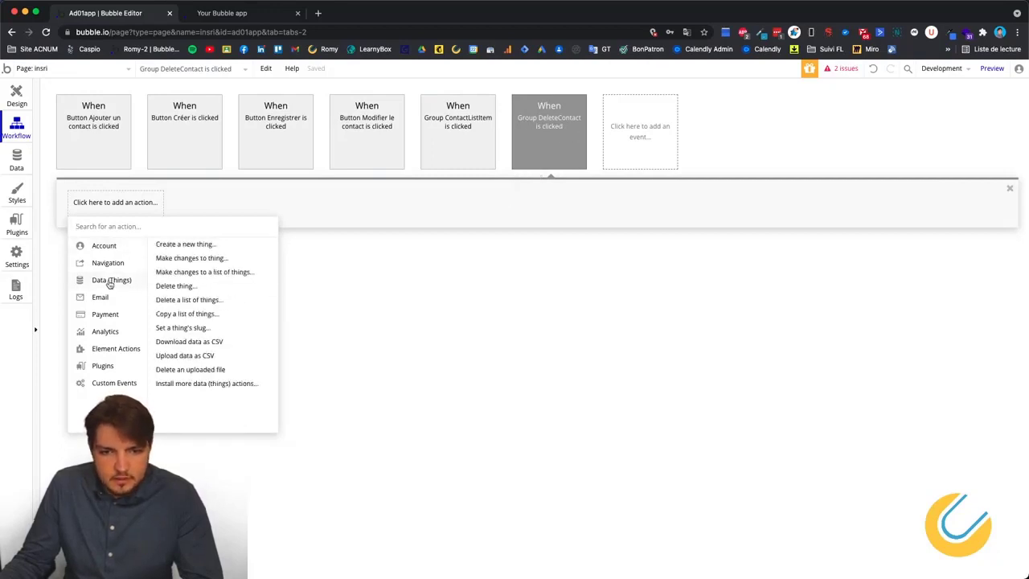
{"action": "left_click", "coordinate": [175, 286]}
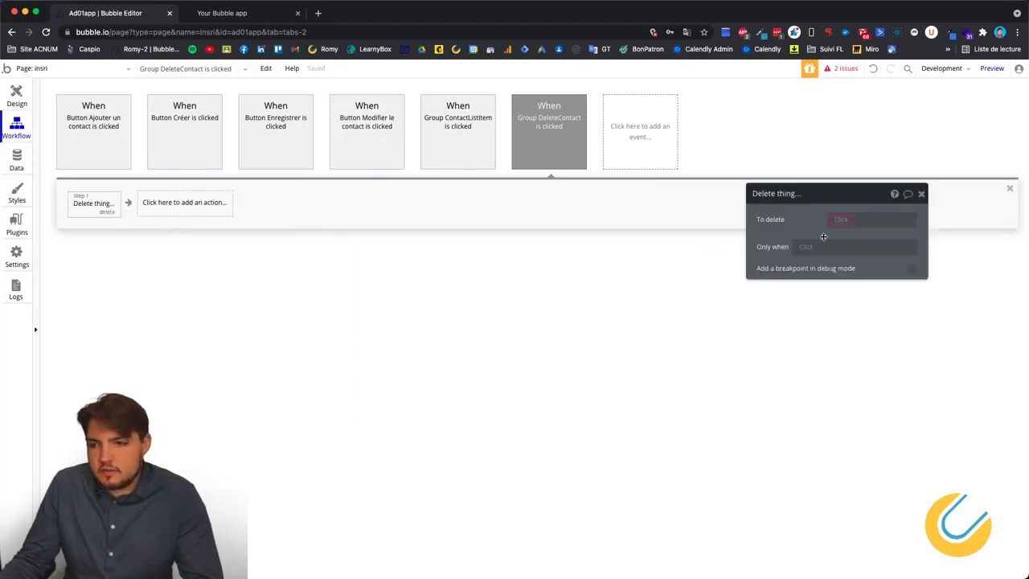
{"action": "left_click", "coordinate": [843, 219]}
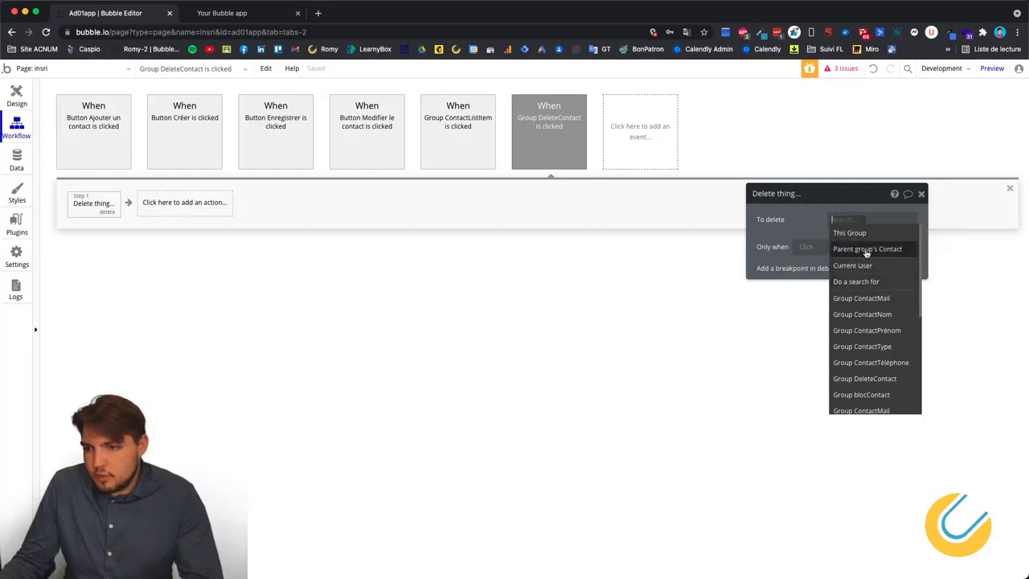
{"action": "left_click", "coordinate": [859, 250]}
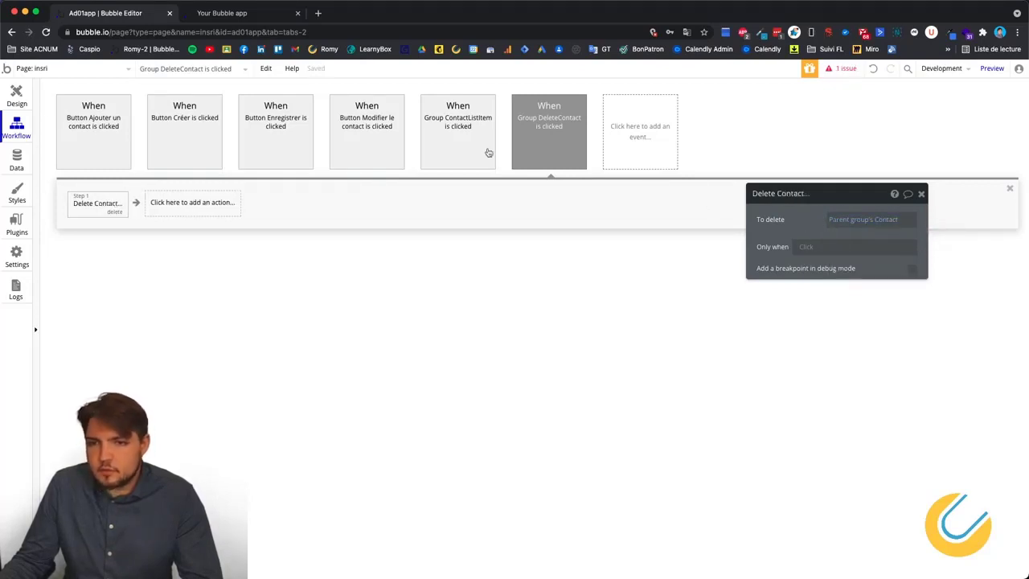
Try ContactList's ContactItem as the delete target, then revert to Parent group's Contact.
{"action": "left_click", "coordinate": [17, 97]}
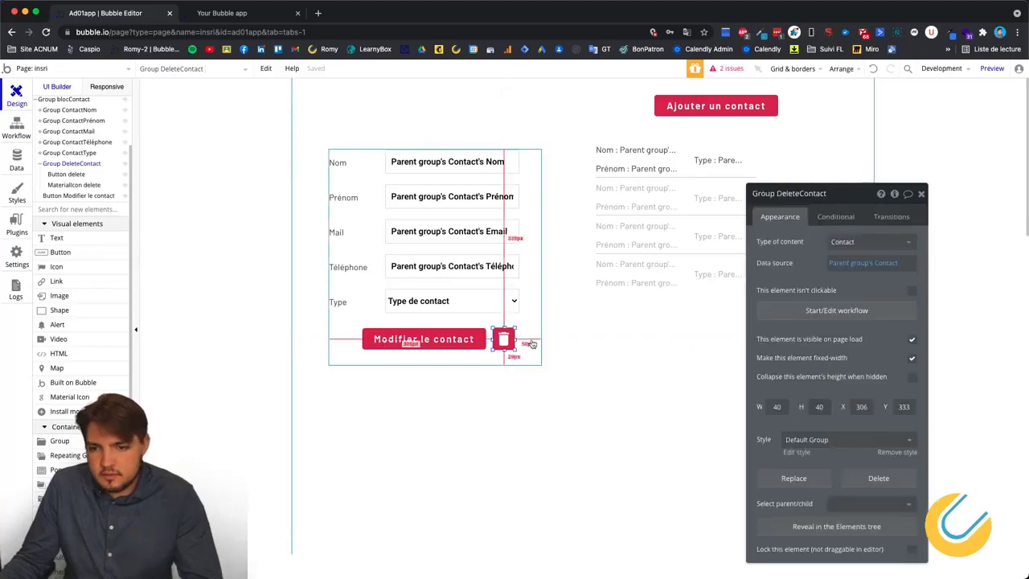
{"action": "left_click", "coordinate": [455, 149]}
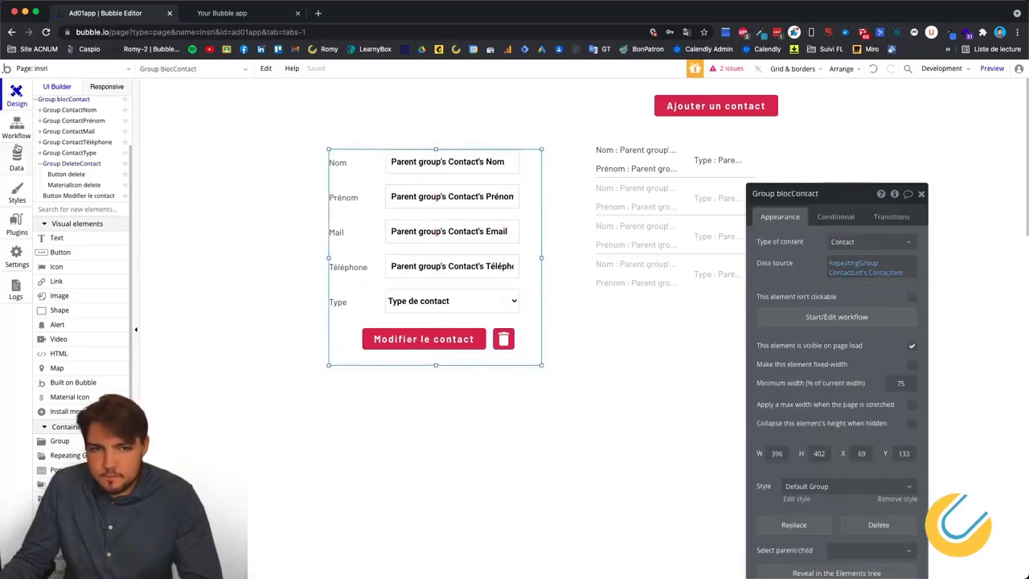
{"action": "left_click", "coordinate": [17, 129]}
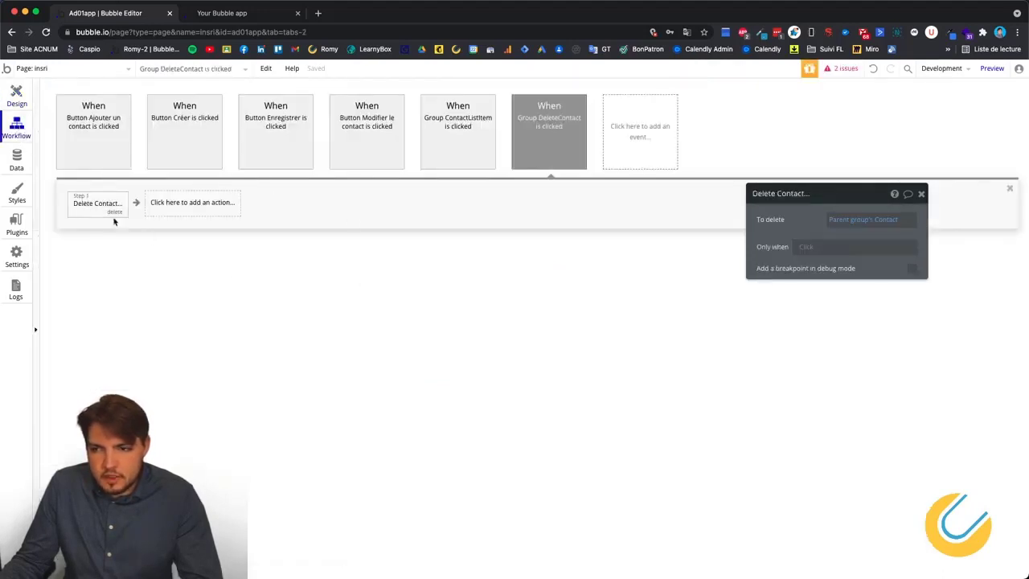
{"action": "left_click", "coordinate": [862, 219]}
{"action": "scroll", "coordinate": [876, 344], "scroll_direction": "down", "scroll_amount": 5}
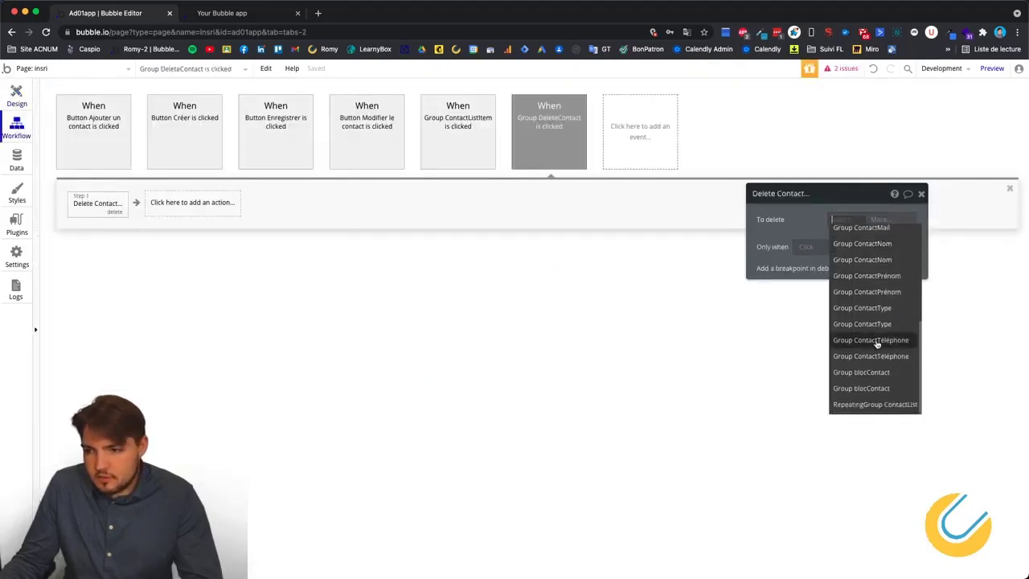
{"action": "left_click", "coordinate": [872, 405]}
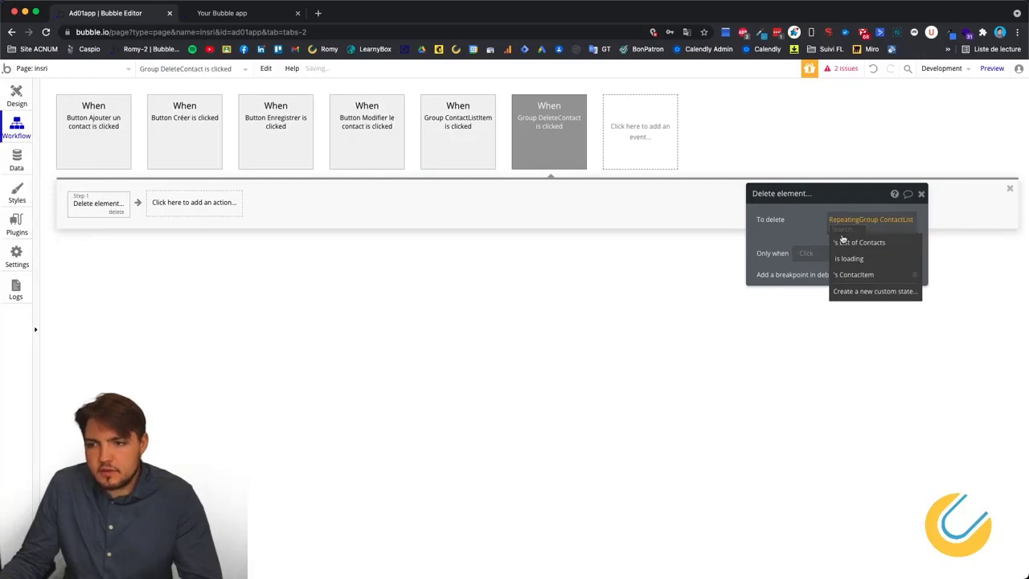
{"action": "left_click", "coordinate": [850, 274]}
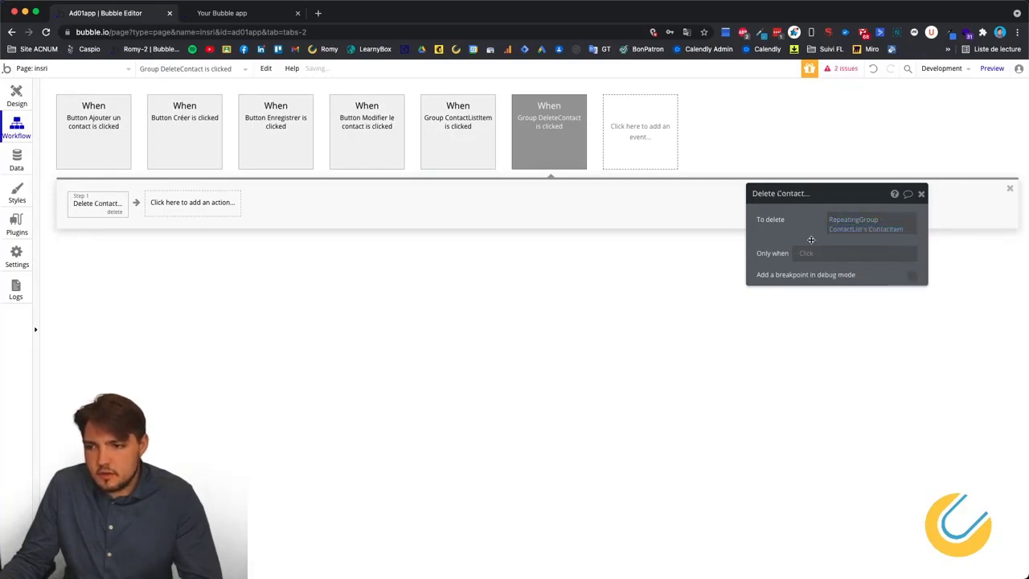
{"action": "left_click", "coordinate": [851, 223]}
{"action": "left_click", "coordinate": [854, 241]}
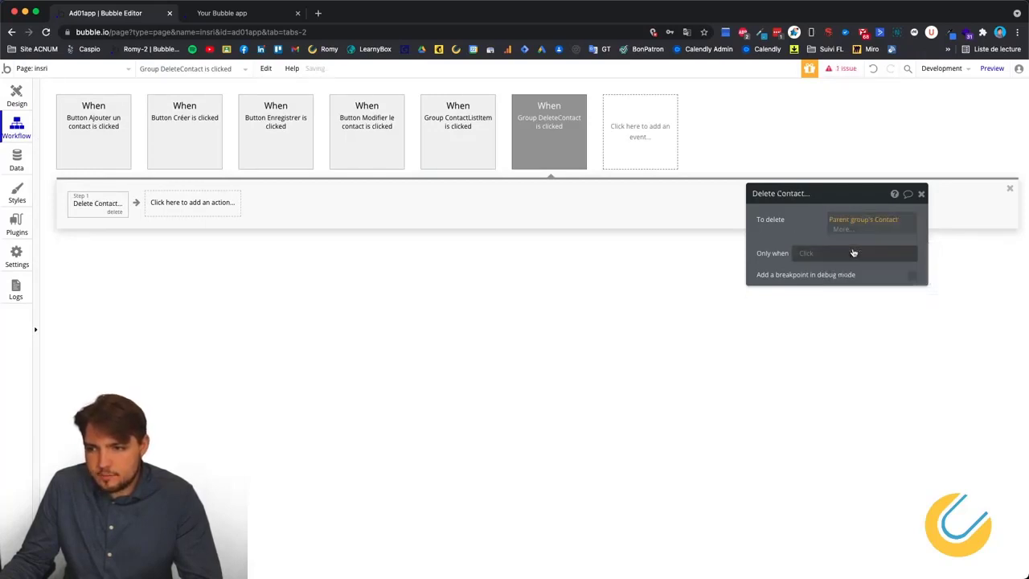
{"action": "left_click", "coordinate": [799, 232]}
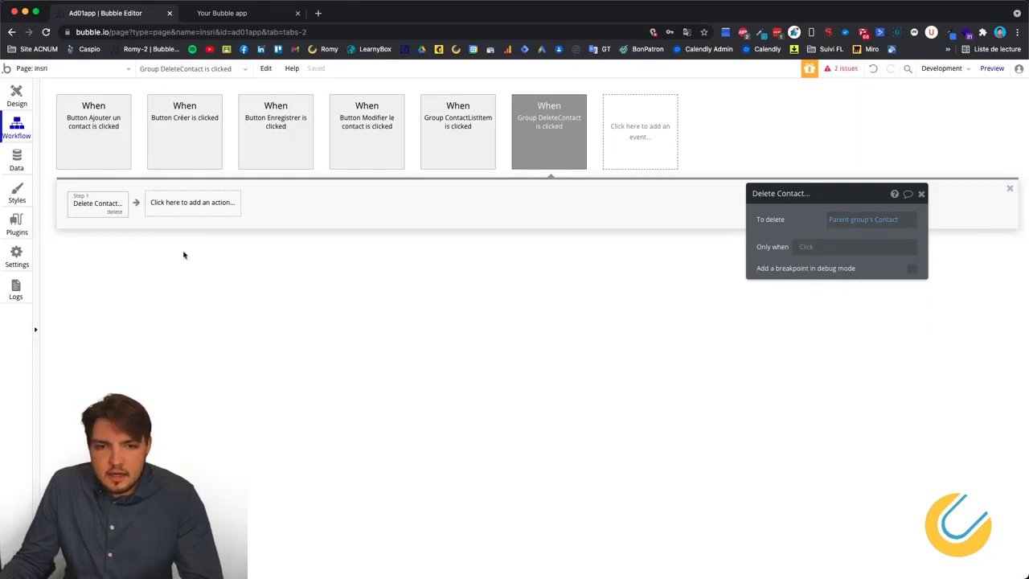
Browse the action list for a second step, then close it without adding anything.
{"action": "left_click", "coordinate": [156, 204]}
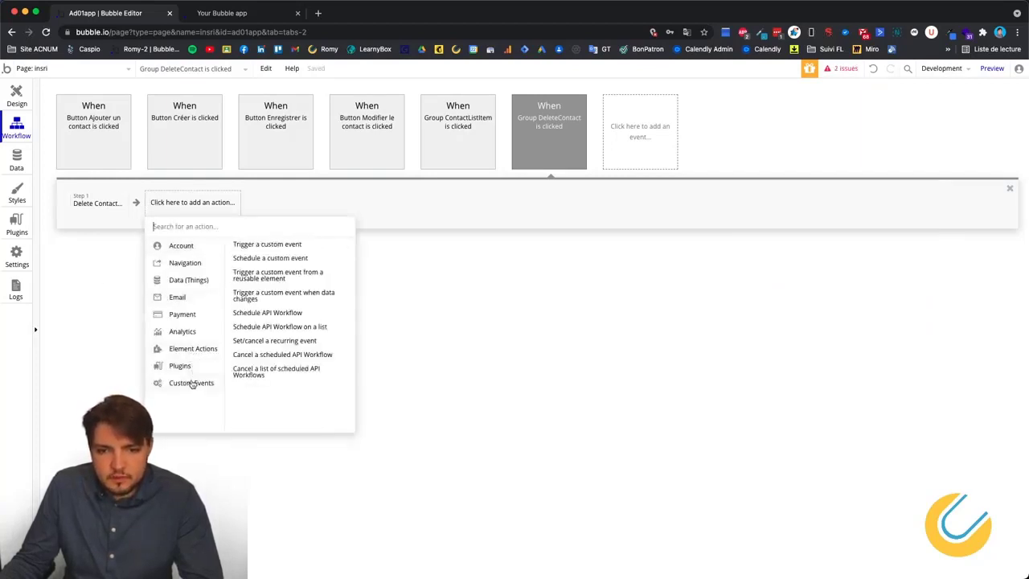
{"action": "mouse_move", "coordinate": [185, 252]}
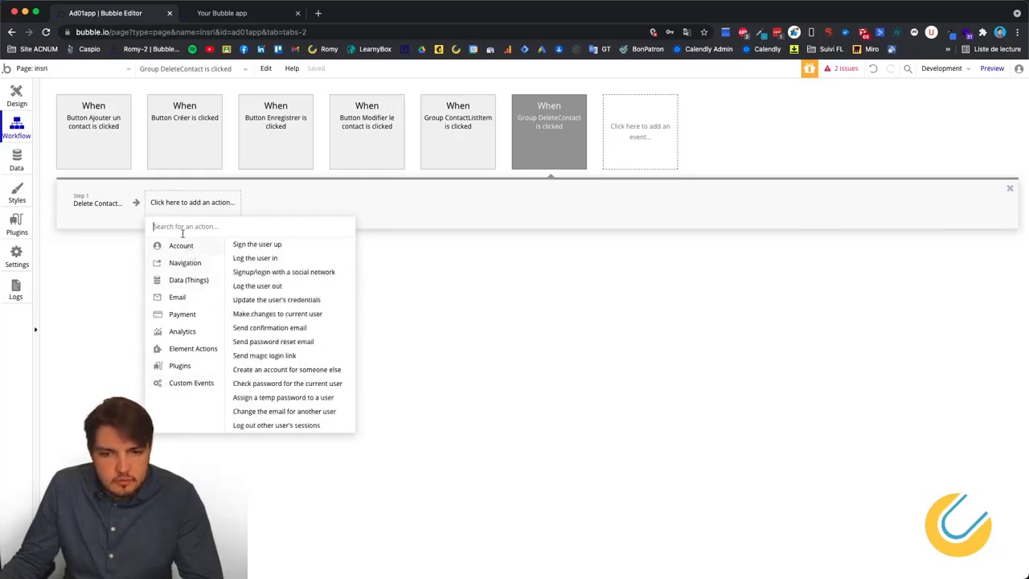
{"action": "mouse_move", "coordinate": [182, 354]}
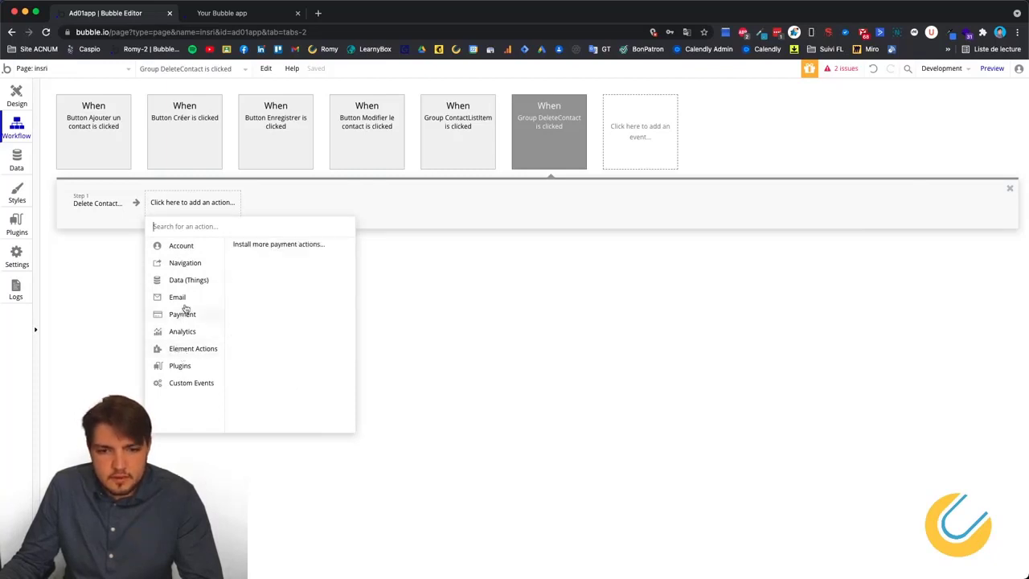
{"action": "mouse_move", "coordinate": [183, 285]}
{"action": "left_click", "coordinate": [79, 312]}
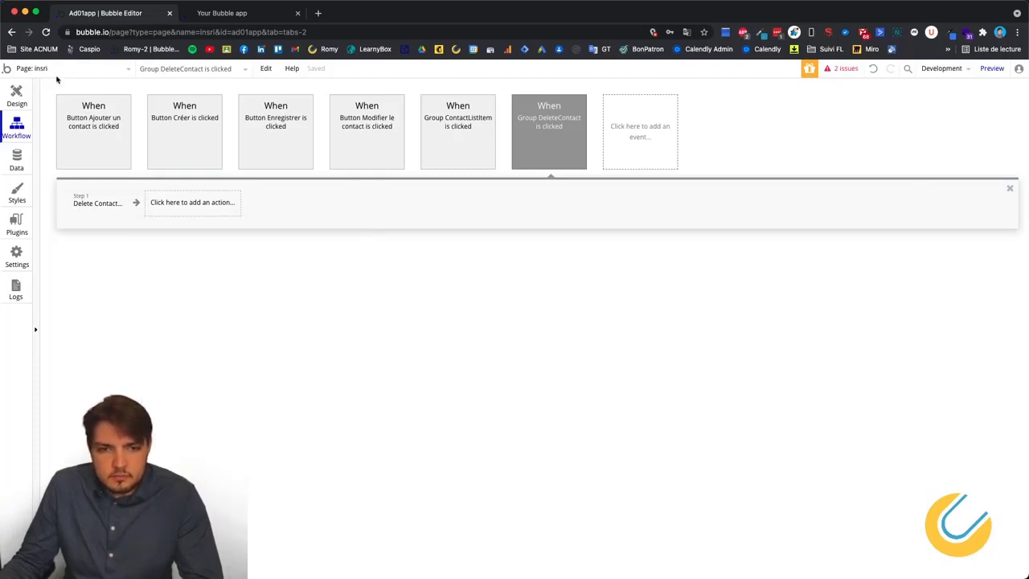
Add a new popup to the page and place a text element inside it.
{"action": "left_click", "coordinate": [15, 95]}
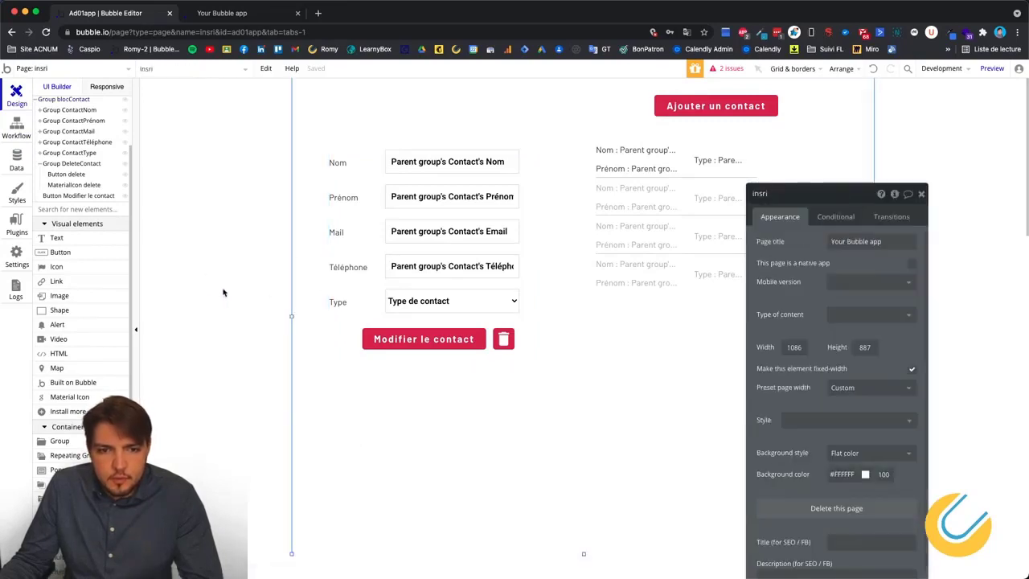
{"action": "scroll", "coordinate": [84, 320], "scroll_direction": "up", "scroll_amount": 3}
{"action": "scroll", "coordinate": [55, 340], "scroll_direction": "down", "scroll_amount": 2}
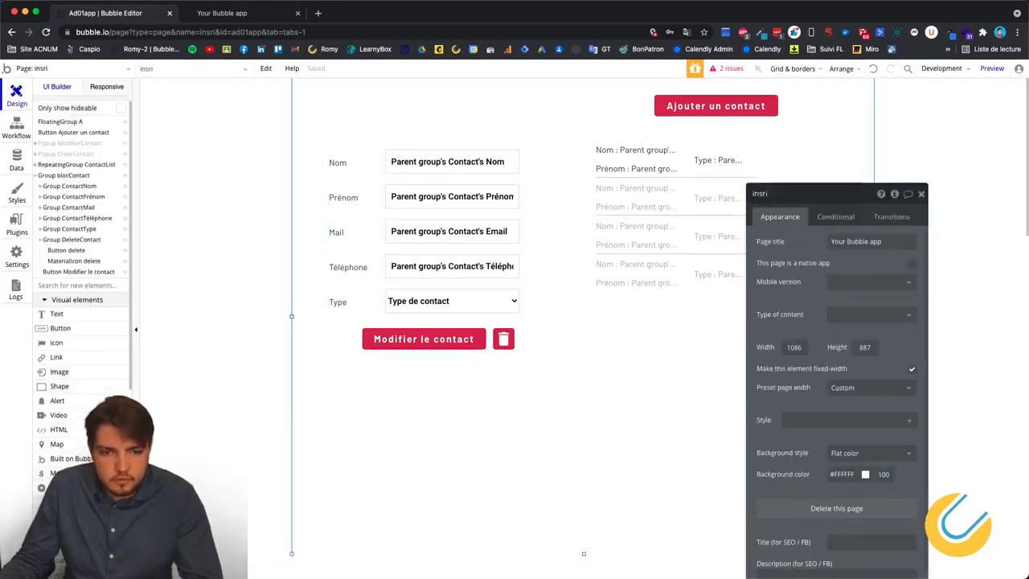
{"action": "left_click", "coordinate": [278, 344]}
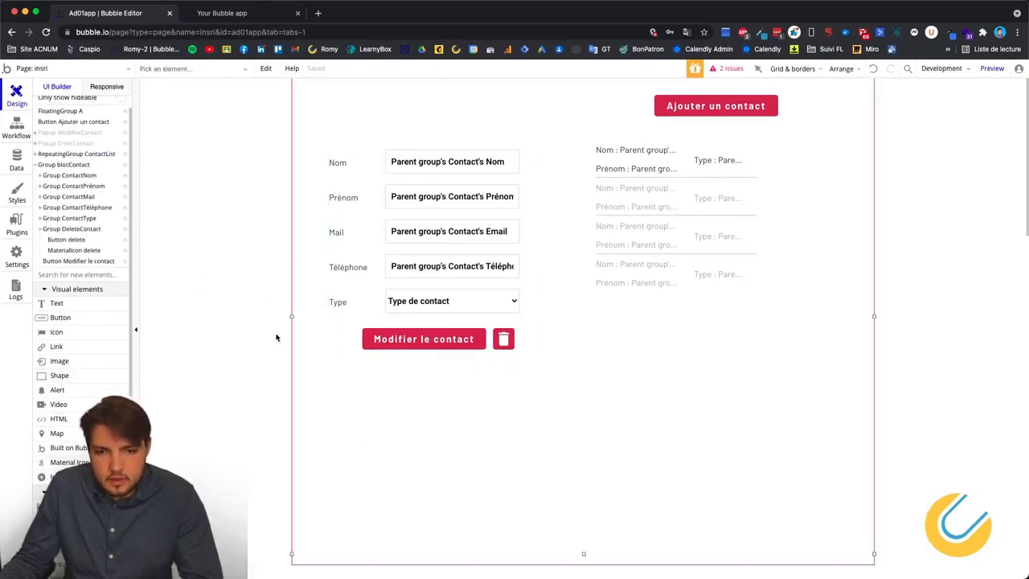
{"action": "left_click", "coordinate": [276, 336]}
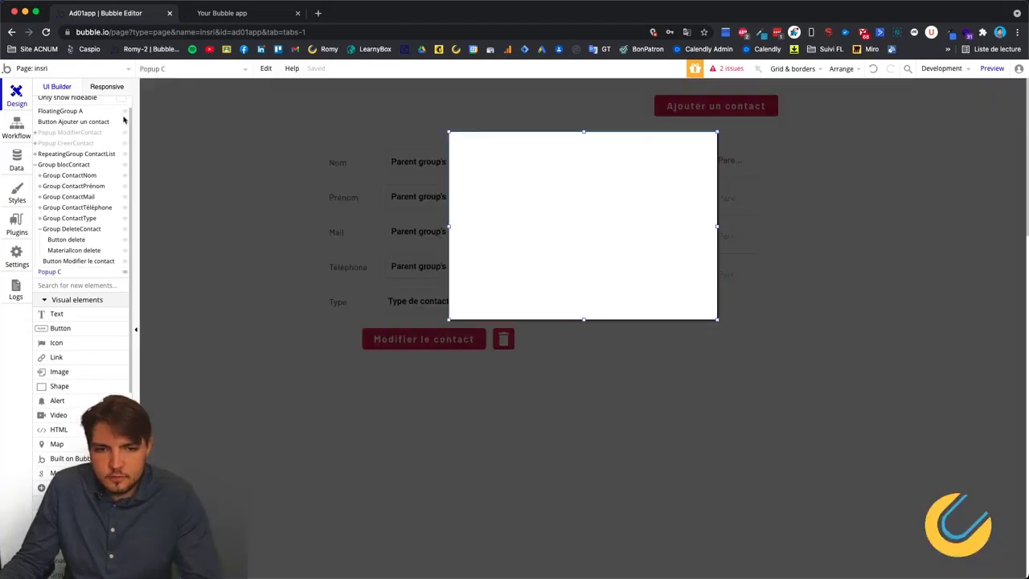
{"action": "left_click", "coordinate": [54, 313]}
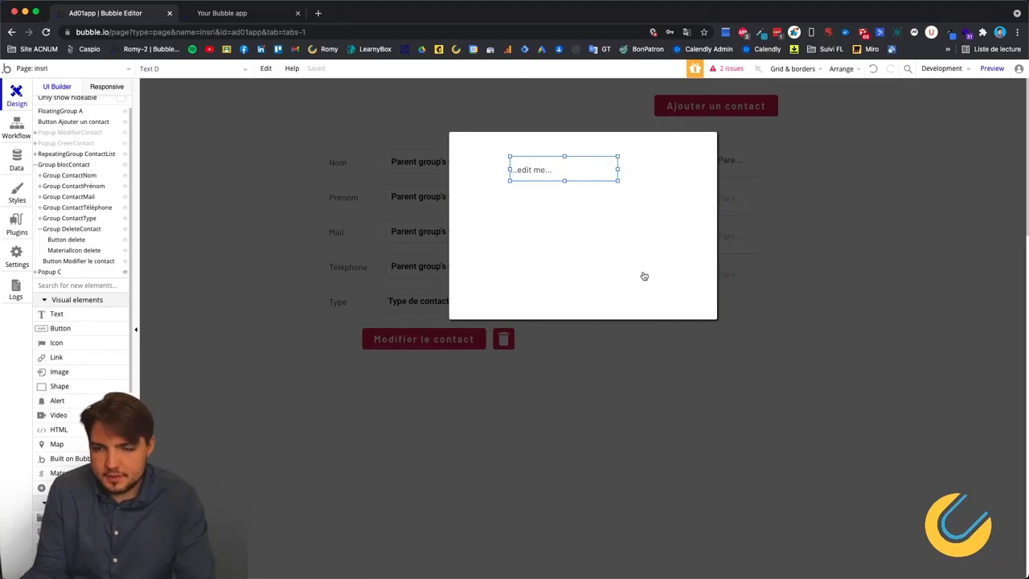
{"action": "double_click", "coordinate": [534, 174]}
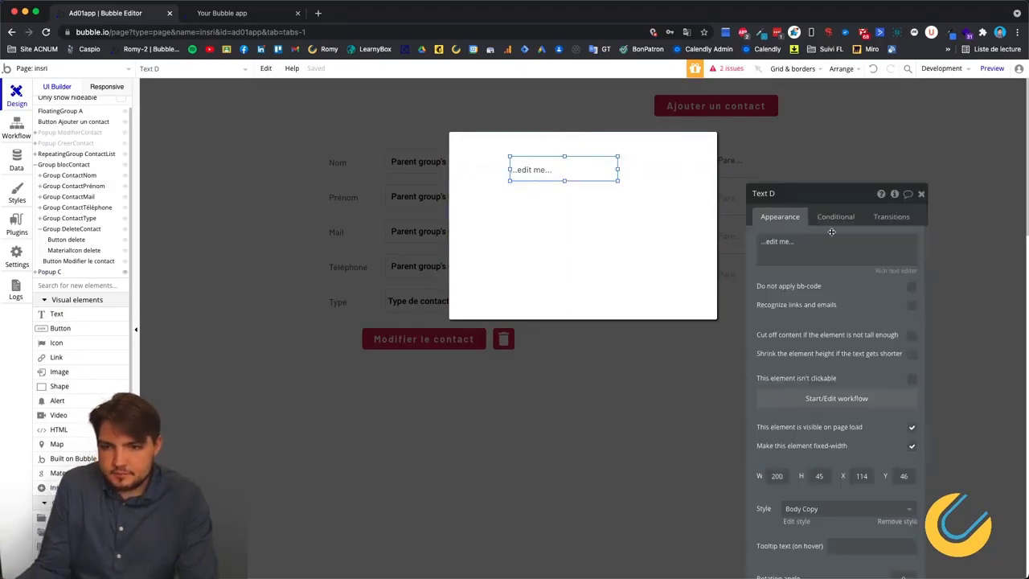
Set the text to 'Êtes-vous sur de vouloir supprimer ce contact' plus ContactList's ContactItem's Nom.
{"action": "triple_click", "coordinate": [857, 243]}
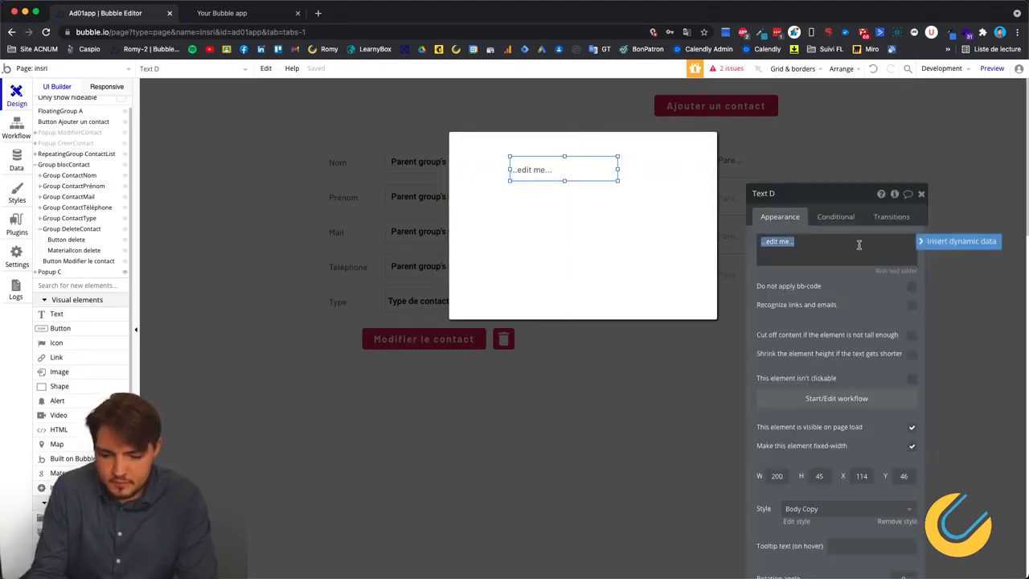
{"action": "type", "text": "^^"}
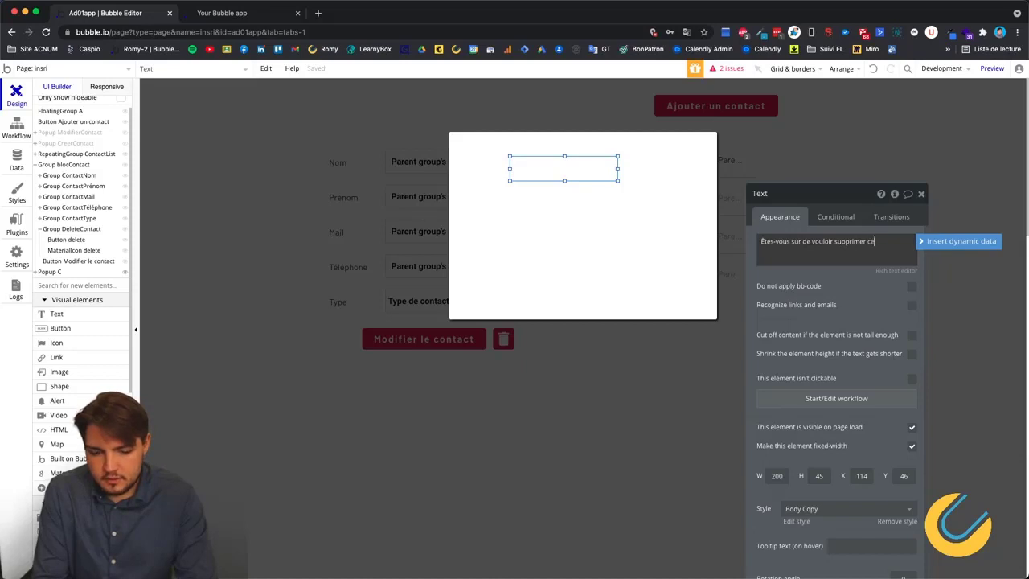
{"action": "type", "text": "t"}
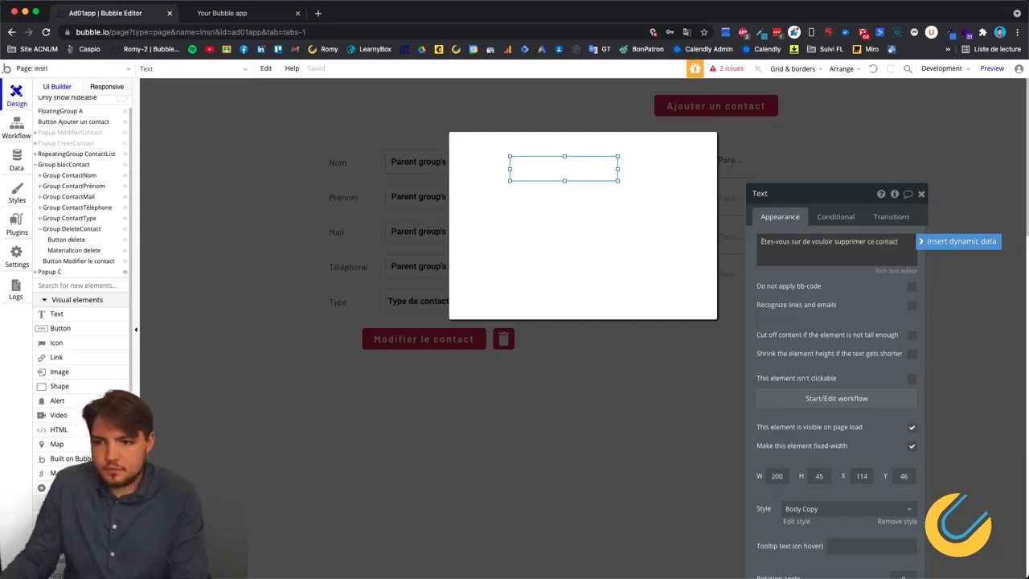
{"action": "key", "text": "Return"}
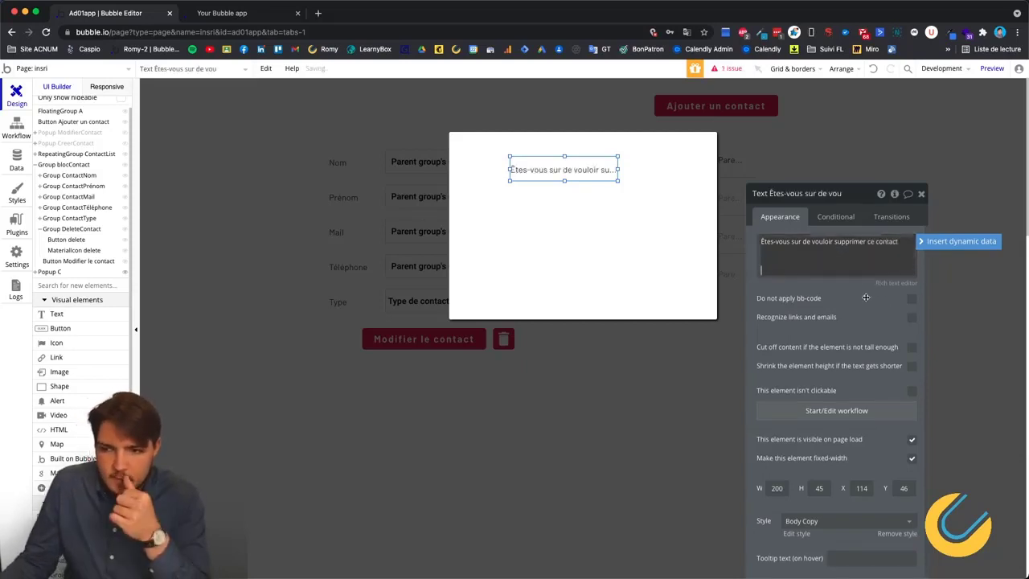
{"action": "key", "text": "super+a"}
{"action": "left_click", "coordinate": [792, 251]}
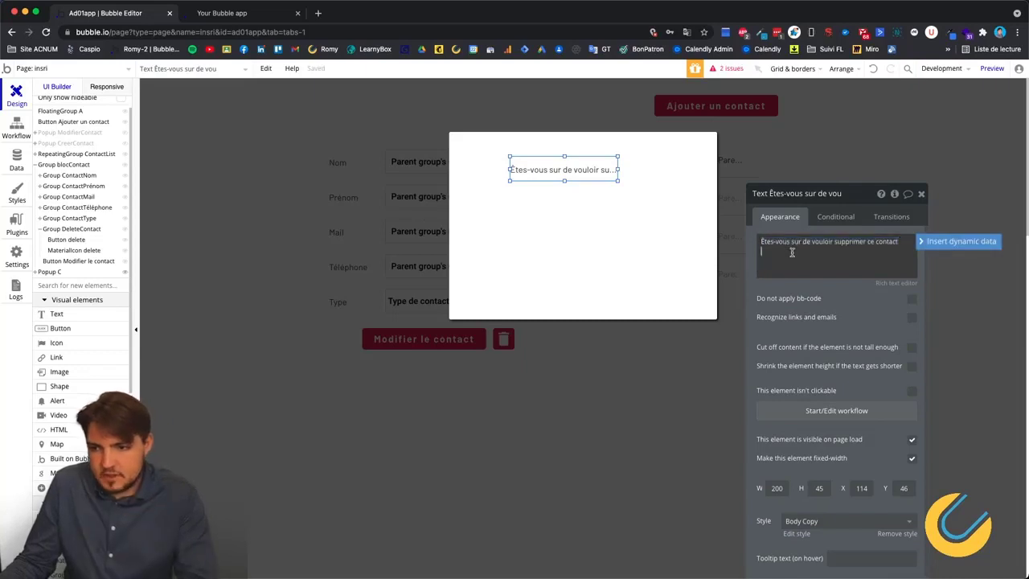
{"action": "left_click", "coordinate": [940, 243]}
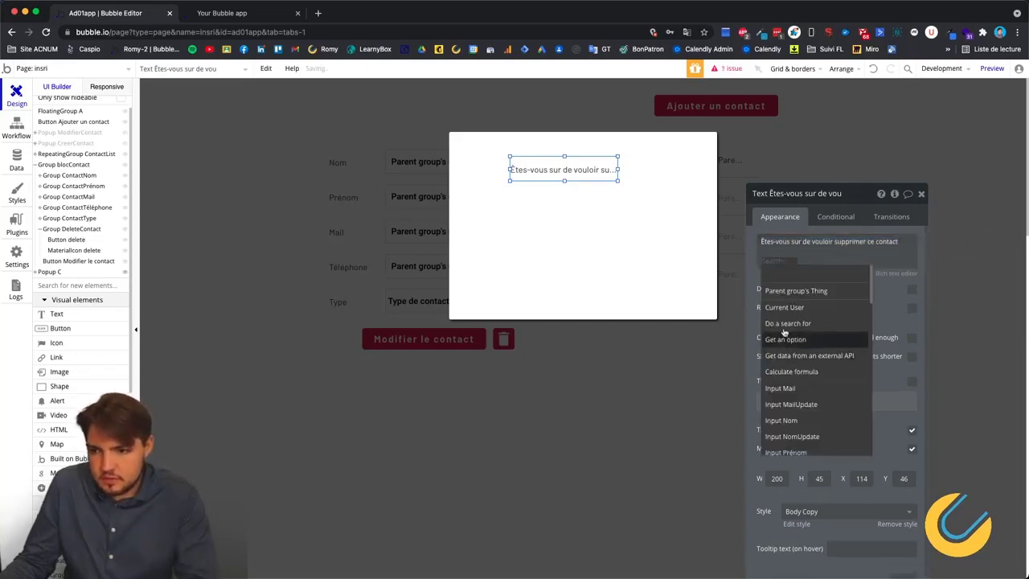
{"action": "scroll", "coordinate": [800, 353], "scroll_direction": "down", "scroll_amount": 5}
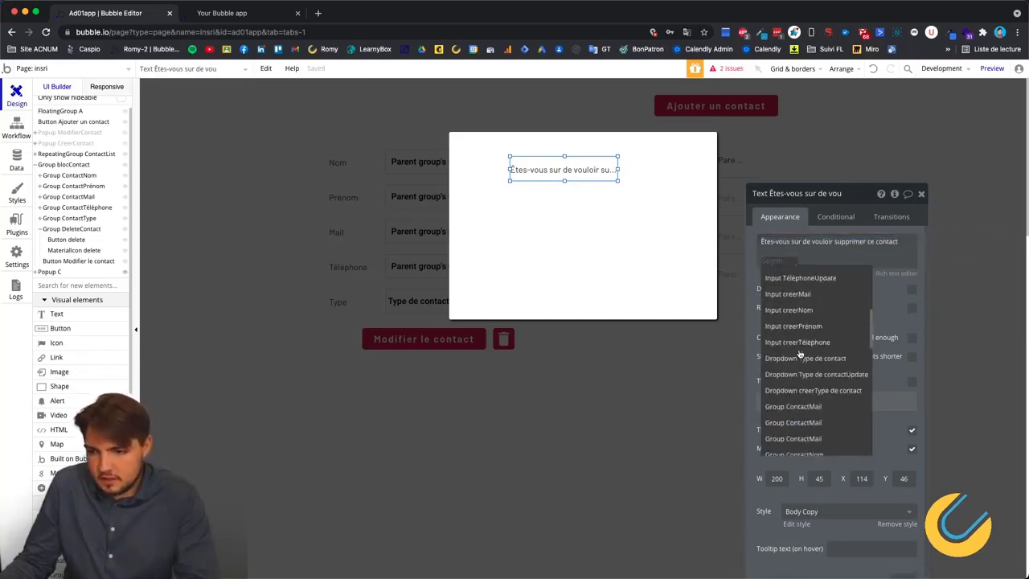
{"action": "scroll", "coordinate": [800, 376], "scroll_direction": "down", "scroll_amount": 5}
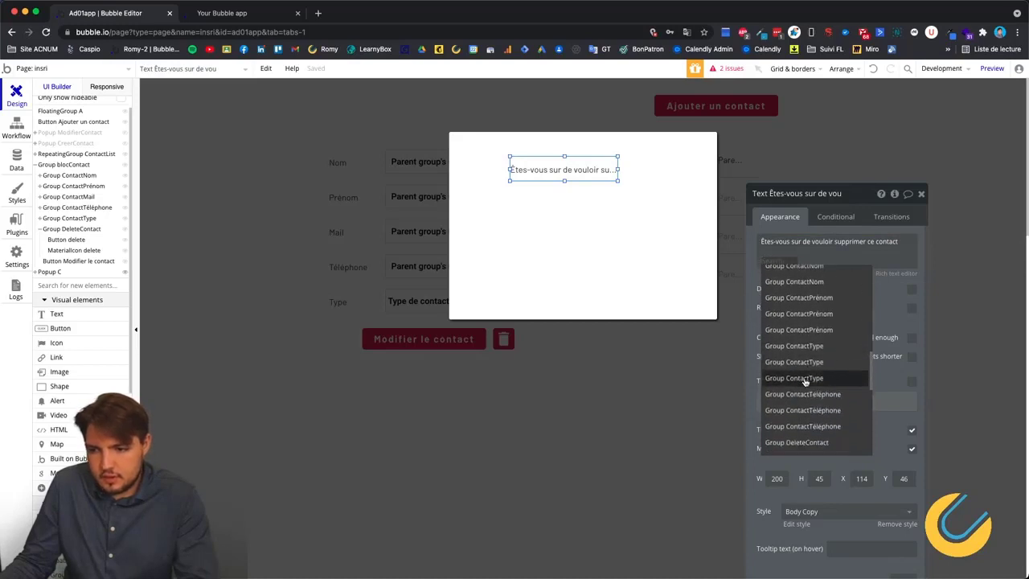
{"action": "left_click", "coordinate": [801, 404]}
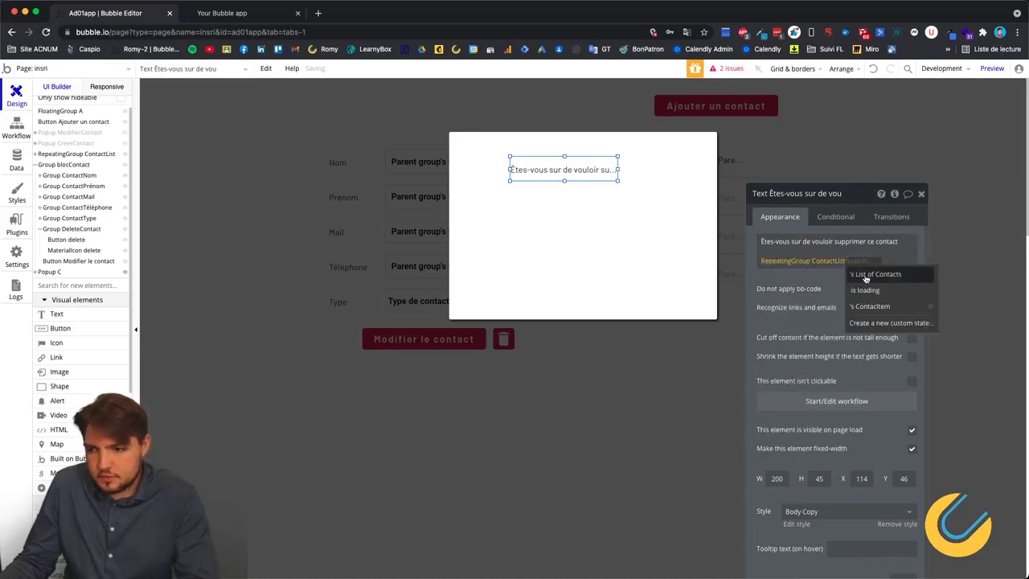
{"action": "left_click", "coordinate": [866, 308]}
{"action": "left_click", "coordinate": [778, 299]}
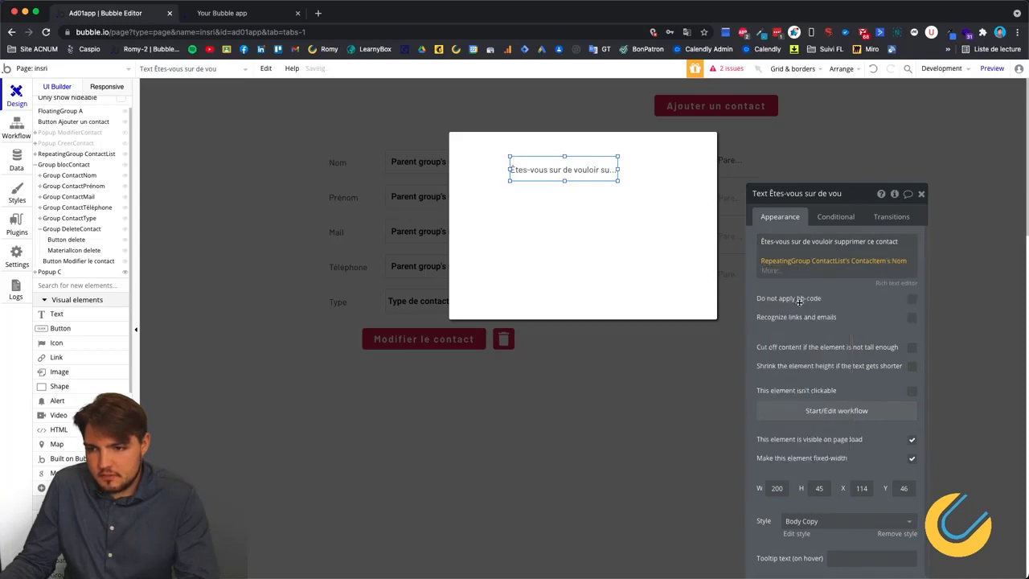
Enlarge the text box and append ContactList's ContactItem's Prénom after the Nom.
{"action": "left_click", "coordinate": [789, 271]}
{"action": "key", "text": "Return"}
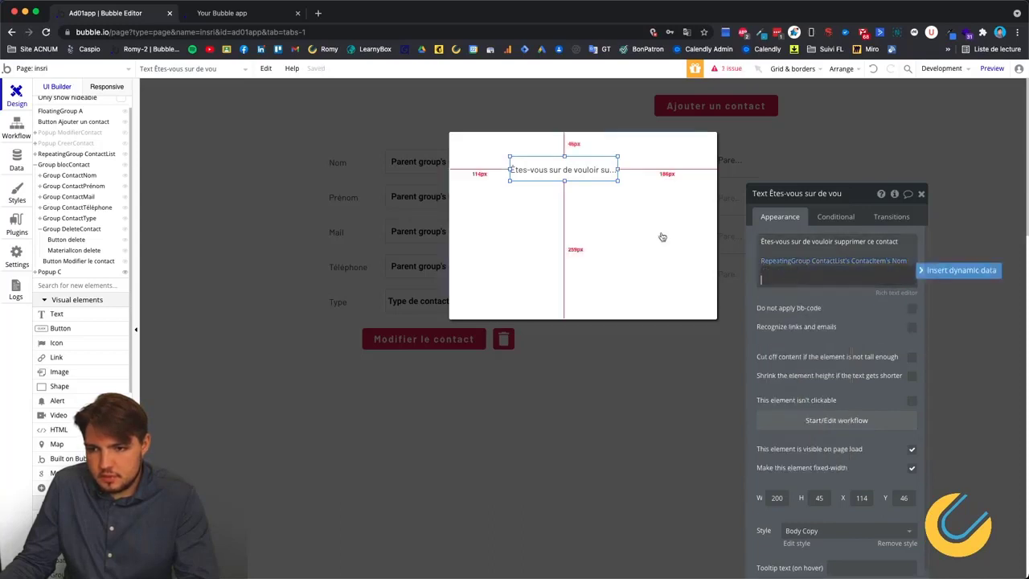
{"action": "left_click_drag", "start_coordinate": [618, 182], "coordinate": [570, 180]}
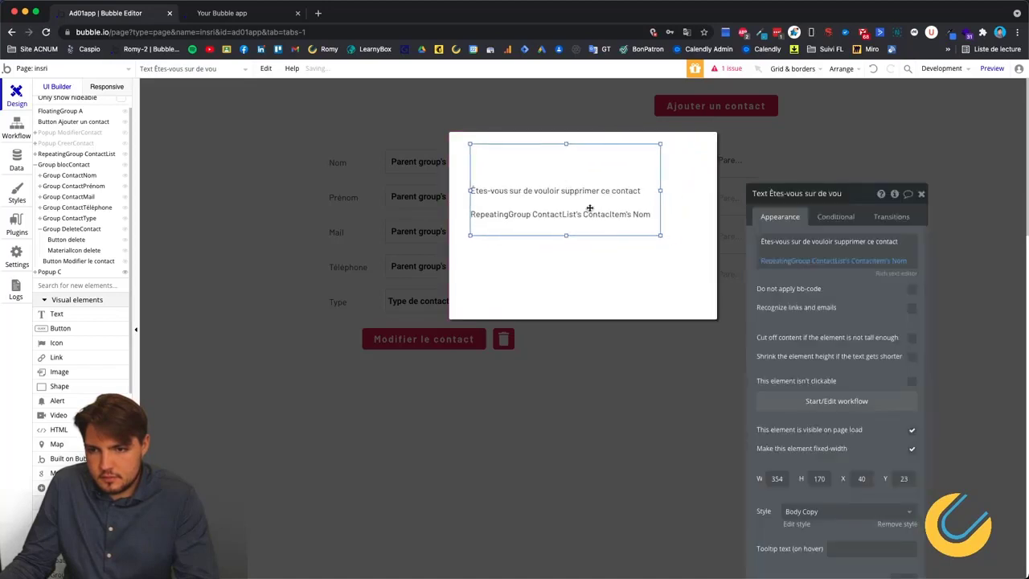
{"action": "left_click_drag", "start_coordinate": [585, 222], "coordinate": [603, 219]}
{"action": "left_click", "coordinate": [900, 265]}
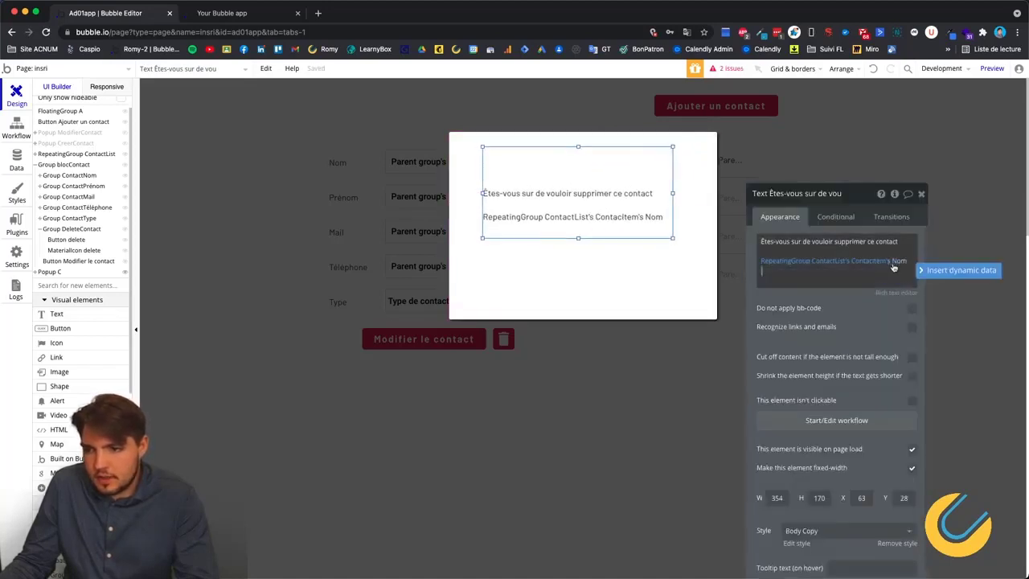
{"action": "left_click", "coordinate": [960, 269]}
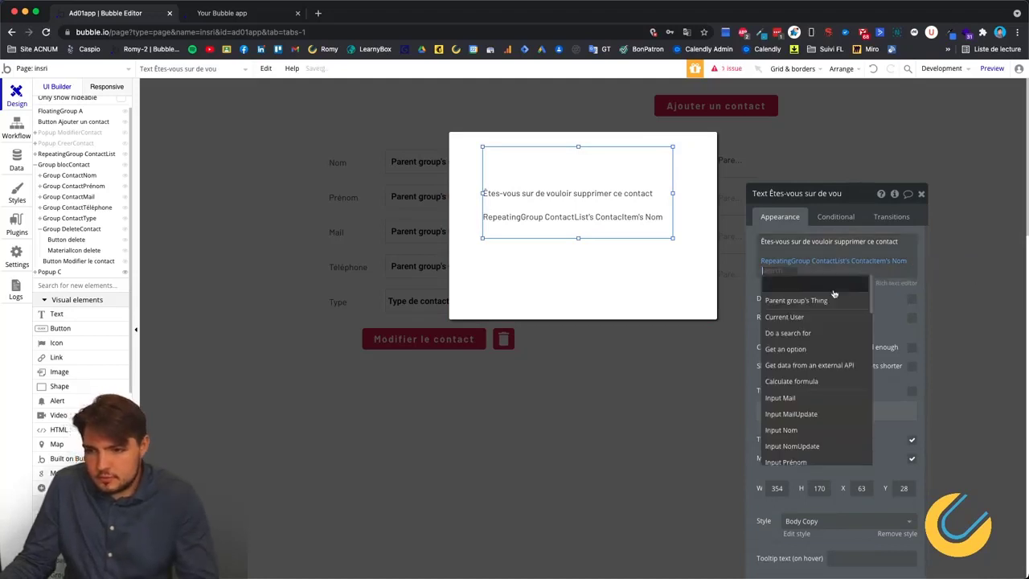
{"action": "scroll", "coordinate": [803, 402], "scroll_direction": "down", "scroll_amount": 10}
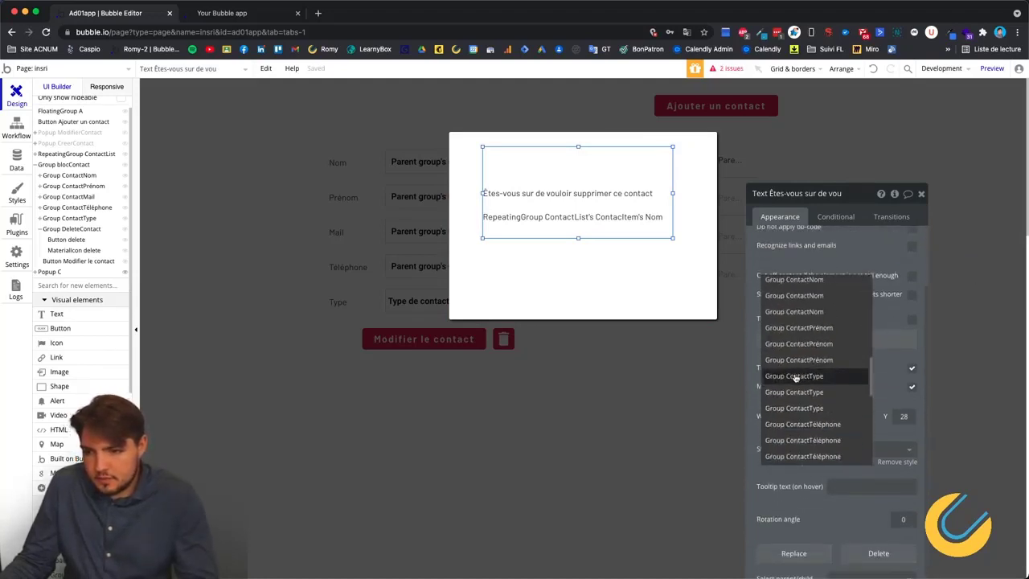
{"action": "left_click", "coordinate": [807, 436]}
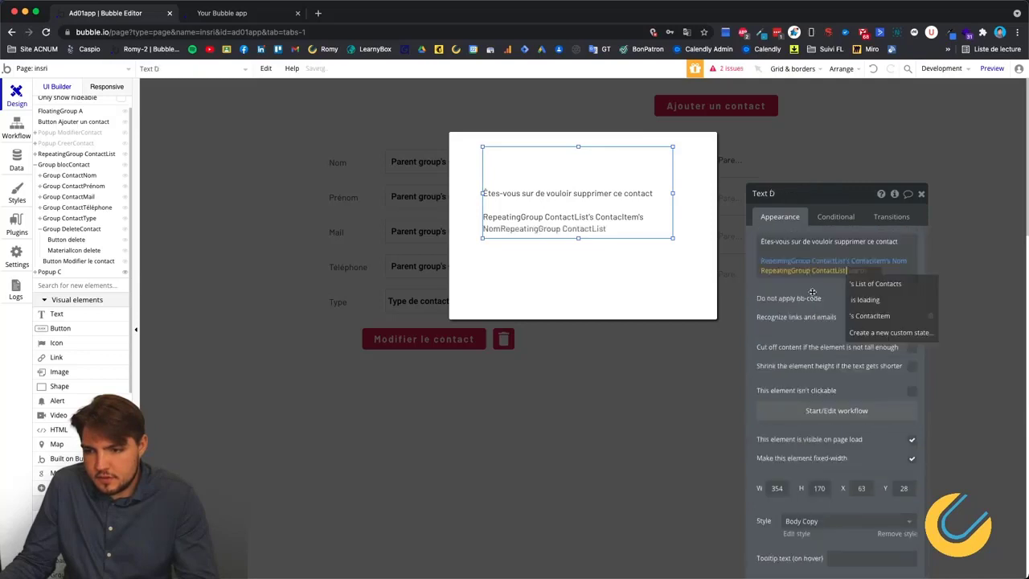
{"action": "left_click", "coordinate": [876, 315]}
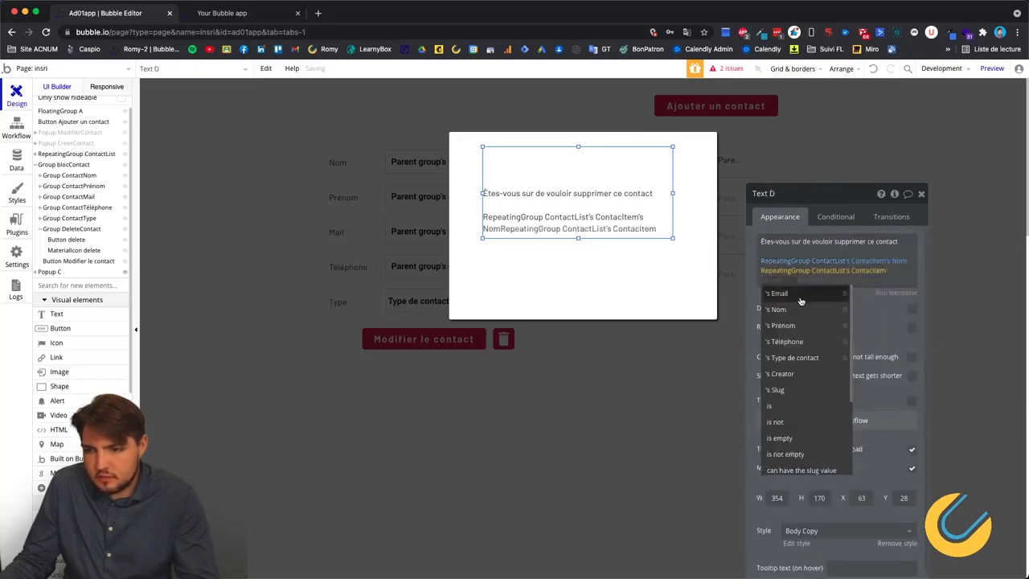
{"action": "scroll", "coordinate": [796, 362], "scroll_direction": "down", "scroll_amount": 5}
{"action": "scroll", "coordinate": [787, 333], "scroll_direction": "down", "scroll_amount": 2}
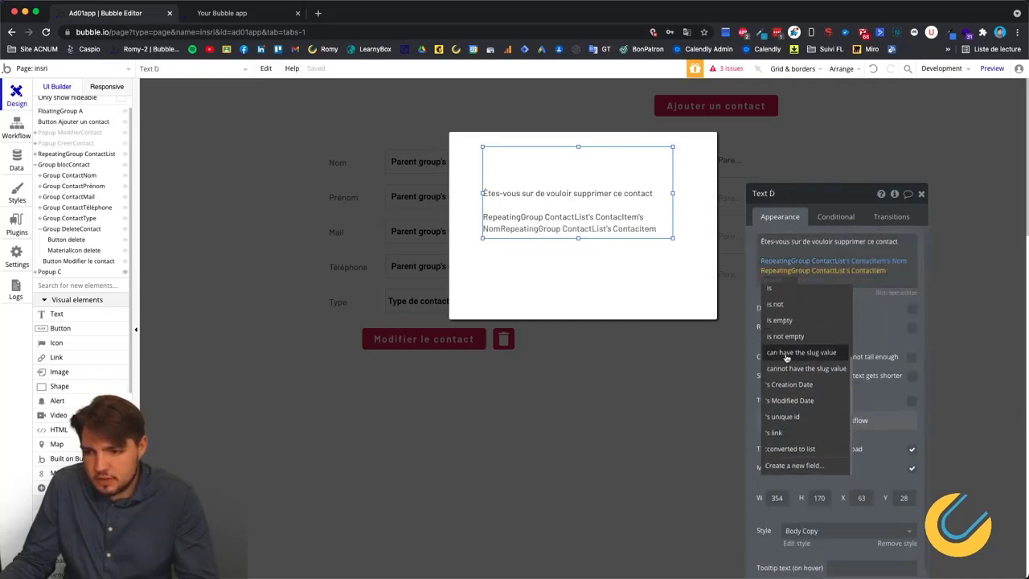
{"action": "scroll", "coordinate": [788, 338], "scroll_direction": "up", "scroll_amount": 5}
{"action": "left_click", "coordinate": [784, 325]}
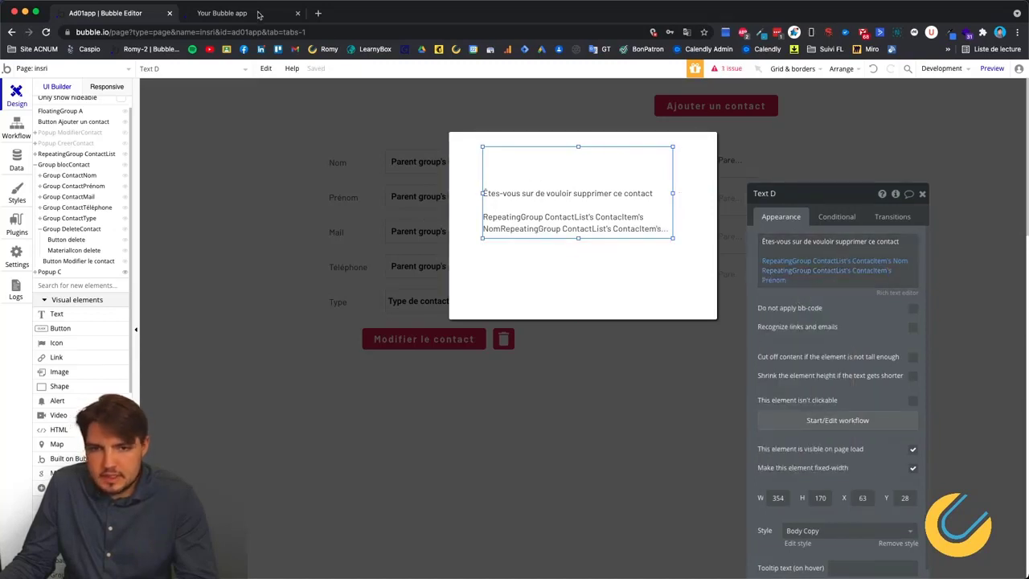
Check the live page, then rename the text element ValidationSuppr.
{"action": "left_click", "coordinate": [218, 21]}
{"action": "left_click", "coordinate": [121, 16]}
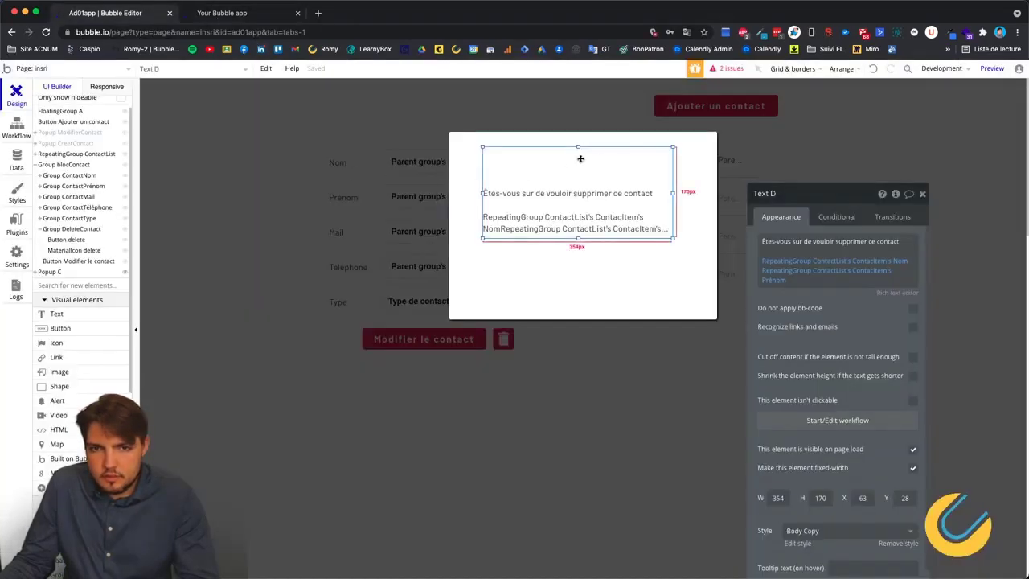
{"action": "key", "text": "BackSpace"}
{"action": "key", "text": "BackSpace"}
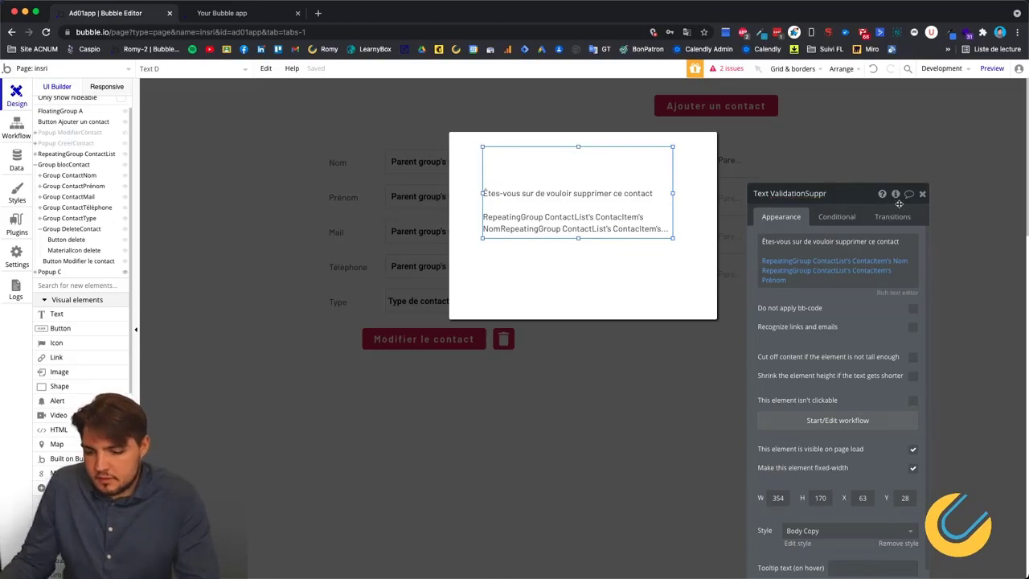
Add a button labelled 'Oui' beneath the question in the popup.
{"action": "left_click", "coordinate": [545, 263]}
{"action": "left_click", "coordinate": [63, 328]}
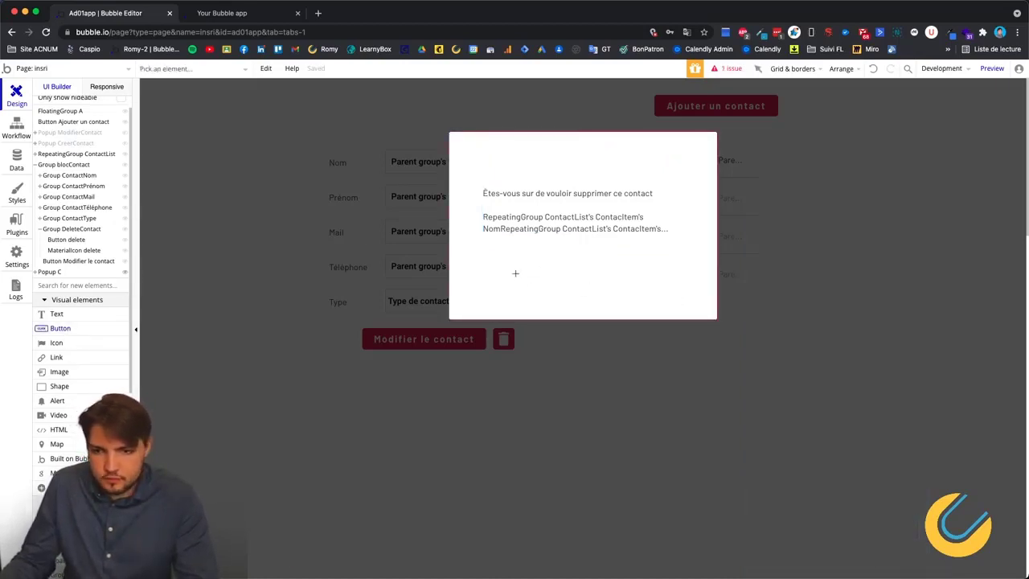
{"action": "left_click", "coordinate": [538, 287]}
{"action": "left_click_drag", "start_coordinate": [530, 287], "coordinate": [515, 282]}
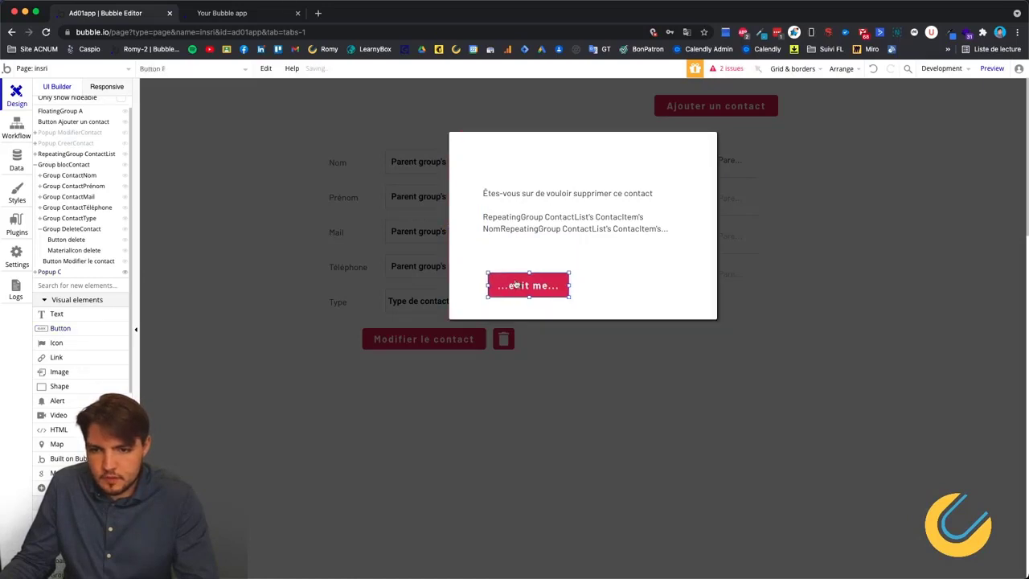
{"action": "double_click", "coordinate": [515, 283]}
{"action": "left_click", "coordinate": [859, 241]}
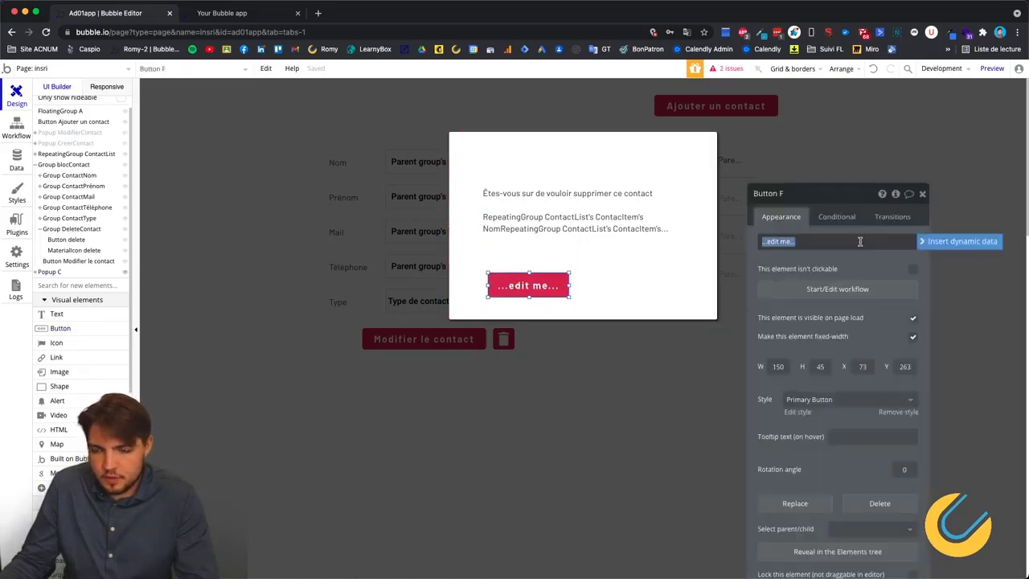
{"action": "type", "text": "Oui"}
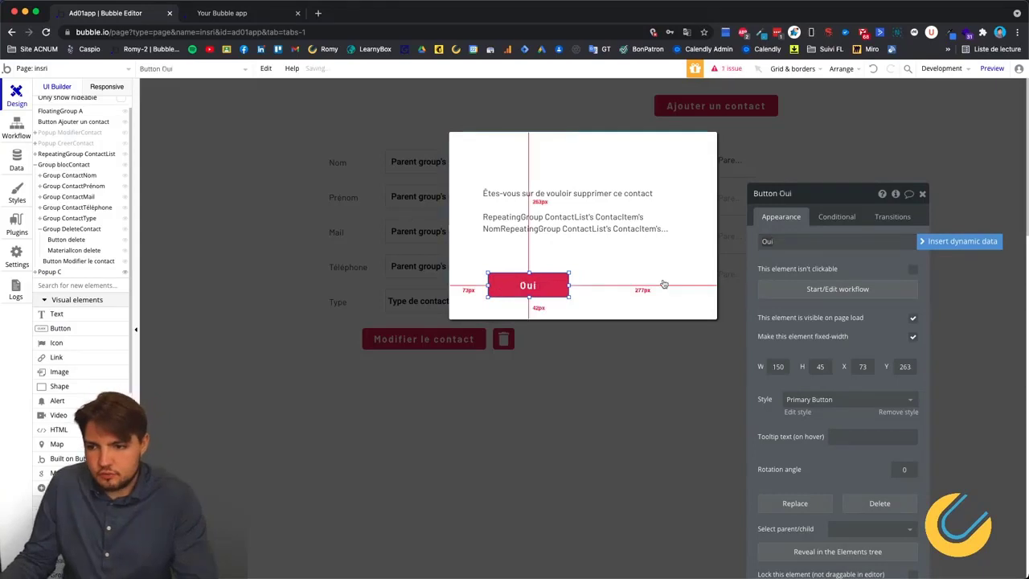
{"action": "left_click", "coordinate": [666, 284]}
Duplicate the Oui button, place the copy to its right, and relabel it 'Non'.
{"action": "left_click", "coordinate": [514, 291]}
{"action": "key", "text": "super+c"}
{"action": "key", "text": "super+v"}
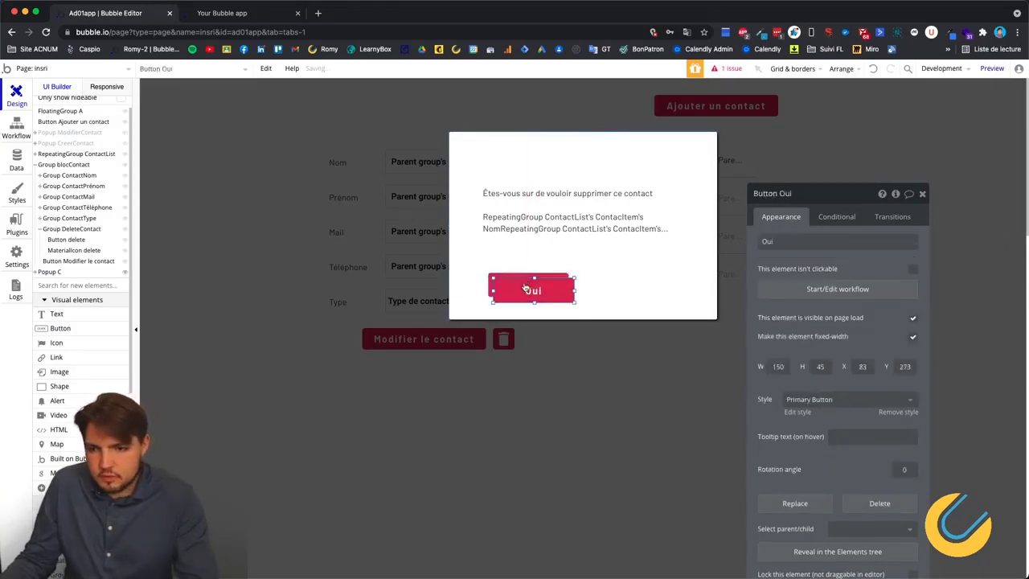
{"action": "left_click_drag", "start_coordinate": [529, 289], "coordinate": [637, 283]}
{"action": "double_click", "coordinate": [635, 284]}
{"action": "left_click", "coordinate": [790, 241]}
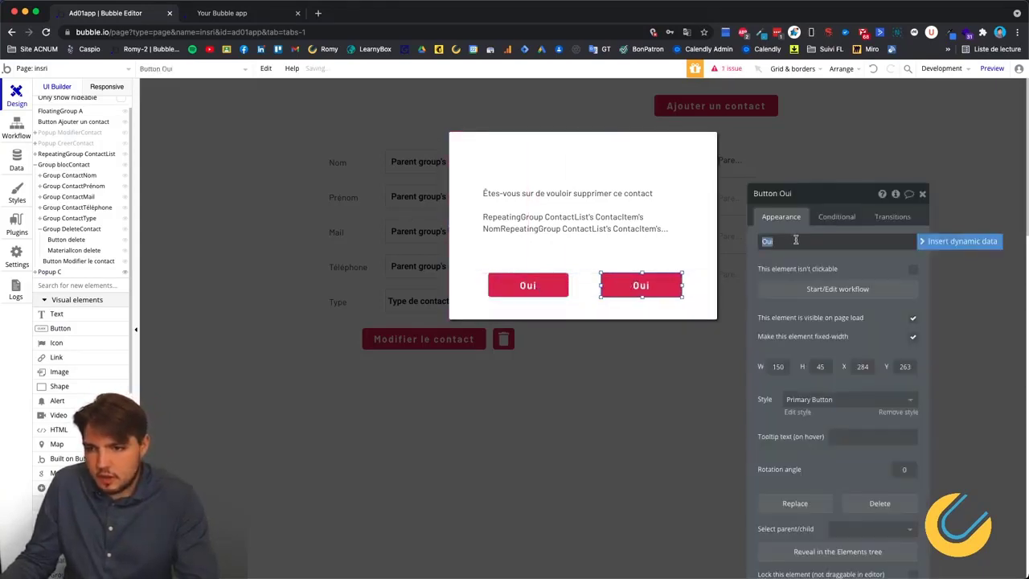
{"action": "type", "text": "Non"}
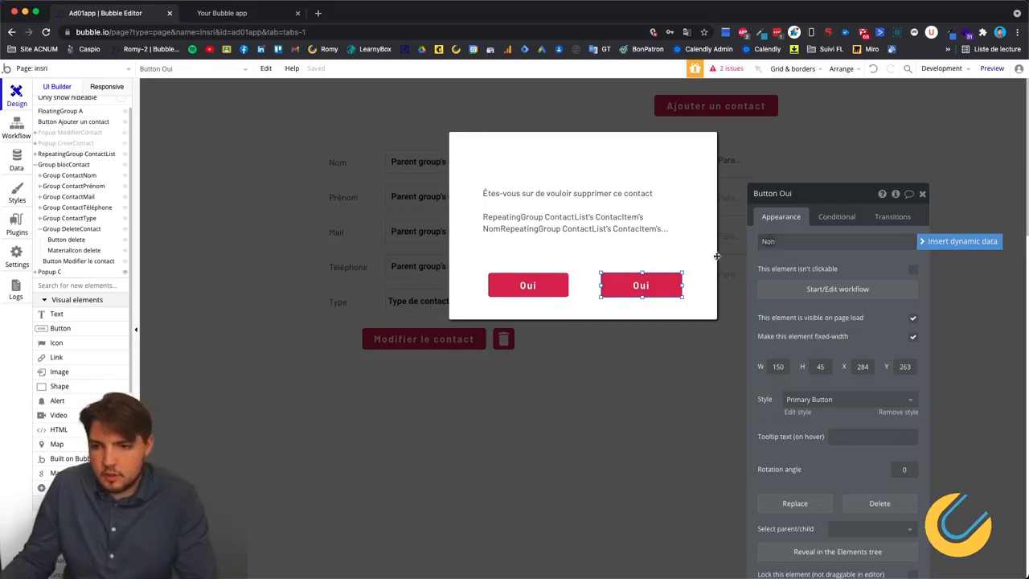
{"action": "left_click", "coordinate": [588, 259]}
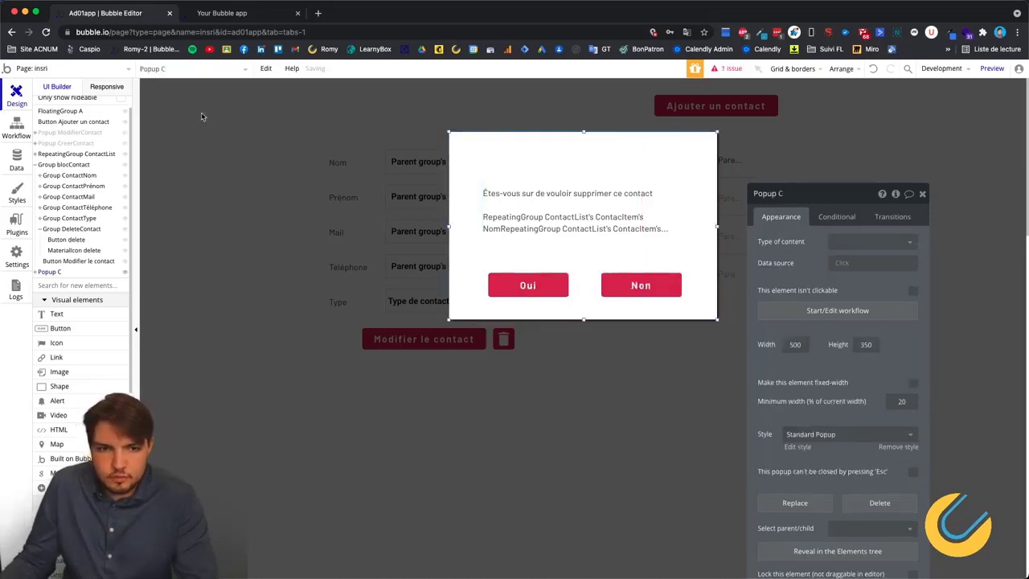
{"action": "left_click", "coordinate": [482, 286]}
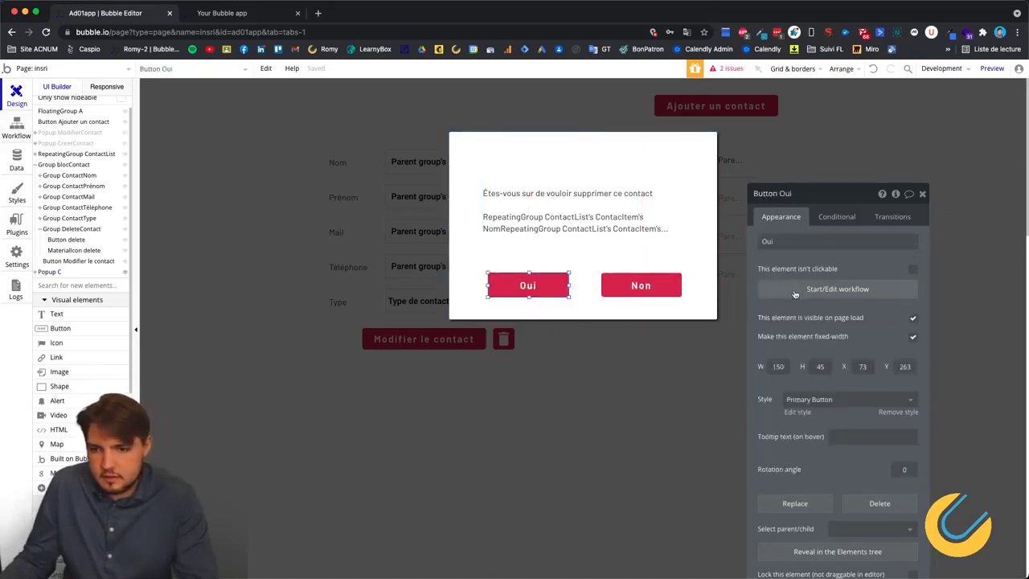
Copy the Delete Contact step from Group DeleteContact's workflow into Button Oui's click workflow.
{"action": "left_click", "coordinate": [838, 294]}
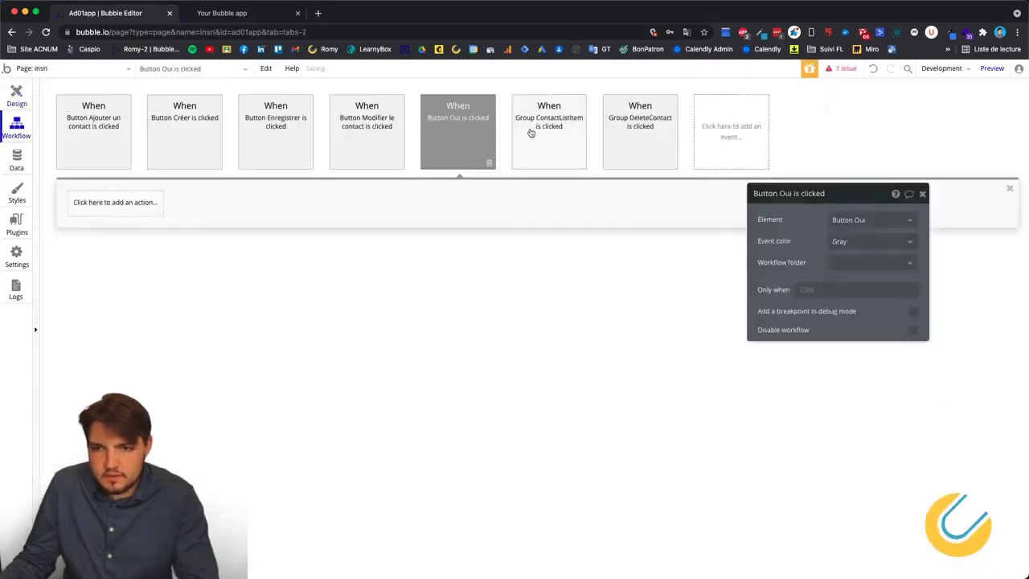
{"action": "left_click", "coordinate": [645, 147]}
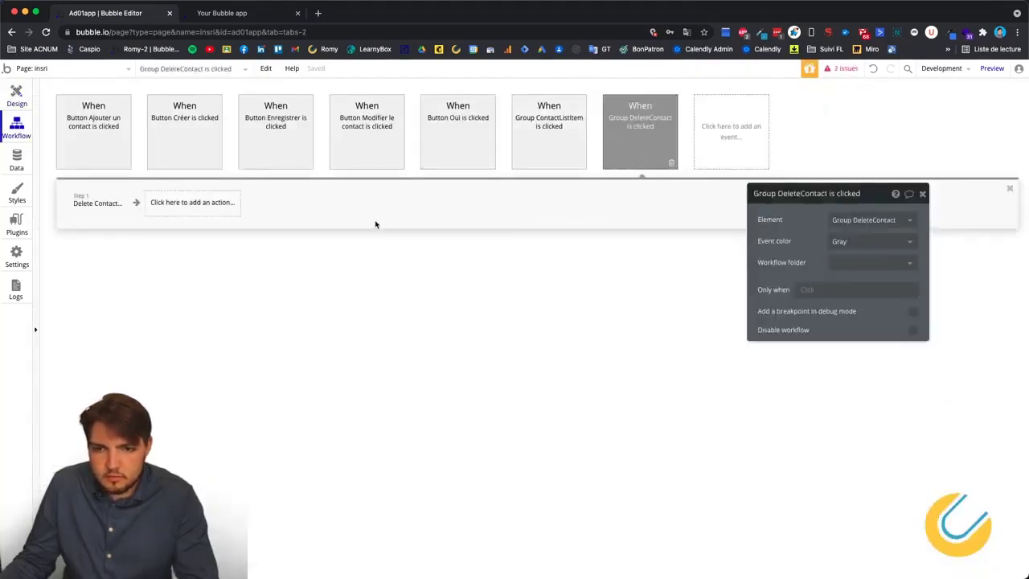
{"action": "right_click", "coordinate": [95, 206]}
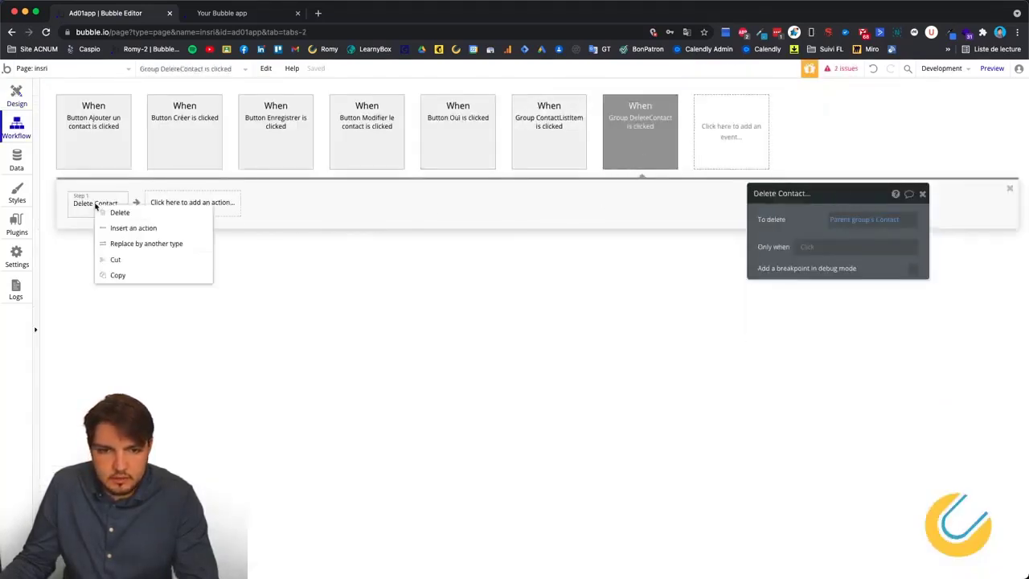
{"action": "left_click", "coordinate": [127, 276]}
{"action": "left_click", "coordinate": [554, 134]}
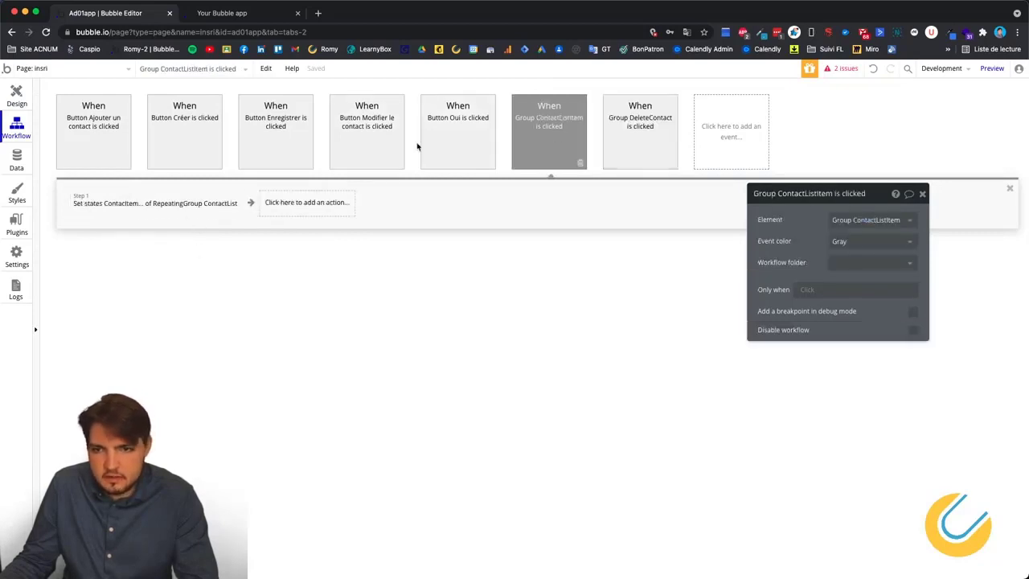
{"action": "left_click", "coordinate": [452, 140]}
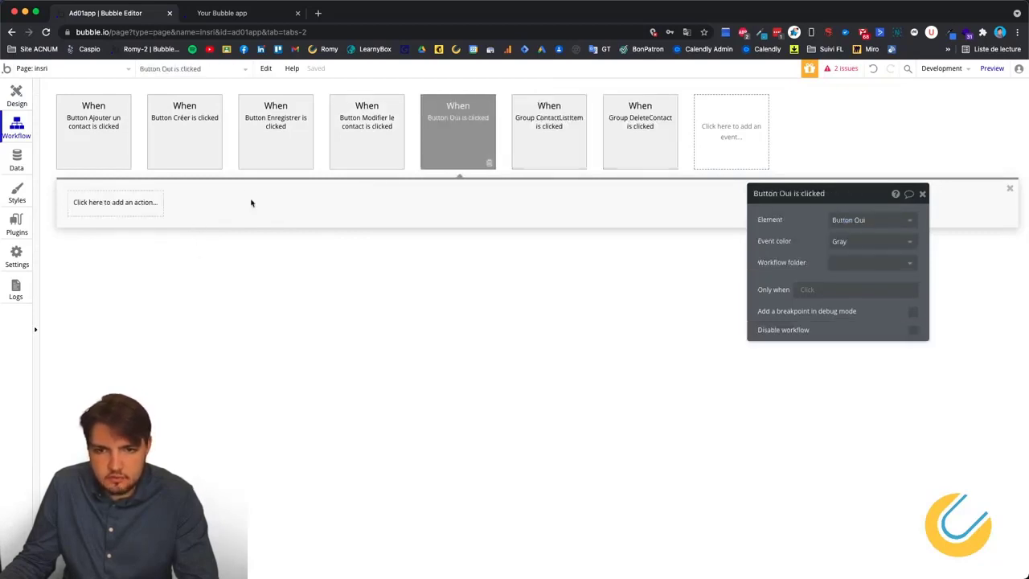
{"action": "right_click", "coordinate": [96, 213]}
{"action": "left_click", "coordinate": [133, 287]}
Delete the original Delete Contact step from Group DeleteContact's click workflow.
{"action": "left_click", "coordinate": [645, 142]}
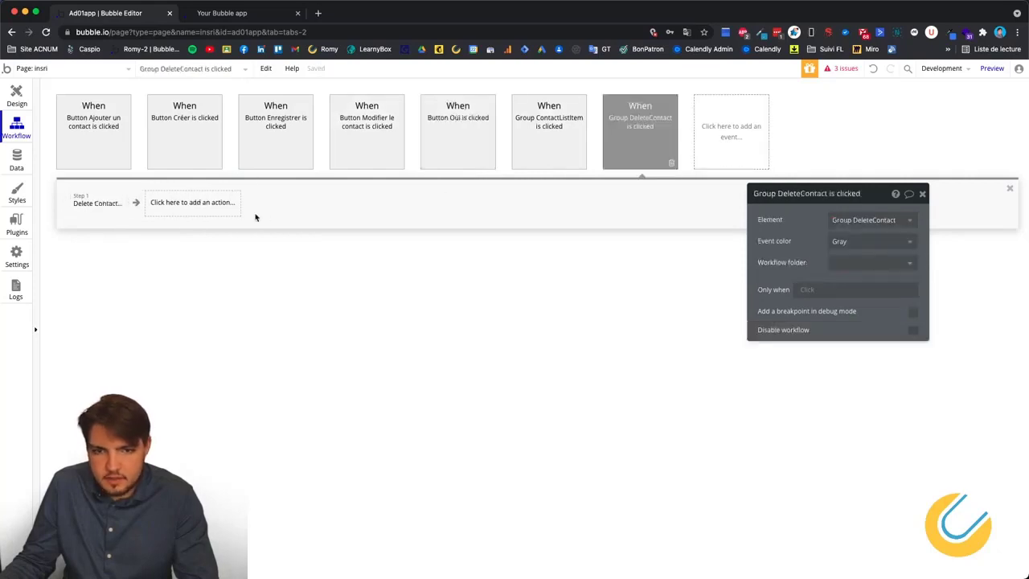
{"action": "left_click", "coordinate": [115, 206]}
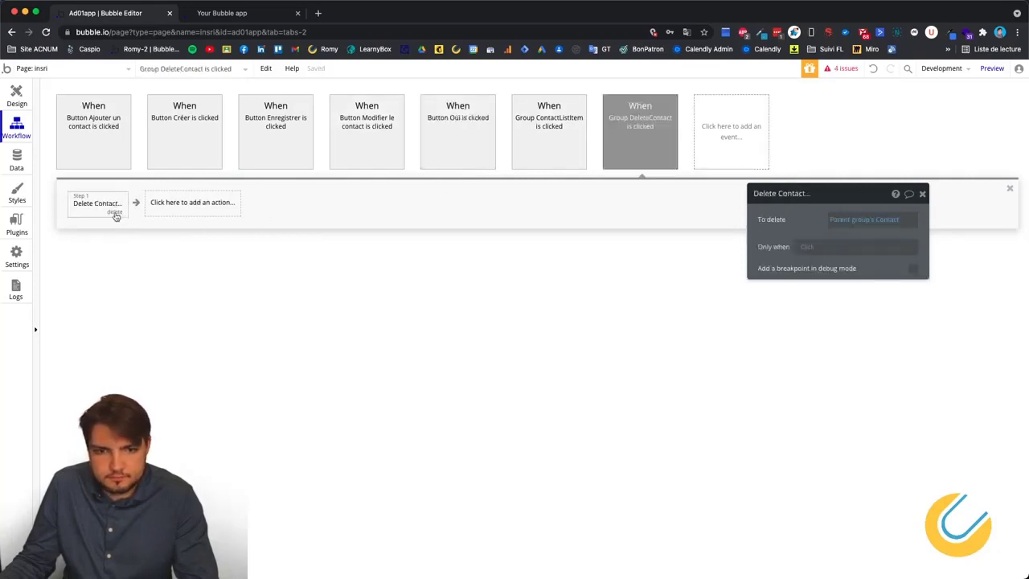
{"action": "left_click", "coordinate": [115, 213]}
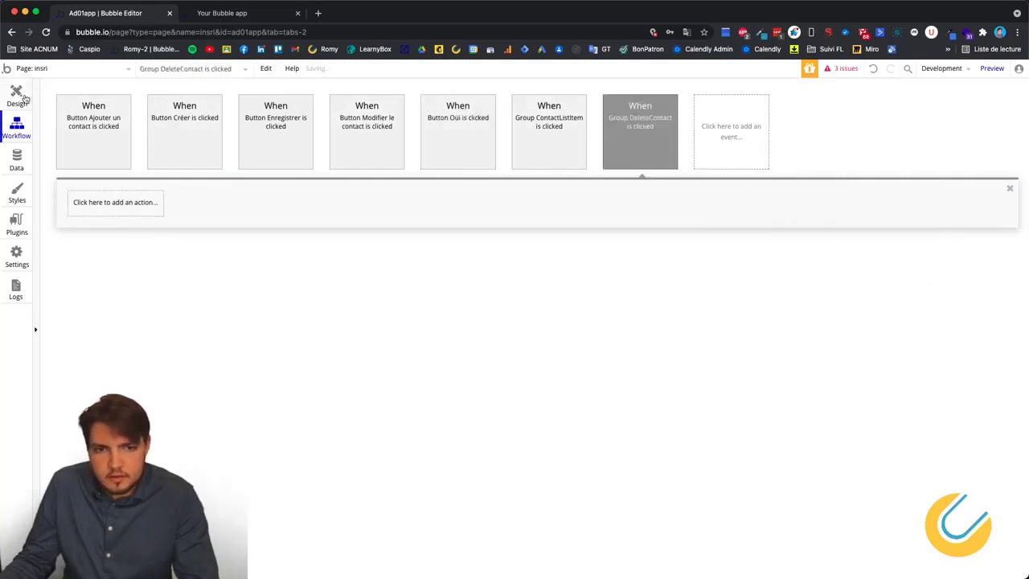
{"action": "left_click", "coordinate": [24, 98]}
Give Button Non a click workflow that hides Popup C.
{"action": "left_click", "coordinate": [635, 303]}
{"action": "left_click", "coordinate": [626, 289]}
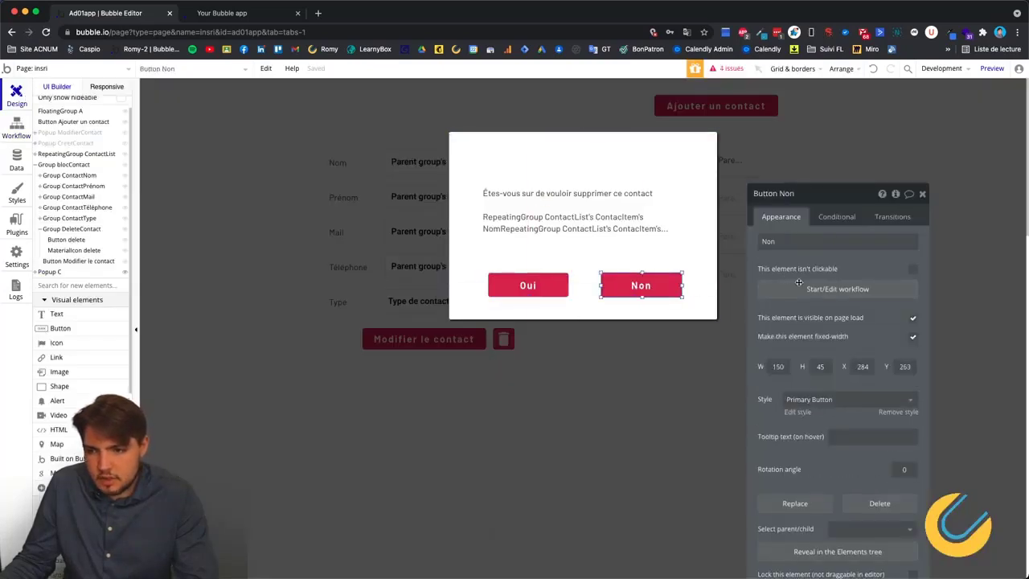
{"action": "left_click", "coordinate": [800, 285]}
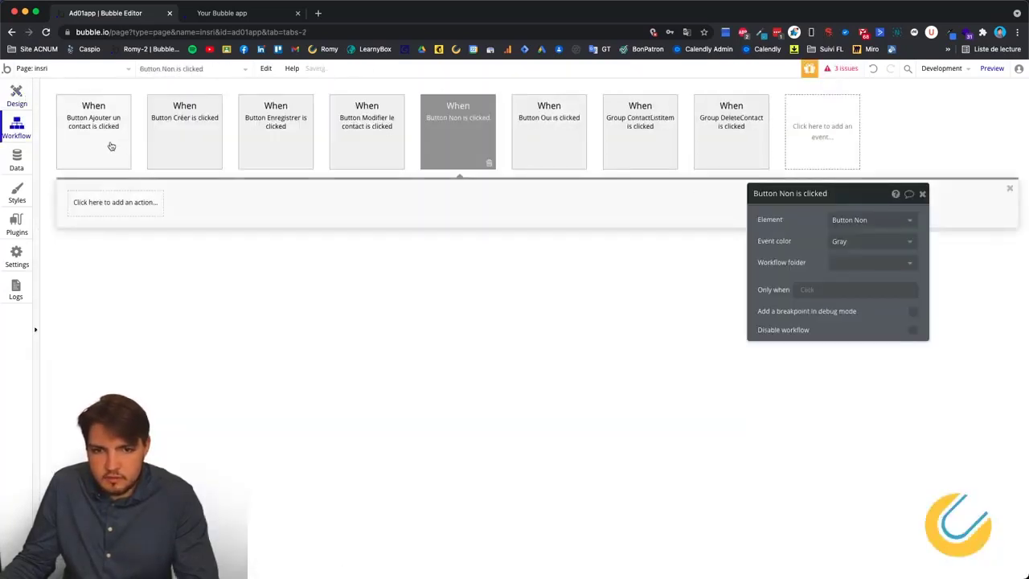
{"action": "left_click", "coordinate": [106, 203]}
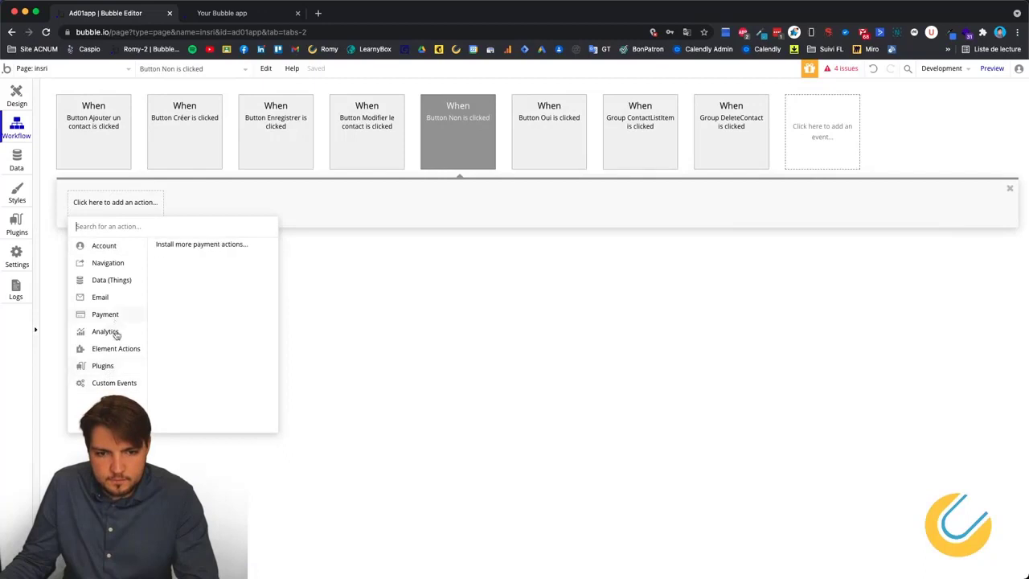
{"action": "mouse_move", "coordinate": [116, 351]}
{"action": "left_click", "coordinate": [225, 254]}
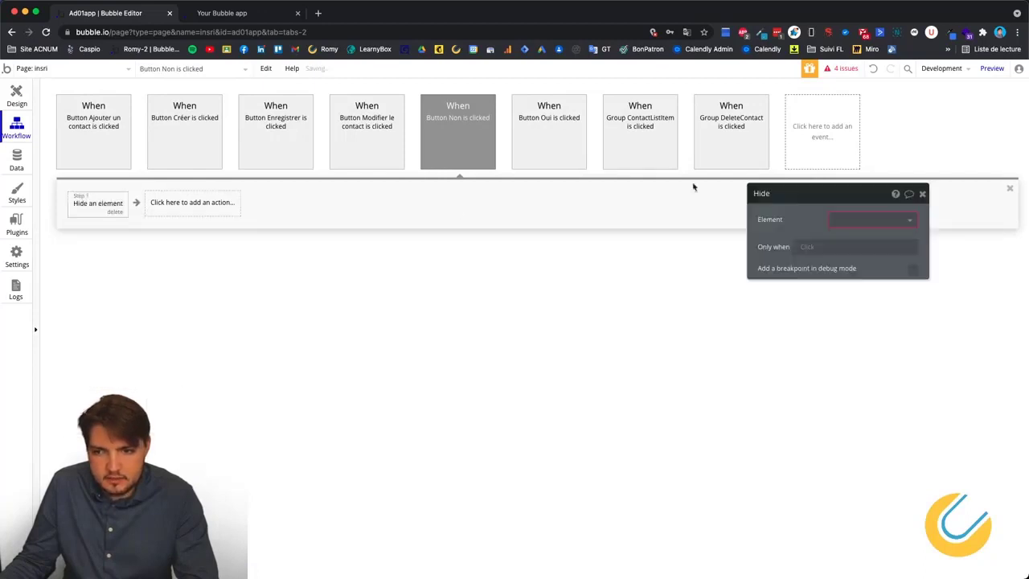
{"action": "left_click", "coordinate": [892, 226]}
{"action": "left_click", "coordinate": [852, 236]}
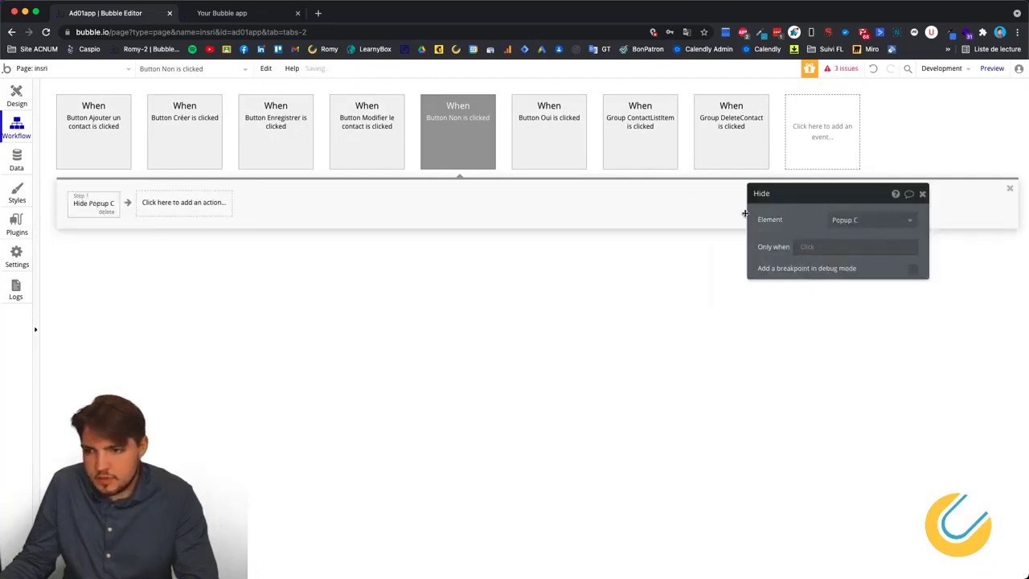
Rename the confirmation popup from Popup C to Popup Suppr and close it on the canvas.
{"action": "left_click", "coordinate": [16, 95]}
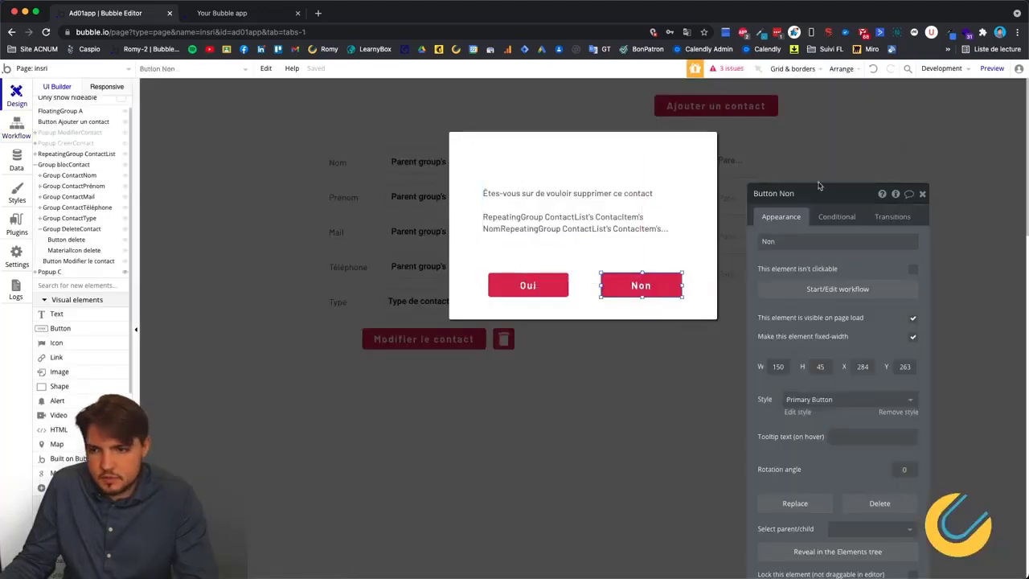
{"action": "left_click", "coordinate": [797, 168]}
{"action": "key", "text": "BackSpace"}
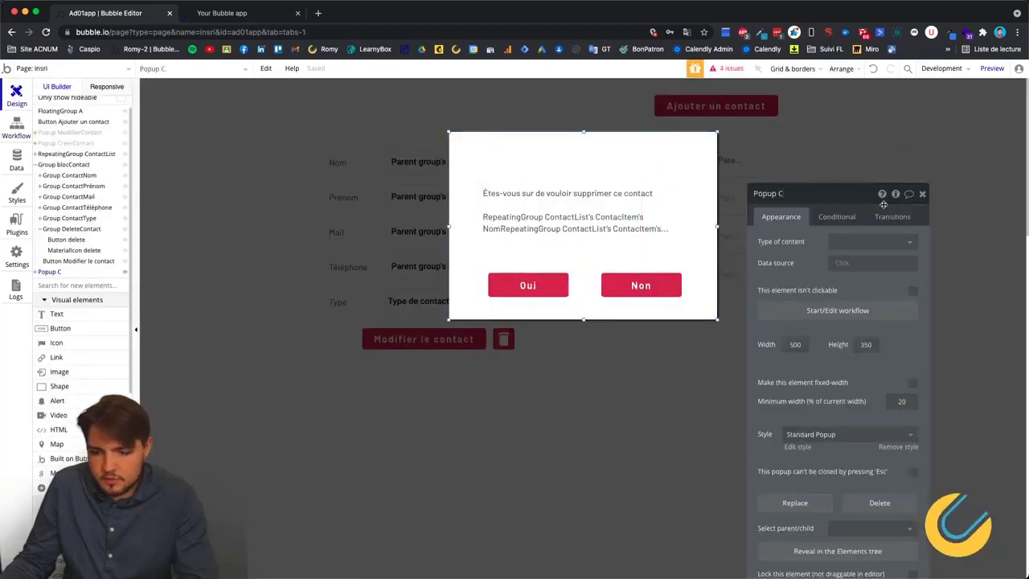
{"action": "type", "text": "Suppr"}
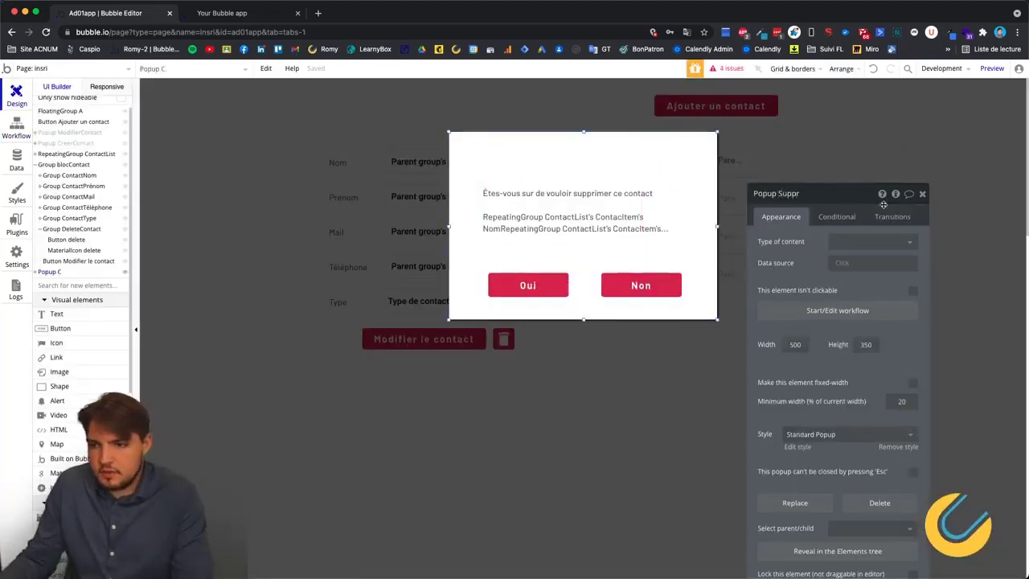
{"action": "left_click", "coordinate": [693, 153]}
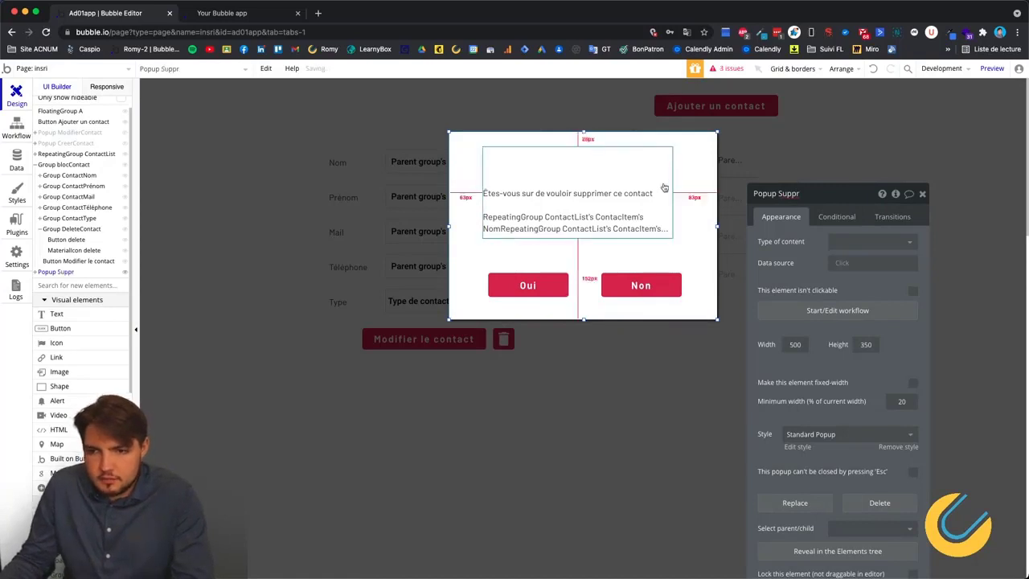
{"action": "left_click", "coordinate": [512, 382]}
{"action": "left_click", "coordinate": [505, 354]}
{"action": "left_click", "coordinate": [505, 354]}
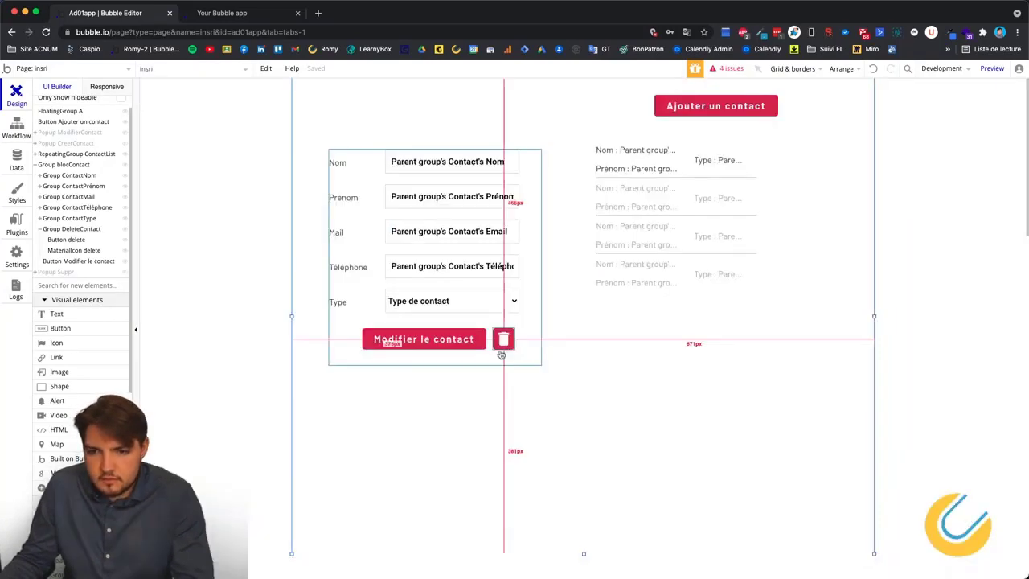
{"action": "left_click", "coordinate": [16, 129]}
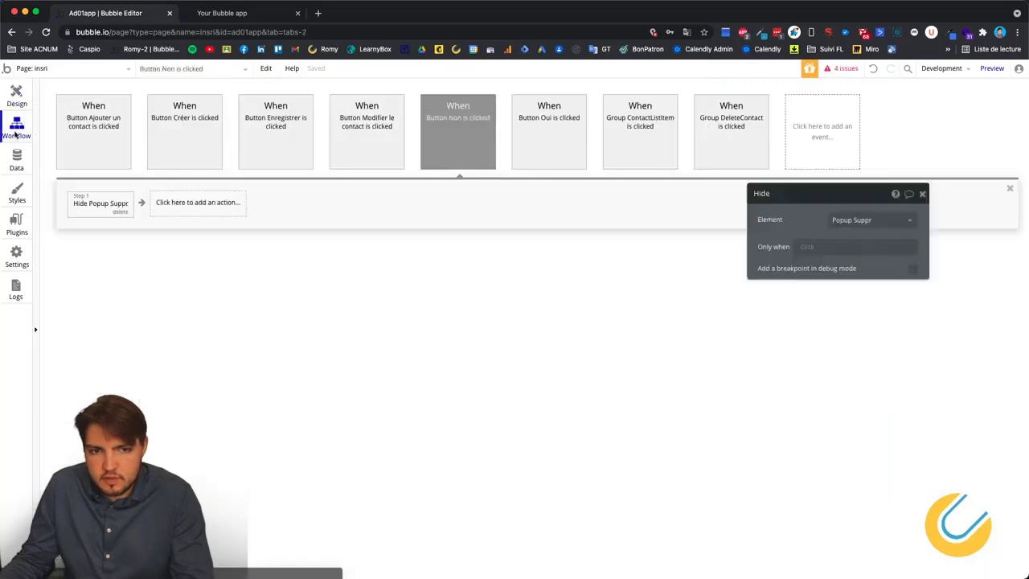
Add a Show Popup Suppr action to Group DeleteContact's click workflow, then display the popup in Design.
{"action": "left_click", "coordinate": [732, 119]}
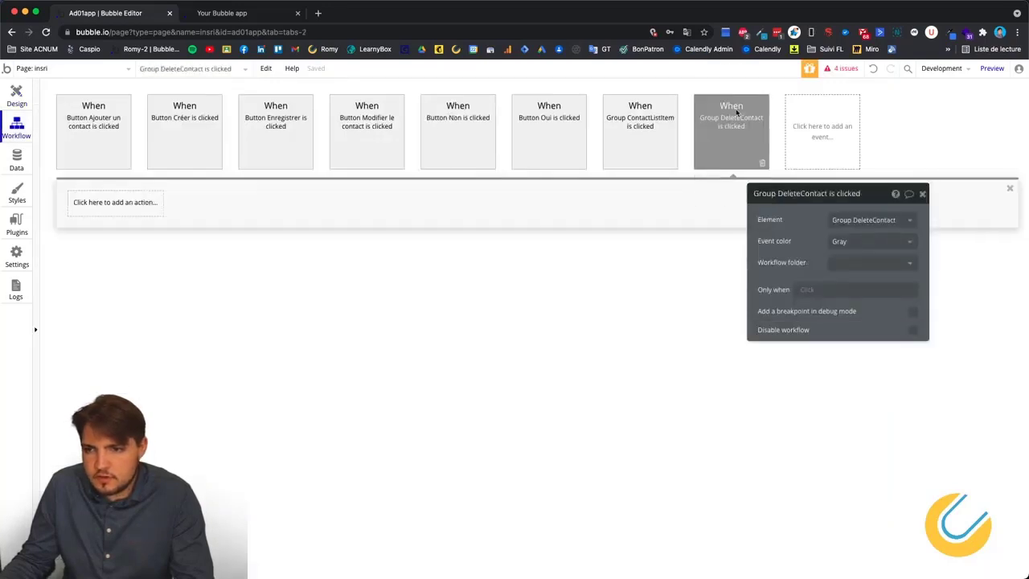
{"action": "left_click", "coordinate": [114, 203]}
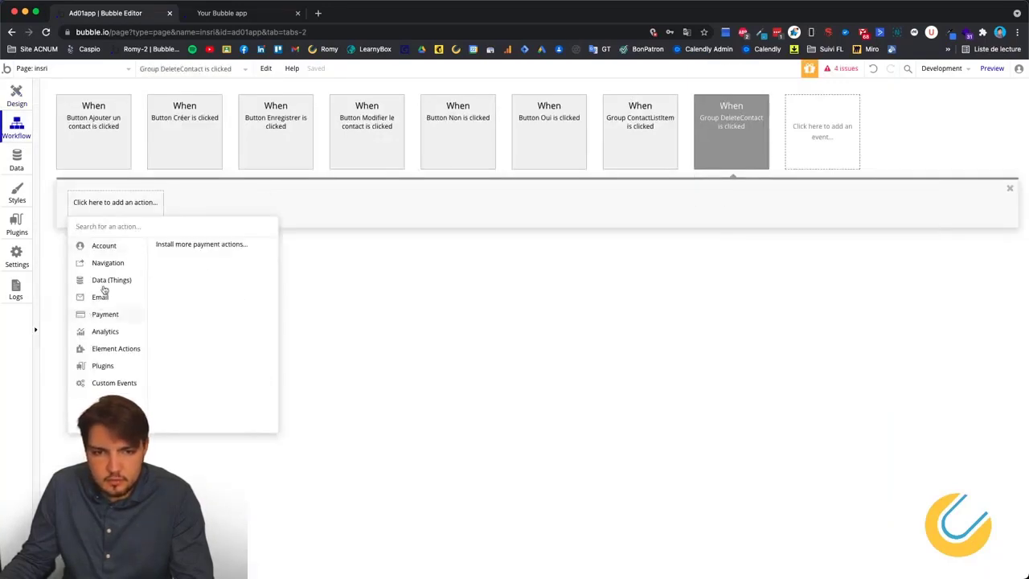
{"action": "mouse_move", "coordinate": [111, 321]}
{"action": "mouse_move", "coordinate": [115, 347]}
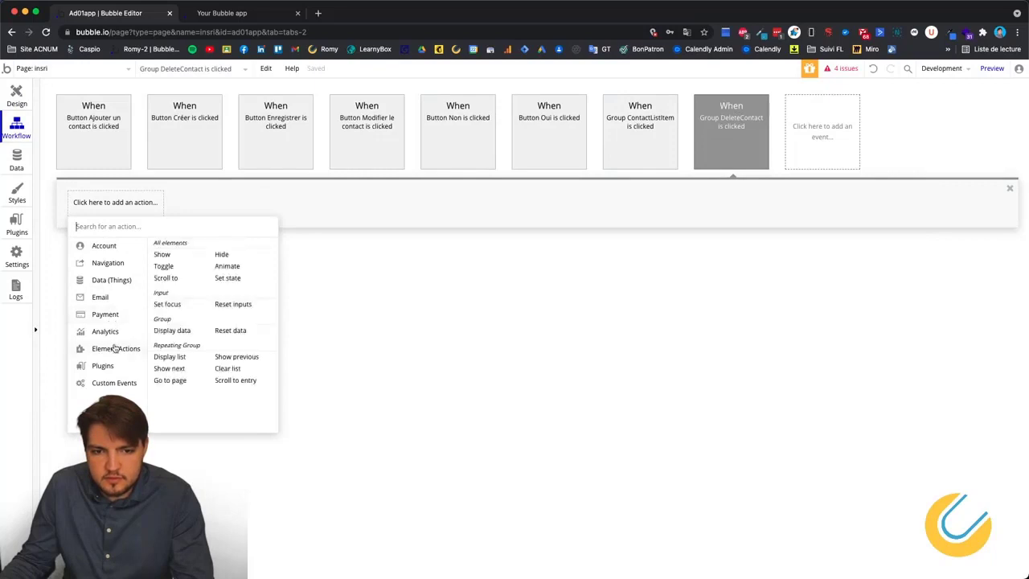
{"action": "left_click", "coordinate": [162, 254]}
{"action": "left_click", "coordinate": [872, 217]}
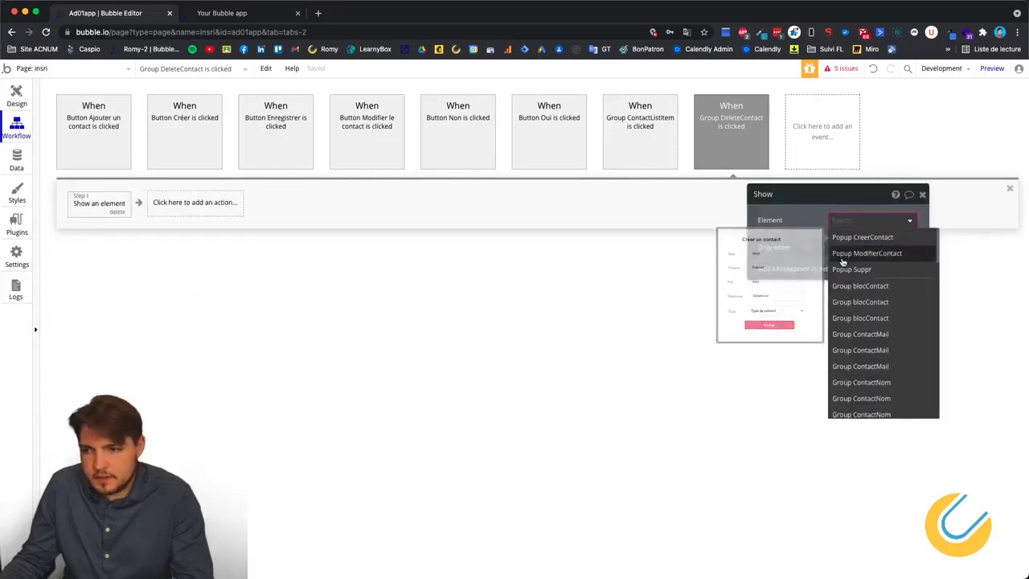
{"action": "left_click", "coordinate": [843, 269]}
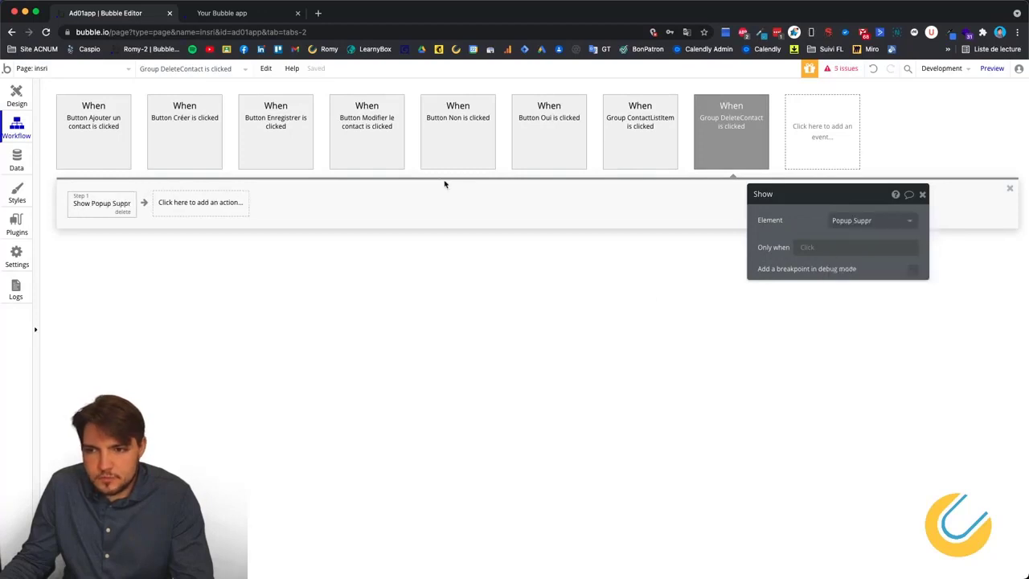
{"action": "left_click", "coordinate": [17, 97]}
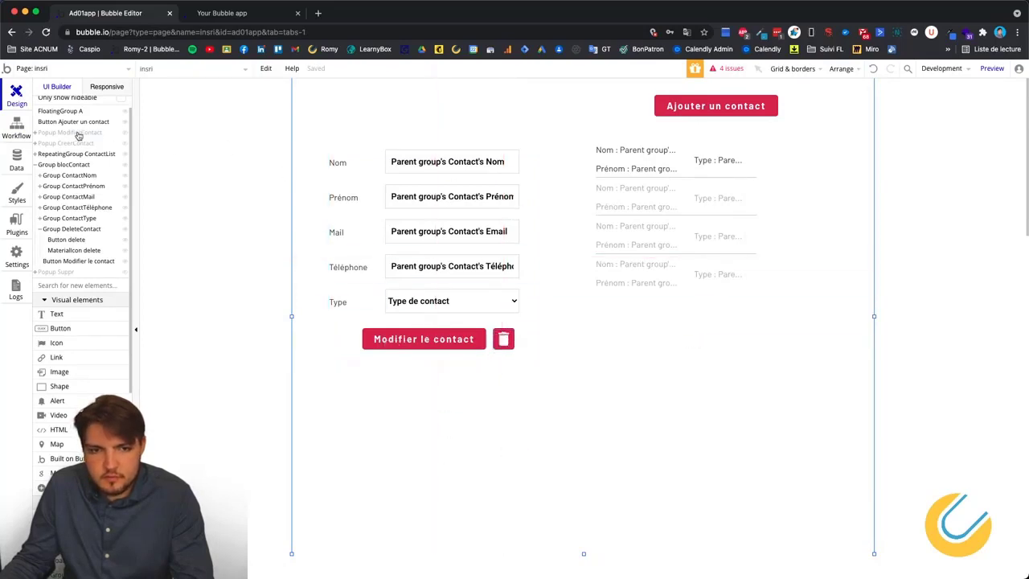
{"action": "left_click", "coordinate": [63, 274]}
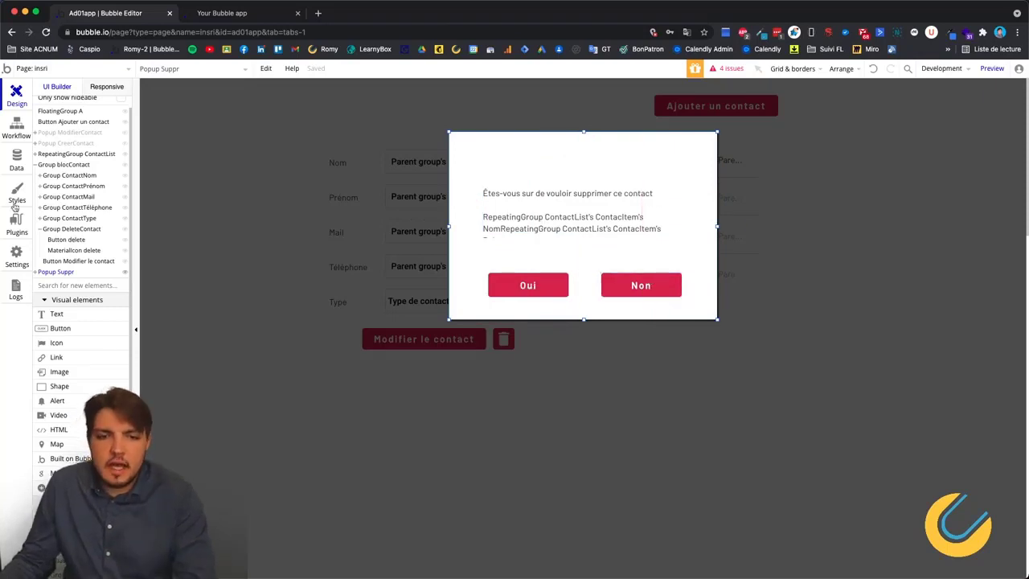
Retarget Button Oui's delete step to RepeatingGroup ContactList's ContactItem, then return to Design.
{"action": "left_click", "coordinate": [17, 129]}
{"action": "left_click", "coordinate": [706, 133]}
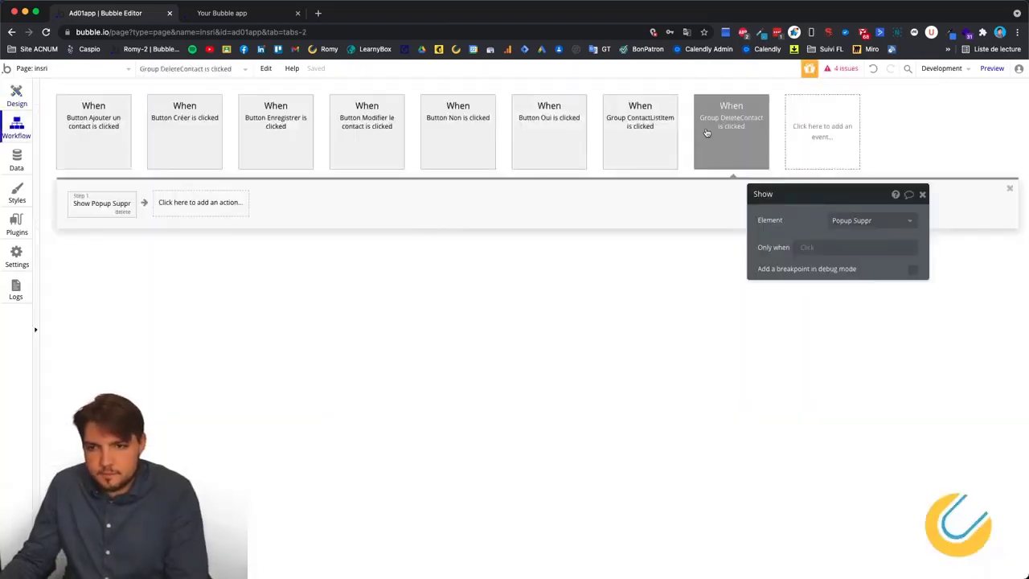
{"action": "left_click", "coordinate": [564, 137]}
{"action": "left_click", "coordinate": [90, 204]}
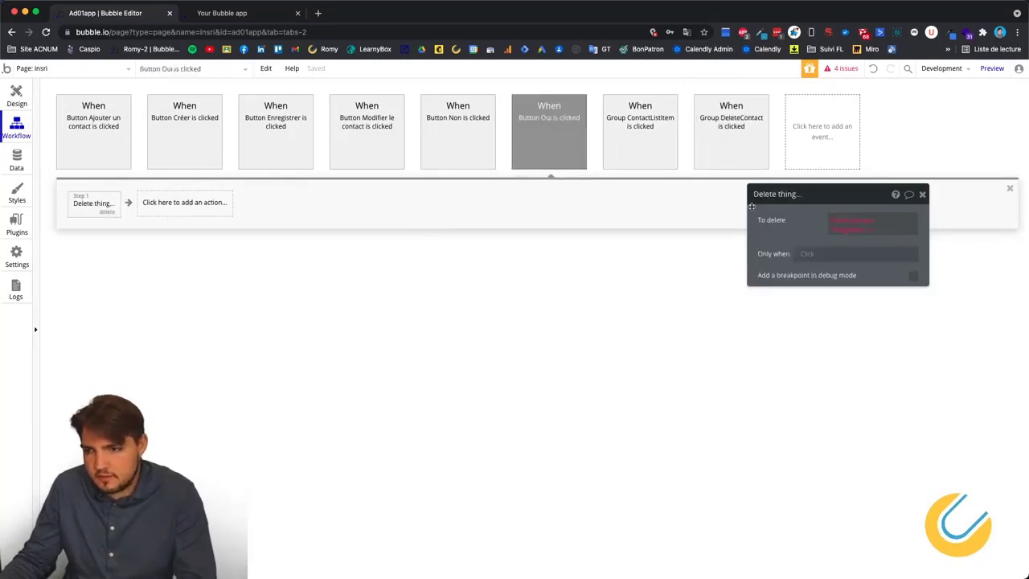
{"action": "left_click", "coordinate": [845, 223]}
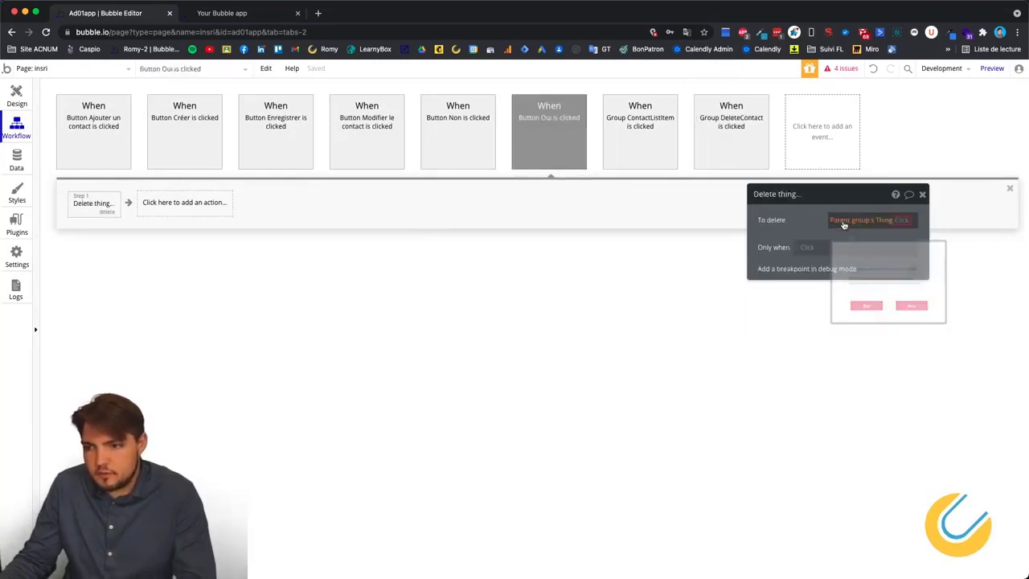
{"action": "scroll", "coordinate": [868, 346], "scroll_direction": "down", "scroll_amount": 5}
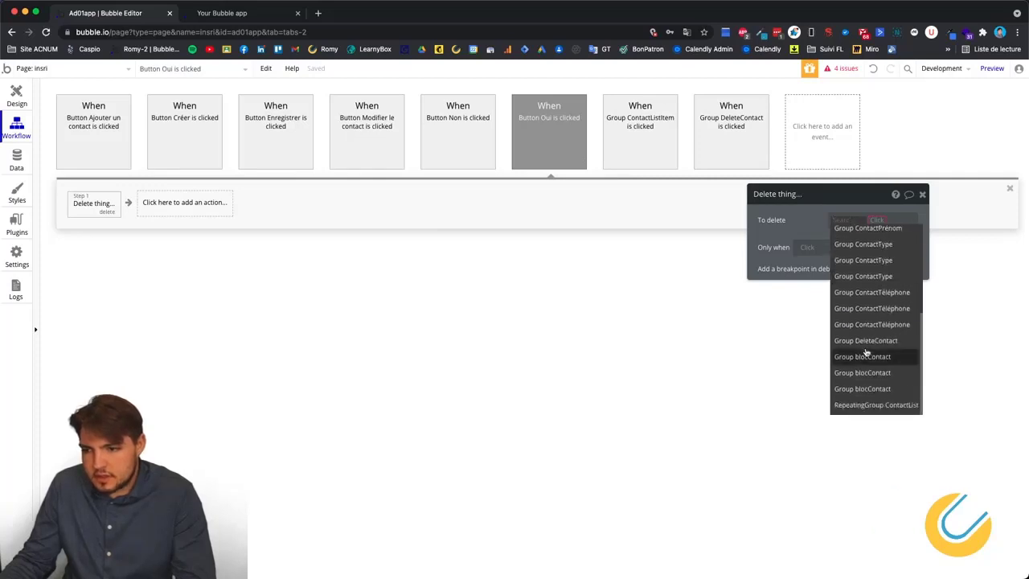
{"action": "left_click", "coordinate": [877, 406]}
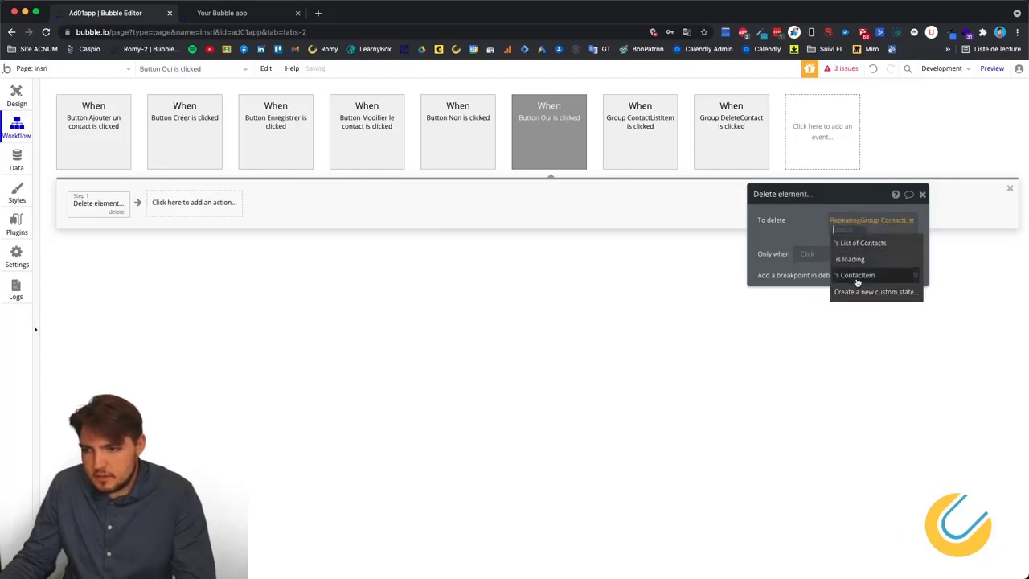
{"action": "left_click", "coordinate": [857, 275]}
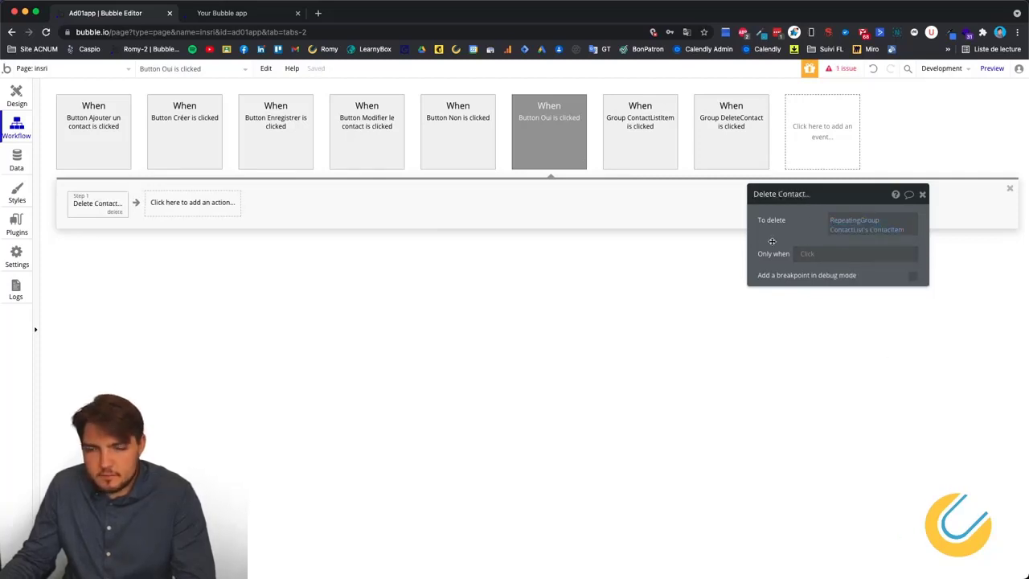
{"action": "left_click", "coordinate": [16, 95]}
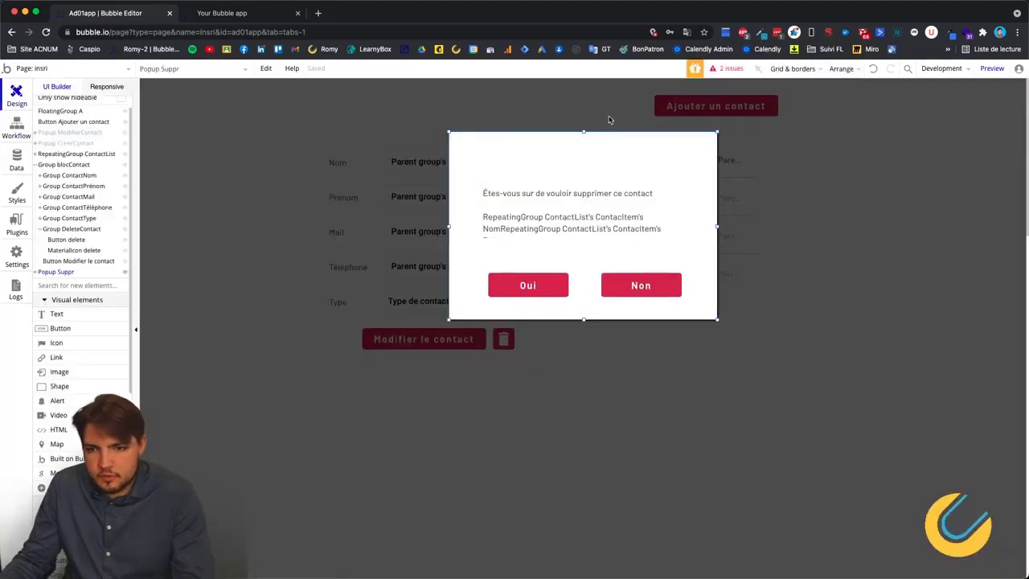
Group the popup's confirmation text with the Oui and Non buttons.
{"action": "double_click", "coordinate": [483, 135]}
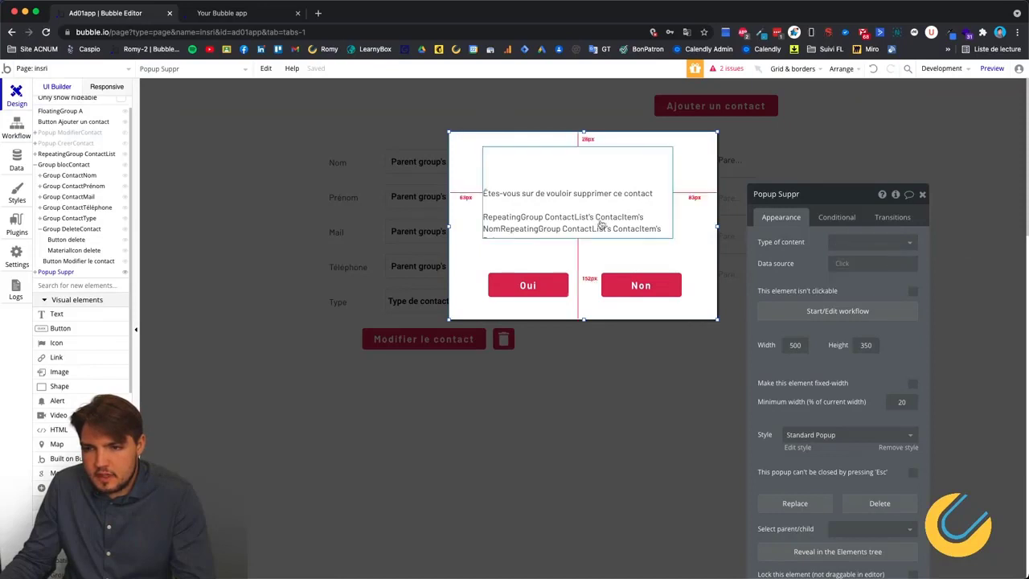
{"action": "left_click", "coordinate": [573, 207]}
{"action": "left_click", "coordinate": [643, 284], "text": "shift"}
{"action": "left_click", "coordinate": [500, 285], "text": "shift"}
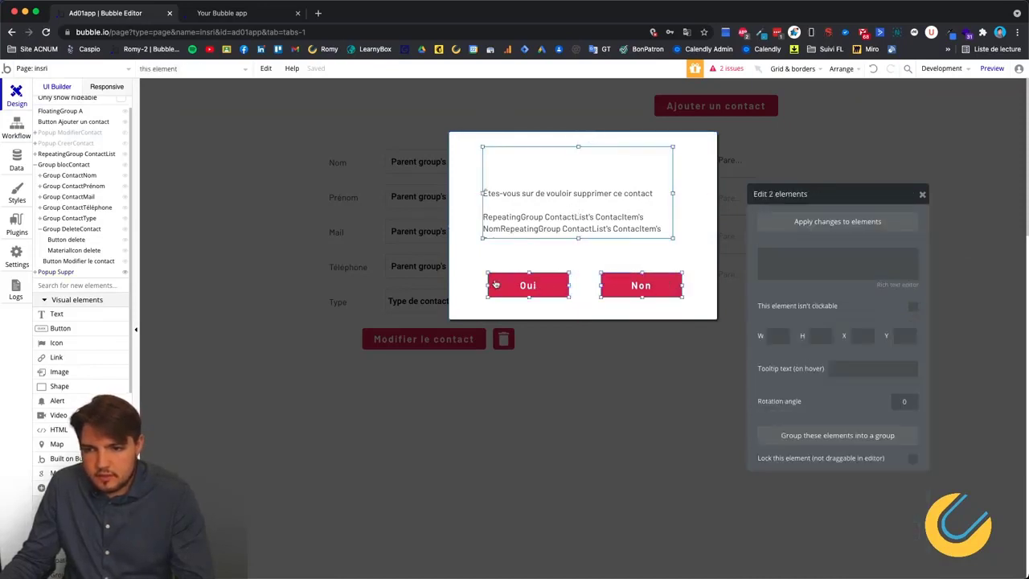
{"action": "left_click", "coordinate": [863, 438]}
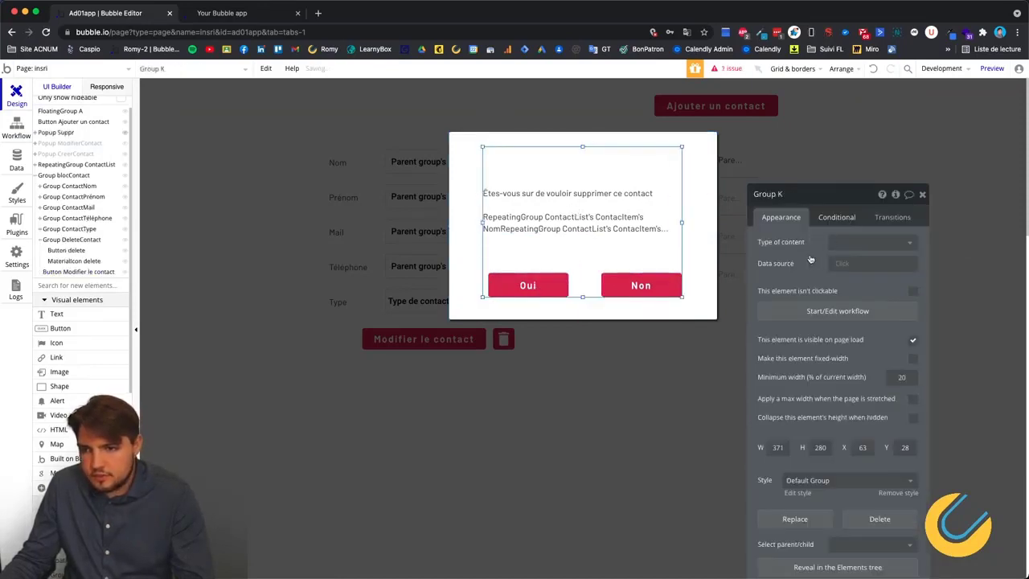
Set the group's content type to Contact, with data source RepeatingGroup ContactList's ContactItem.
{"action": "left_click", "coordinate": [855, 240]}
{"action": "left_click", "coordinate": [866, 292]}
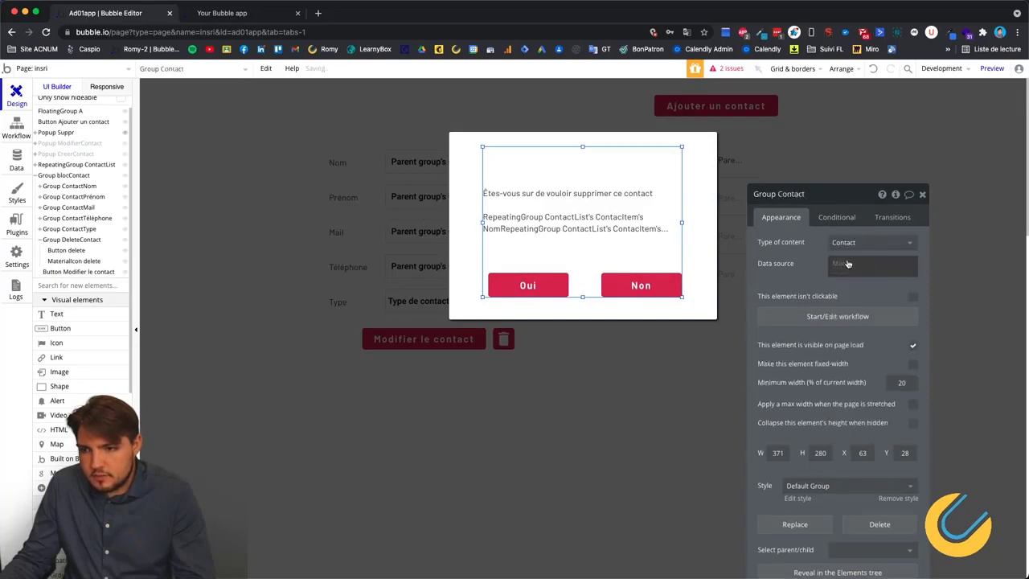
{"action": "left_click", "coordinate": [852, 263]}
{"action": "scroll", "coordinate": [868, 362], "scroll_direction": "down", "scroll_amount": 10}
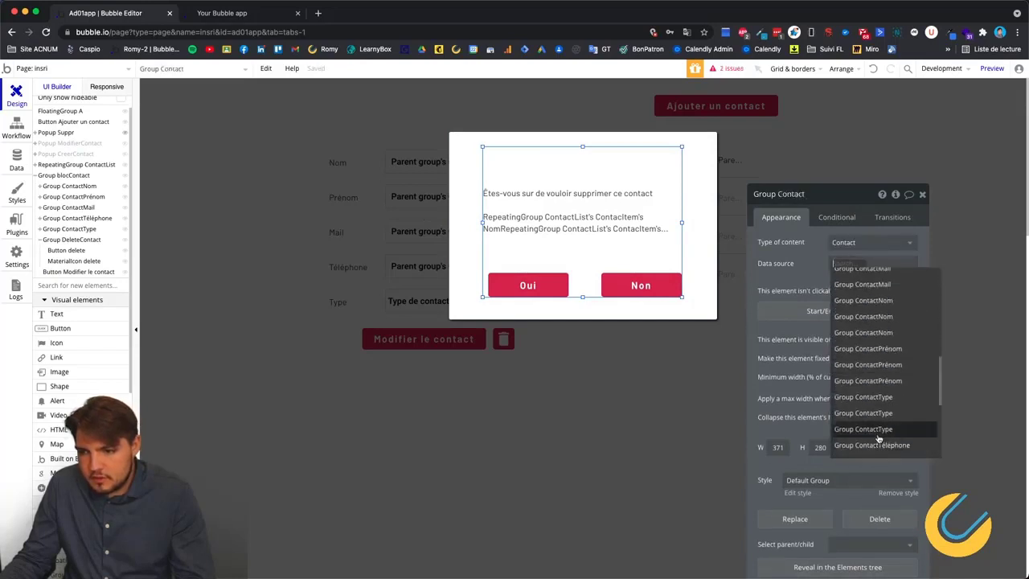
{"action": "scroll", "coordinate": [877, 406], "scroll_direction": "up", "scroll_amount": 5}
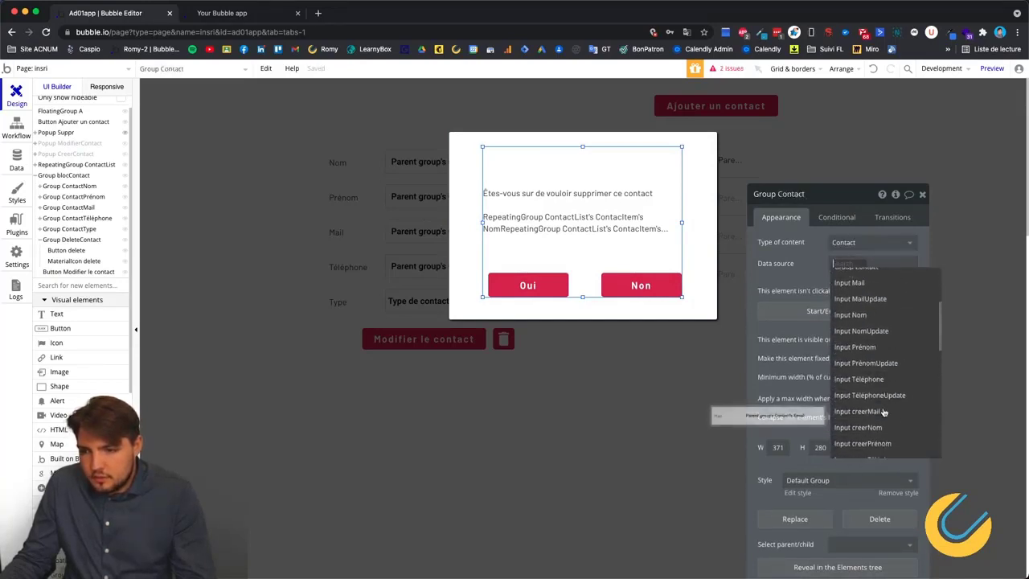
{"action": "scroll", "coordinate": [868, 346], "scroll_direction": "down", "scroll_amount": 5}
{"action": "left_click", "coordinate": [868, 359]}
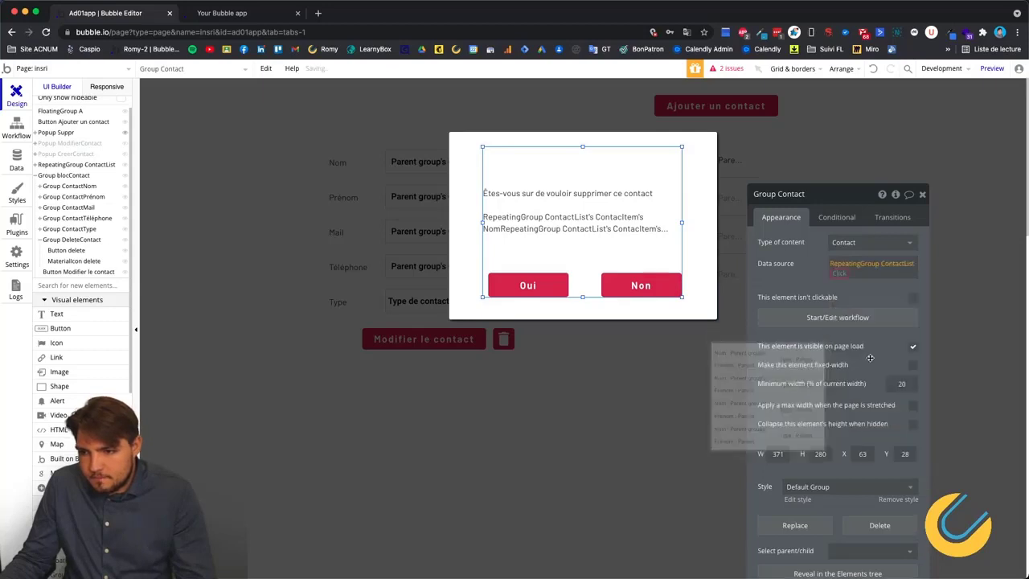
{"action": "left_click", "coordinate": [855, 319]}
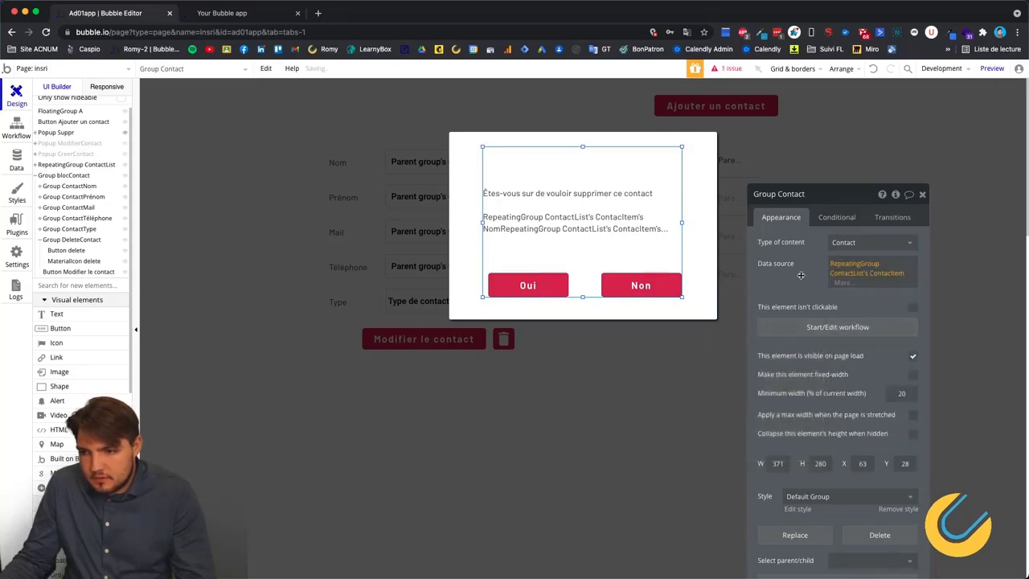
{"action": "left_click", "coordinate": [18, 129]}
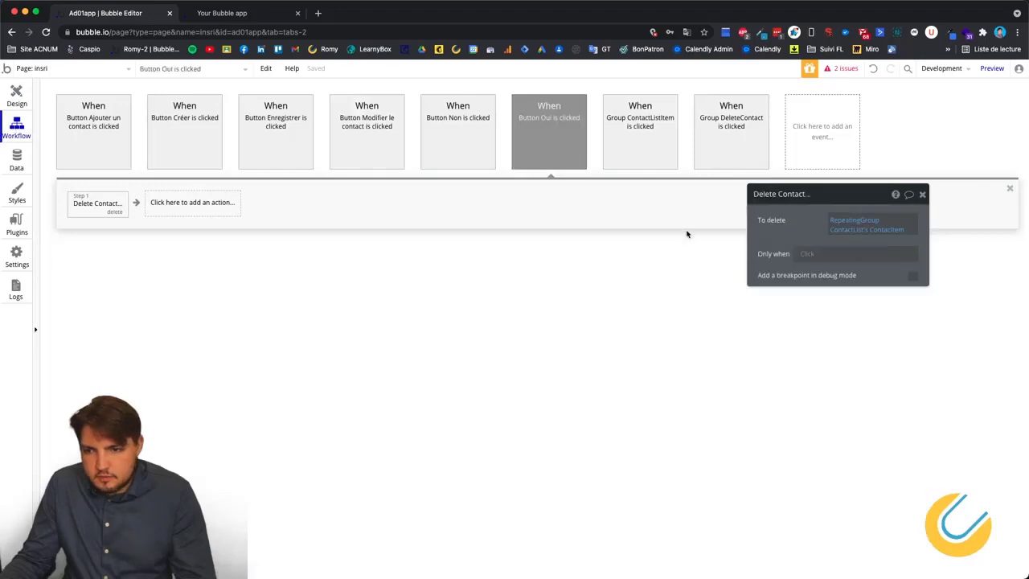
Set the Button Oui Delete Contact action to delete Parent group's Contact.
{"action": "left_click", "coordinate": [853, 221]}
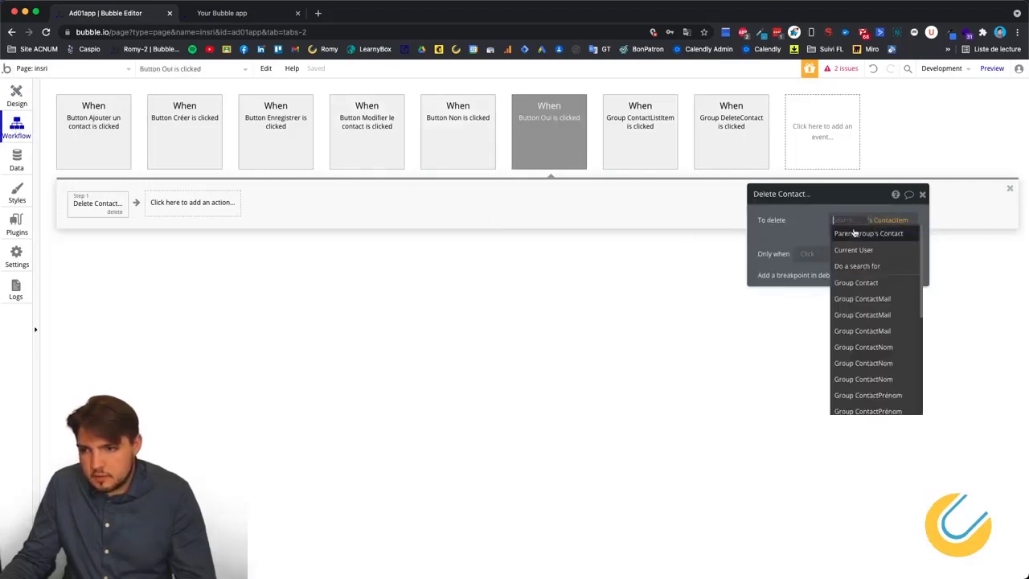
{"action": "left_click", "coordinate": [854, 233]}
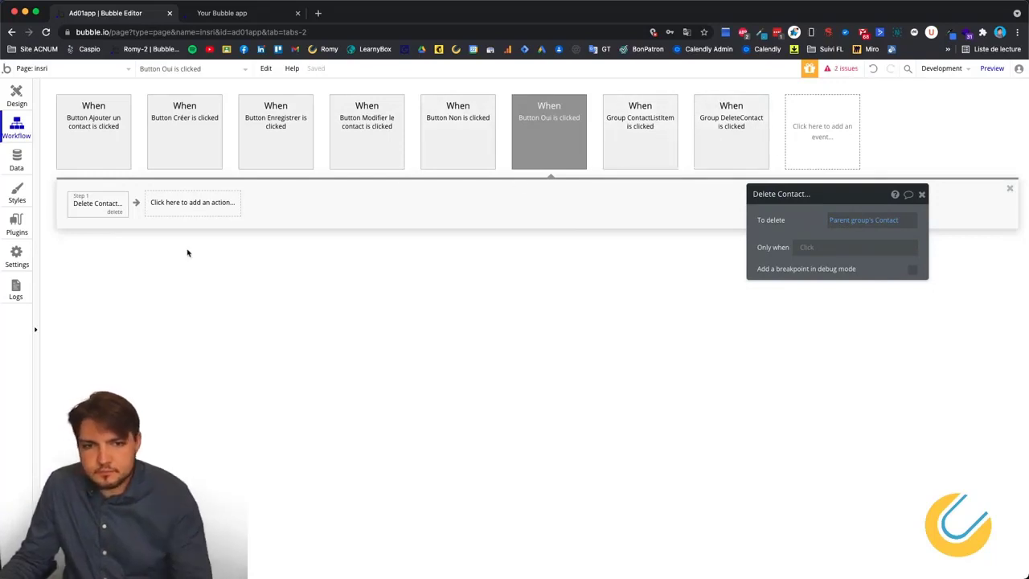
Change Text ValidationSuppr's values to Parent group's Contact's Nom and Parent group's Contact's Prénom.
{"action": "left_click", "coordinate": [23, 103]}
{"action": "left_click", "coordinate": [599, 199]}
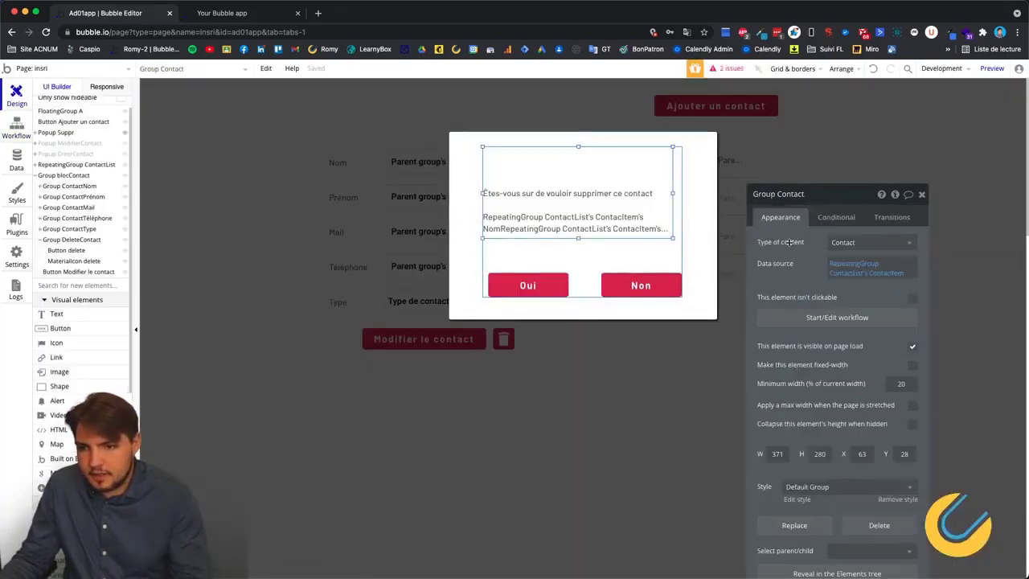
{"action": "left_click", "coordinate": [769, 263]}
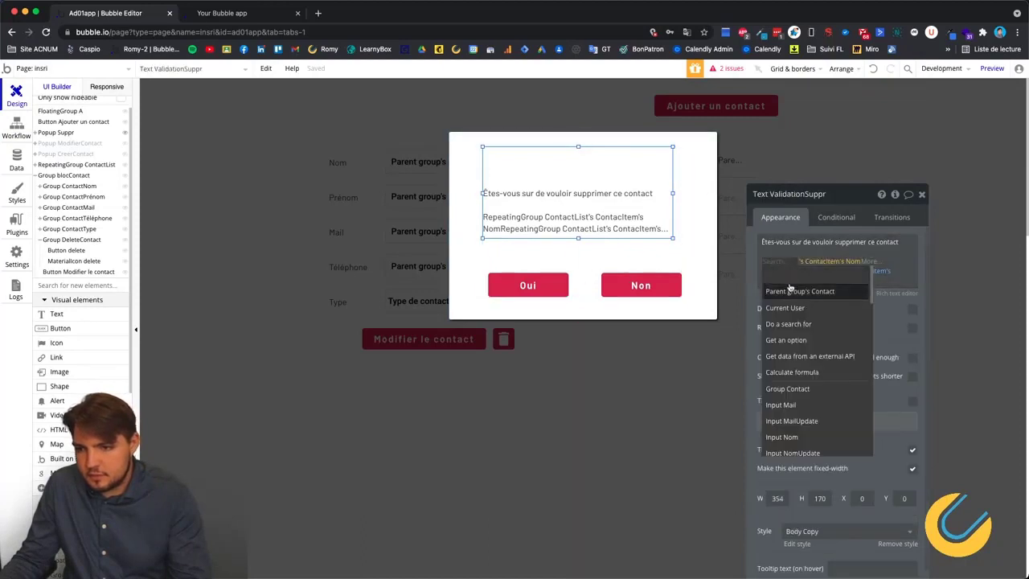
{"action": "left_click", "coordinate": [787, 289]}
{"action": "left_click", "coordinate": [852, 290]}
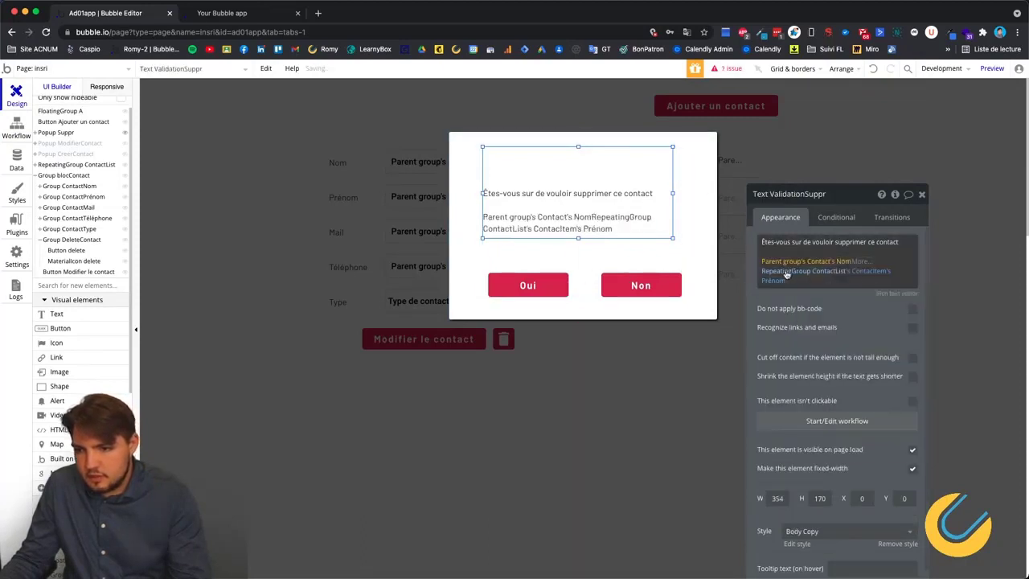
{"action": "left_click", "coordinate": [799, 272]}
{"action": "left_click", "coordinate": [876, 297]}
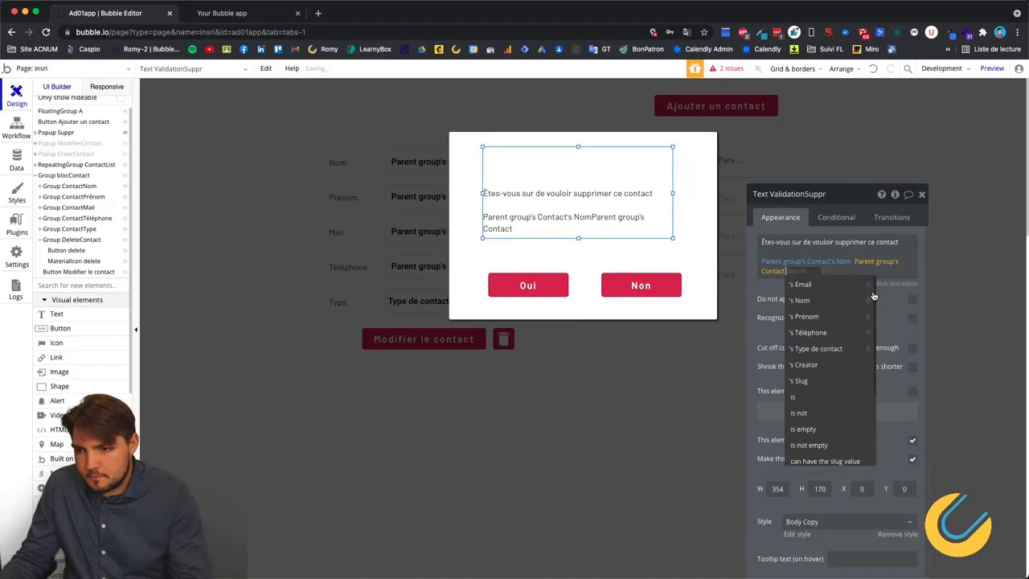
{"action": "left_click", "coordinate": [826, 314]}
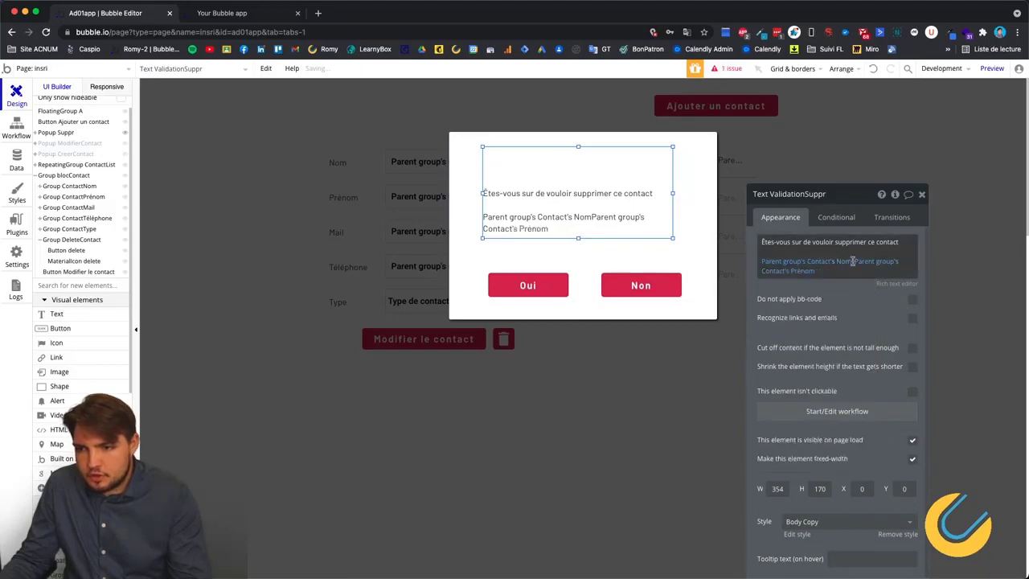
{"action": "mouse_move", "coordinate": [814, 270]}
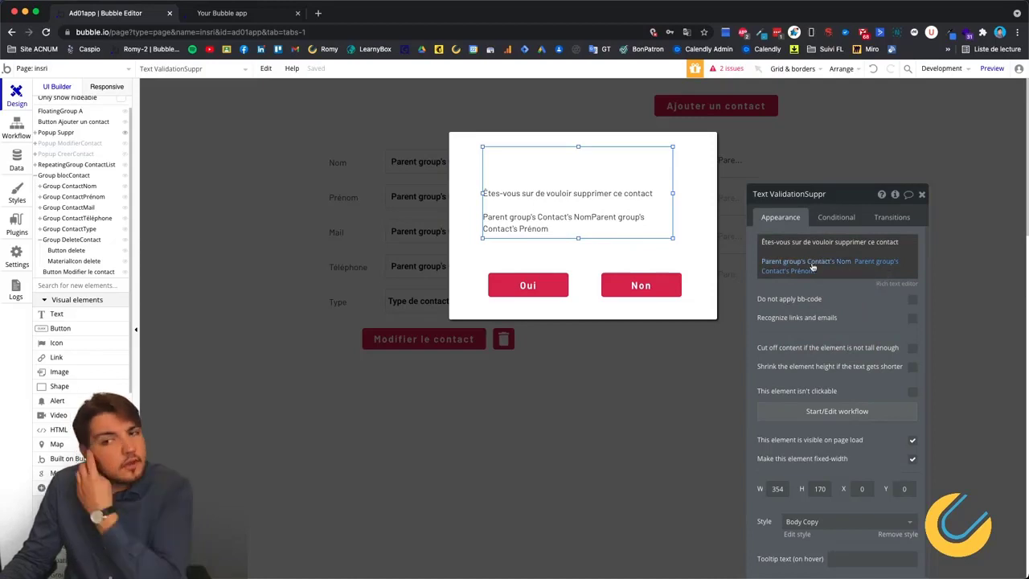
Close the popup and check RepeatingGroup ContactList keeps Contact as its content type.
{"action": "left_click", "coordinate": [688, 352]}
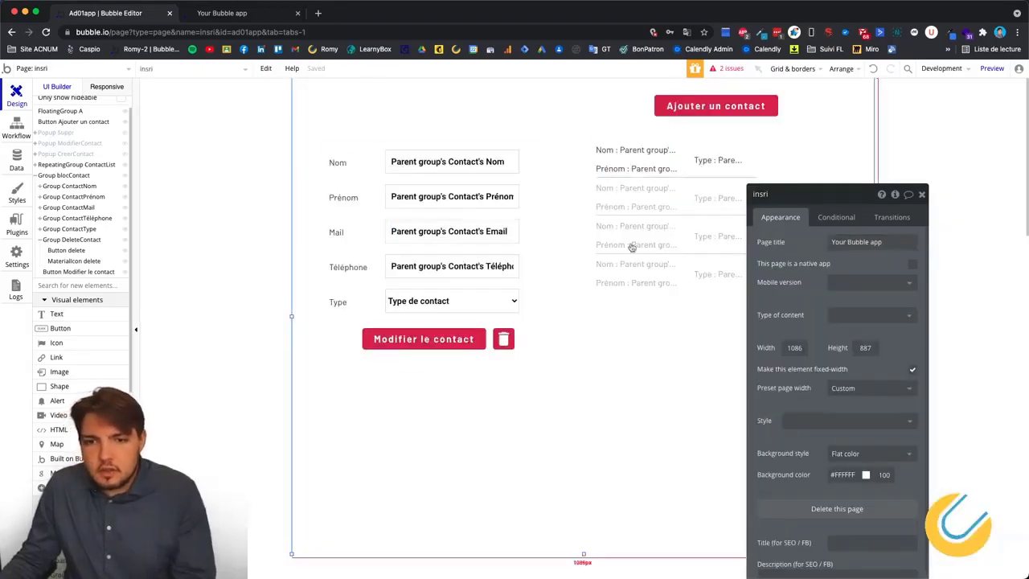
{"action": "left_click", "coordinate": [631, 243]}
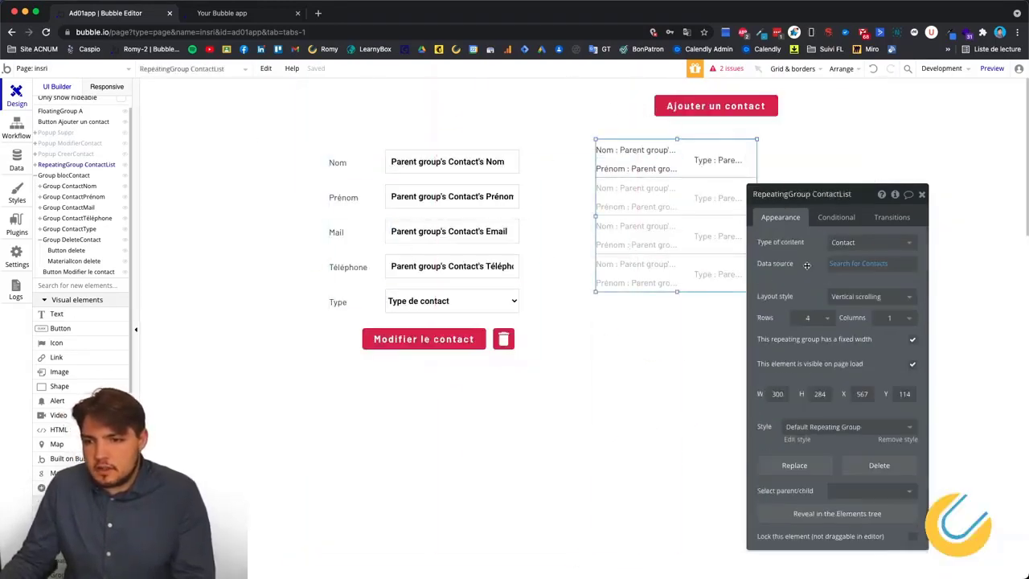
{"action": "left_click", "coordinate": [871, 243]}
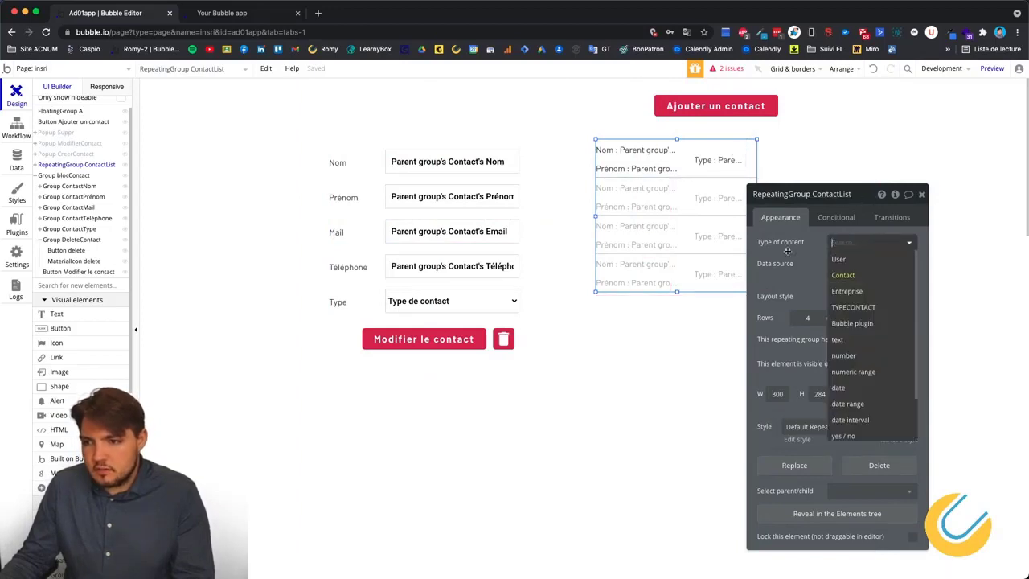
{"action": "left_click", "coordinate": [808, 250]}
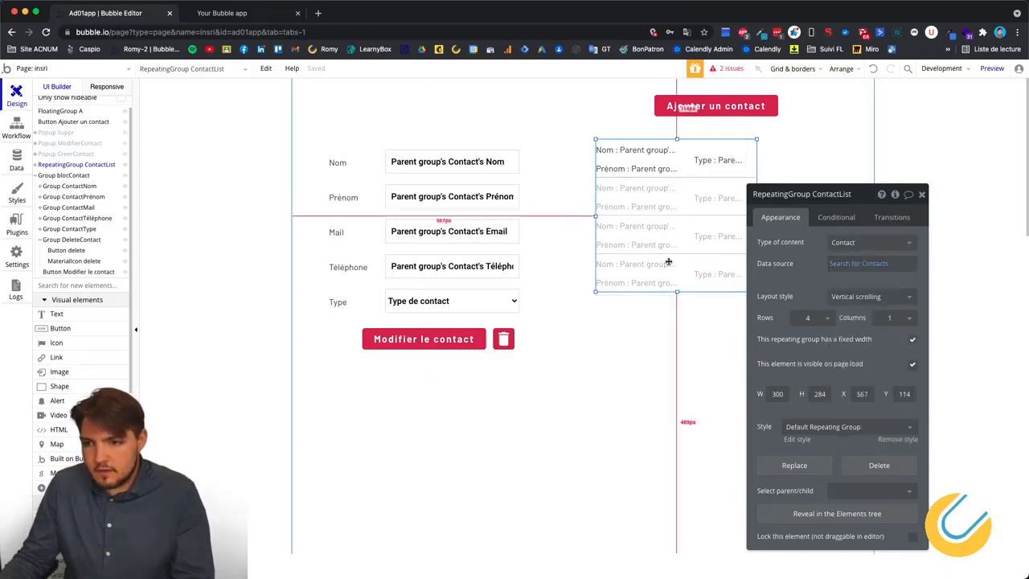
{"action": "left_click", "coordinate": [902, 197]}
{"action": "left_click", "coordinate": [652, 230]}
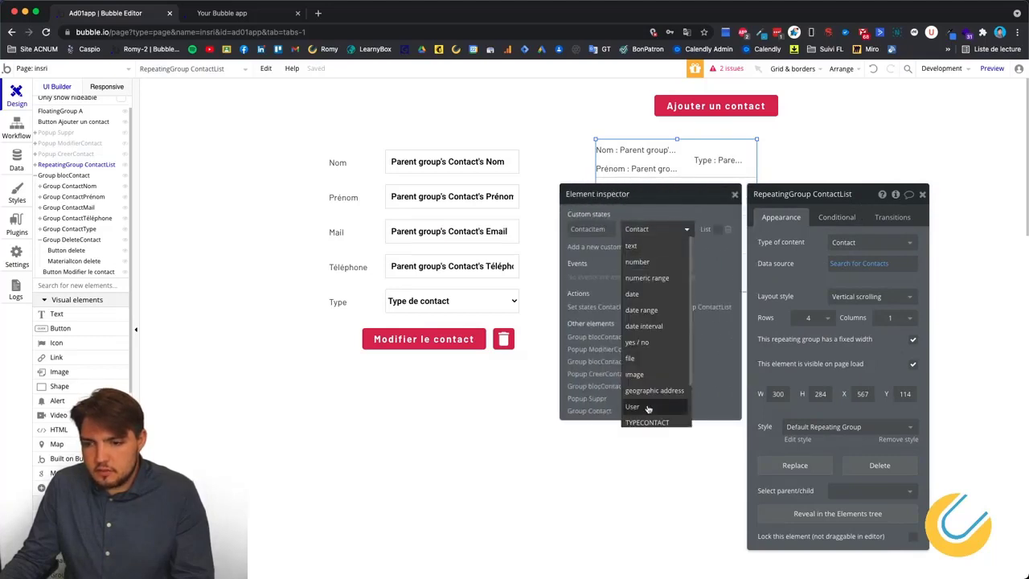
{"action": "left_click", "coordinate": [655, 197]}
{"action": "left_click", "coordinate": [249, 315]}
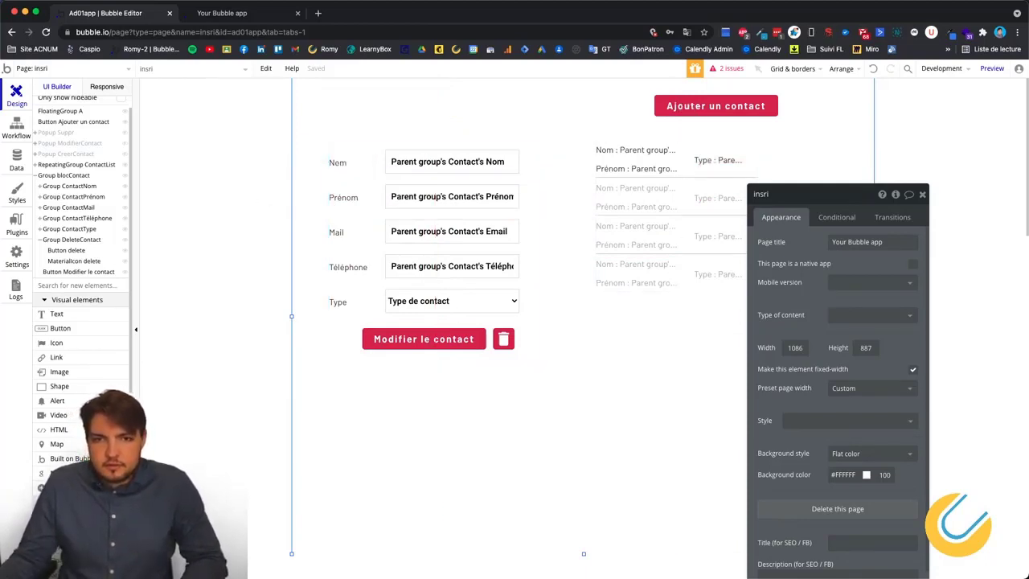
Reload the app preview and delete a loaded contact by confirming with Oui.
{"action": "left_click", "coordinate": [233, 13]}
{"action": "left_click", "coordinate": [258, 72]}
{"action": "right_click", "coordinate": [128, 170]}
{"action": "left_click", "coordinate": [80, 129]}
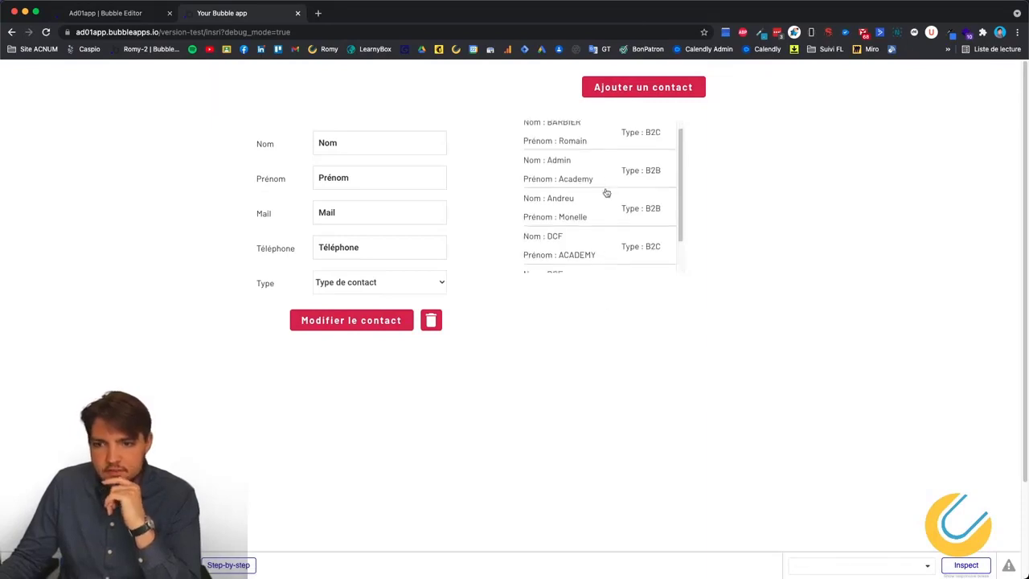
{"action": "scroll", "coordinate": [603, 193], "scroll_direction": "down", "scroll_amount": 3}
{"action": "left_click", "coordinate": [589, 206]}
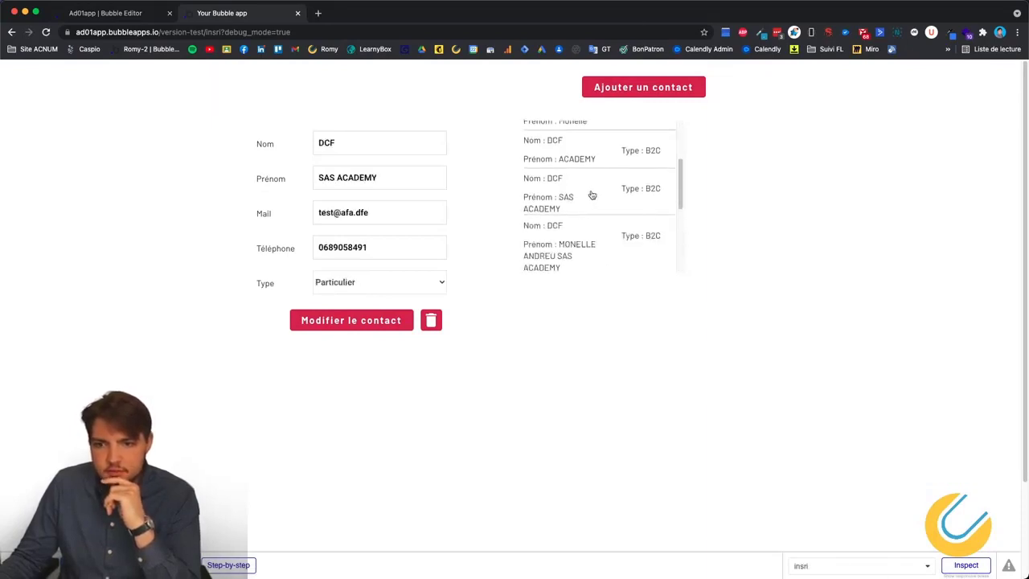
{"action": "left_click", "coordinate": [432, 321]}
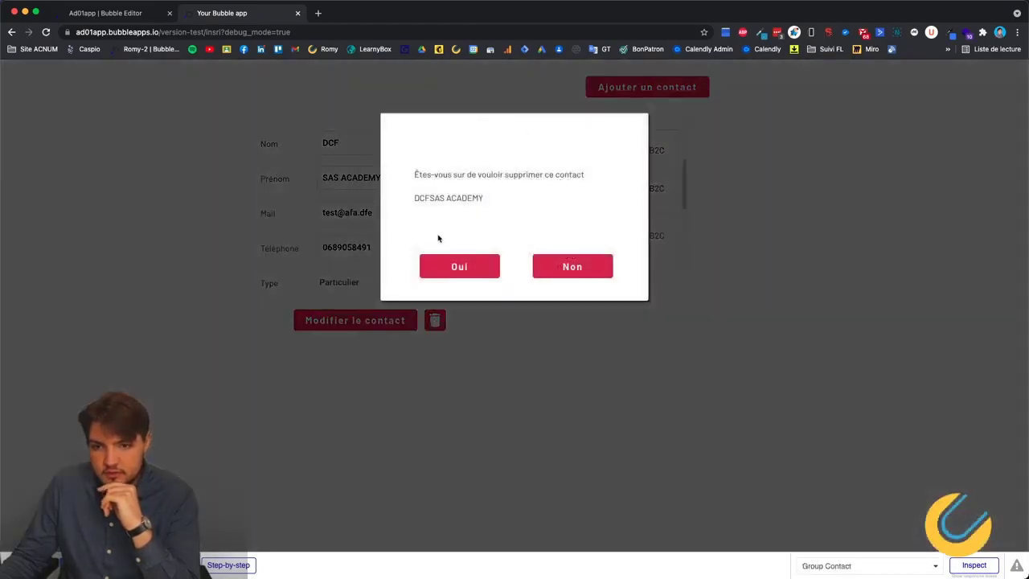
{"action": "left_click", "coordinate": [454, 265]}
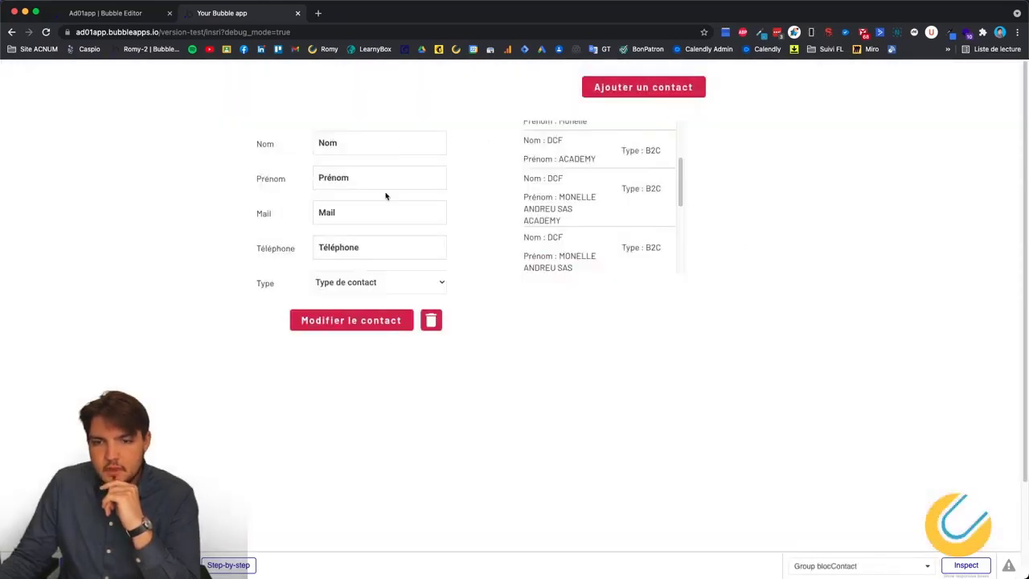
Load further contacts, request their deletion, and confirm one more with Oui.
{"action": "scroll", "coordinate": [599, 205], "scroll_direction": "down", "scroll_amount": 3}
{"action": "left_click", "coordinate": [595, 198]}
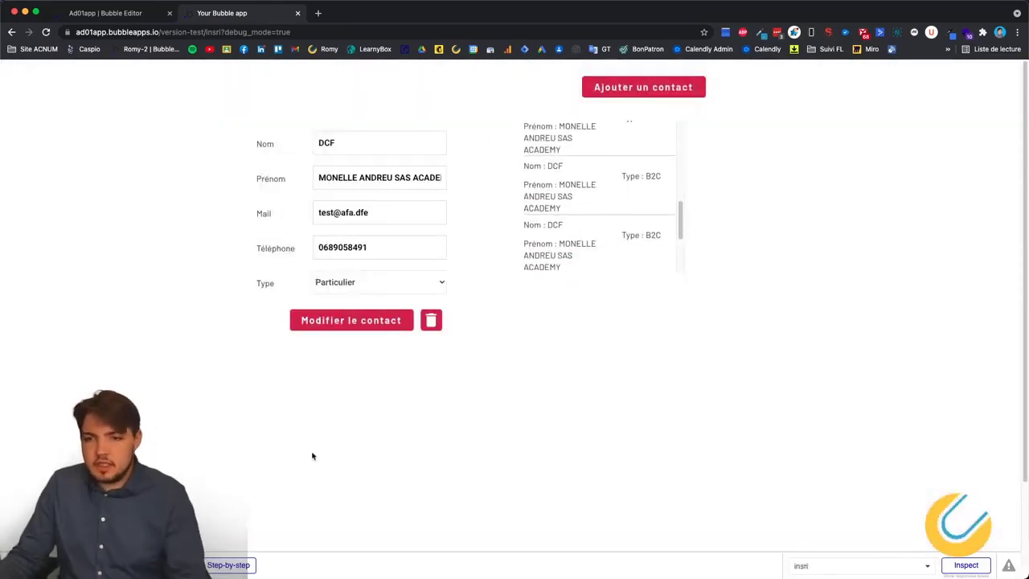
{"action": "left_click", "coordinate": [431, 319]}
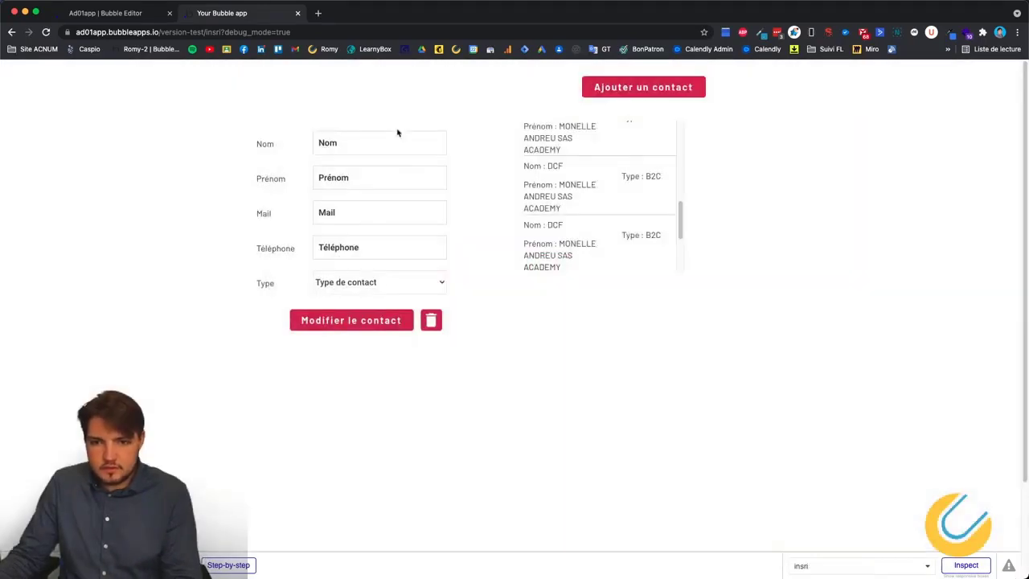
{"action": "scroll", "coordinate": [618, 243], "scroll_direction": "down", "scroll_amount": 2}
{"action": "left_click", "coordinate": [601, 186]}
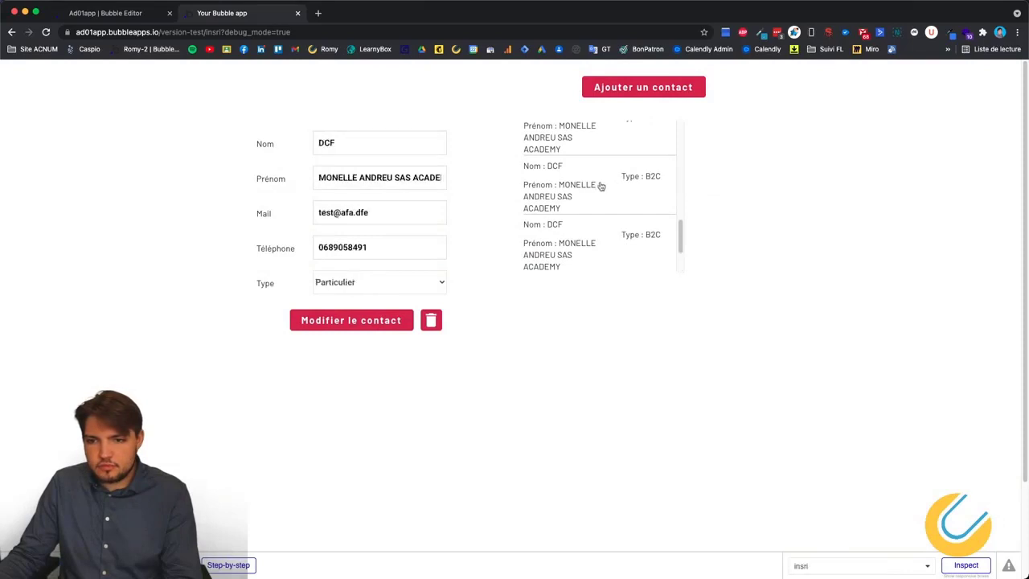
{"action": "left_click", "coordinate": [431, 320]}
{"action": "left_click", "coordinate": [456, 272]}
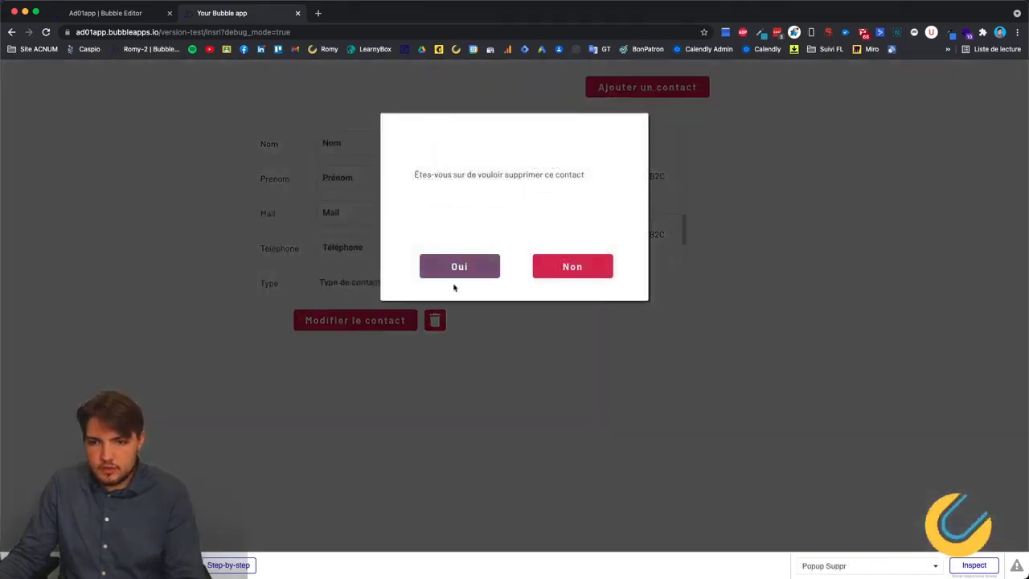
{"action": "left_click", "coordinate": [92, 15]}
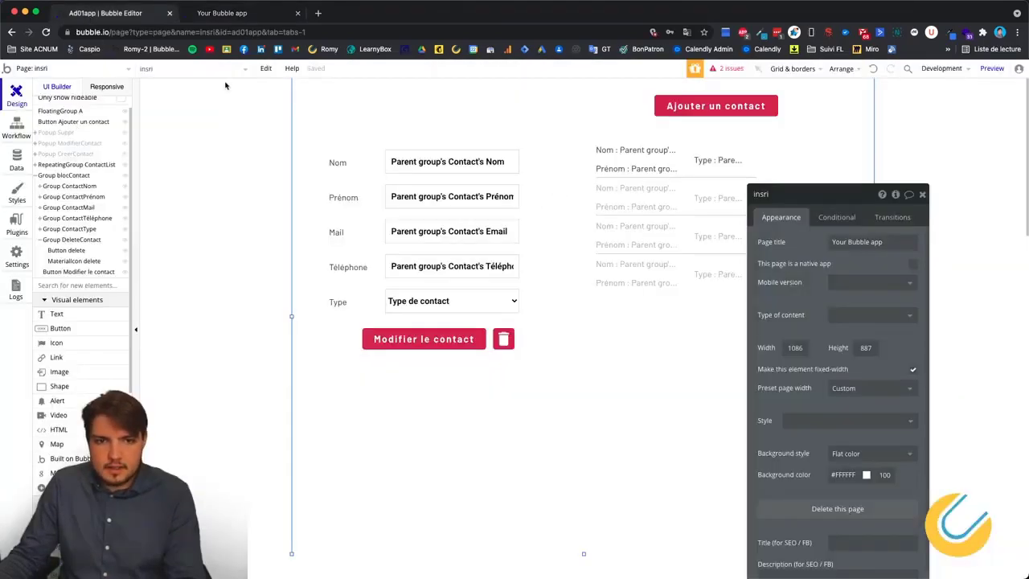
Add a Hide Popup Suppr action after Delete Contact in the Button Oui workflow.
{"action": "left_click", "coordinate": [16, 129]}
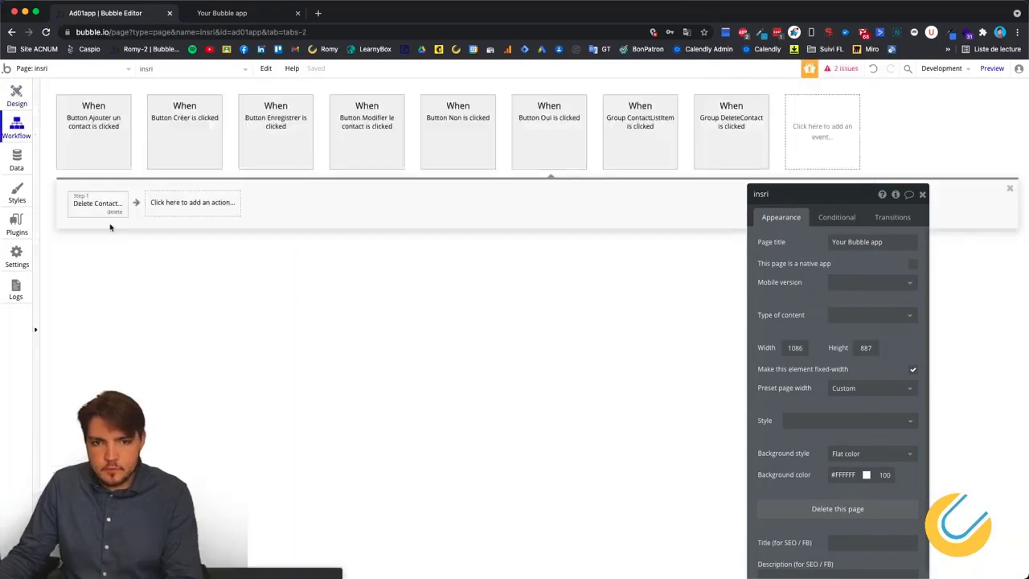
{"action": "left_click", "coordinate": [191, 206]}
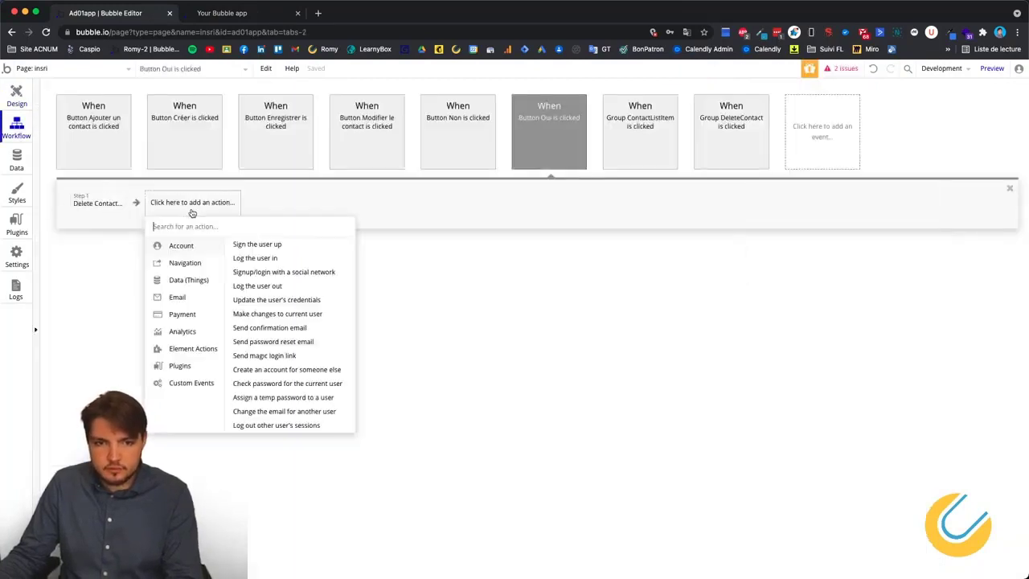
{"action": "mouse_move", "coordinate": [195, 356]}
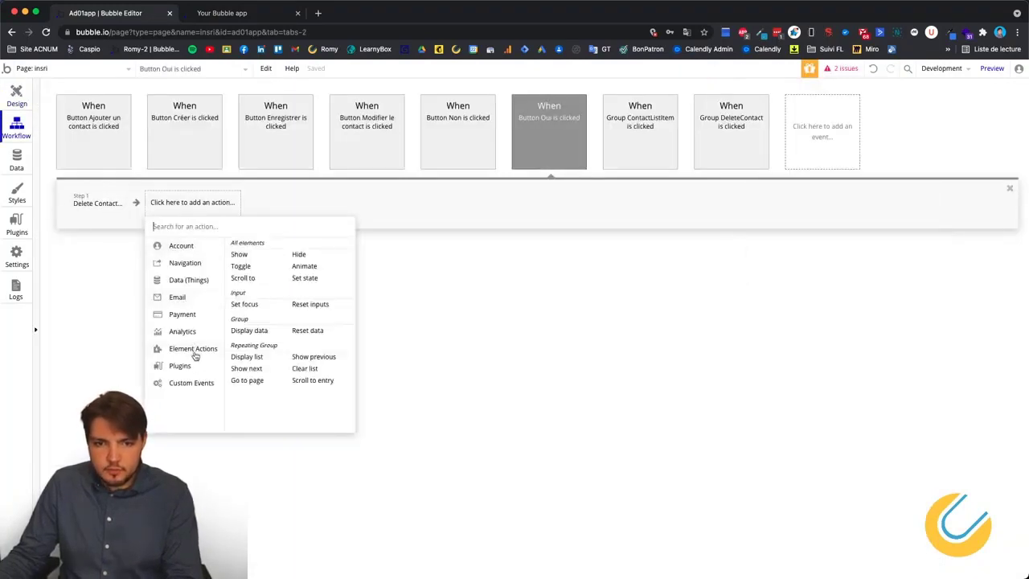
{"action": "left_click", "coordinate": [299, 255]}
{"action": "left_click", "coordinate": [890, 222]}
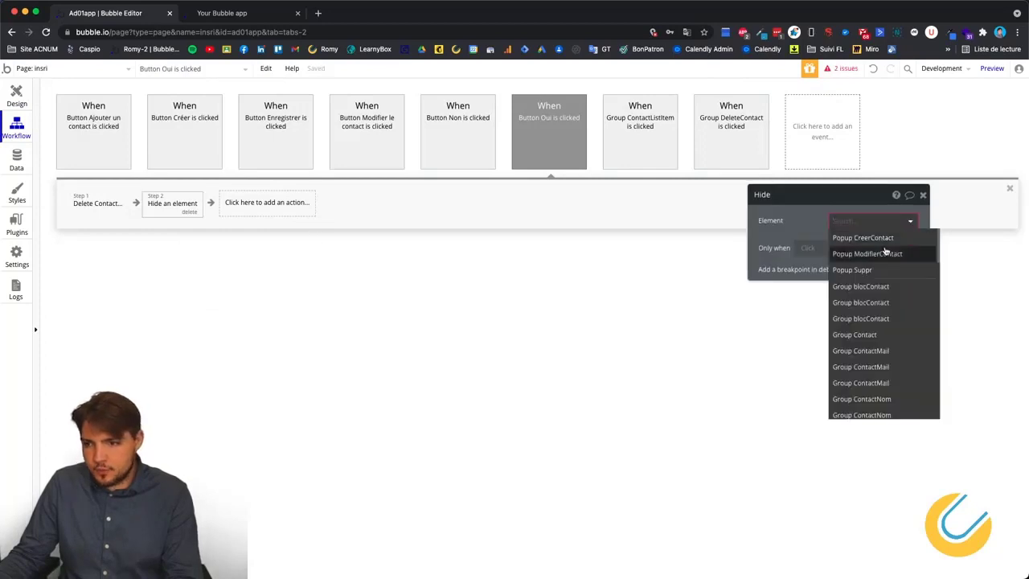
{"action": "left_click", "coordinate": [884, 269]}
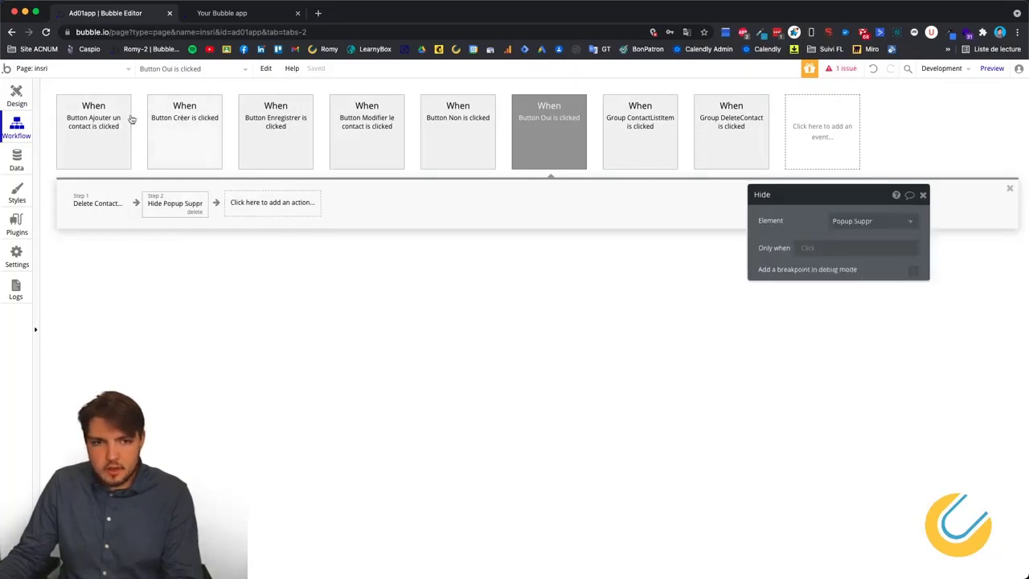
{"action": "left_click", "coordinate": [16, 96]}
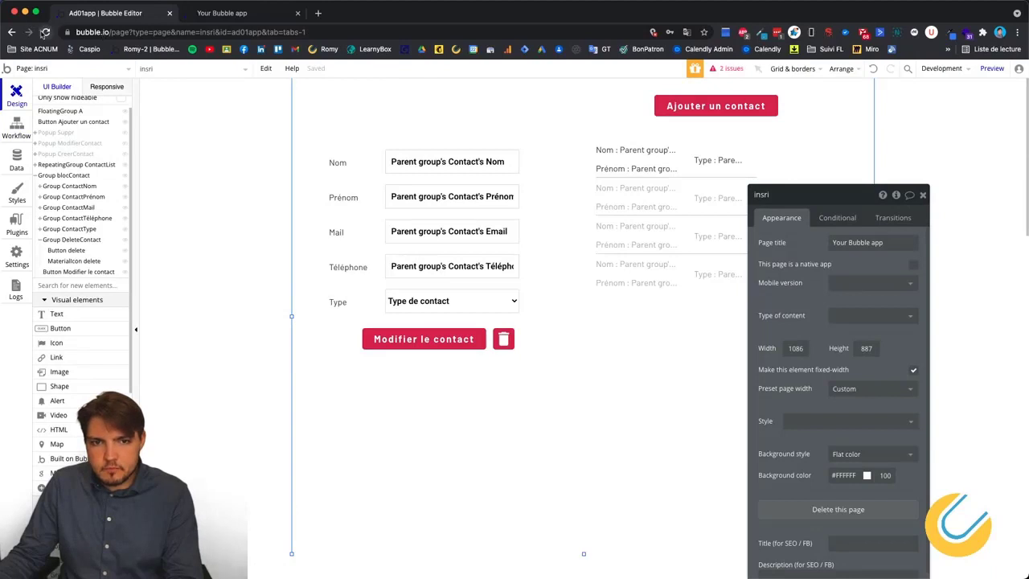
In the app preview, load a contact and delete it, confirming with Oui.
{"action": "left_click", "coordinate": [213, 17]}
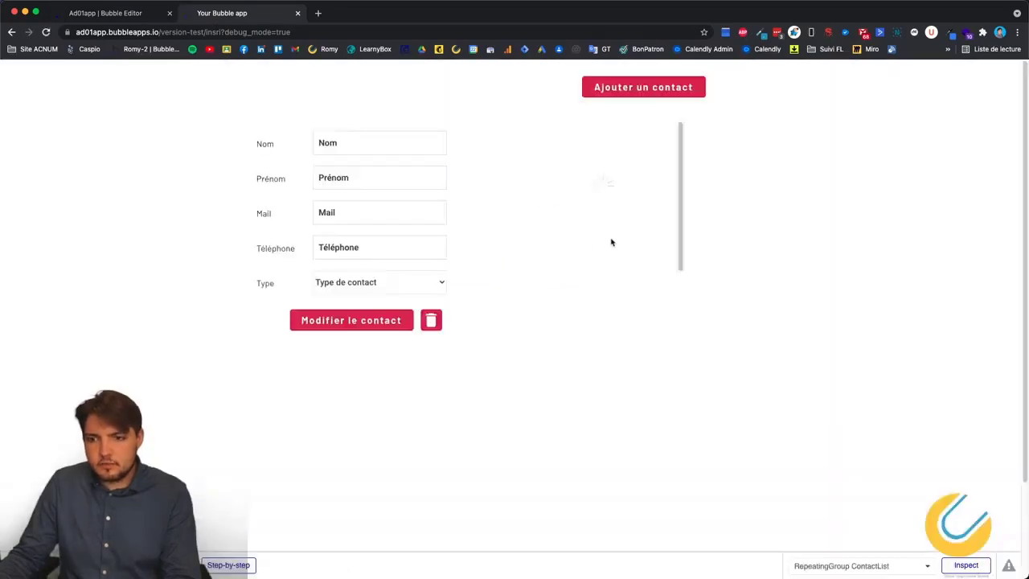
{"action": "scroll", "coordinate": [607, 229], "scroll_direction": "down", "scroll_amount": 2}
{"action": "scroll", "coordinate": [579, 211], "scroll_direction": "down", "scroll_amount": 3}
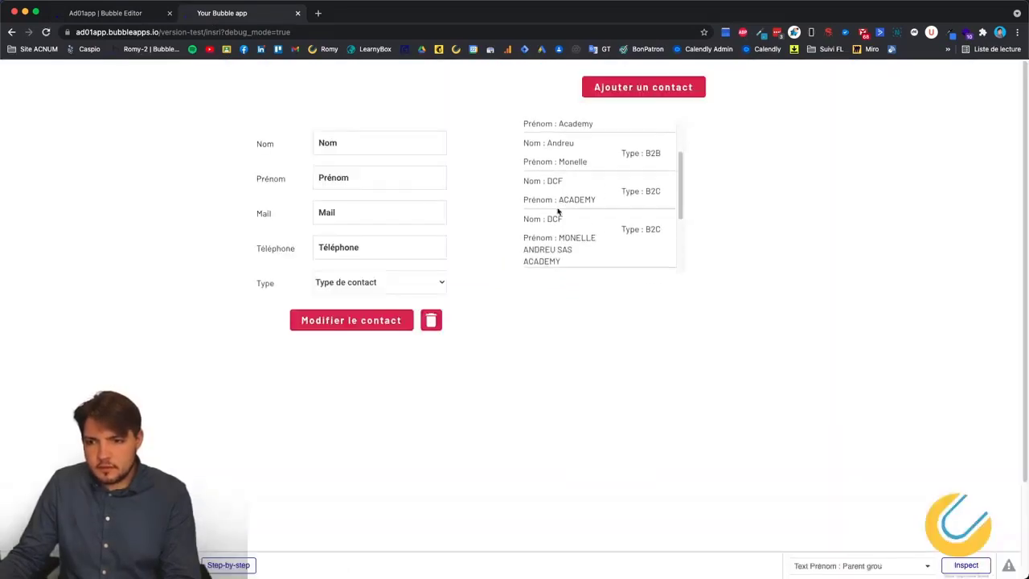
{"action": "left_click", "coordinate": [563, 184]}
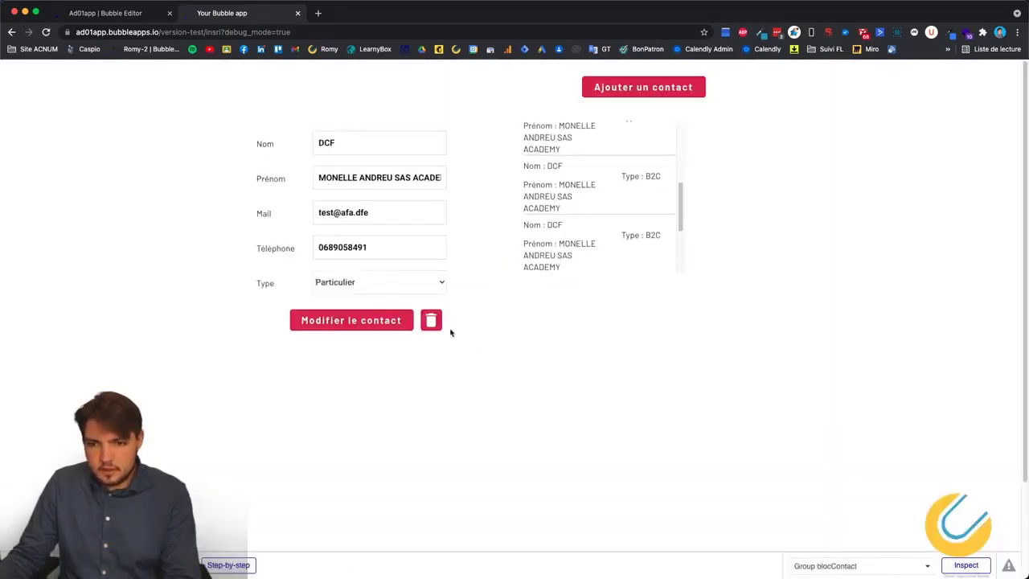
{"action": "left_click", "coordinate": [430, 320]}
{"action": "left_click", "coordinate": [457, 264]}
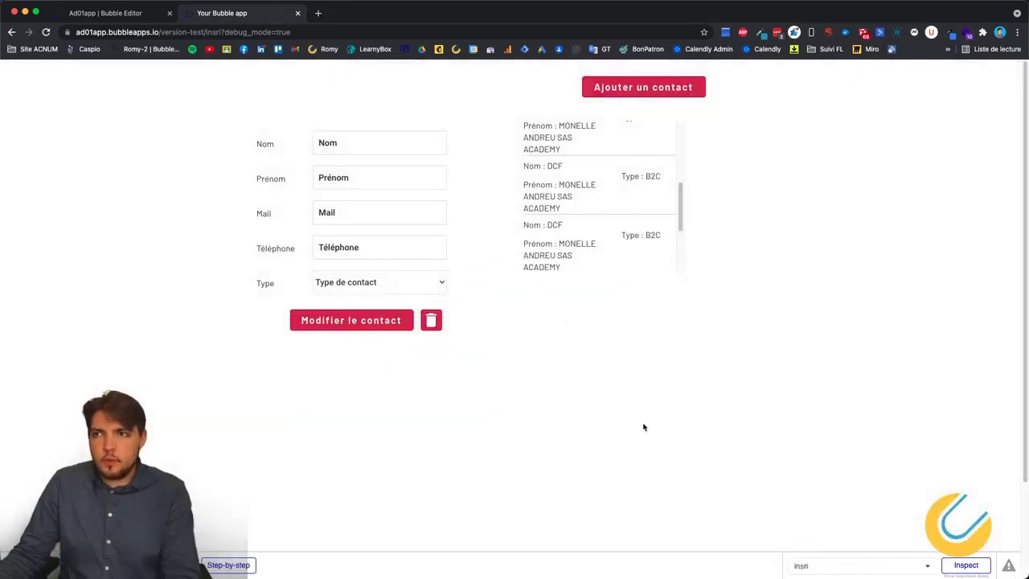
Check that the form cleared and the contact list refreshed after the deletion.
{"action": "scroll", "coordinate": [643, 427], "scroll_direction": "down", "scroll_amount": 2}
{"action": "scroll", "coordinate": [563, 187], "scroll_direction": "down", "scroll_amount": 2}
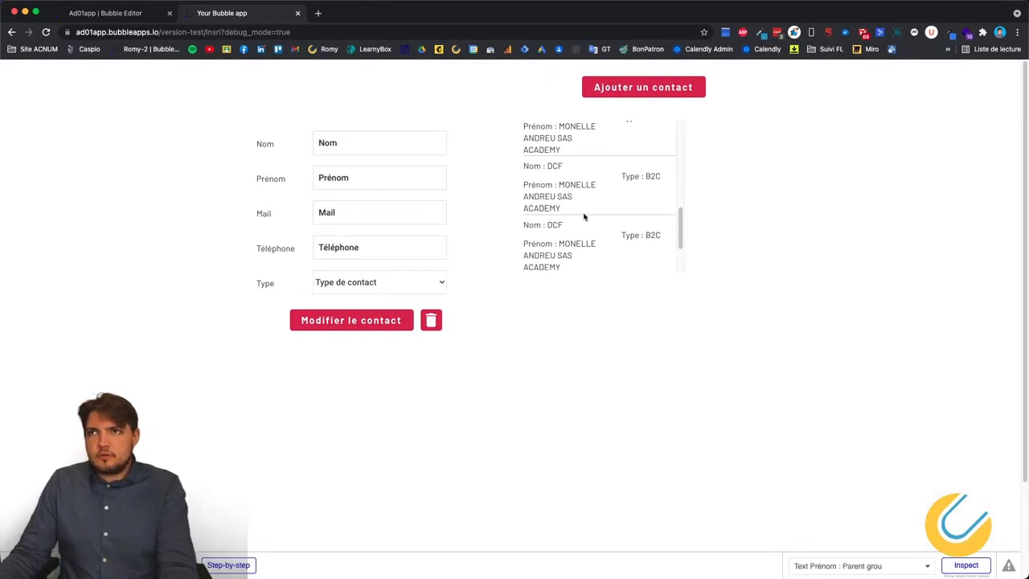
{"action": "scroll", "coordinate": [584, 217], "scroll_direction": "up", "scroll_amount": 4}
{"action": "right_click", "coordinate": [680, 327]}
{"action": "left_click", "coordinate": [457, 468]}
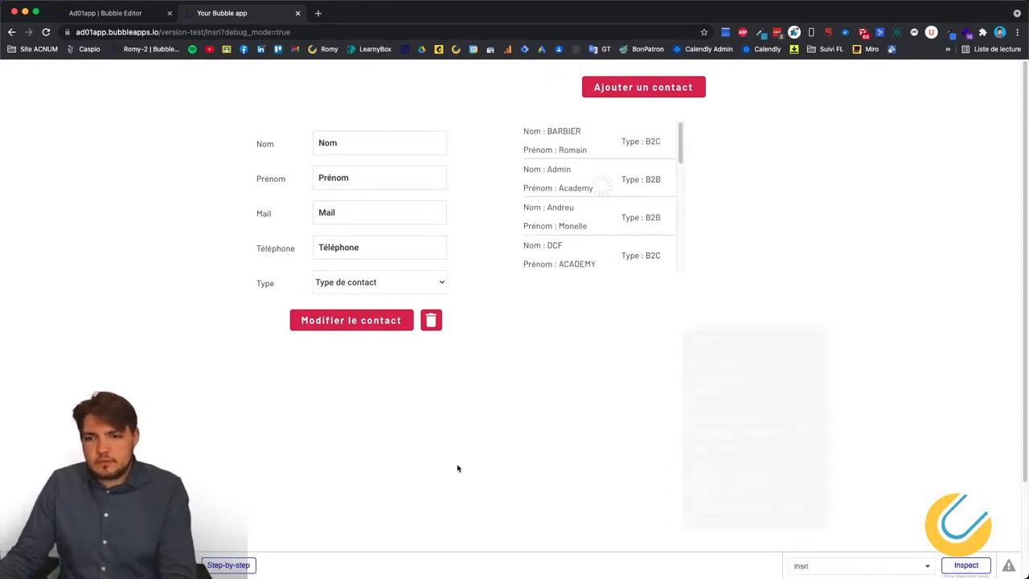
{"action": "right_click", "coordinate": [665, 386]}
{"action": "left_click", "coordinate": [522, 393]}
{"action": "left_click", "coordinate": [110, 11]}
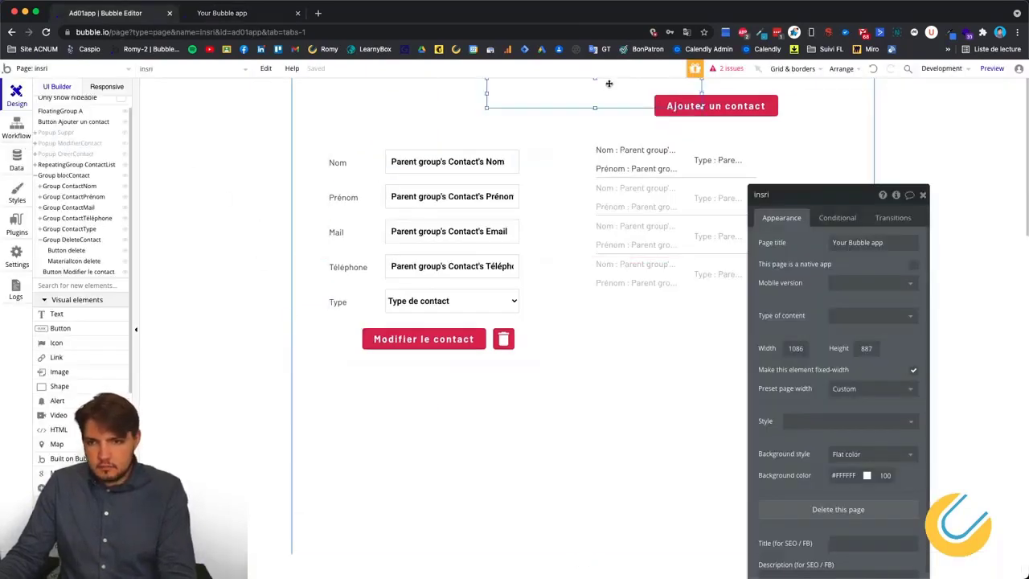
Drag FloatingGroup A left so it sits above the contact form fields.
{"action": "left_click_drag", "start_coordinate": [607, 86], "coordinate": [491, 87]}
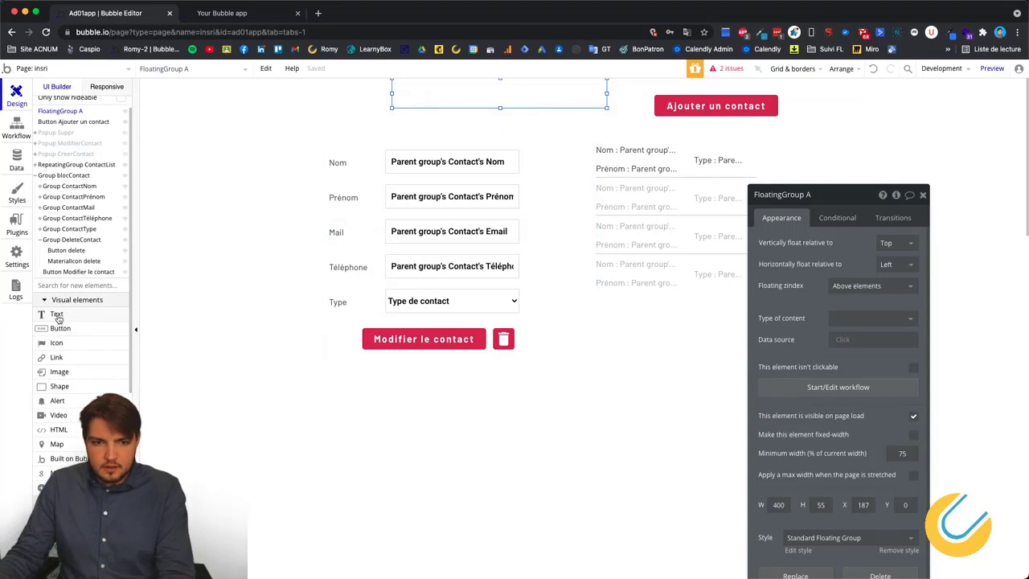
Draw a bar shape inside FloatingGroup A and name it Shape Success.
{"action": "left_click", "coordinate": [67, 387]}
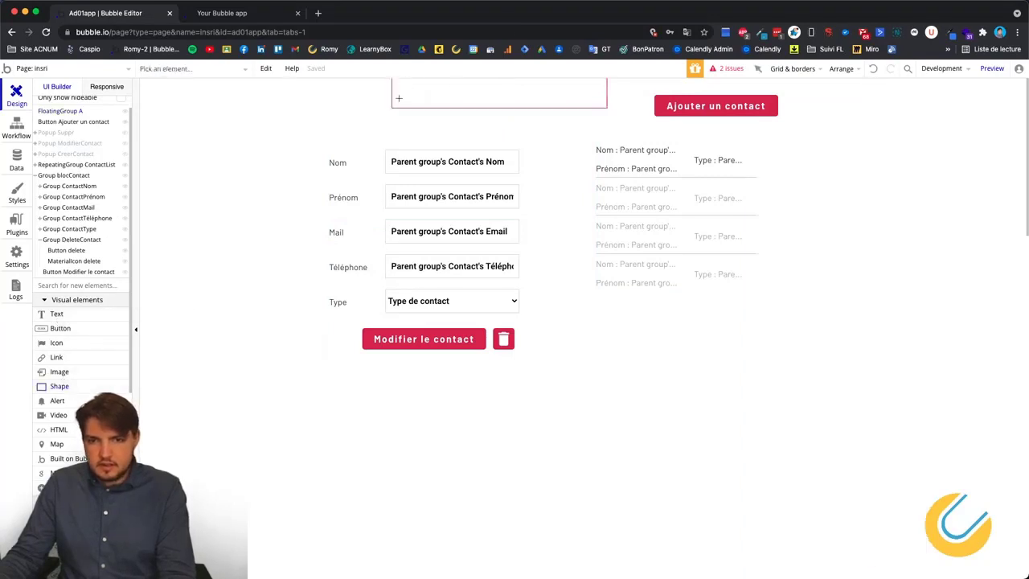
{"action": "mouse_move", "coordinate": [475, 94]}
{"action": "left_mouse_down"}
{"action": "mouse_move", "coordinate": [587, 82]}
{"action": "mouse_move", "coordinate": [559, 91]}
{"action": "left_mouse_up"}
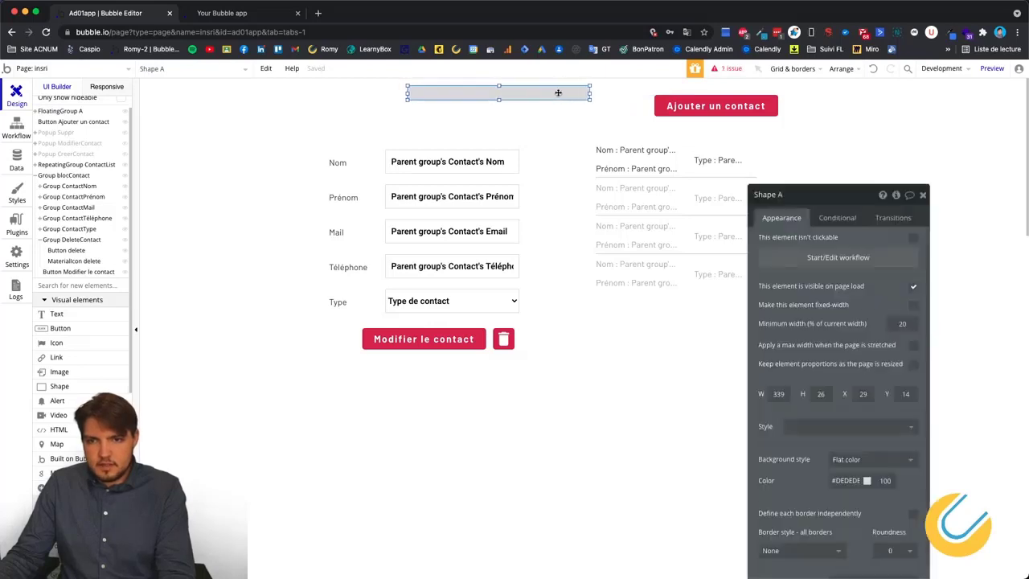
{"action": "left_click", "coordinate": [826, 195]}
{"action": "key", "text": "BackSpace"}
{"action": "type", "text": "Success"}
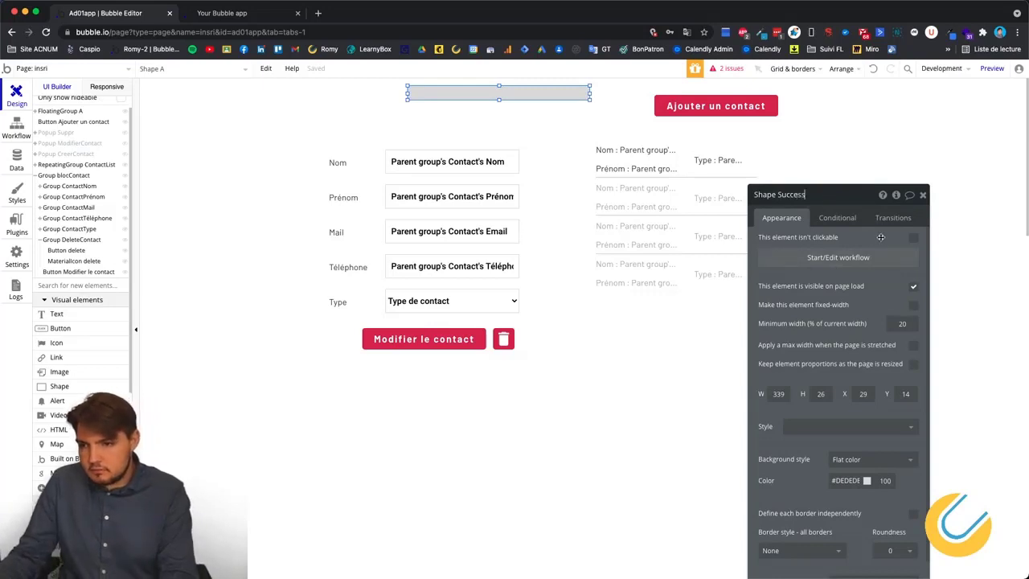
Set Shape Success's colour to green #508322.
{"action": "scroll", "coordinate": [857, 339], "scroll_direction": "down", "scroll_amount": 1}
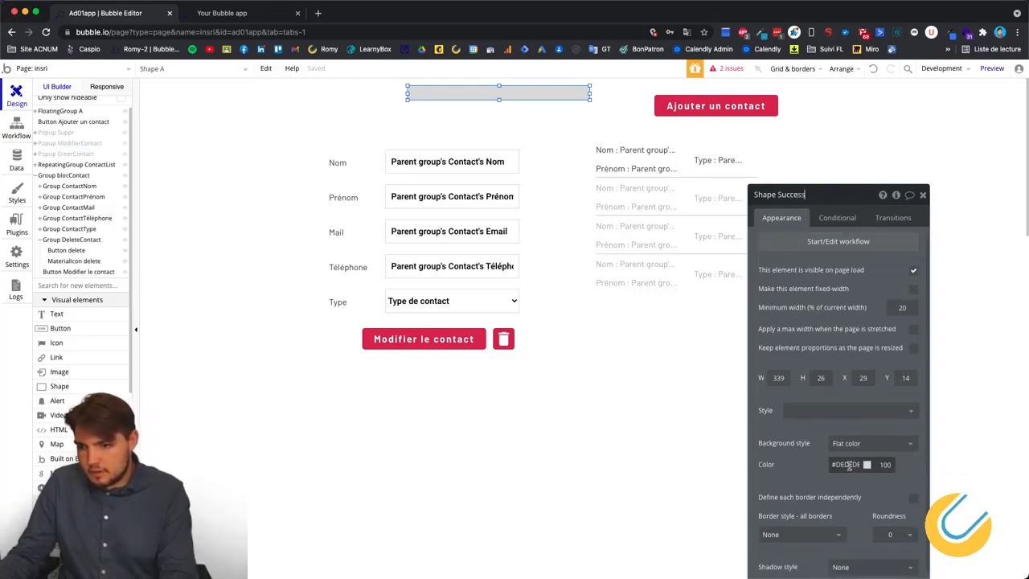
{"action": "left_click", "coordinate": [848, 464]}
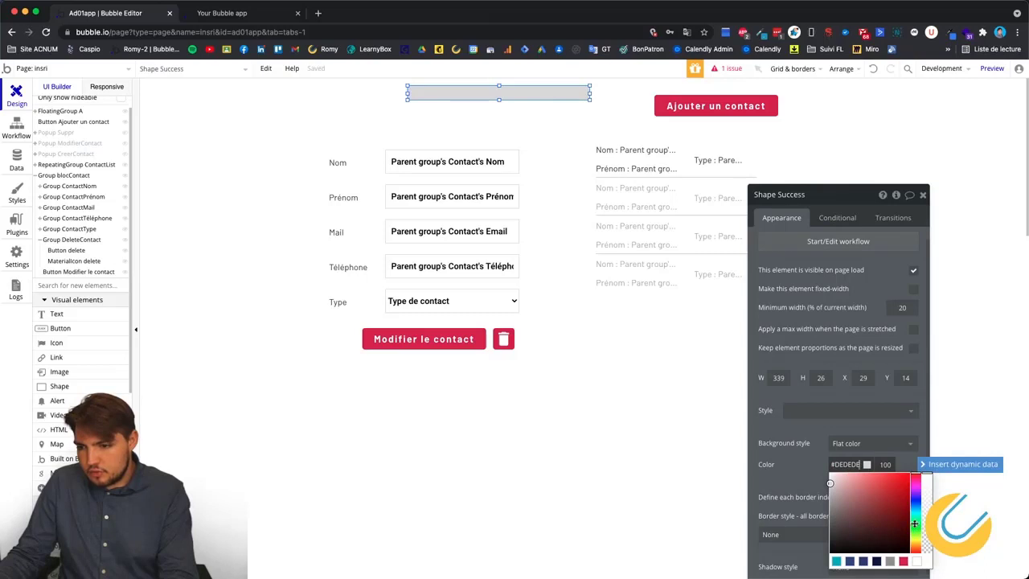
{"action": "left_click_drag", "start_coordinate": [913, 523], "coordinate": [915, 530]}
{"action": "mouse_move", "coordinate": [867, 484]}
{"action": "left_mouse_down"}
{"action": "mouse_move", "coordinate": [910, 481]}
{"action": "mouse_move", "coordinate": [894, 497]}
{"action": "left_mouse_up"}
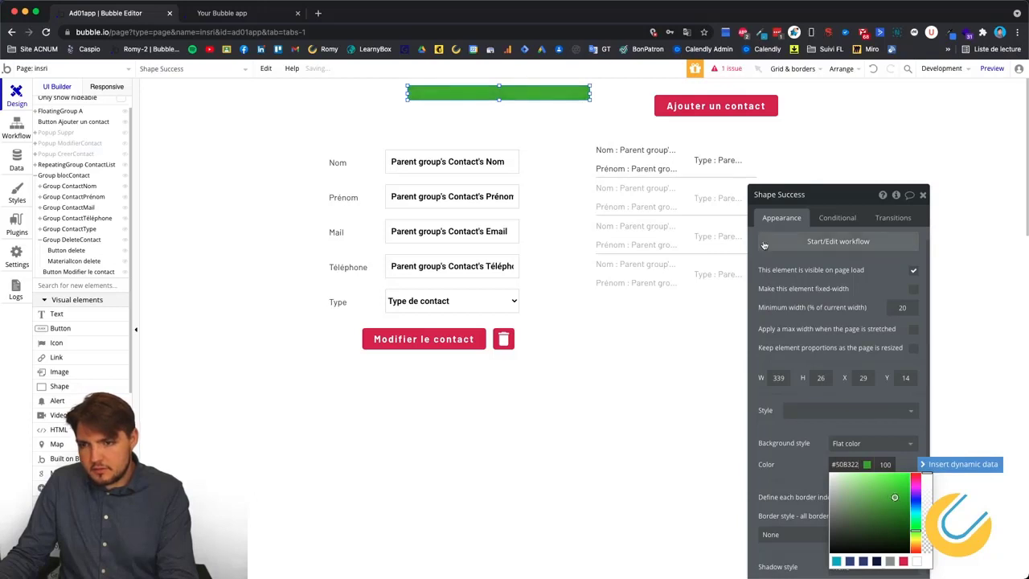
{"action": "left_click", "coordinate": [63, 316]}
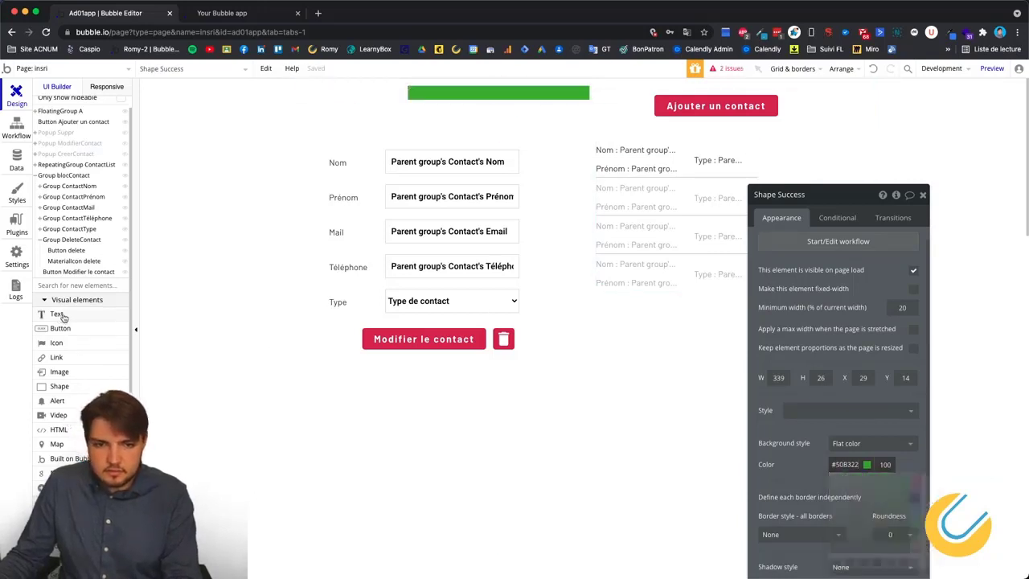
Add an 'edit me' text element beside the green bar and slightly enlarge the bar.
{"action": "left_click", "coordinate": [64, 315]}
{"action": "left_click", "coordinate": [457, 99]}
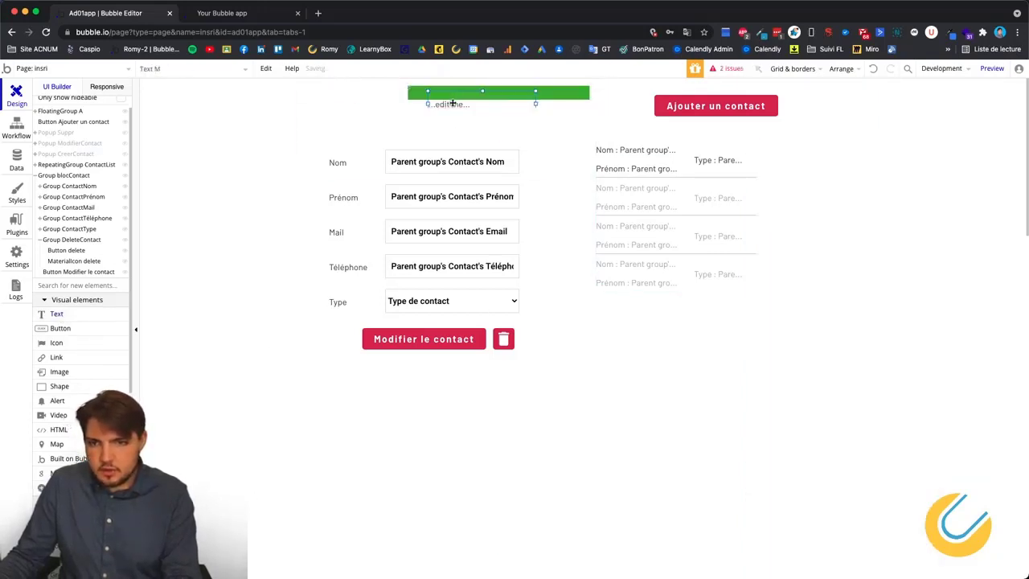
{"action": "left_click_drag", "start_coordinate": [452, 99], "coordinate": [455, 95]}
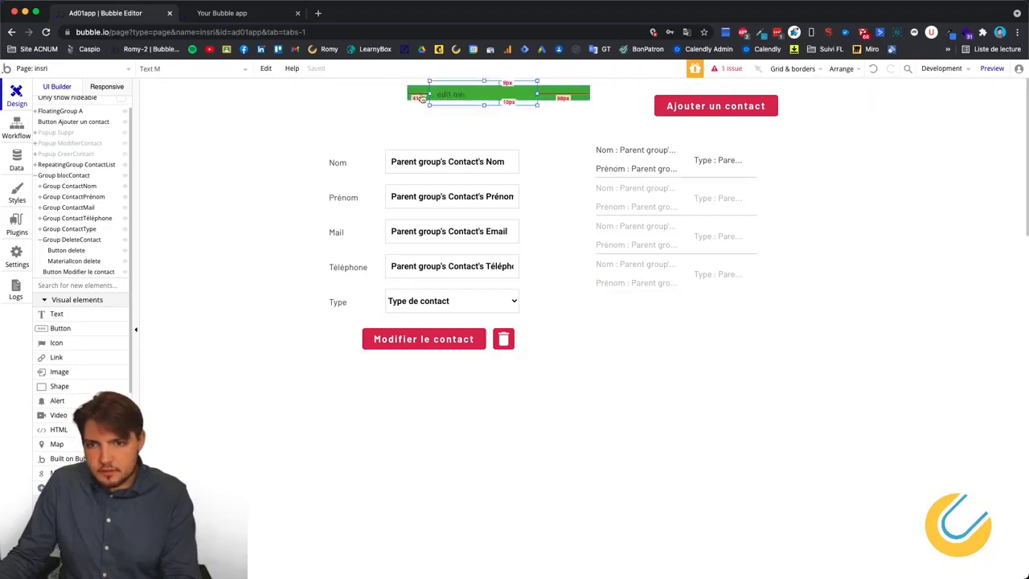
{"action": "left_click", "coordinate": [421, 97]}
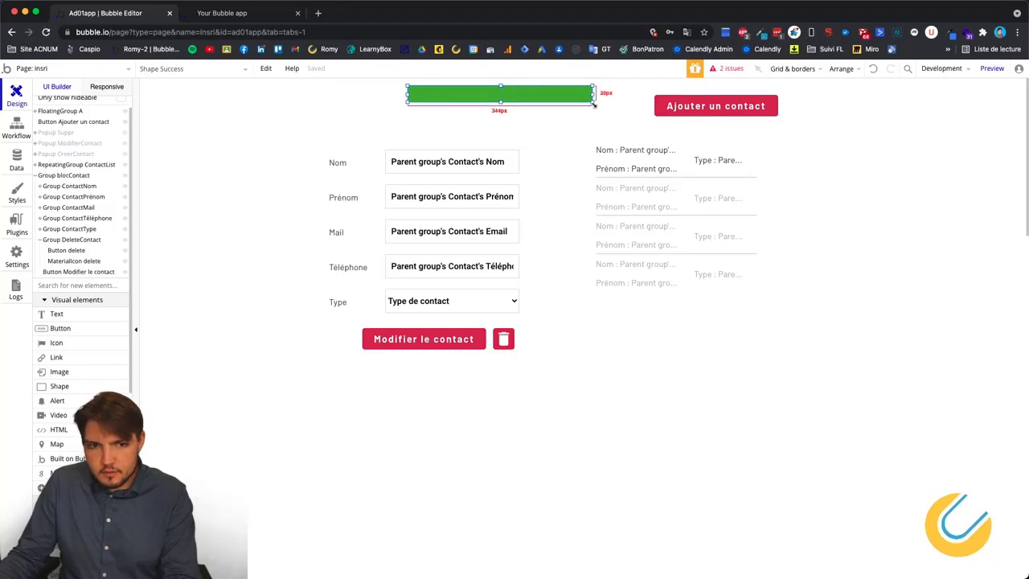
{"action": "left_click_drag", "start_coordinate": [594, 105], "coordinate": [596, 108]}
{"action": "scroll", "coordinate": [77, 363], "scroll_direction": "down", "scroll_amount": 6}
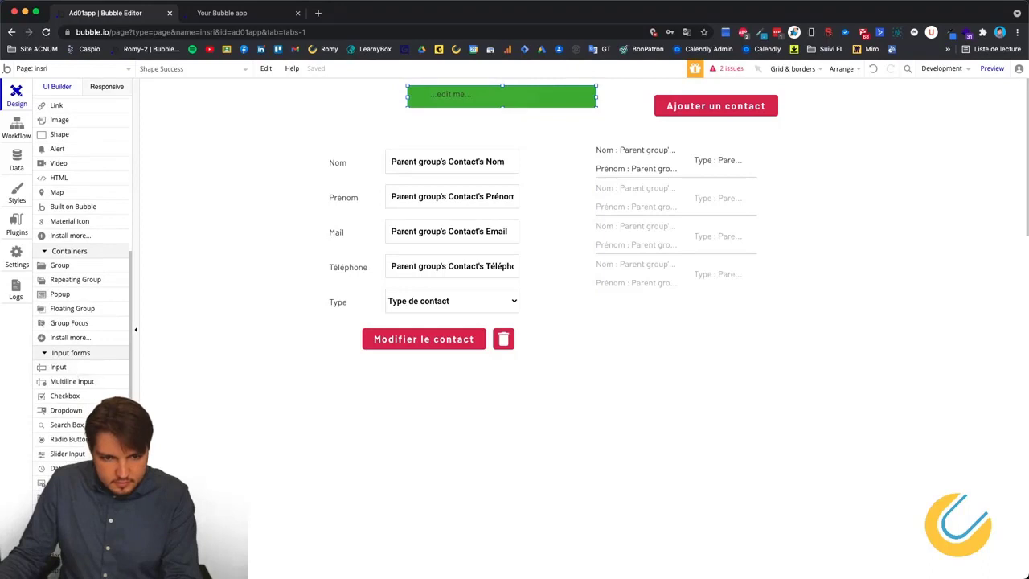
{"action": "scroll", "coordinate": [72, 454], "scroll_direction": "up", "scroll_amount": 8}
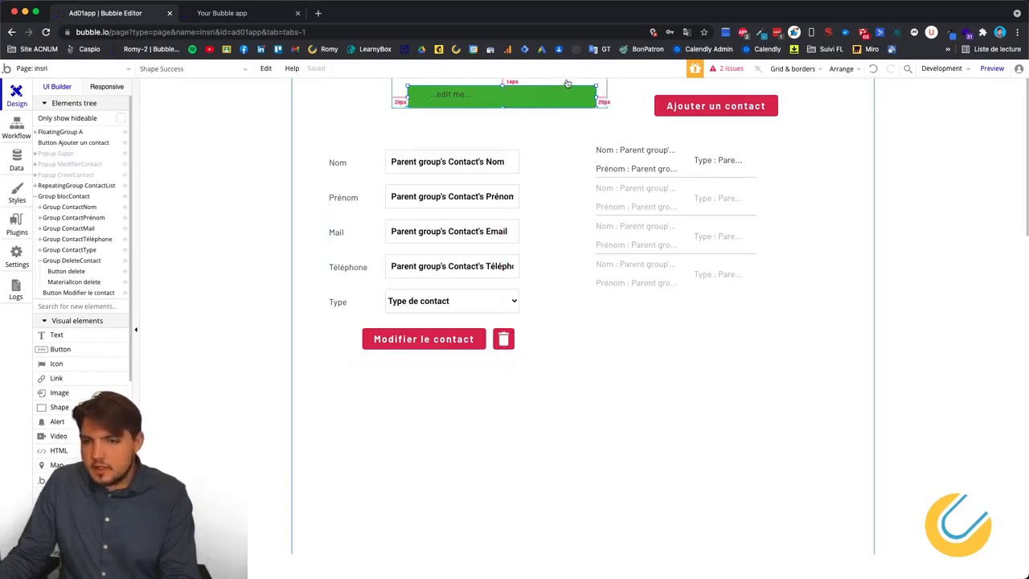
Undo the bar's enlargement and move the 'edit me' text down into the green bar.
{"action": "left_click", "coordinate": [432, 98]}
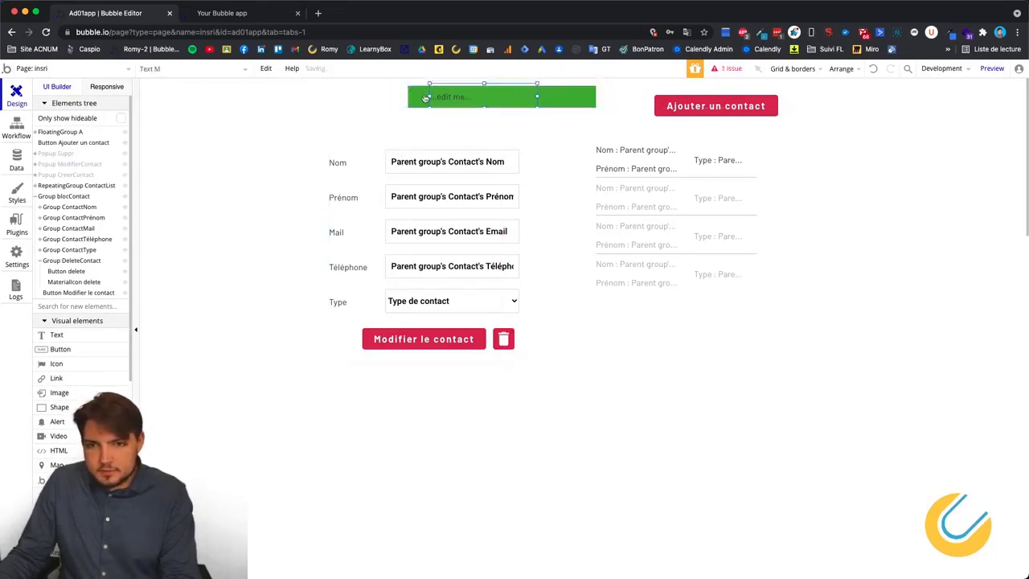
{"action": "key", "text": "Delete"}
{"action": "left_click_drag", "start_coordinate": [408, 86], "coordinate": [404, 73]}
{"action": "mouse_move", "coordinate": [451, 98]}
{"action": "left_mouse_down"}
{"action": "mouse_move", "coordinate": [470, 103]}
{"action": "mouse_move", "coordinate": [463, 95]}
{"action": "left_mouse_up"}
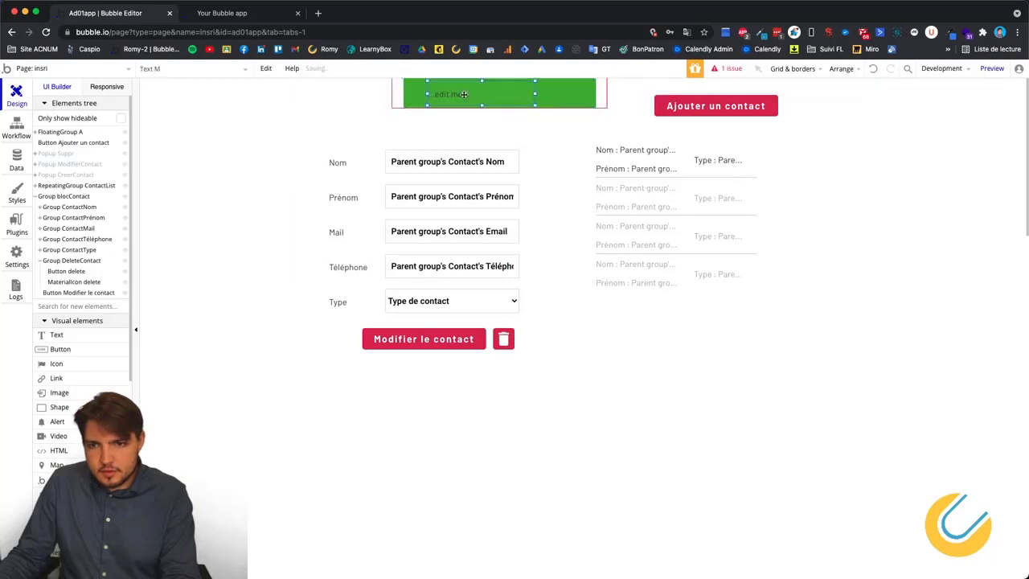
{"action": "left_click", "coordinate": [506, 98]}
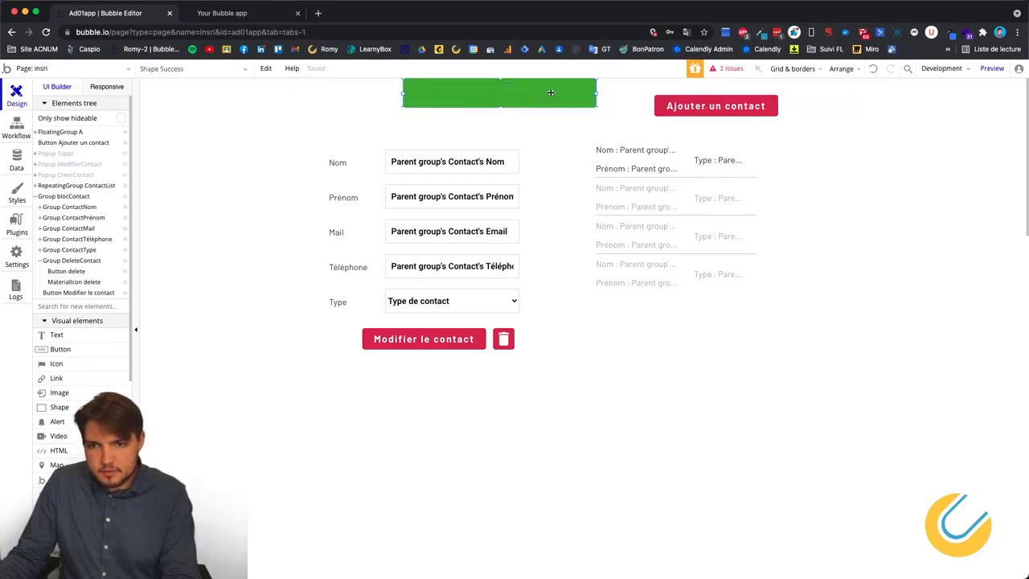
{"action": "key", "text": "super+z"}
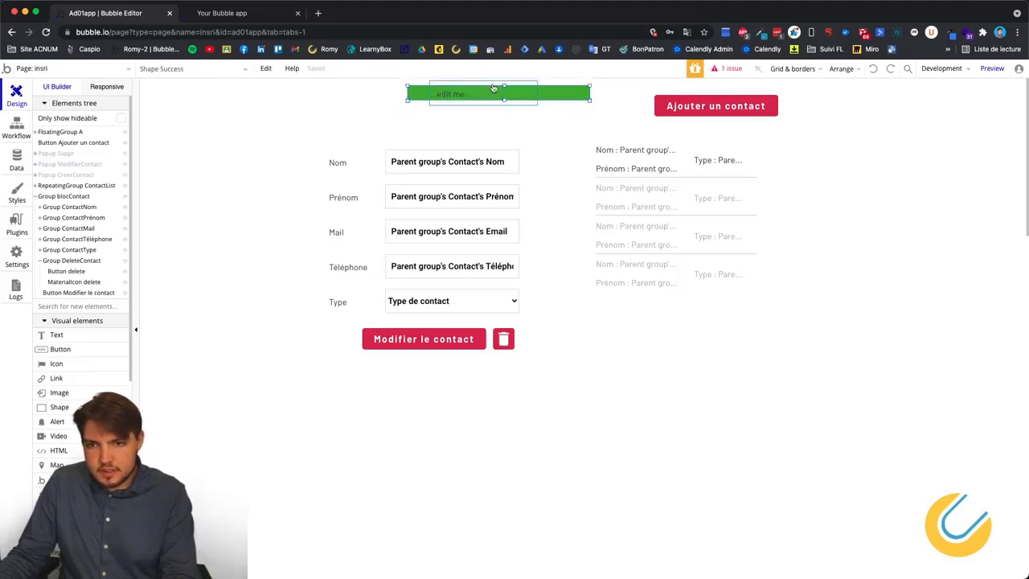
{"action": "left_click", "coordinate": [484, 89]}
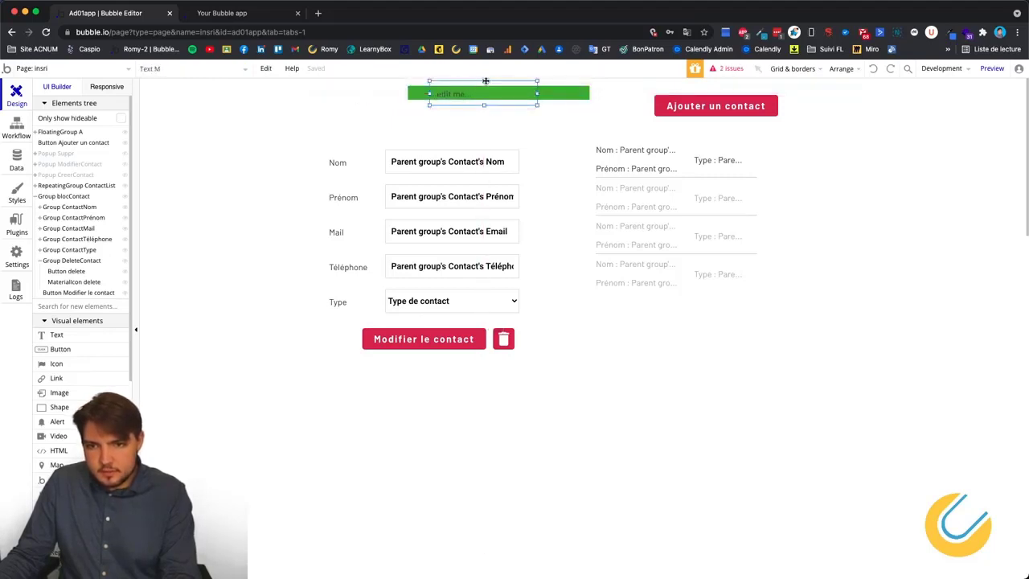
{"action": "left_click_drag", "start_coordinate": [486, 81], "coordinate": [452, 101]}
Change the banner text to 'Opération réussi' and narrow it to 120 px wide at X 132.
{"action": "double_click", "coordinate": [468, 98]}
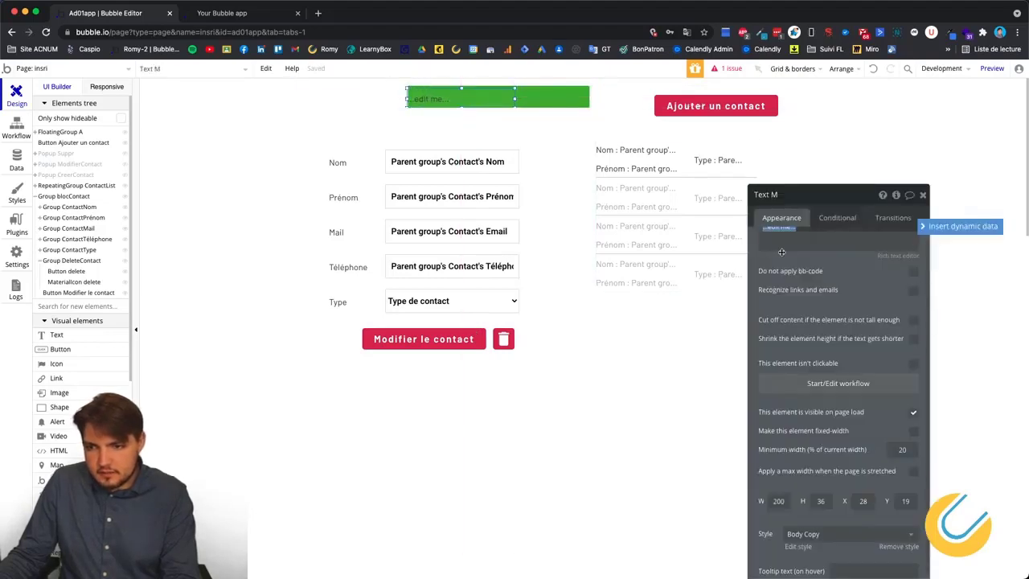
{"action": "type", "text": "Op"}
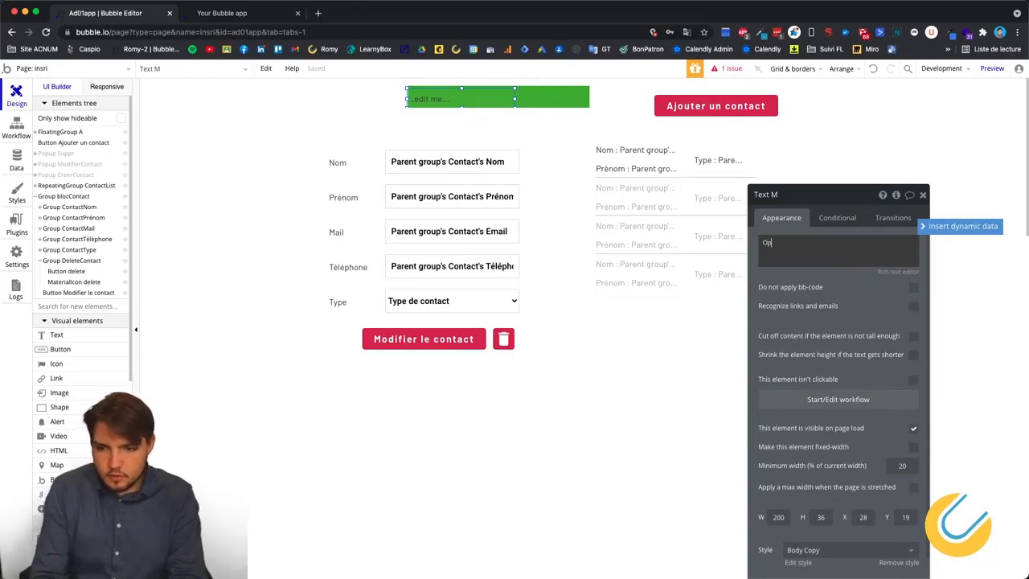
{"action": "type", "text": "ération ré"}
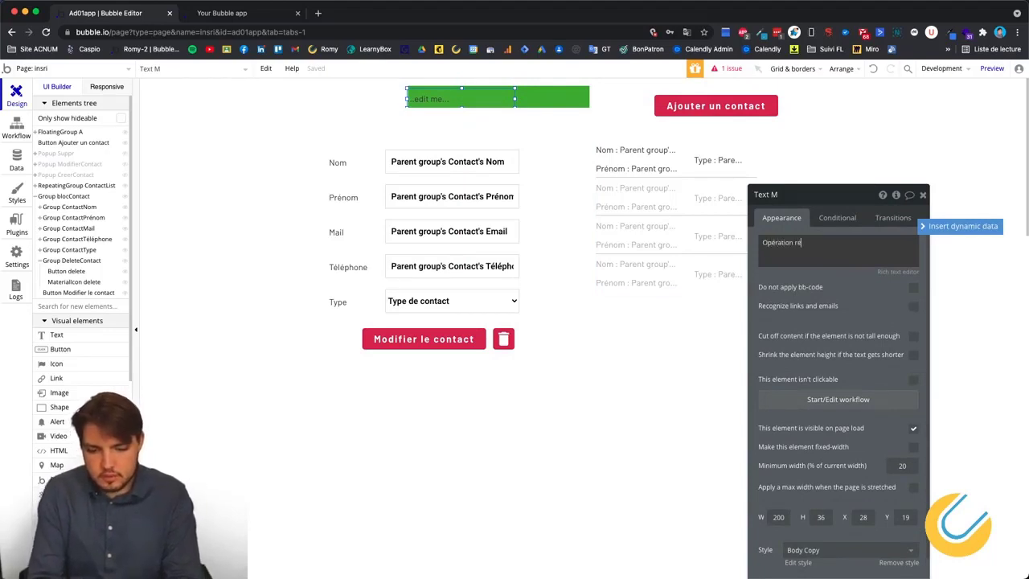
{"action": "type", "text": "ussi"}
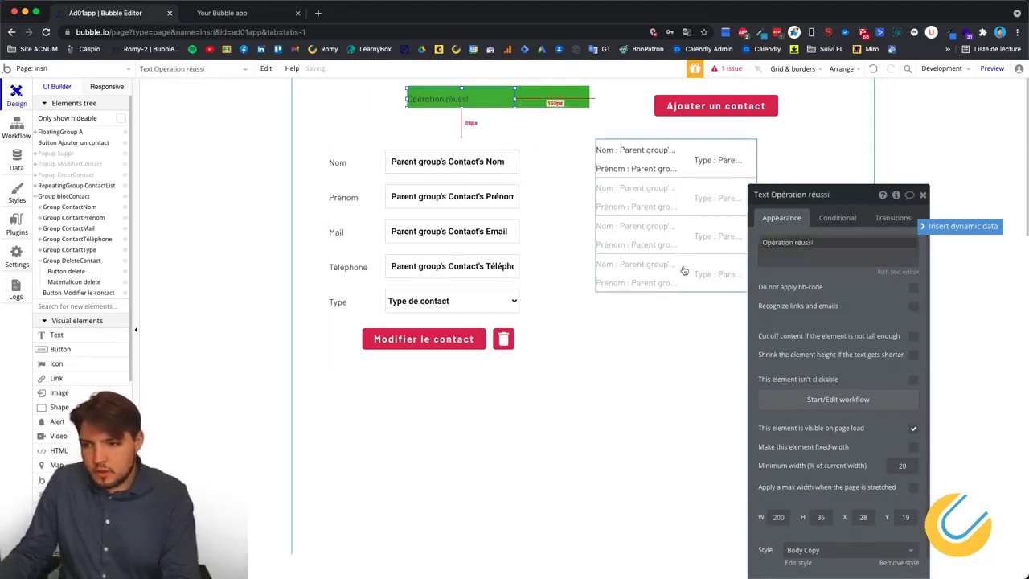
{"action": "left_click_drag", "start_coordinate": [459, 93], "coordinate": [515, 95]}
{"action": "left_click_drag", "start_coordinate": [497, 95], "coordinate": [503, 97]}
{"action": "left_click", "coordinate": [591, 92]}
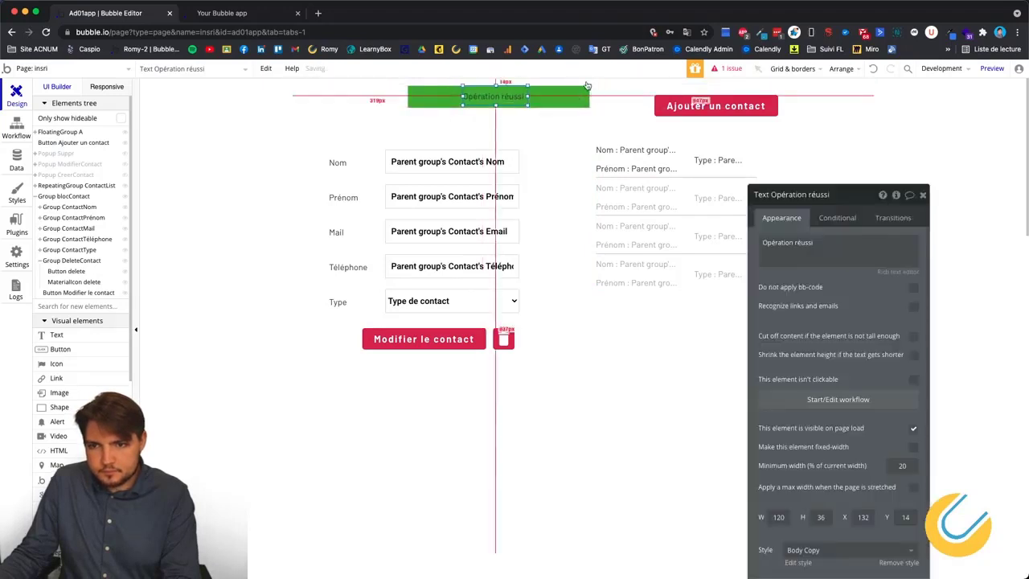
Centre FloatingGroup A horizontally while keeping it at the top of the page.
{"action": "right_click", "coordinate": [598, 91]}
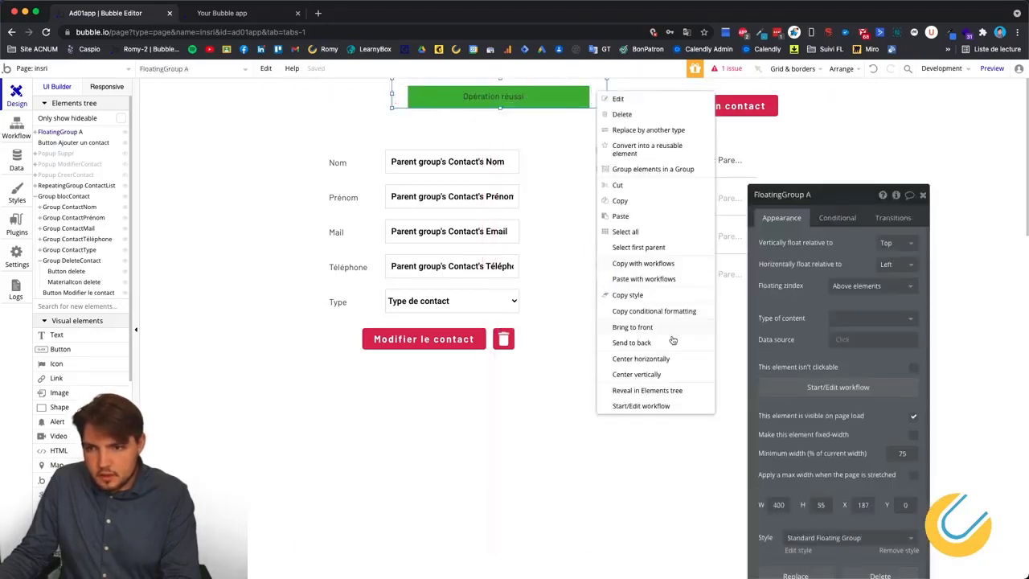
{"action": "left_click", "coordinate": [635, 375]}
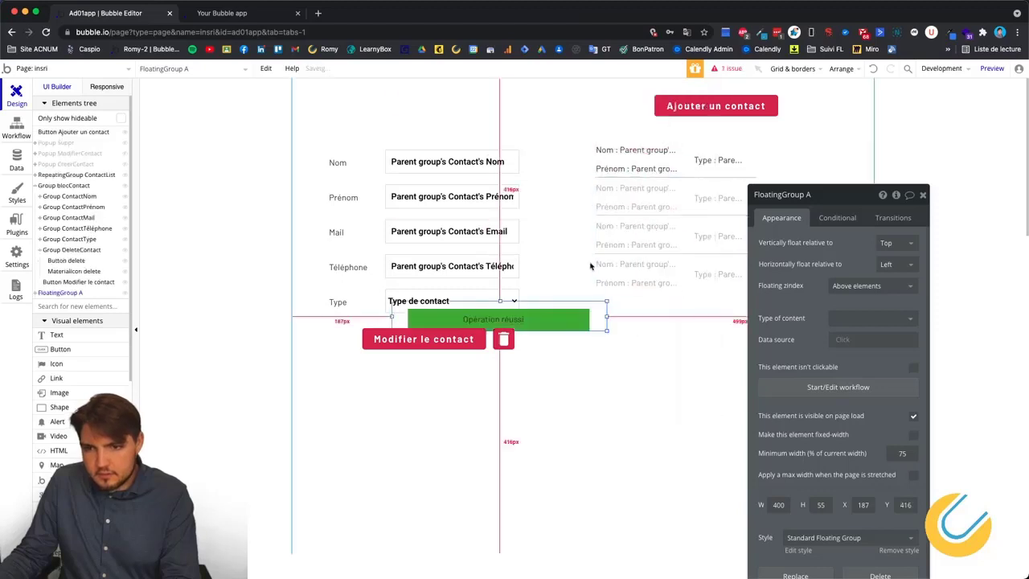
{"action": "left_click_drag", "start_coordinate": [600, 324], "coordinate": [600, 101]}
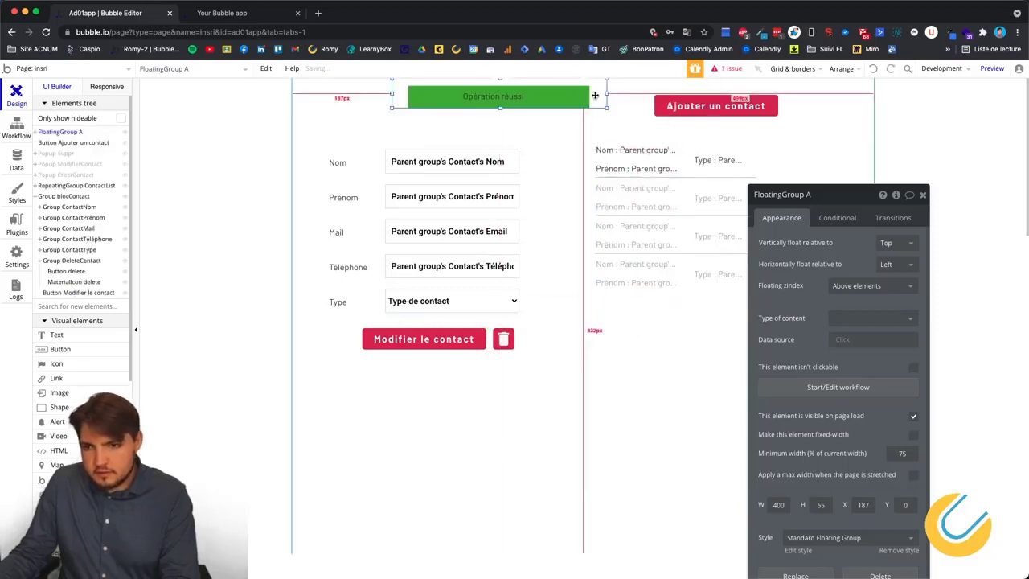
{"action": "right_click", "coordinate": [598, 93]}
{"action": "left_click", "coordinate": [667, 366]}
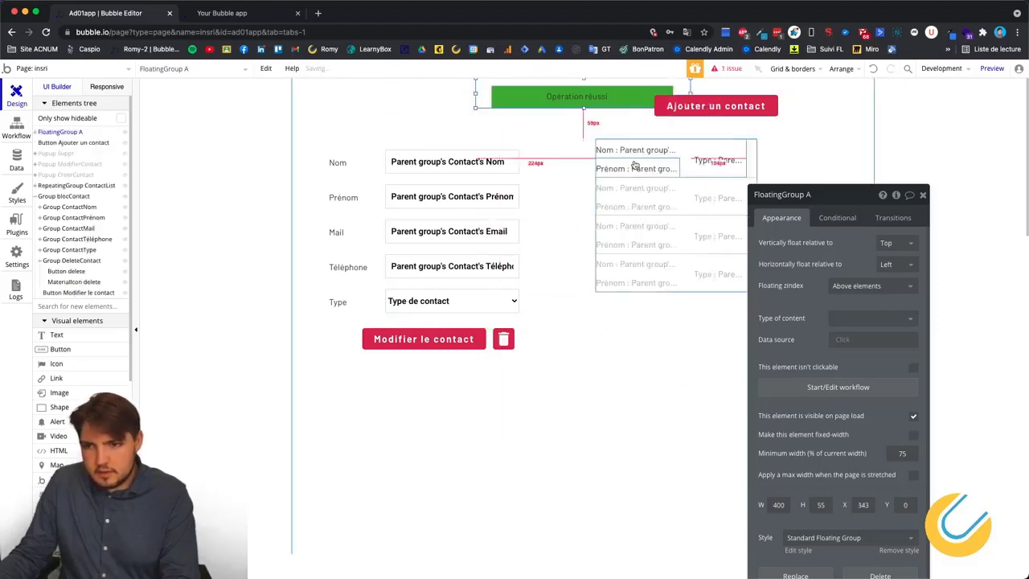
Centre the 'Opération réussi' text horizontally inside the green bar.
{"action": "left_click", "coordinate": [621, 97]}
{"action": "right_click", "coordinate": [621, 97]}
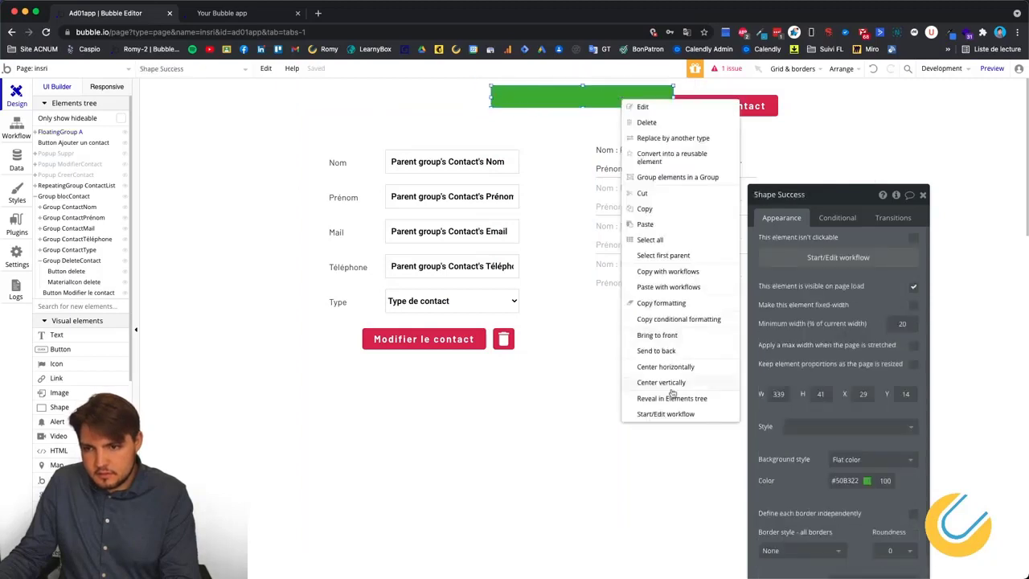
{"action": "left_click", "coordinate": [667, 367]}
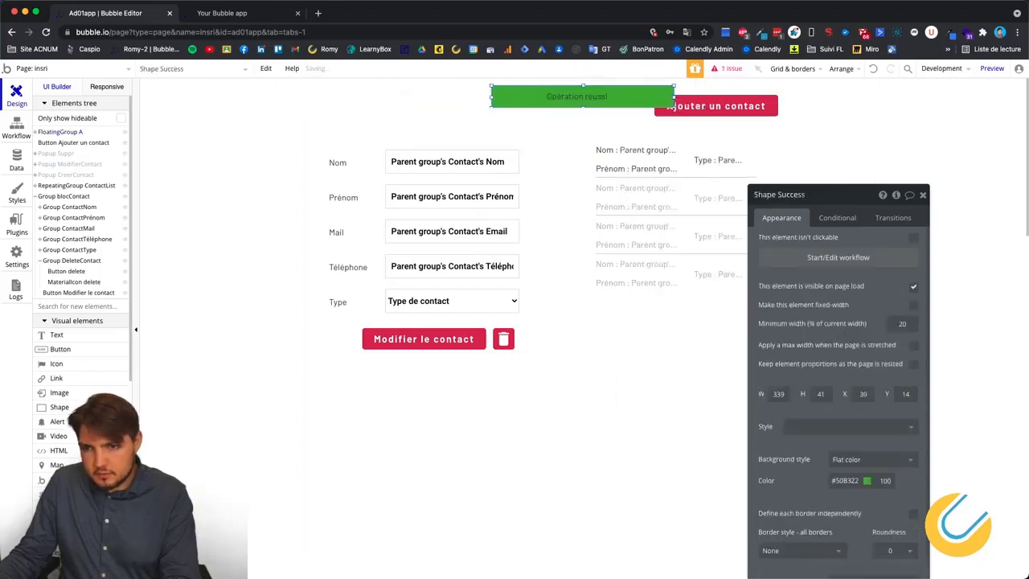
{"action": "right_click", "coordinate": [565, 98]}
{"action": "left_click", "coordinate": [627, 367]}
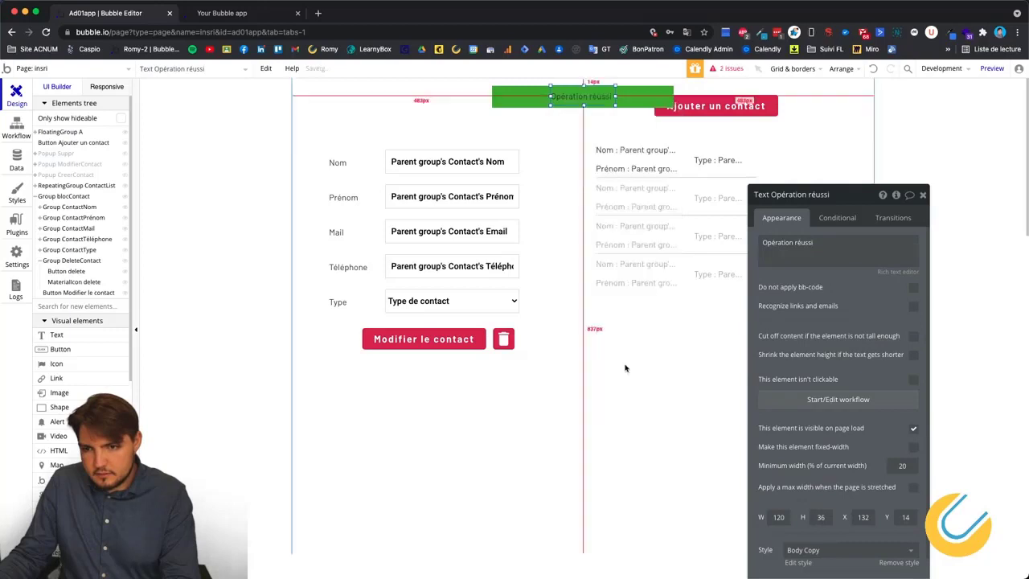
{"action": "left_click", "coordinate": [457, 113]}
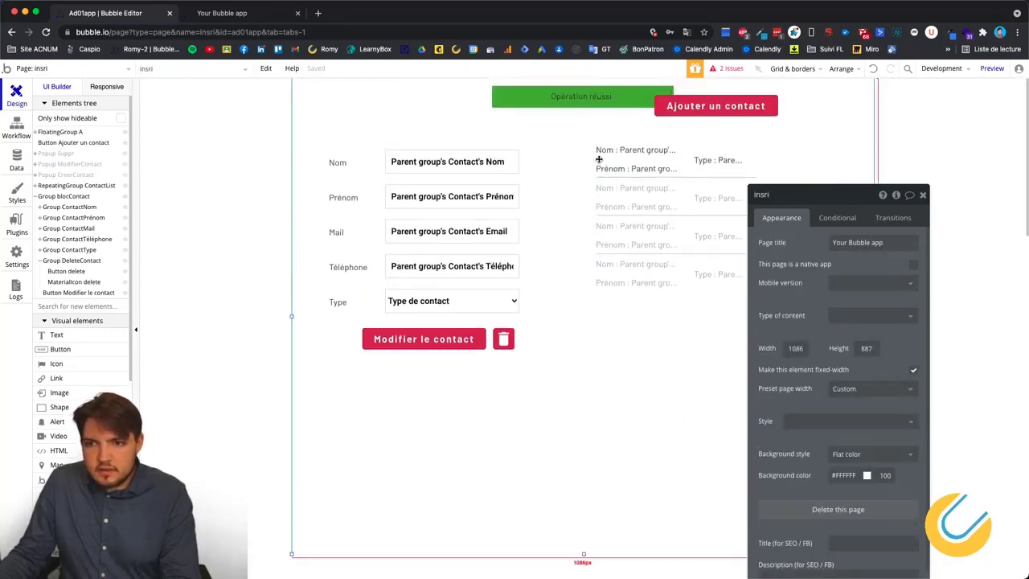
{"action": "left_click", "coordinate": [481, 107]}
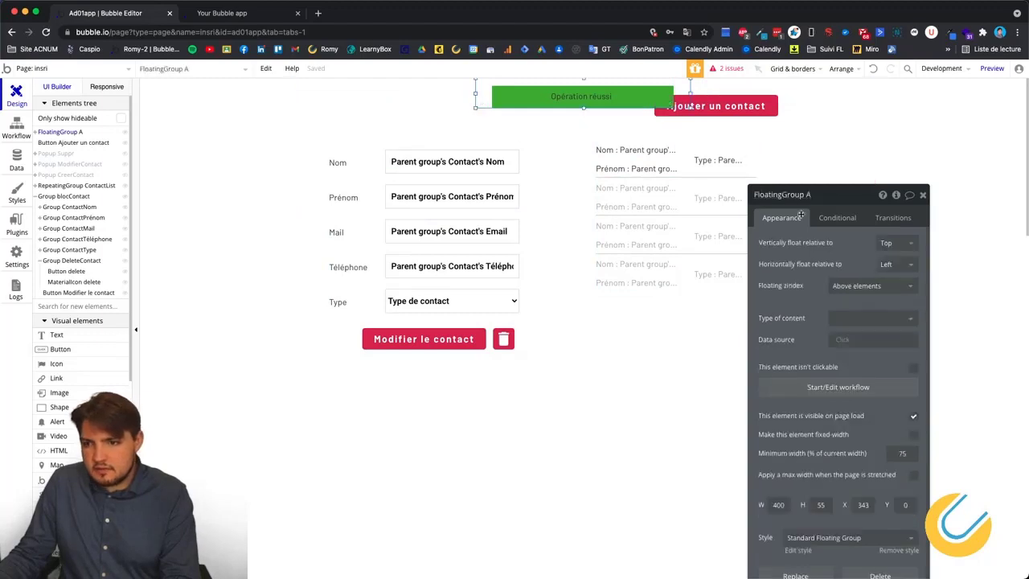
{"action": "left_click", "coordinate": [257, 15]}
{"action": "scroll", "coordinate": [804, 269], "scroll_direction": "down", "scroll_amount": 2}
{"action": "scroll", "coordinate": [804, 265], "scroll_direction": "up", "scroll_amount": 2}
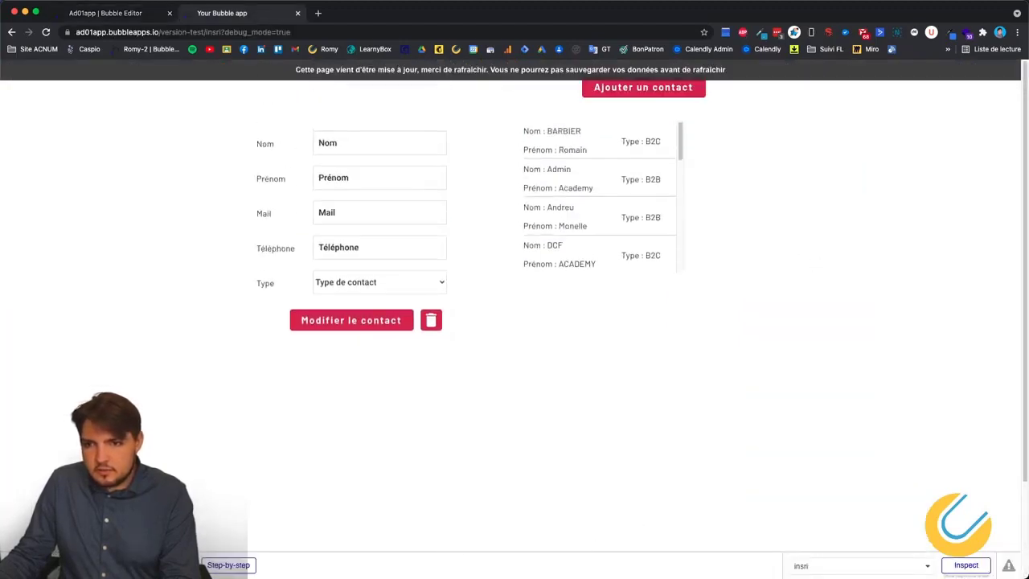
{"action": "left_click", "coordinate": [696, 76]}
{"action": "scroll", "coordinate": [655, 357], "scroll_direction": "down", "scroll_amount": 2}
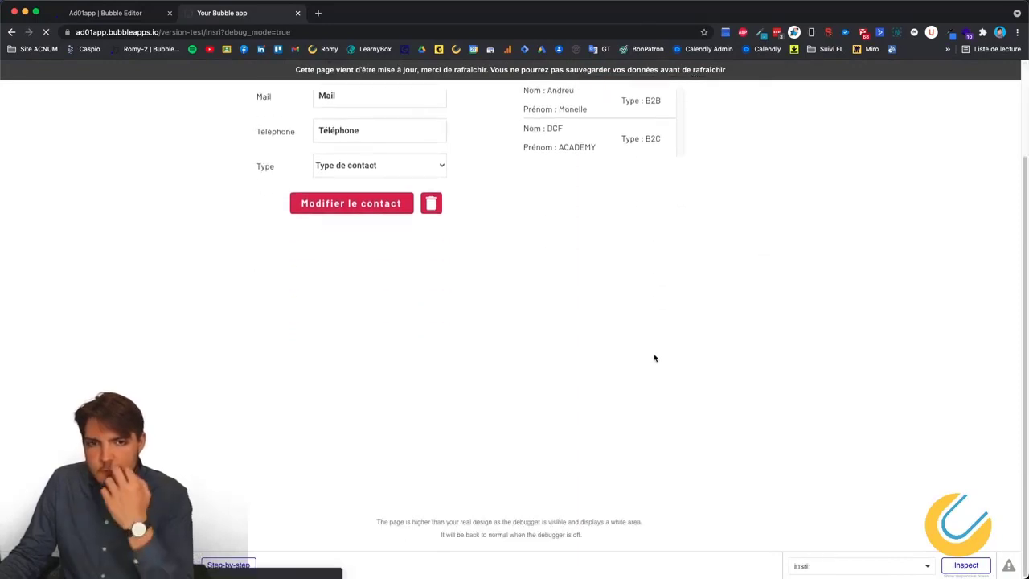
{"action": "scroll", "coordinate": [643, 351], "scroll_direction": "down", "scroll_amount": 2}
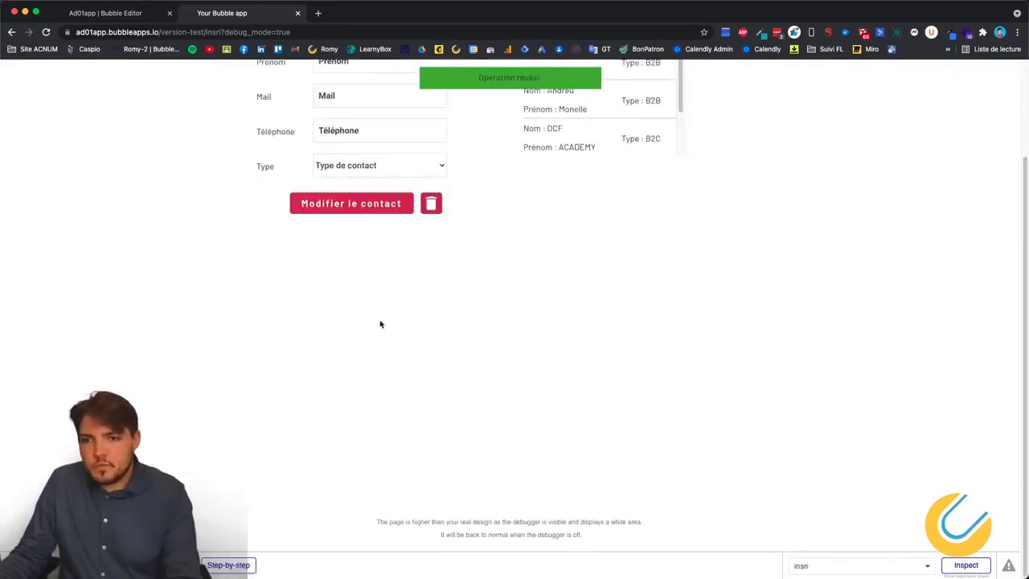
{"action": "scroll", "coordinate": [381, 321], "scroll_direction": "up", "scroll_amount": 2}
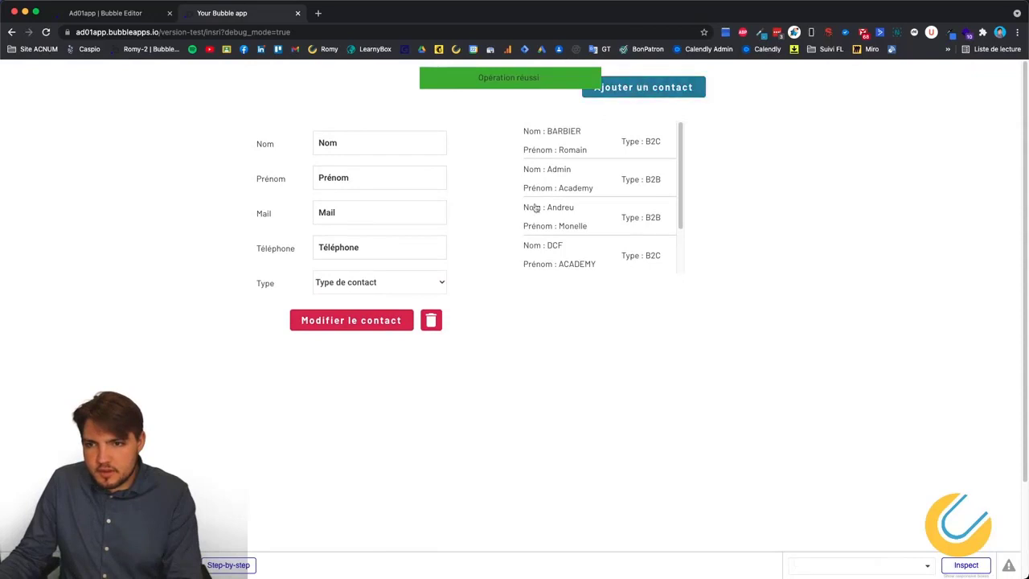
{"action": "scroll", "coordinate": [536, 208], "scroll_direction": "down", "scroll_amount": 1}
{"action": "scroll", "coordinate": [491, 290], "scroll_direction": "down", "scroll_amount": 2}
{"action": "scroll", "coordinate": [491, 305], "scroll_direction": "up", "scroll_amount": 2}
{"action": "scroll", "coordinate": [498, 303], "scroll_direction": "down", "scroll_amount": 1}
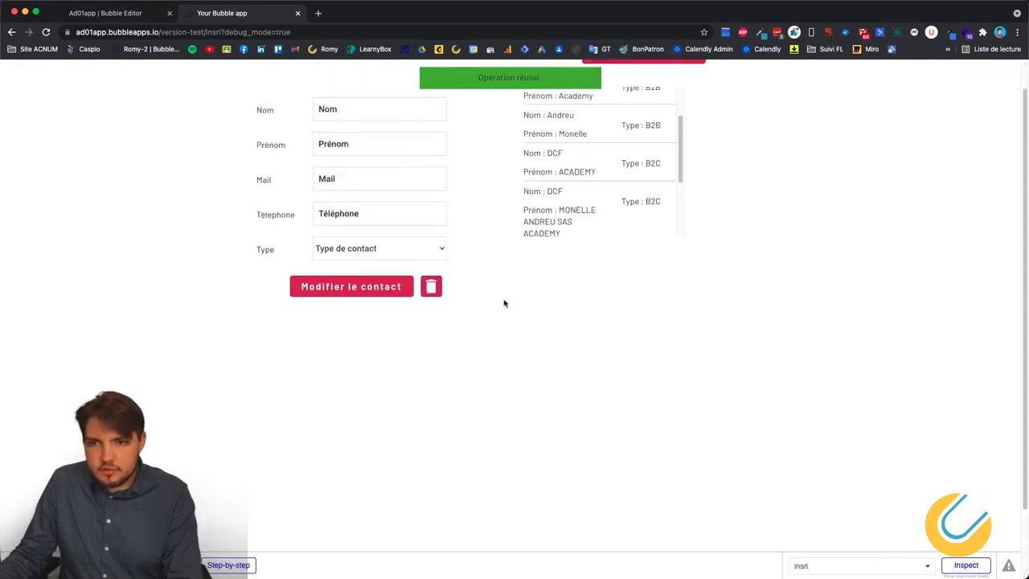
{"action": "scroll", "coordinate": [498, 265], "scroll_direction": "down", "scroll_amount": 1}
{"action": "scroll", "coordinate": [510, 342], "scroll_direction": "up", "scroll_amount": 2}
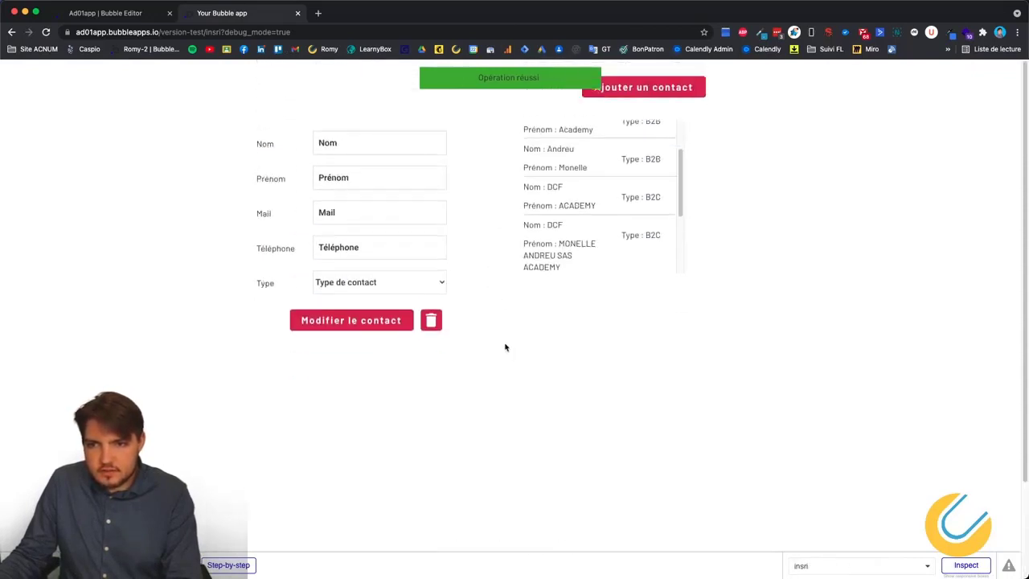
{"action": "scroll", "coordinate": [496, 345], "scroll_direction": "down", "scroll_amount": 1}
{"action": "scroll", "coordinate": [503, 321], "scroll_direction": "up", "scroll_amount": 1}
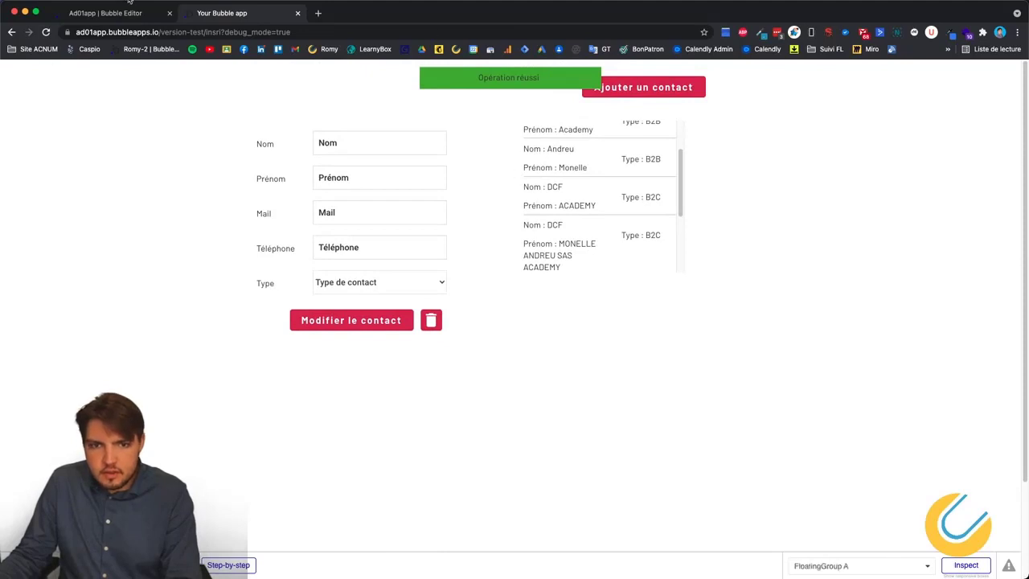
{"action": "left_click", "coordinate": [119, 13]}
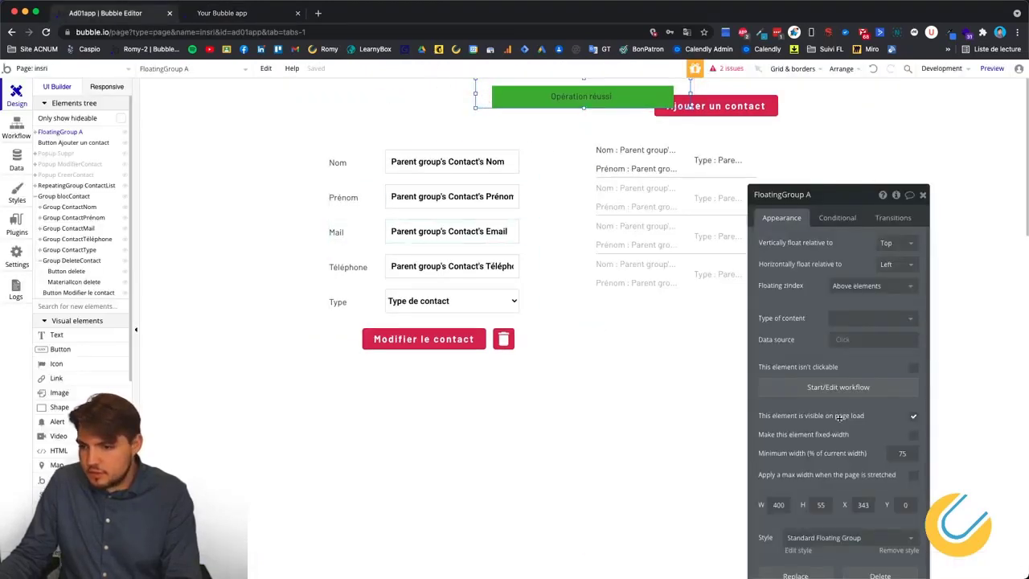
Uncheck 'This element is visible on page load' for FloatingGroup A, then go to the Workflow view.
{"action": "left_click", "coordinate": [914, 417]}
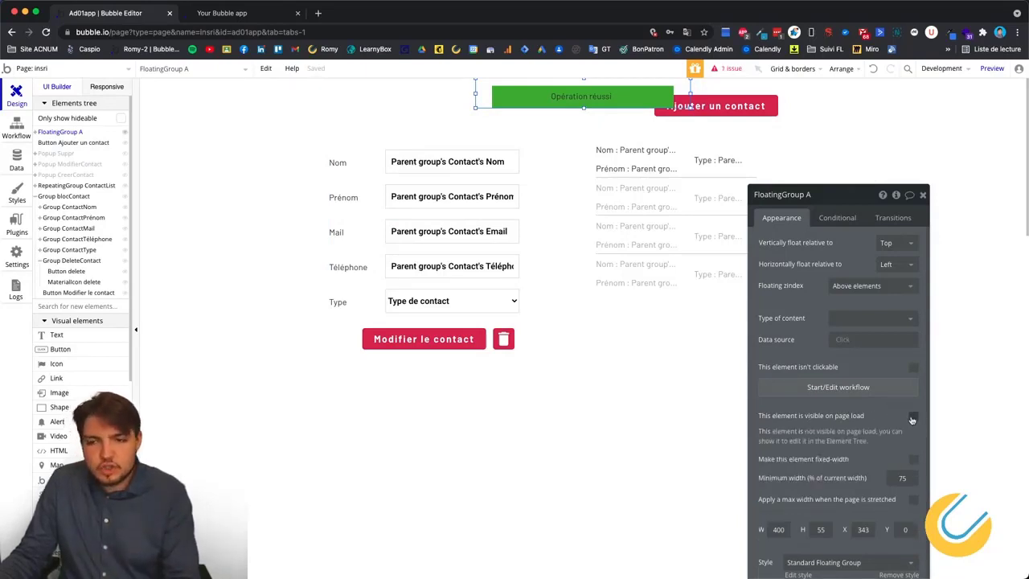
{"action": "left_click", "coordinate": [582, 100]}
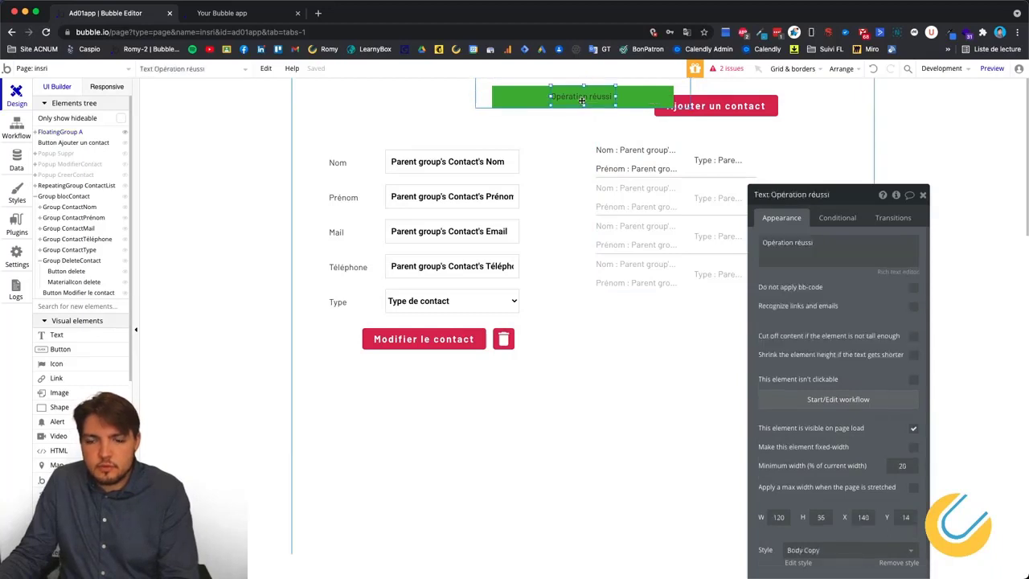
{"action": "left_click", "coordinate": [180, 166]}
{"action": "left_click", "coordinate": [16, 127]}
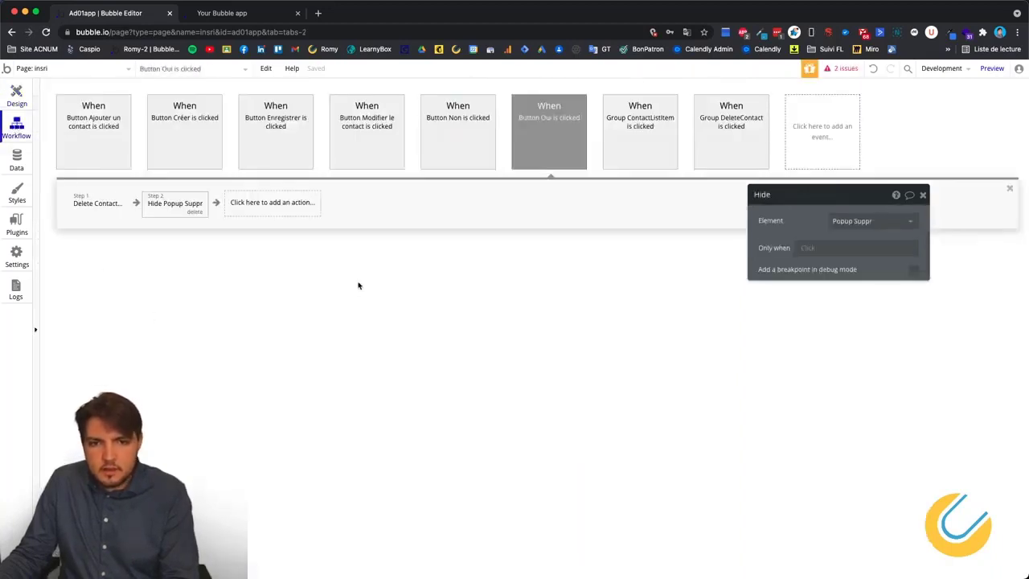
Add an Element Actions > Show step targeting FloatingGroup A to the Button Oui workflow.
{"action": "left_click", "coordinate": [265, 206]}
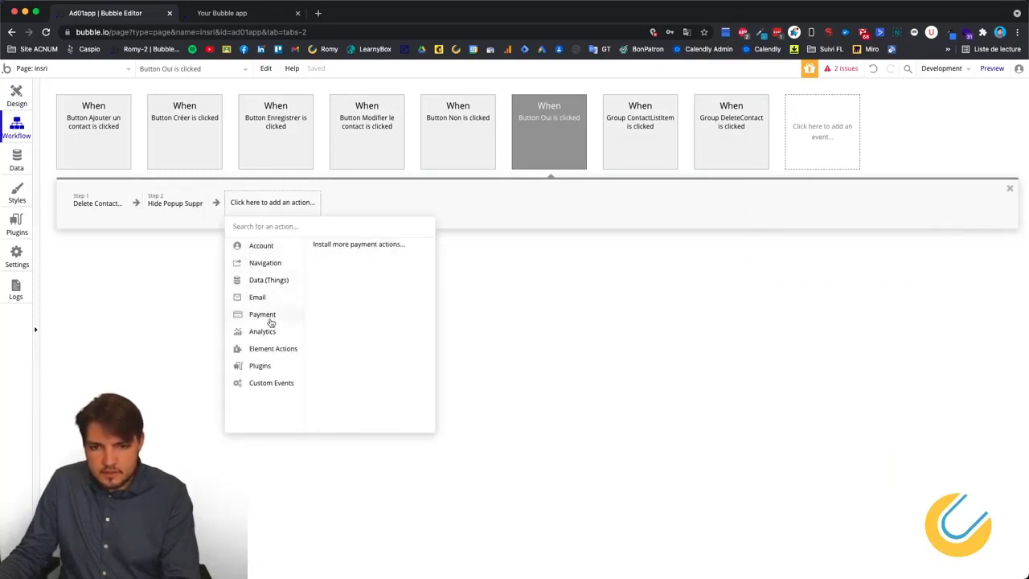
{"action": "mouse_move", "coordinate": [267, 351]}
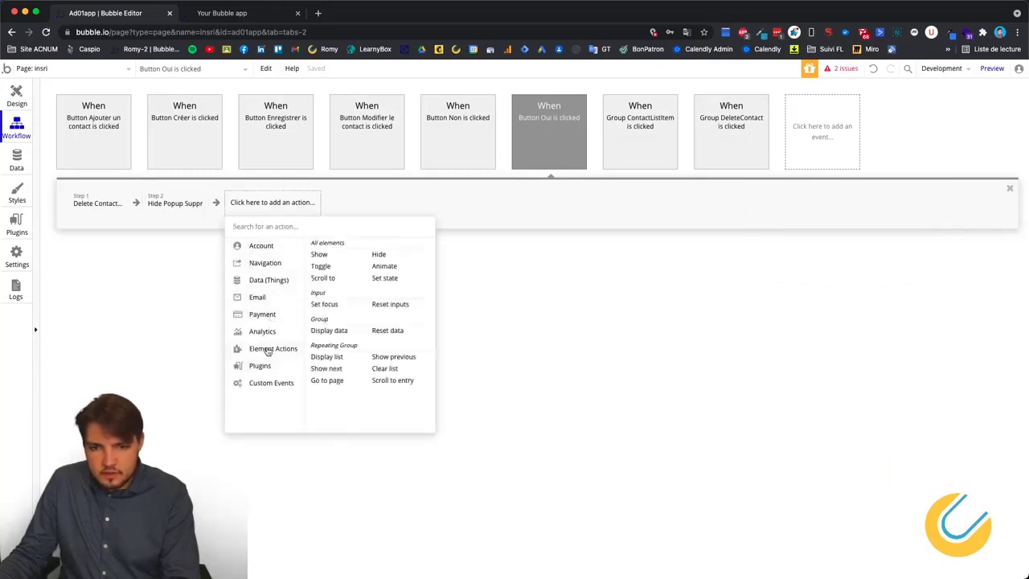
{"action": "left_click", "coordinate": [321, 254]}
{"action": "left_click", "coordinate": [887, 221]}
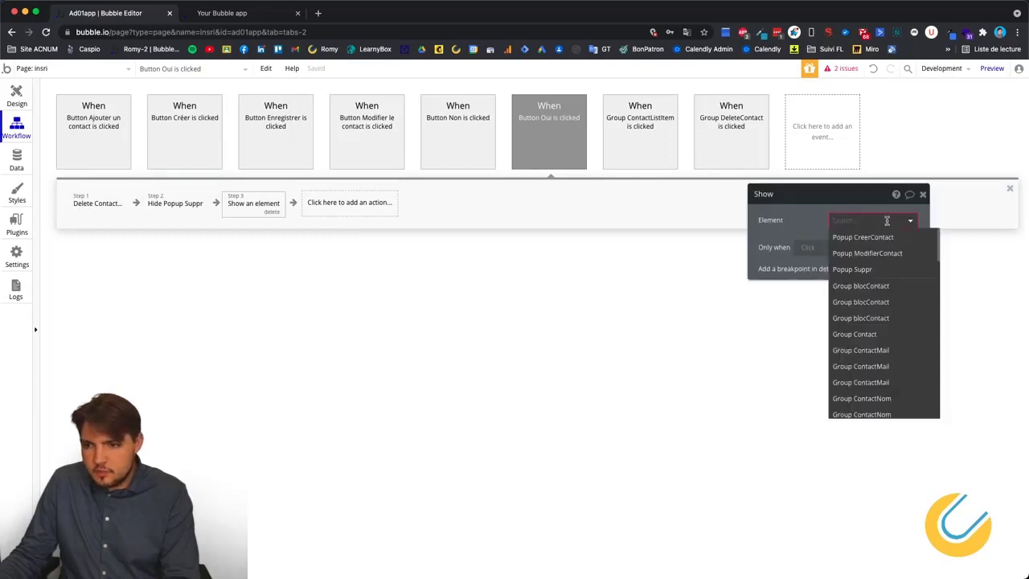
{"action": "scroll", "coordinate": [884, 305], "scroll_direction": "down", "scroll_amount": 5}
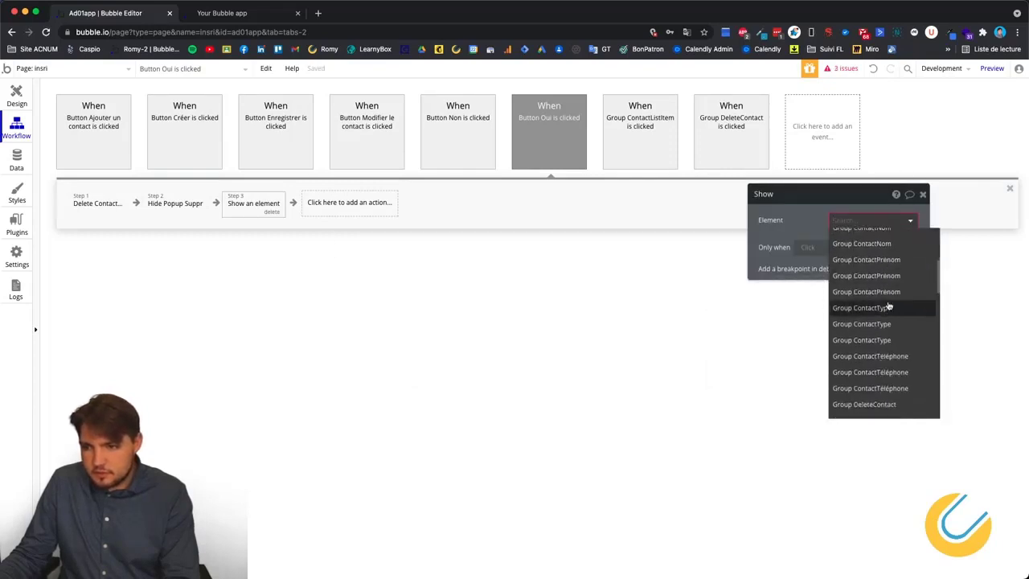
{"action": "scroll", "coordinate": [888, 321], "scroll_direction": "up", "scroll_amount": 1}
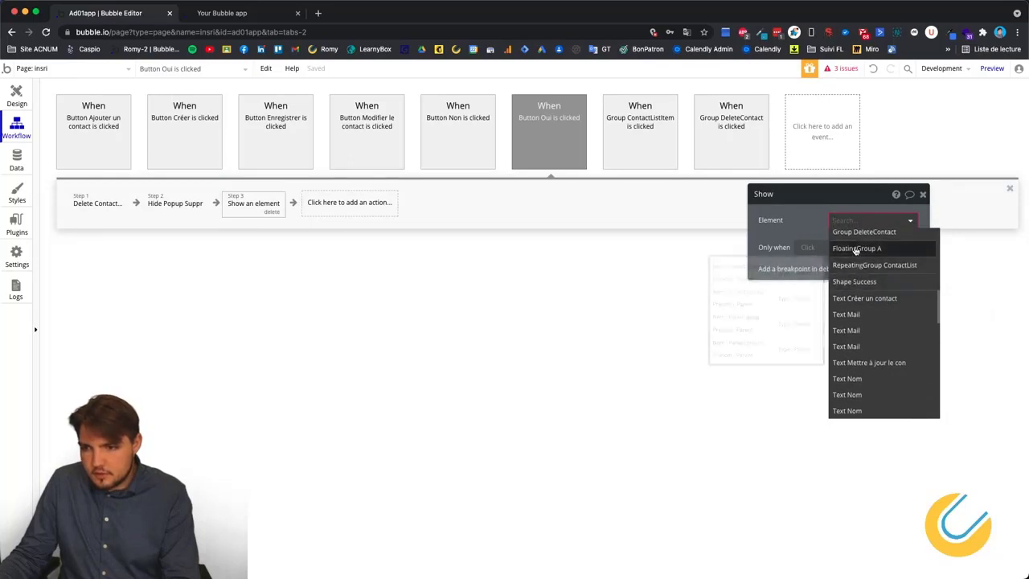
{"action": "left_click", "coordinate": [860, 247]}
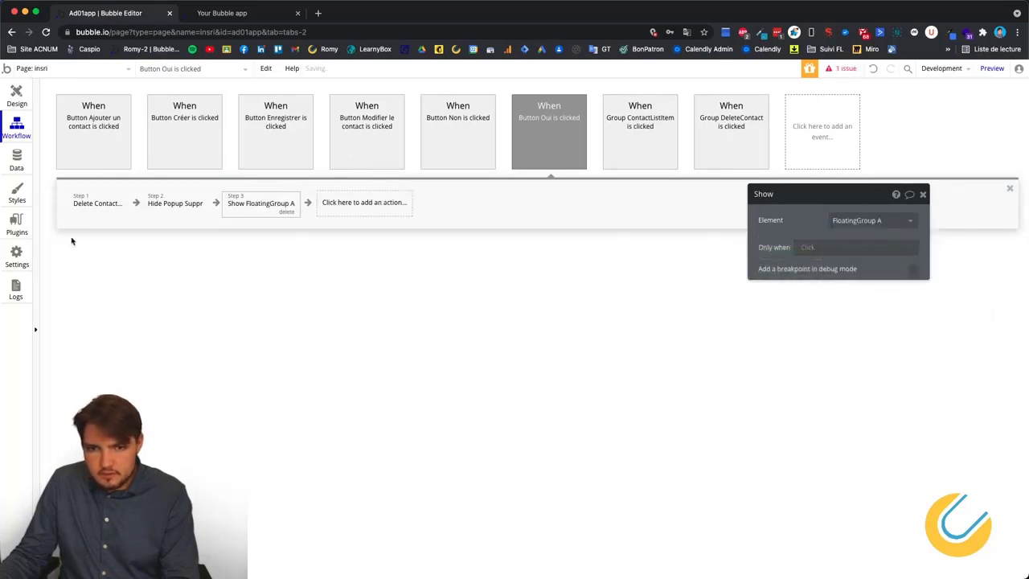
Start a new action after the Show step and browse the Element Actions and Navigation categories.
{"action": "left_click", "coordinate": [346, 207]}
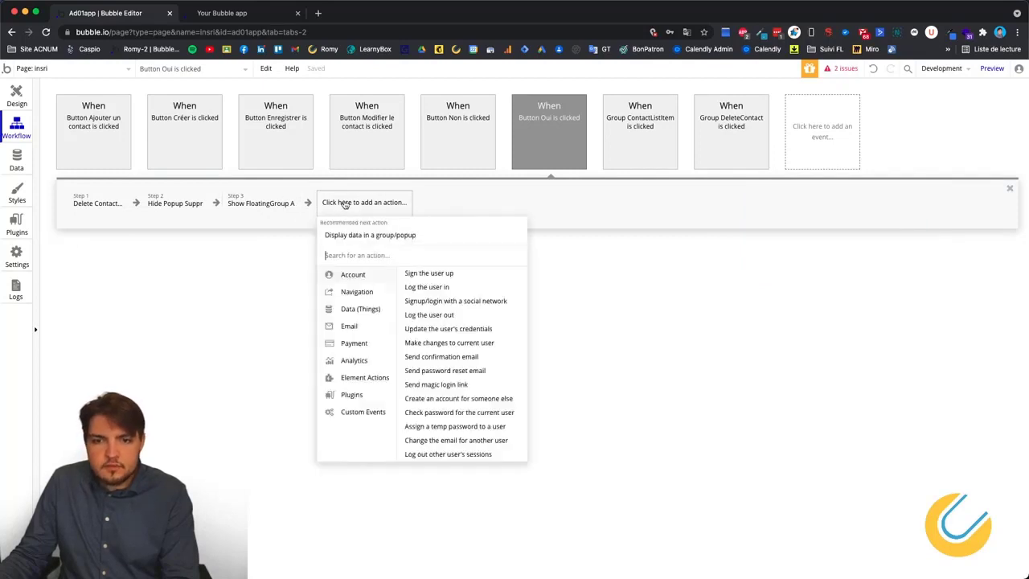
{"action": "mouse_move", "coordinate": [361, 378]}
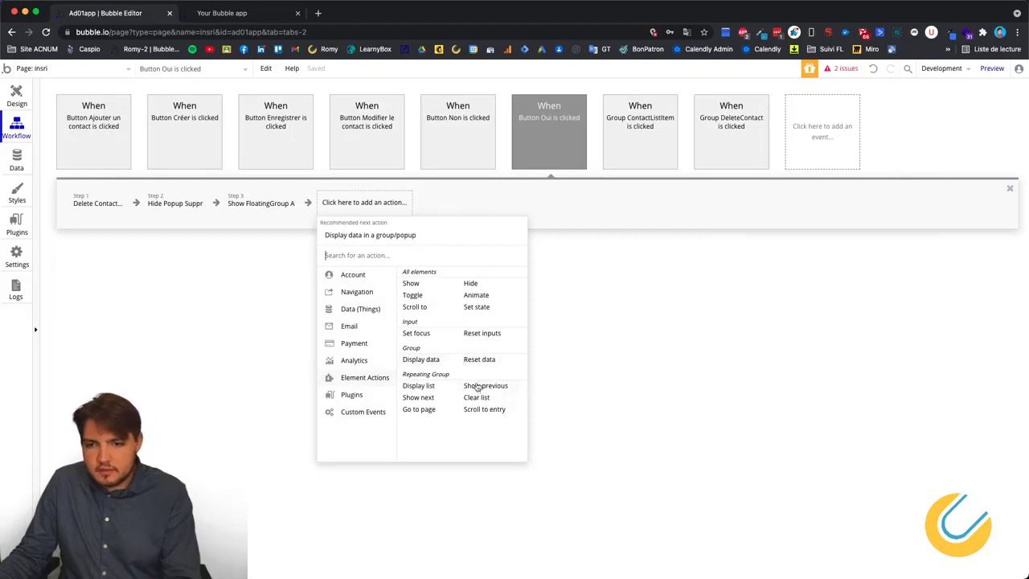
{"action": "mouse_move", "coordinate": [369, 399]}
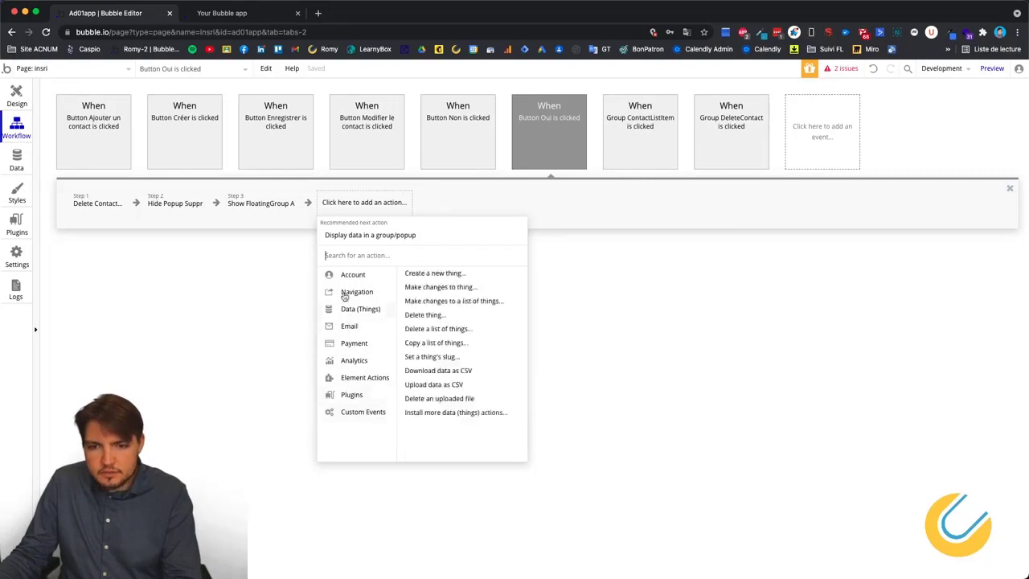
{"action": "mouse_move", "coordinate": [346, 291]}
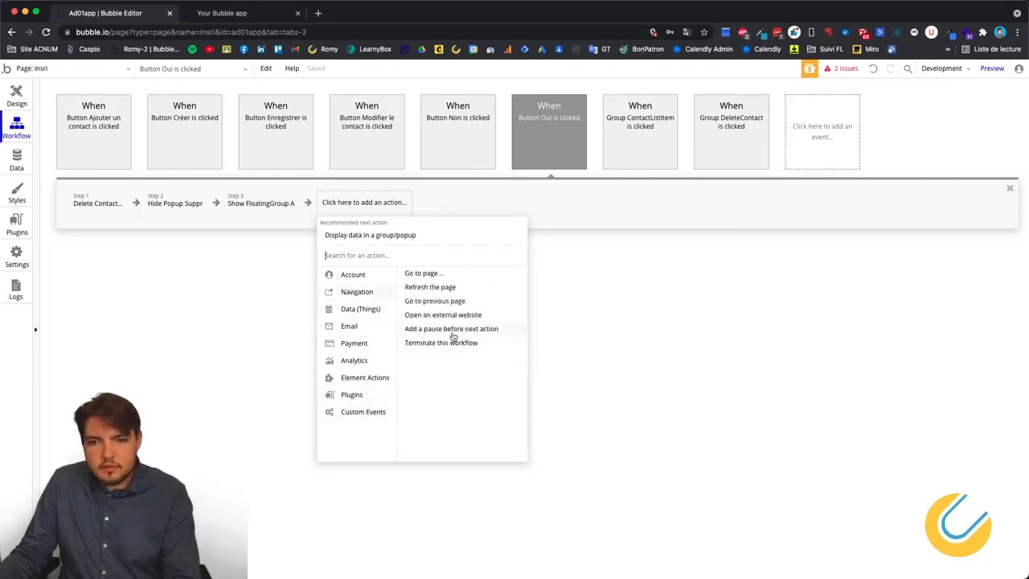
{"action": "mouse_move", "coordinate": [456, 337]}
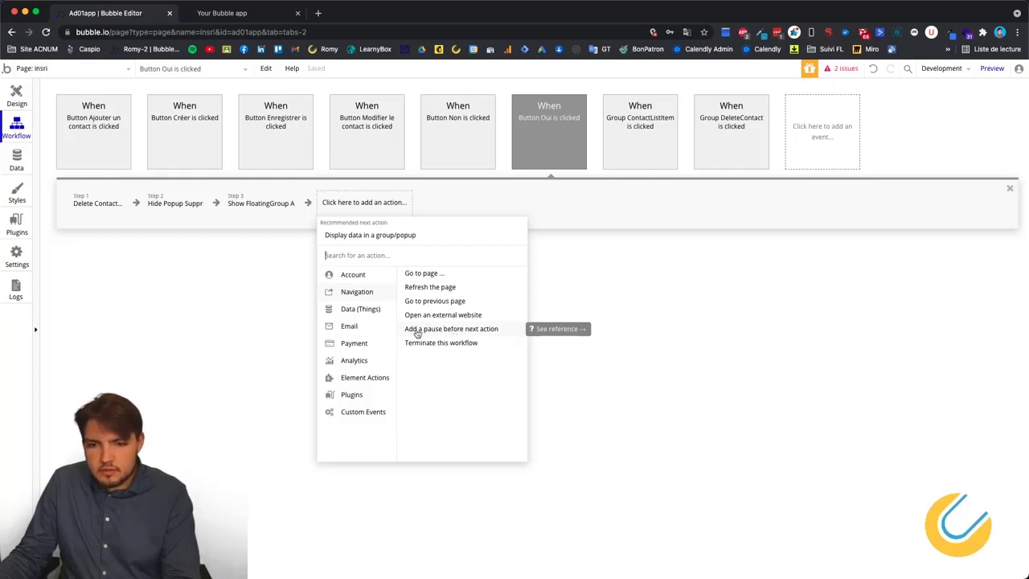
Add an 'Add a pause before next action' step with a pause length of 5000 ms.
{"action": "left_click", "coordinate": [472, 329]}
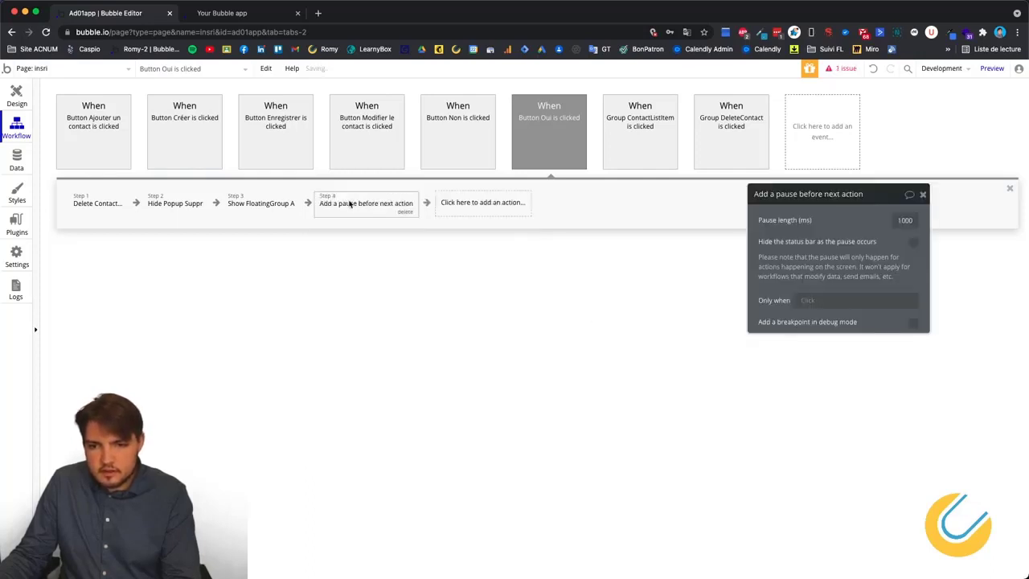
{"action": "left_click", "coordinate": [913, 222]}
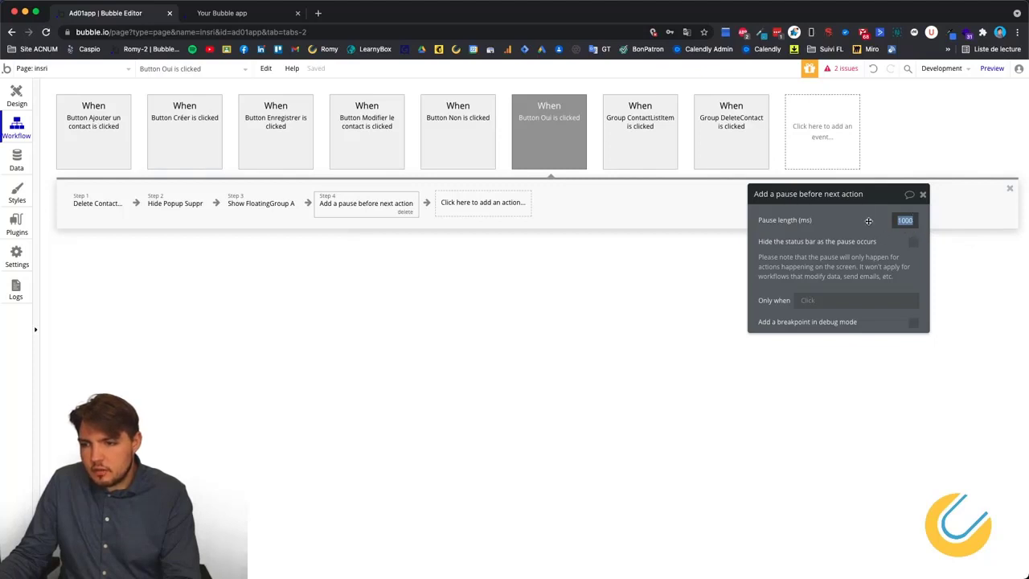
{"action": "left_click", "coordinate": [913, 223]}
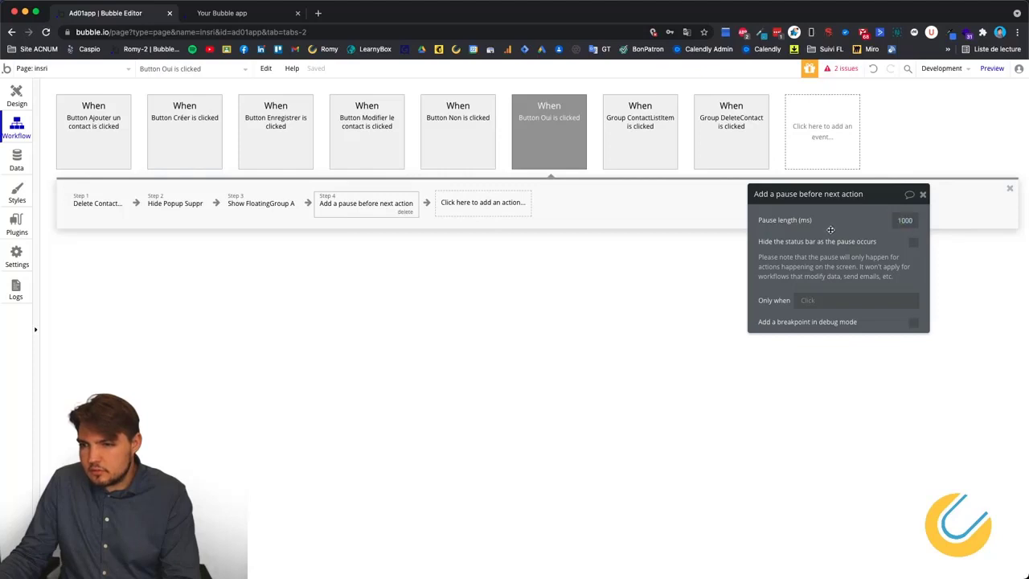
{"action": "left_click", "coordinate": [904, 223]}
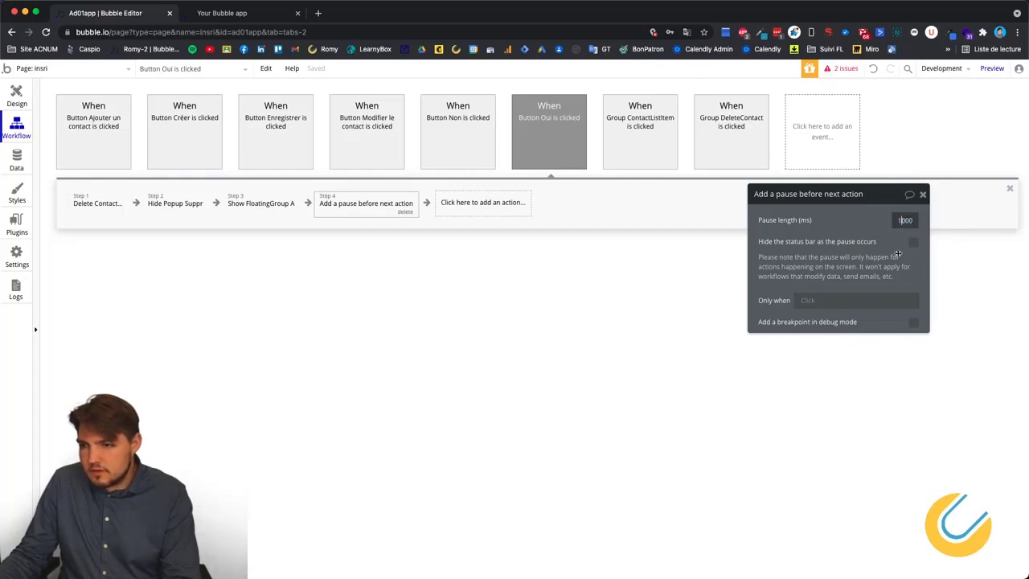
{"action": "key", "text": "BackSpace"}
{"action": "type", "text": "3"}
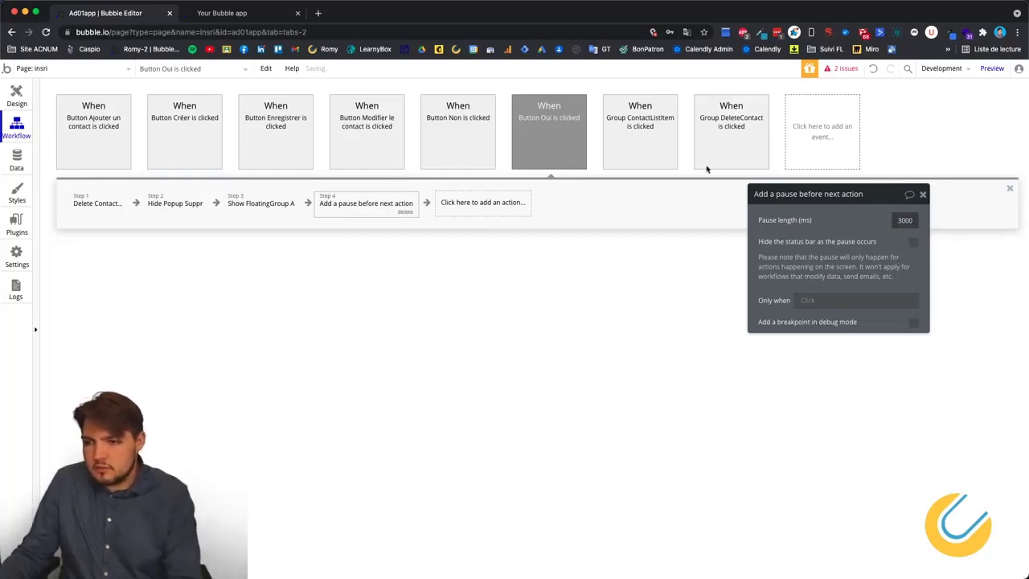
{"action": "key", "text": "BackSpace"}
{"action": "type", "text": "5"}
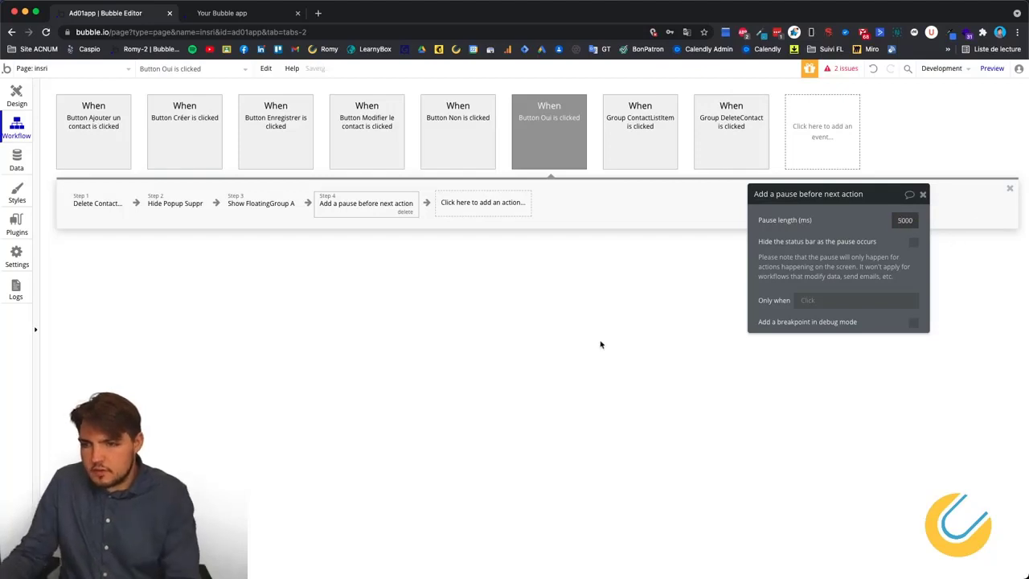
{"action": "left_click", "coordinate": [455, 202]}
Add an Element Actions > Hide step for FloatingGroup A after the 5000 ms pause.
{"action": "mouse_move", "coordinate": [473, 356]}
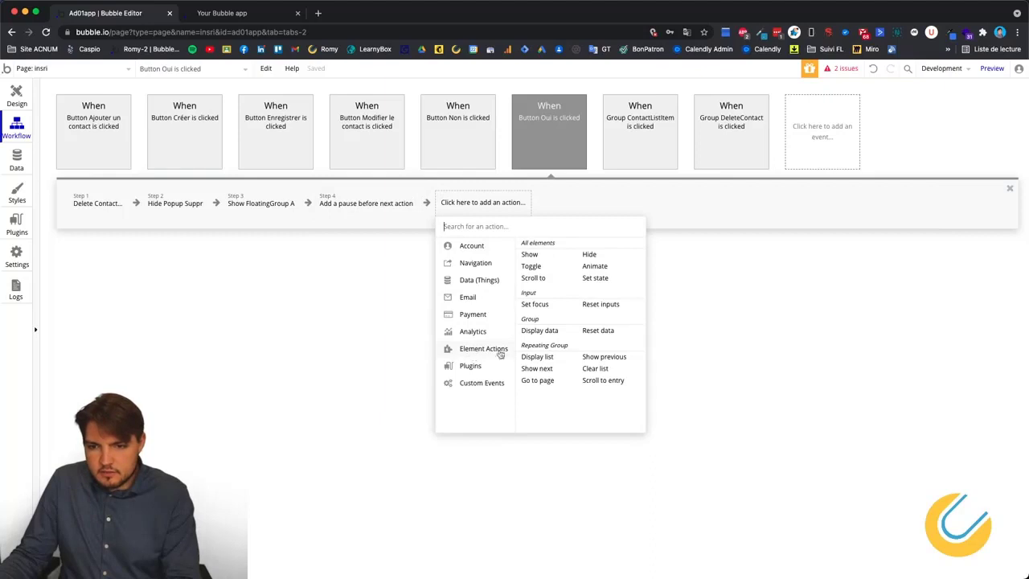
{"action": "left_click", "coordinate": [588, 255]}
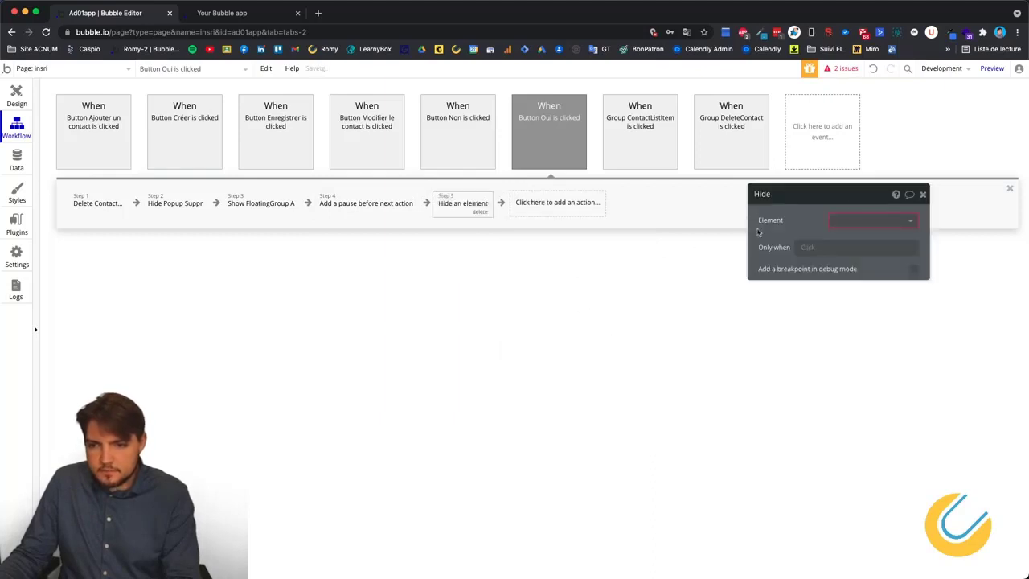
{"action": "left_click", "coordinate": [872, 220]}
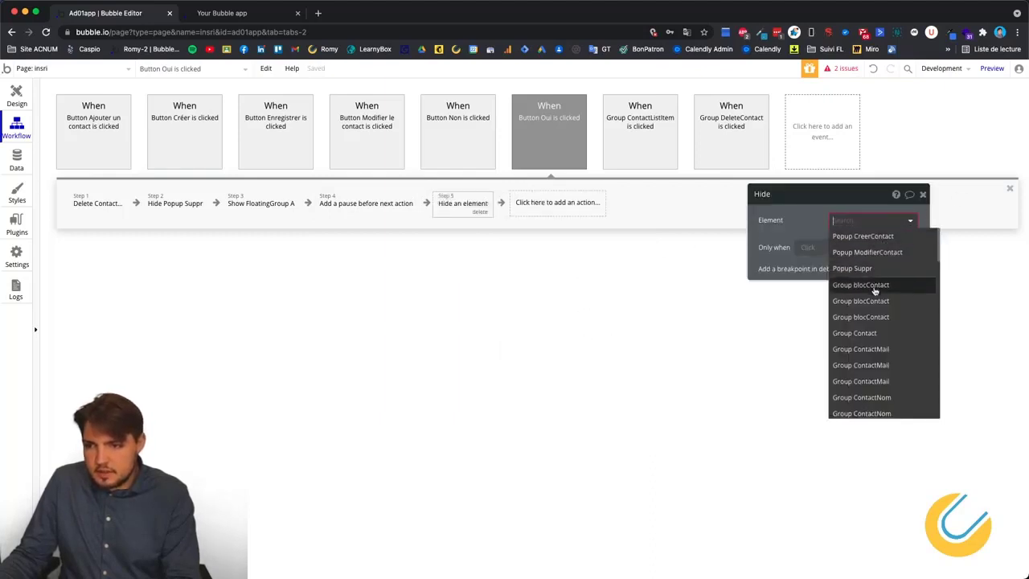
{"action": "scroll", "coordinate": [872, 297], "scroll_direction": "down", "scroll_amount": 5}
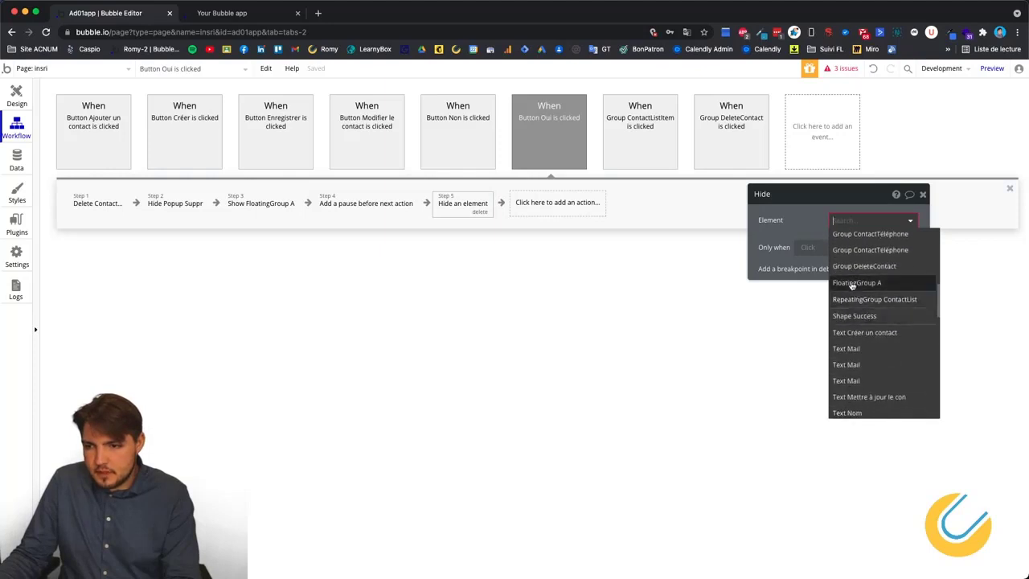
{"action": "left_click", "coordinate": [853, 283]}
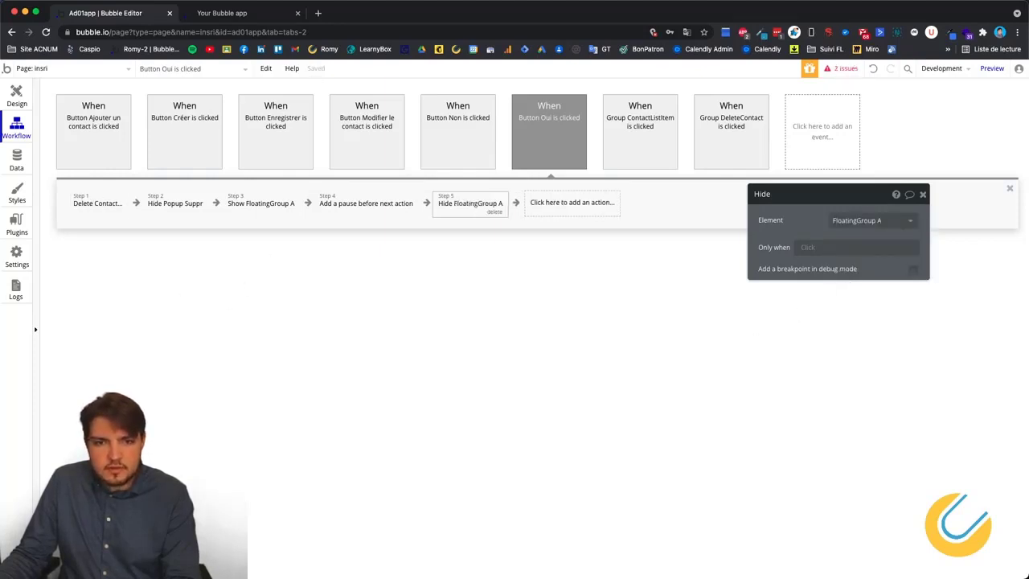
Refresh the app preview, delete the DCF contact with Oui, and return to the editor.
{"action": "left_click", "coordinate": [225, 13]}
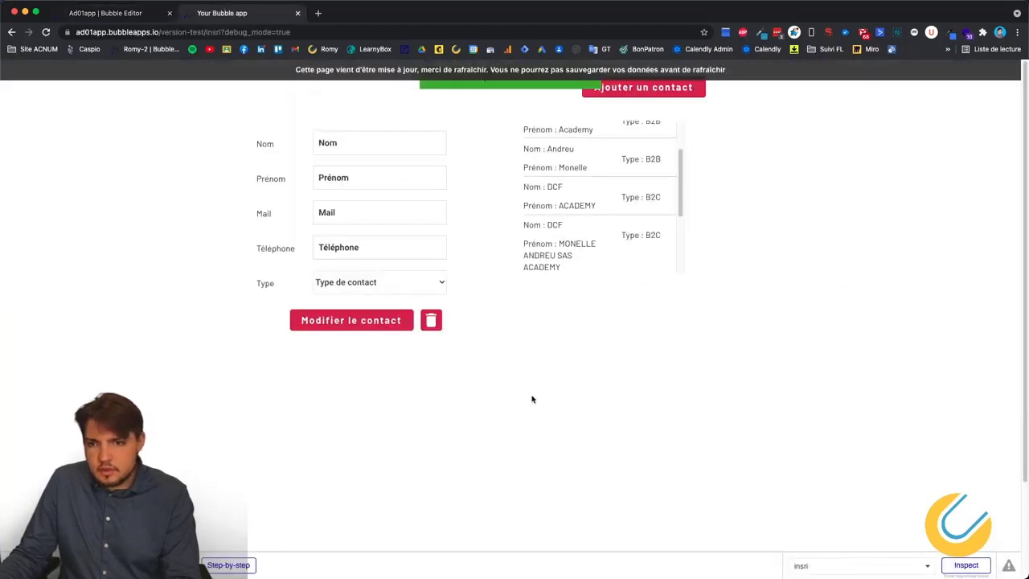
{"action": "left_click", "coordinate": [223, 78]}
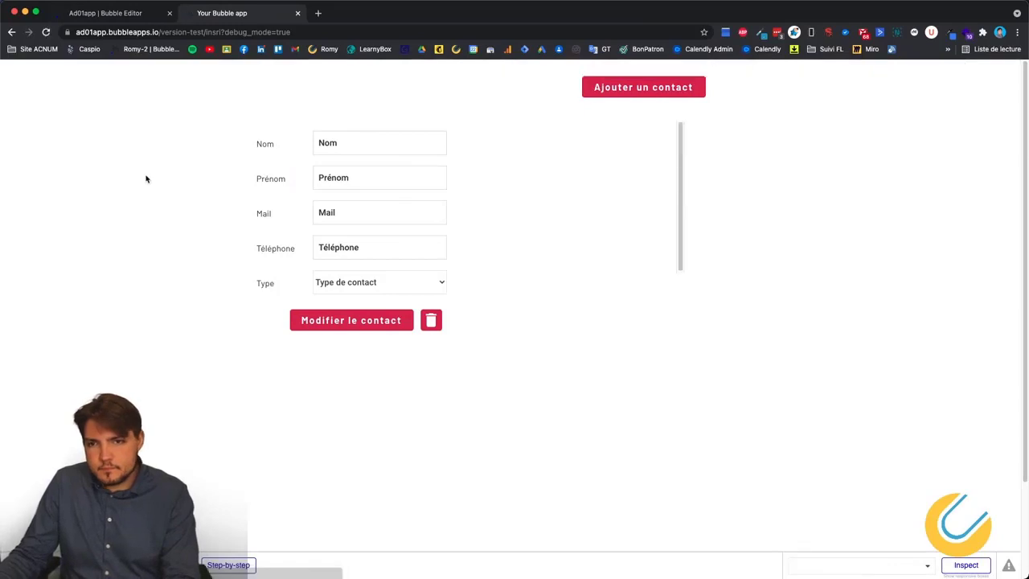
{"action": "scroll", "coordinate": [618, 242], "scroll_direction": "down", "scroll_amount": 5}
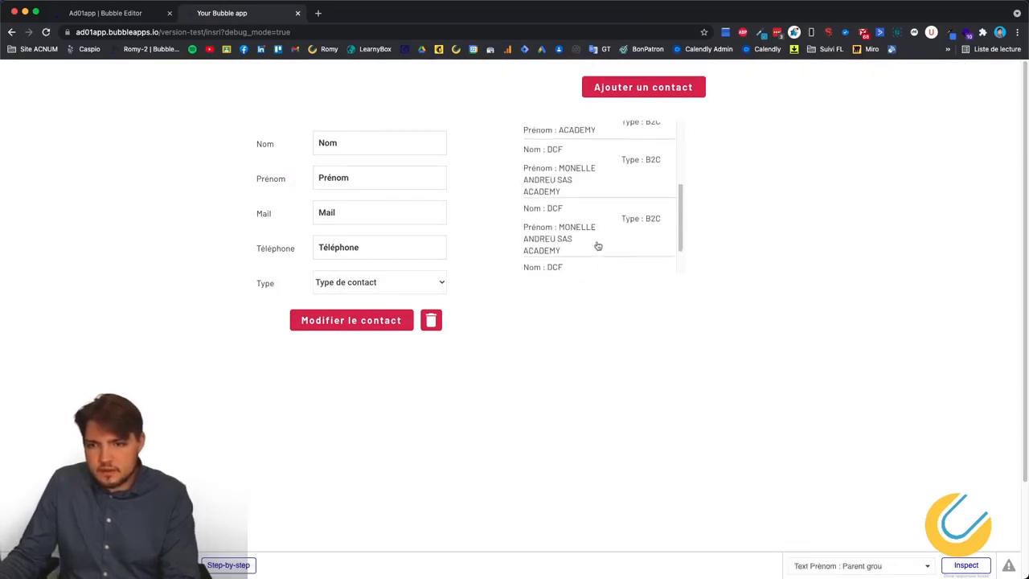
{"action": "left_click", "coordinate": [565, 227]}
{"action": "left_click", "coordinate": [431, 322]}
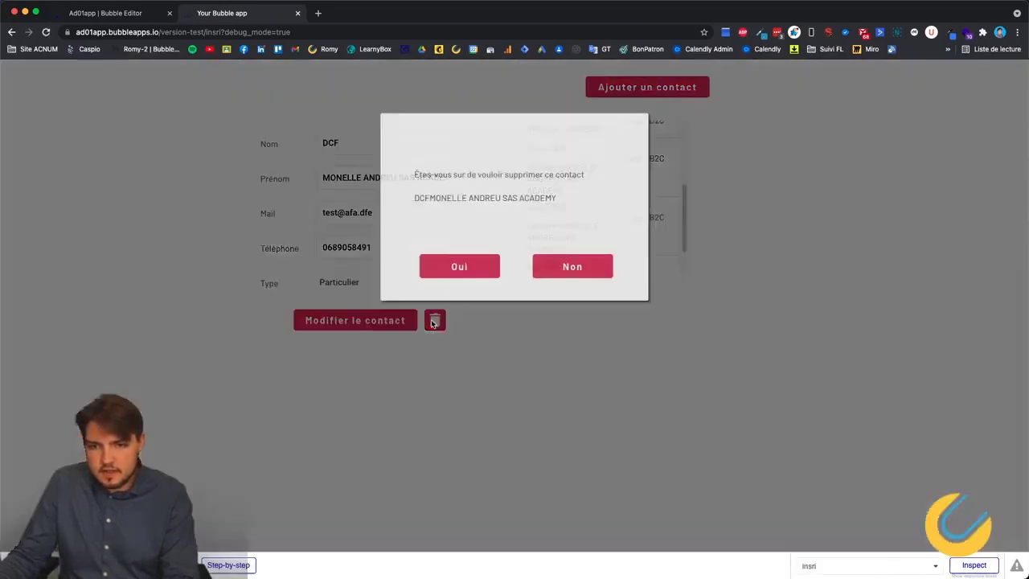
{"action": "left_click", "coordinate": [458, 270]}
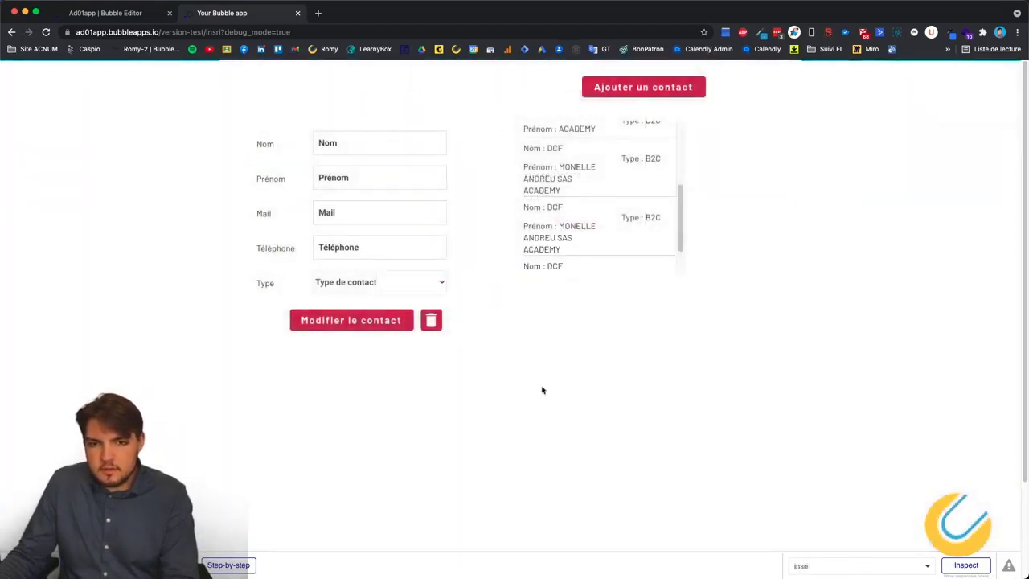
{"action": "left_click", "coordinate": [118, 18]}
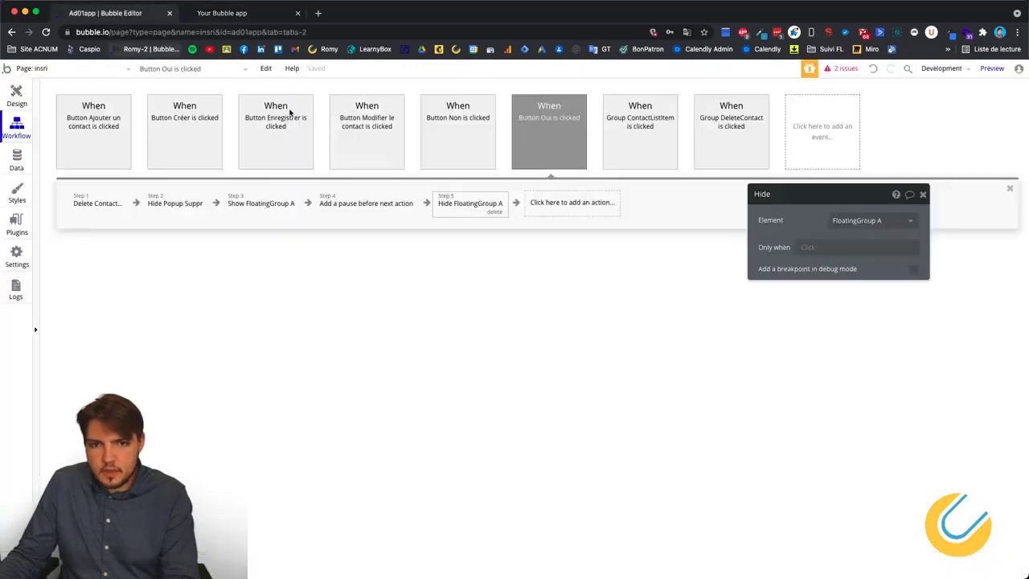
Review the step 4 pause settings showing 5000 ms, then close the property panel.
{"action": "left_click", "coordinate": [354, 203]}
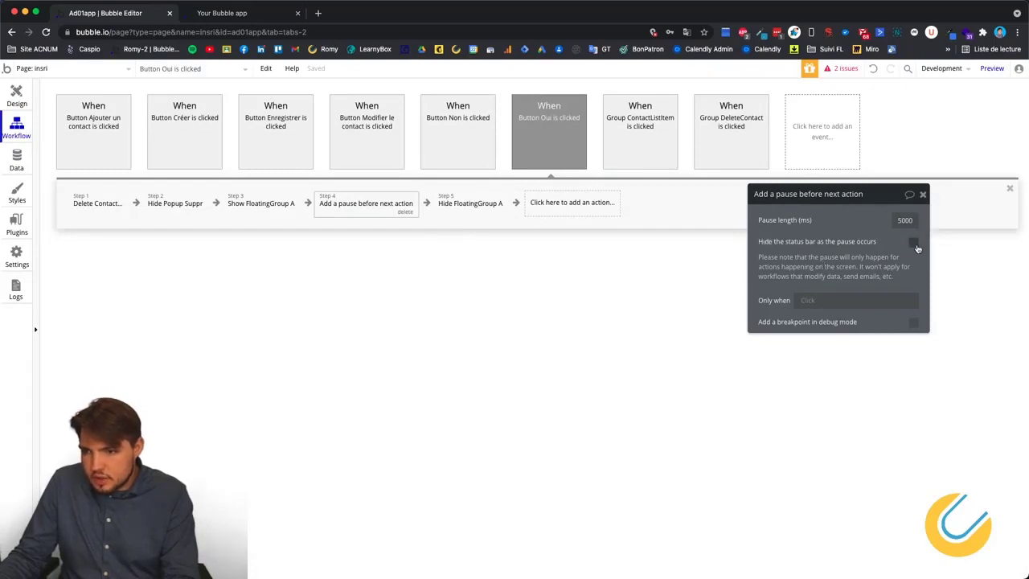
{"action": "left_click", "coordinate": [922, 195]}
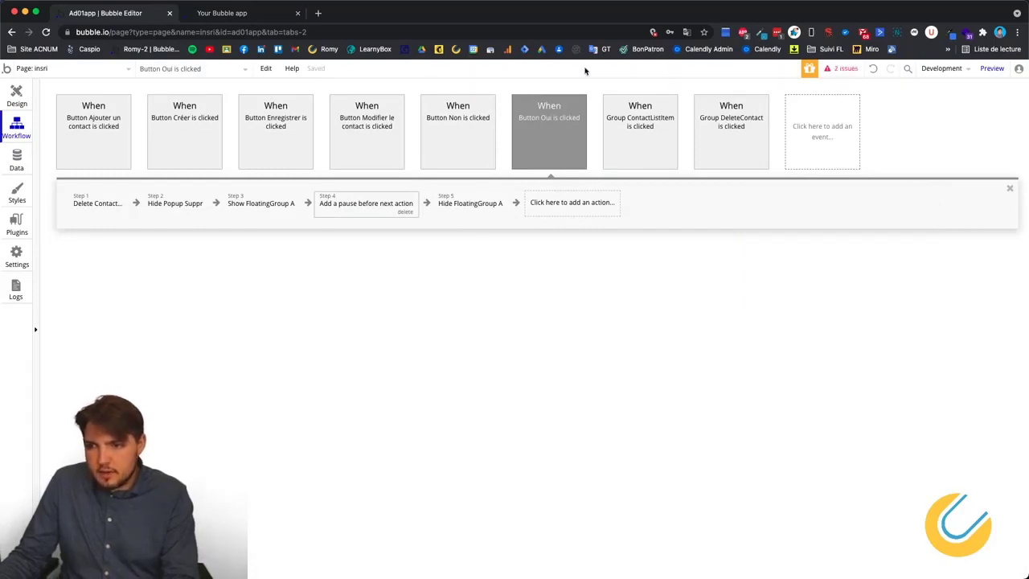
Load the DCF contact in the app preview, then dismiss the page-updated alert to reload.
{"action": "left_click", "coordinate": [256, 6]}
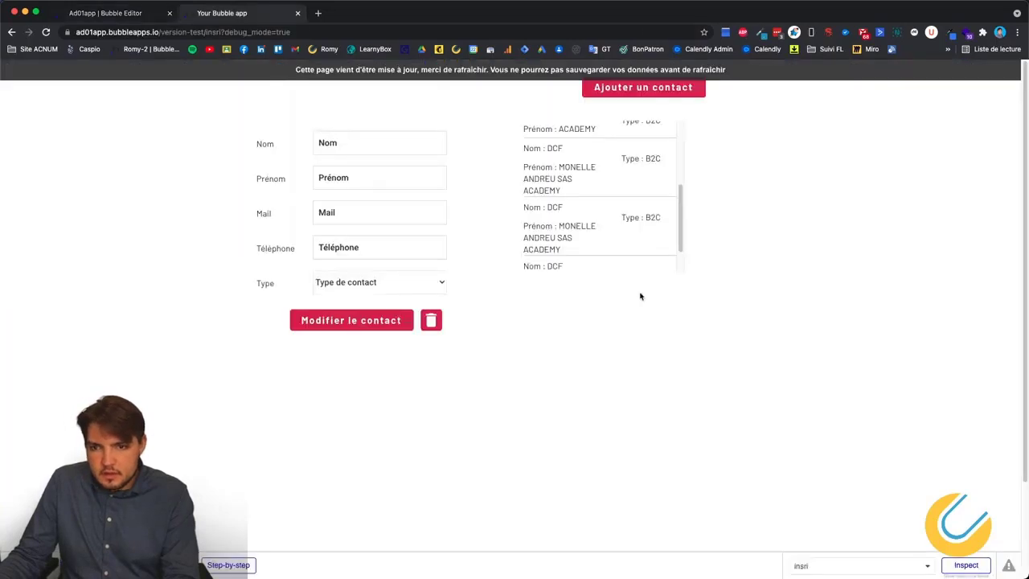
{"action": "scroll", "coordinate": [574, 237], "scroll_direction": "down", "scroll_amount": 2}
{"action": "left_click", "coordinate": [575, 238]}
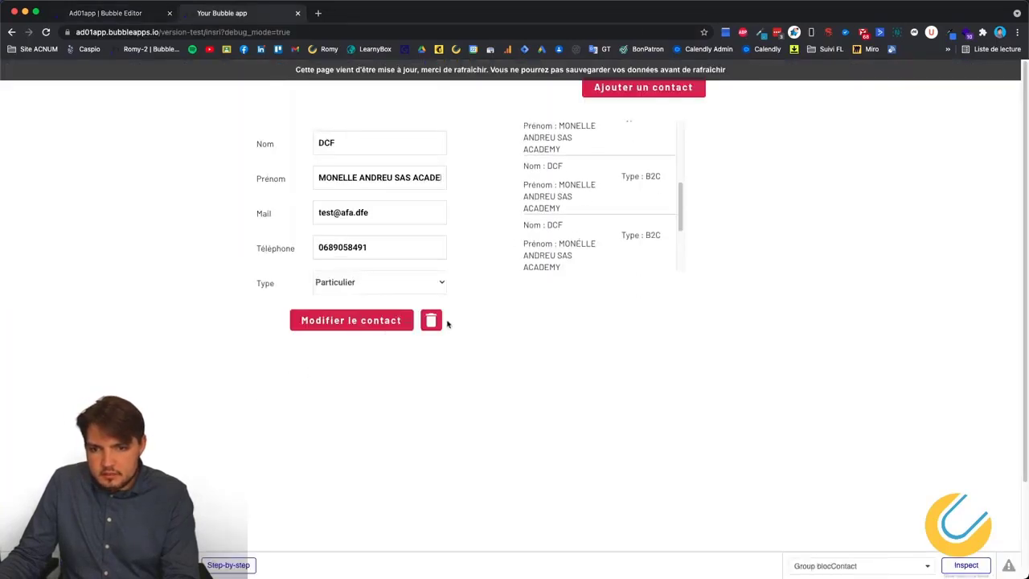
{"action": "left_click", "coordinate": [441, 321]}
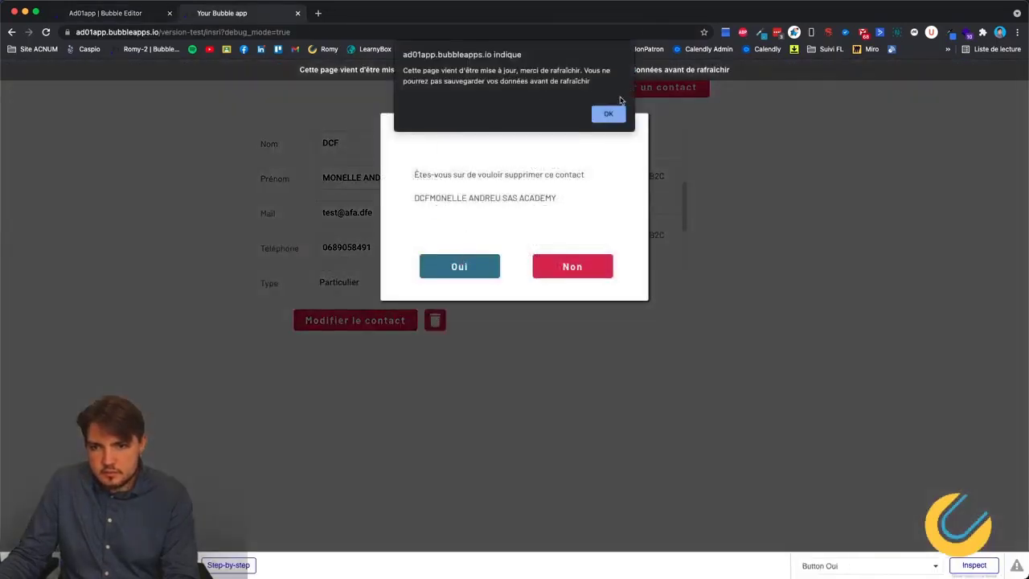
{"action": "left_click", "coordinate": [608, 114]}
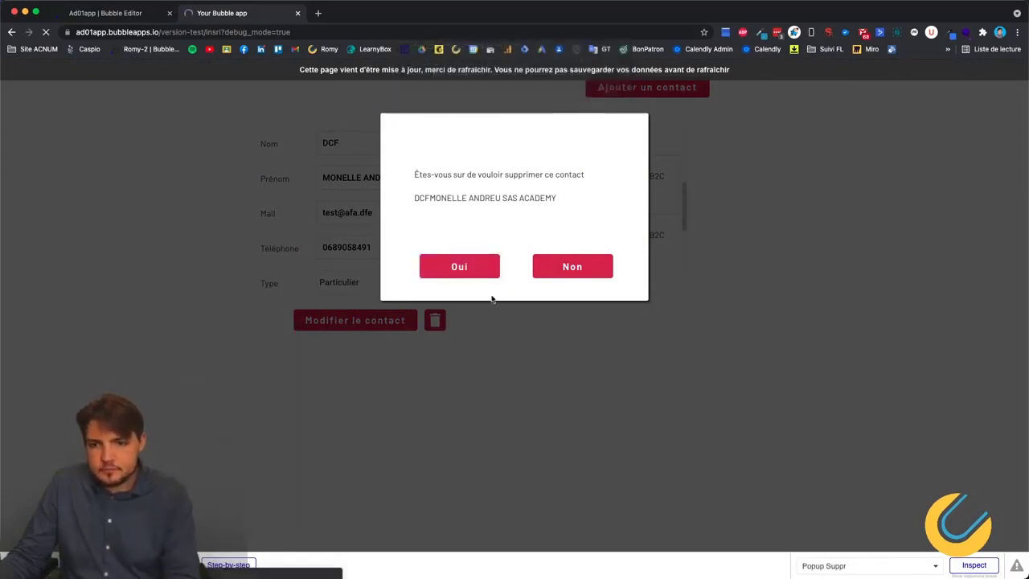
Reload the DCF contact, submit an update, then delete it and confirm with Oui.
{"action": "scroll", "coordinate": [636, 237], "scroll_direction": "down", "scroll_amount": 3}
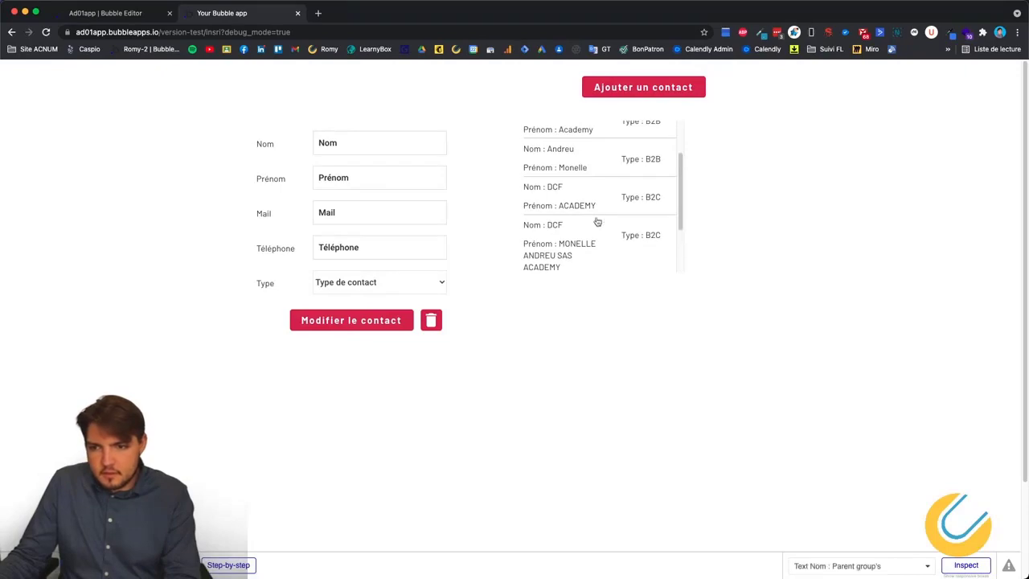
{"action": "scroll", "coordinate": [594, 222], "scroll_direction": "down", "scroll_amount": 2}
{"action": "left_click", "coordinate": [578, 196]}
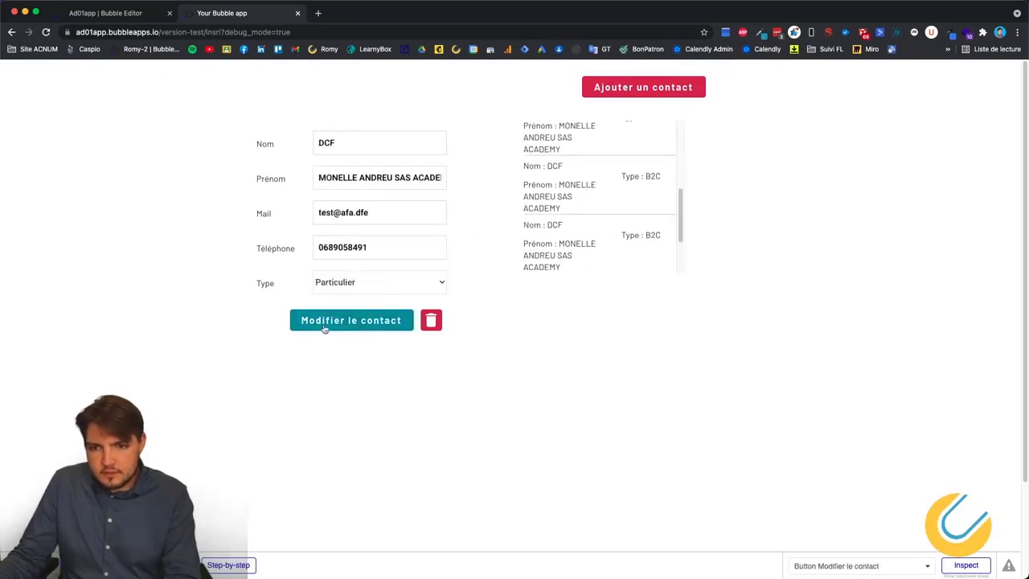
{"action": "left_click", "coordinate": [324, 322]}
{"action": "left_click", "coordinate": [338, 323]}
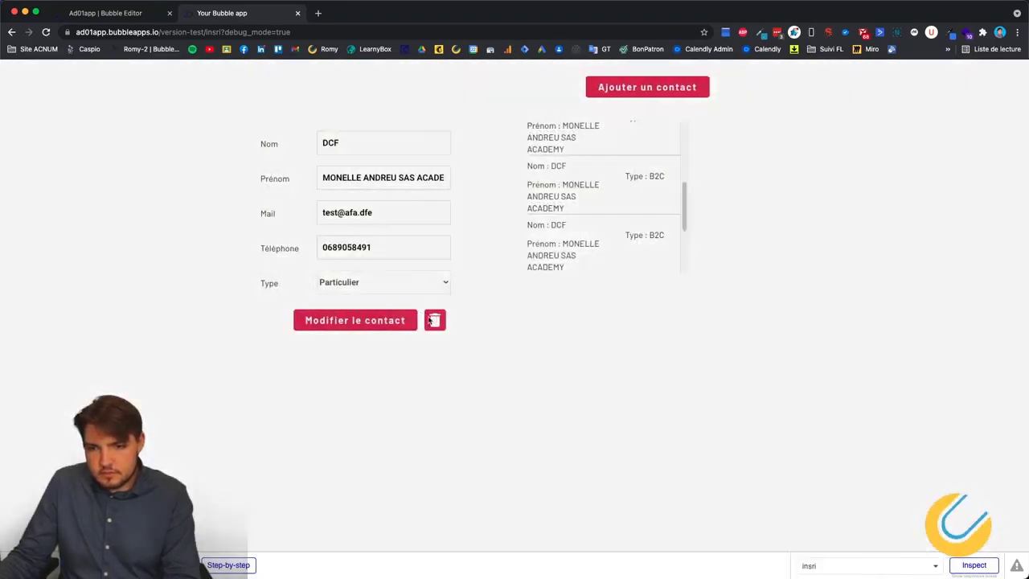
{"action": "left_click", "coordinate": [430, 320]}
{"action": "left_click", "coordinate": [425, 266]}
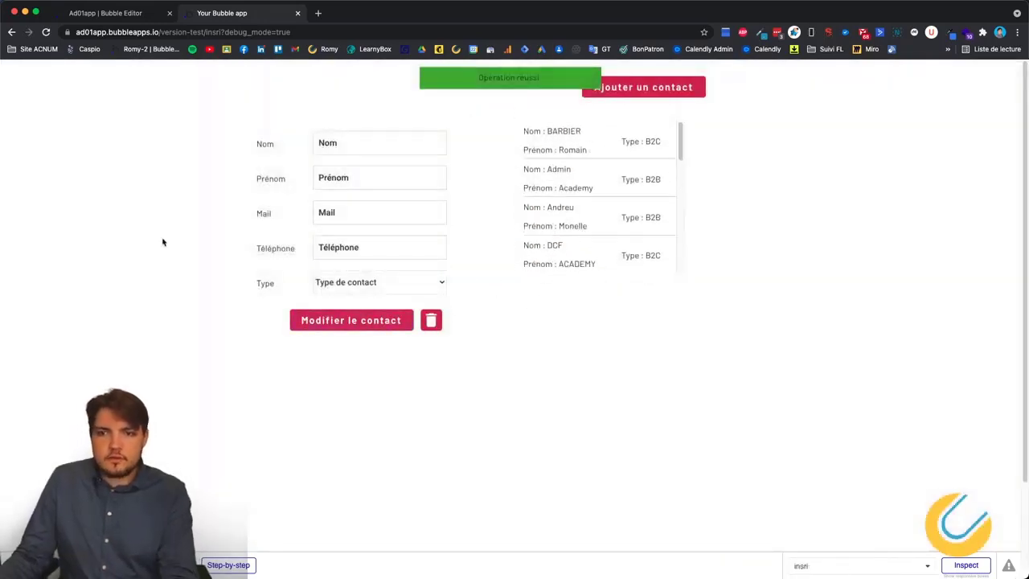
In the Design view, select FloatingGroup A, the group wrapping the green success banner.
{"action": "left_click", "coordinate": [112, 15]}
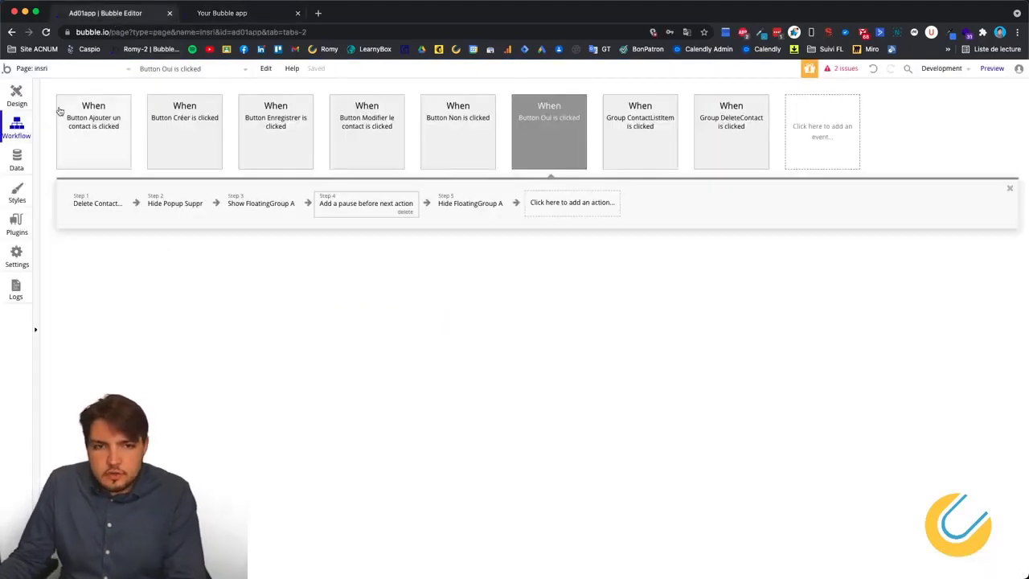
{"action": "left_click", "coordinate": [17, 95]}
{"action": "left_click", "coordinate": [530, 109]}
{"action": "left_click", "coordinate": [499, 105]}
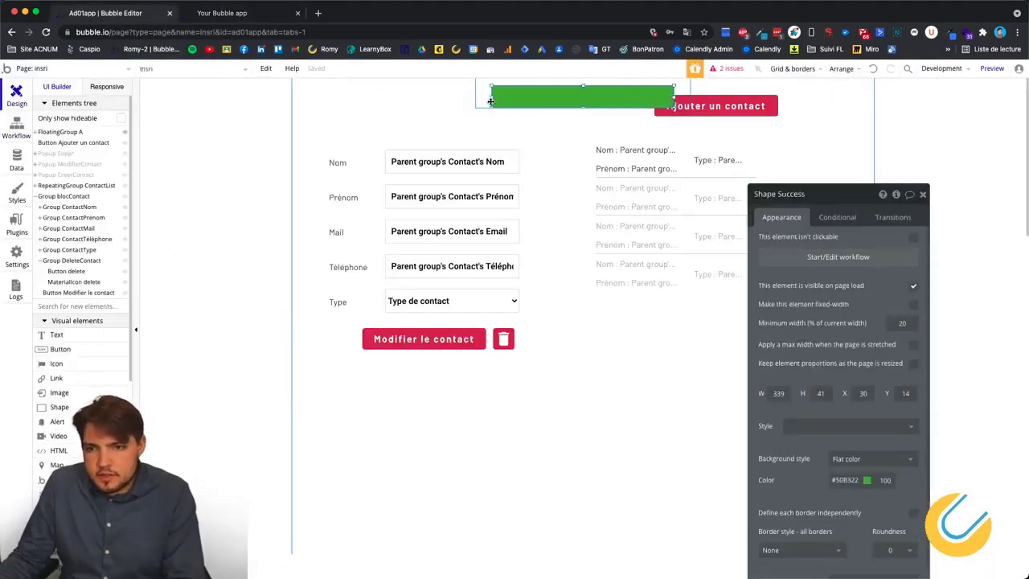
{"action": "left_click", "coordinate": [484, 104]}
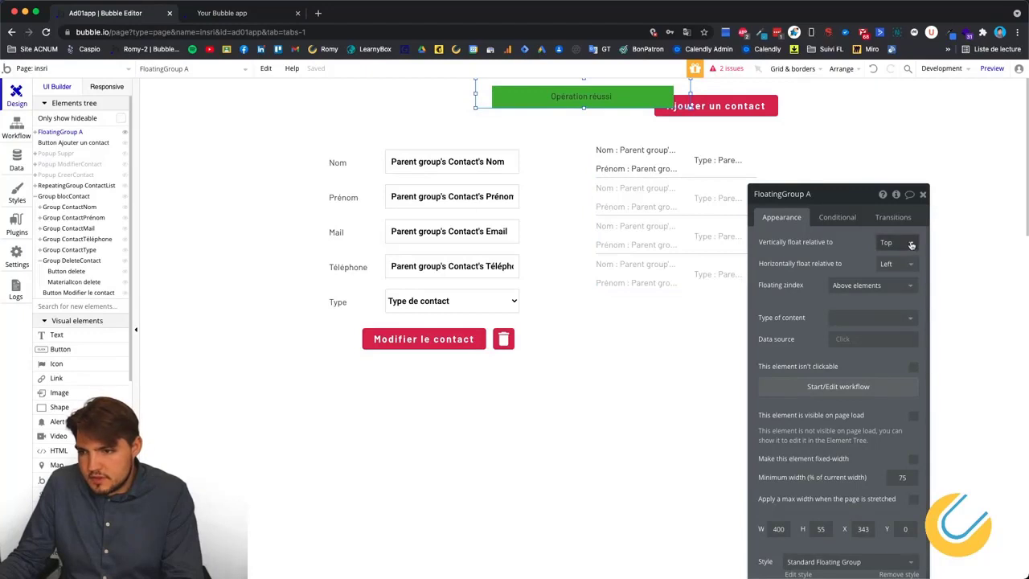
Set FloatingGroup A to float Top and Left, then drag it to the page's top left.
{"action": "left_click", "coordinate": [909, 242]}
{"action": "left_click", "coordinate": [911, 244]}
{"action": "left_click", "coordinate": [911, 267]}
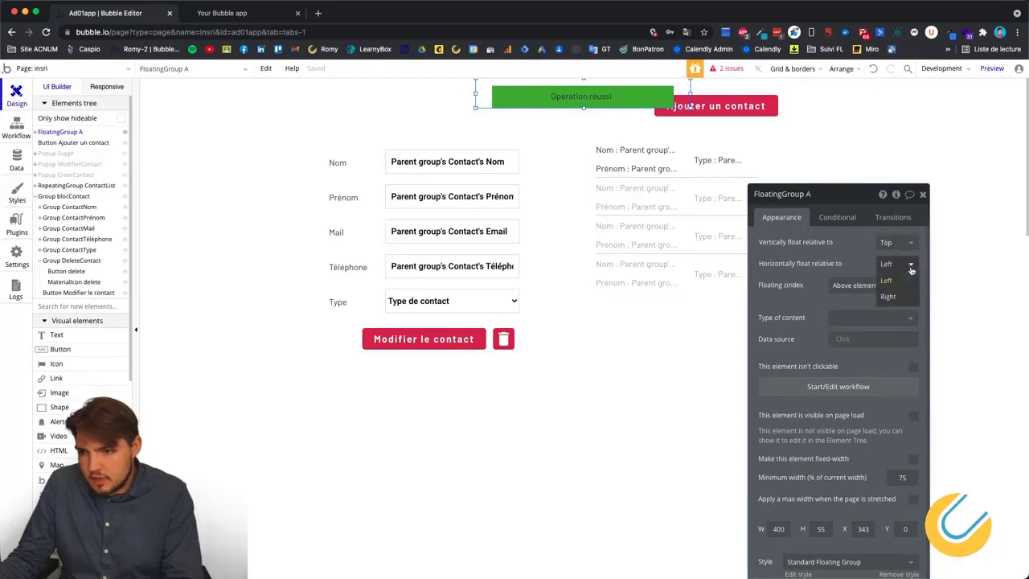
{"action": "left_click", "coordinate": [888, 296]}
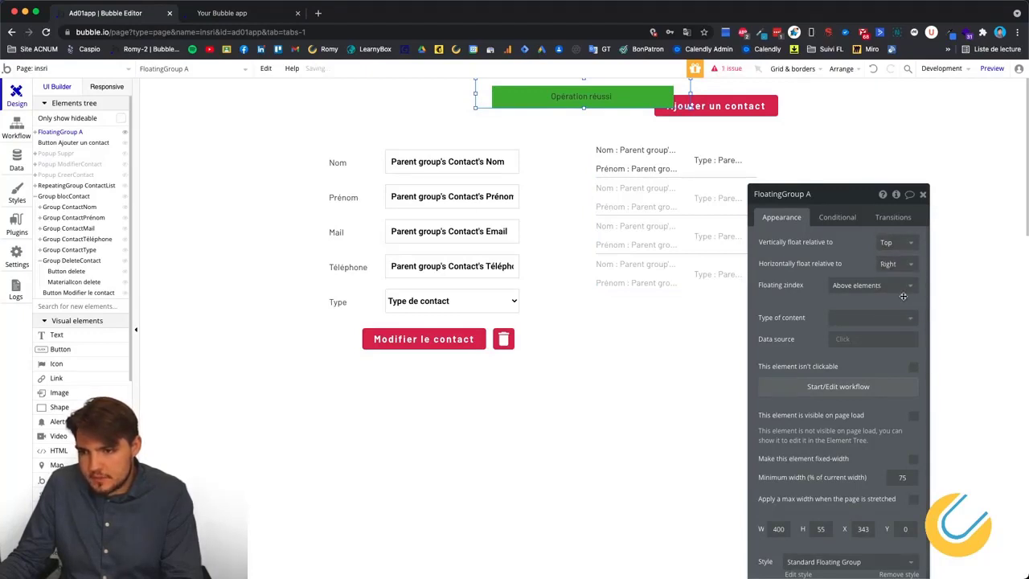
{"action": "left_click", "coordinate": [909, 264]}
{"action": "left_click", "coordinate": [906, 284]}
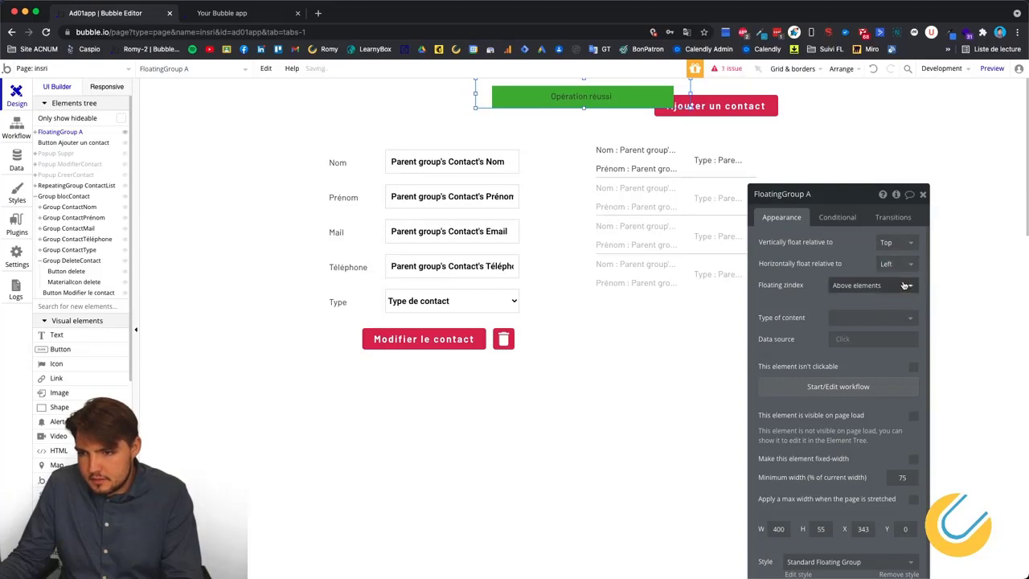
{"action": "left_click_drag", "start_coordinate": [475, 94], "coordinate": [250, 75]}
{"action": "left_click", "coordinate": [226, 241]}
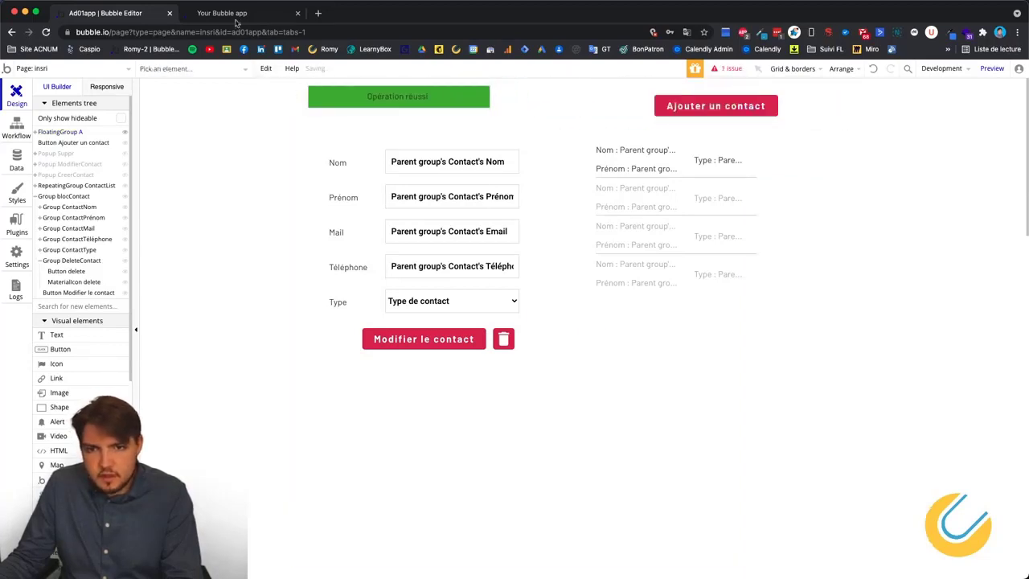
Reload the app preview to pick up the repositioned banner.
{"action": "left_click", "coordinate": [238, 16]}
{"action": "right_click", "coordinate": [114, 233]}
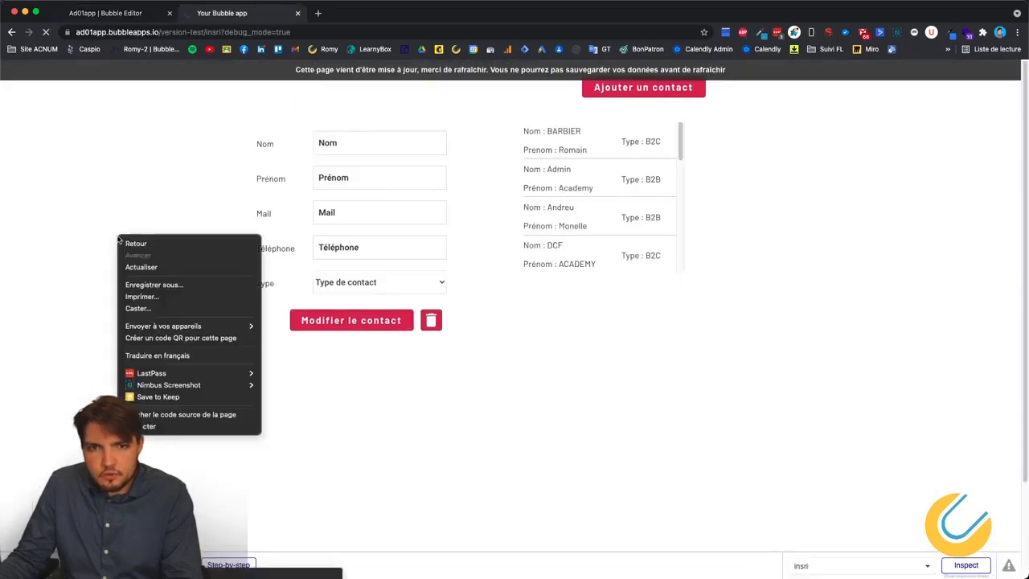
{"action": "left_click", "coordinate": [129, 266]}
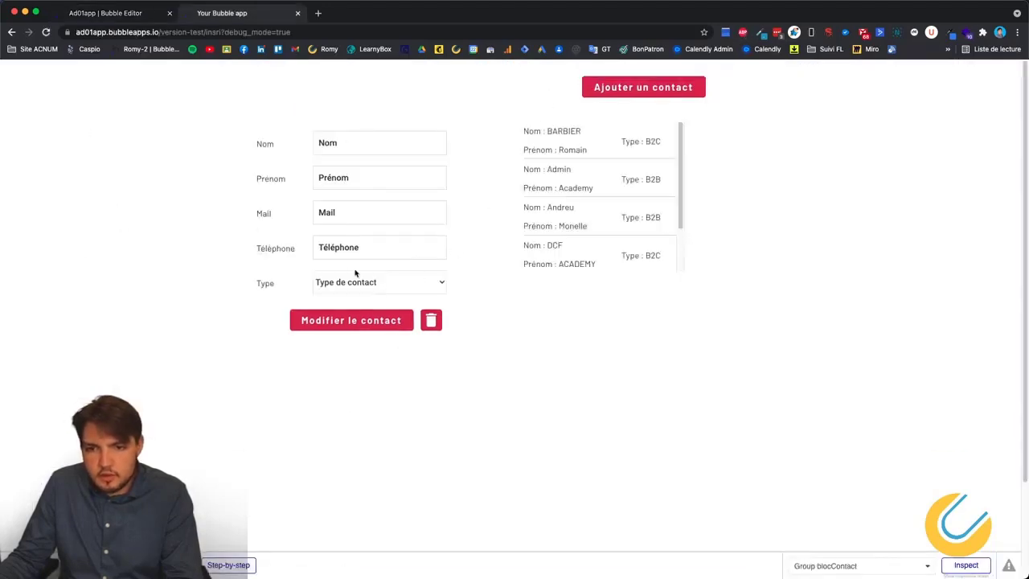
{"action": "scroll", "coordinate": [626, 225], "scroll_direction": "down", "scroll_amount": 3}
{"action": "scroll", "coordinate": [625, 225], "scroll_direction": "down", "scroll_amount": 2}
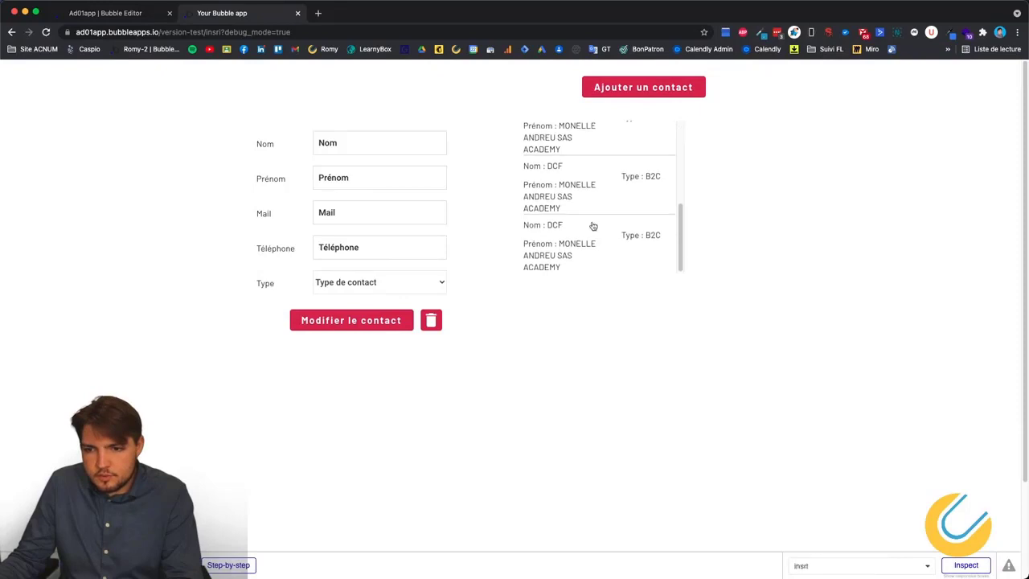
Delete a DCF contact, confirm with Oui, and watch the banner appear and vanish.
{"action": "left_click", "coordinate": [592, 227]}
{"action": "left_click", "coordinate": [430, 321]}
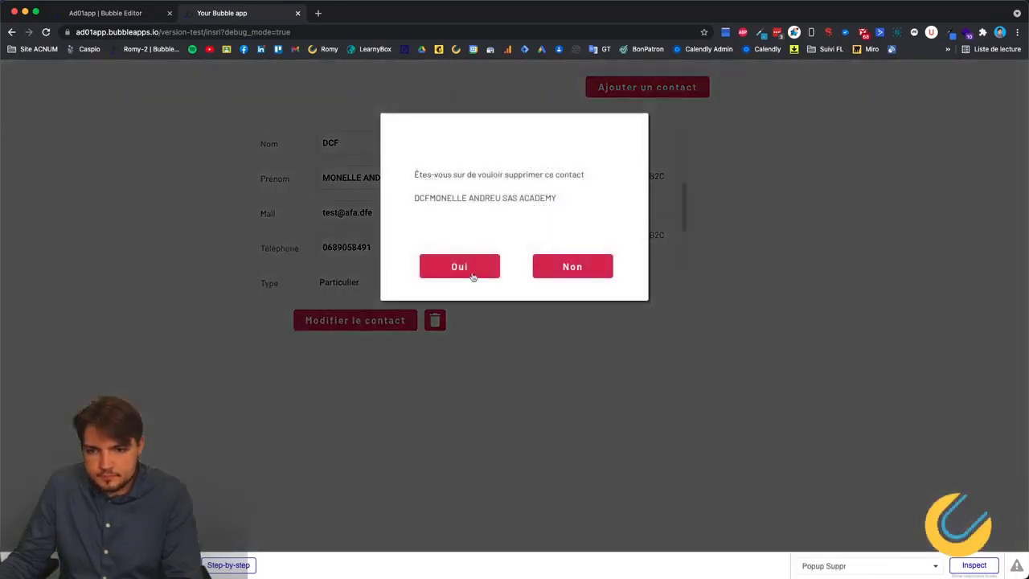
{"action": "left_click", "coordinate": [474, 273]}
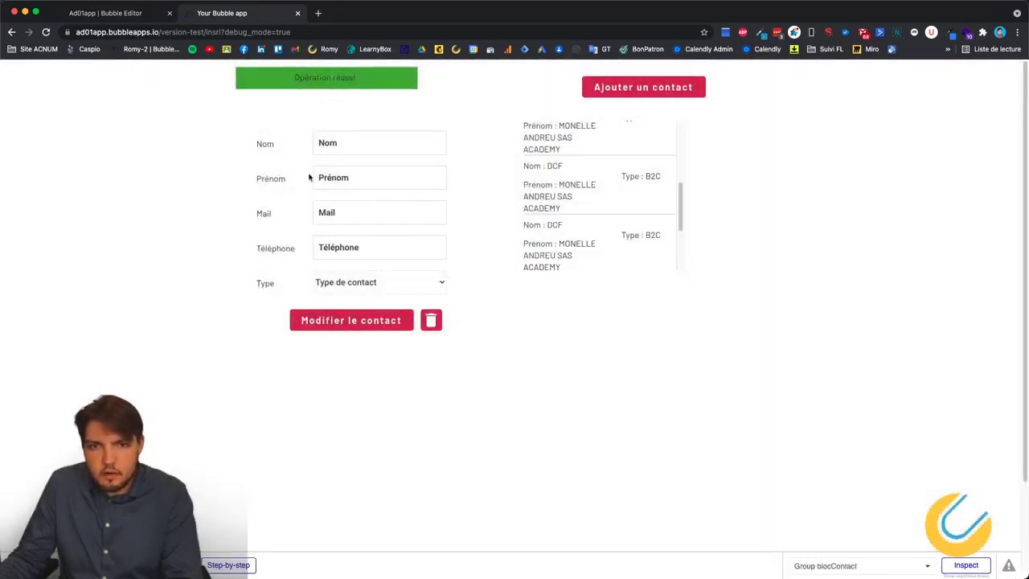
{"action": "scroll", "coordinate": [623, 205], "scroll_direction": "down", "scroll_amount": 6}
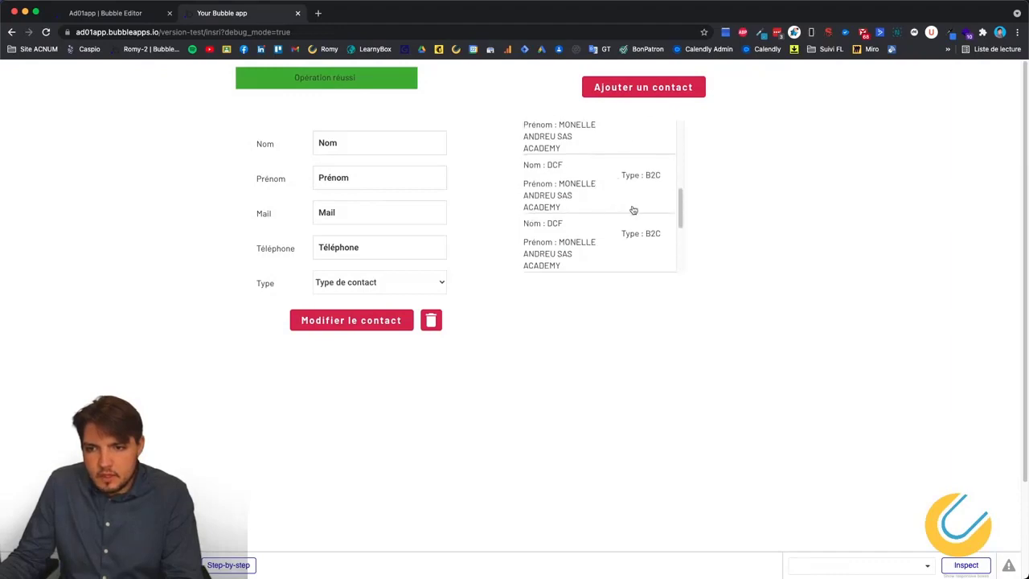
{"action": "scroll", "coordinate": [615, 233], "scroll_direction": "up", "scroll_amount": 3}
{"action": "scroll", "coordinate": [608, 222], "scroll_direction": "down", "scroll_amount": 1}
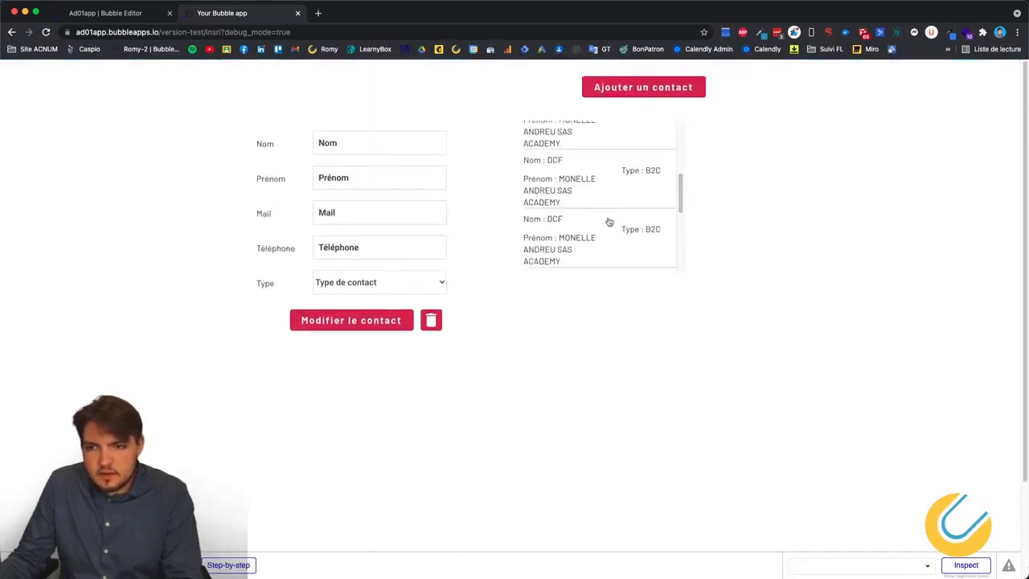
{"action": "scroll", "coordinate": [608, 223], "scroll_direction": "up", "scroll_amount": 1}
Open and close the create and update contact popups, then load the Admin contact.
{"action": "left_click", "coordinate": [643, 87]}
{"action": "left_click", "coordinate": [911, 218]}
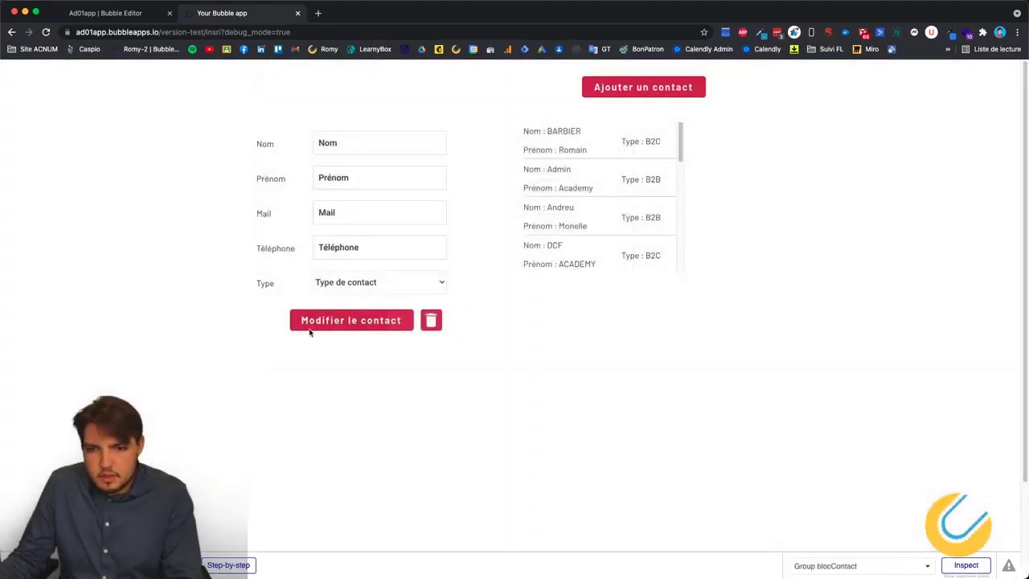
{"action": "left_click", "coordinate": [345, 319]}
{"action": "left_click", "coordinate": [384, 402]}
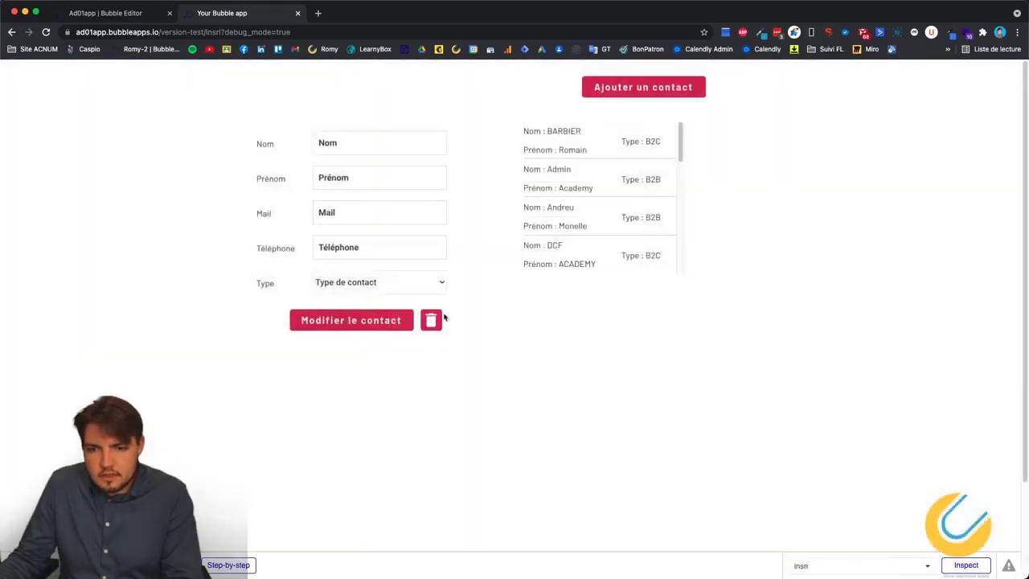
{"action": "left_click", "coordinate": [583, 188]}
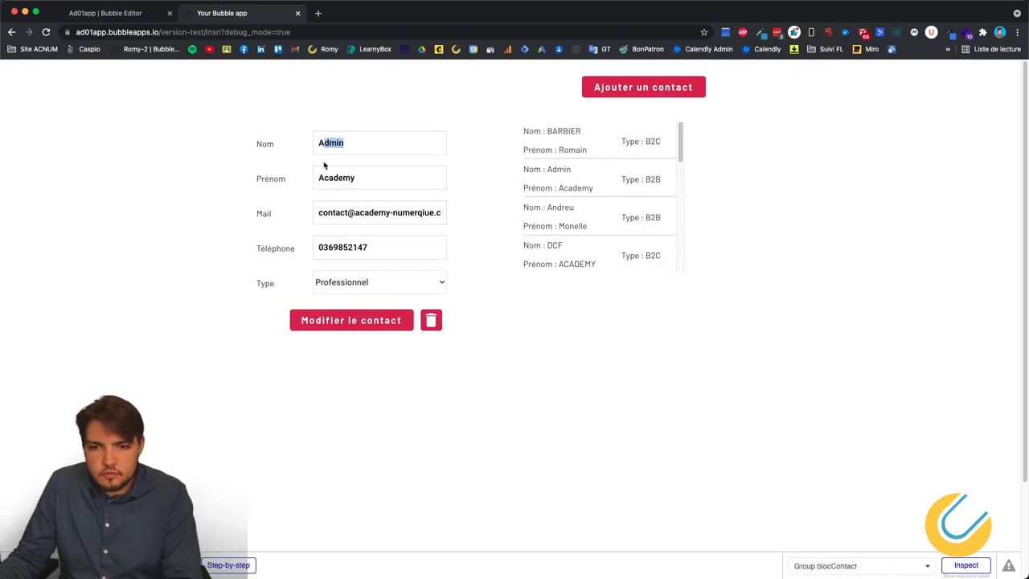
{"action": "key", "text": "Tab"}
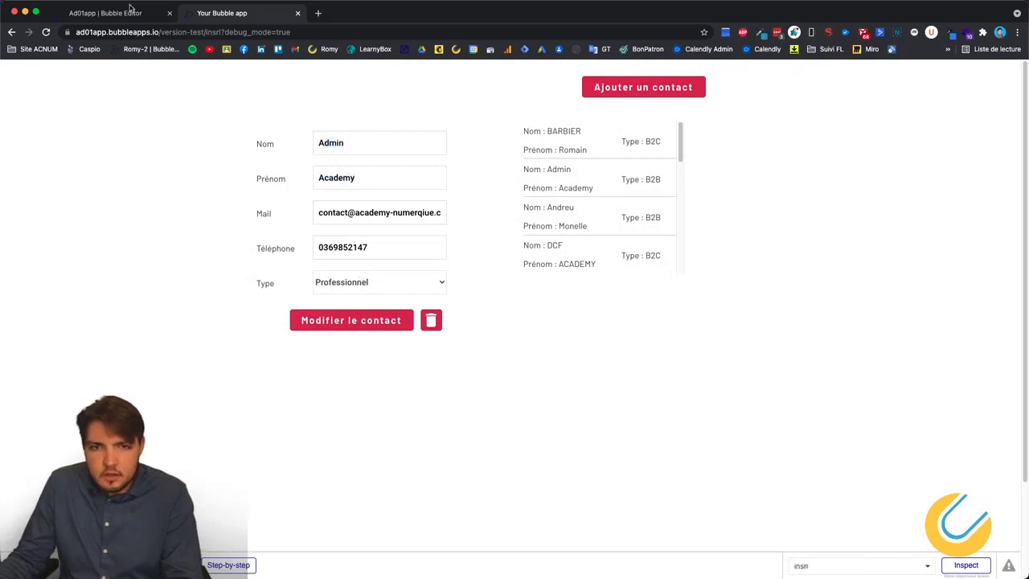
{"action": "left_click", "coordinate": [113, 13]}
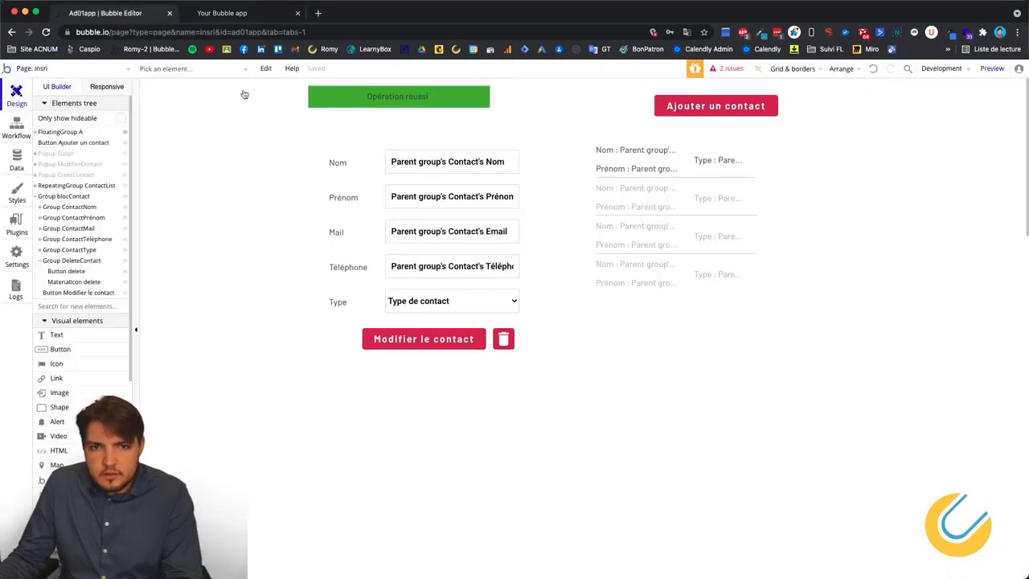
In the Workflow view, look over the Non, Enregistrer and Créer button workflows.
{"action": "left_click", "coordinate": [29, 133]}
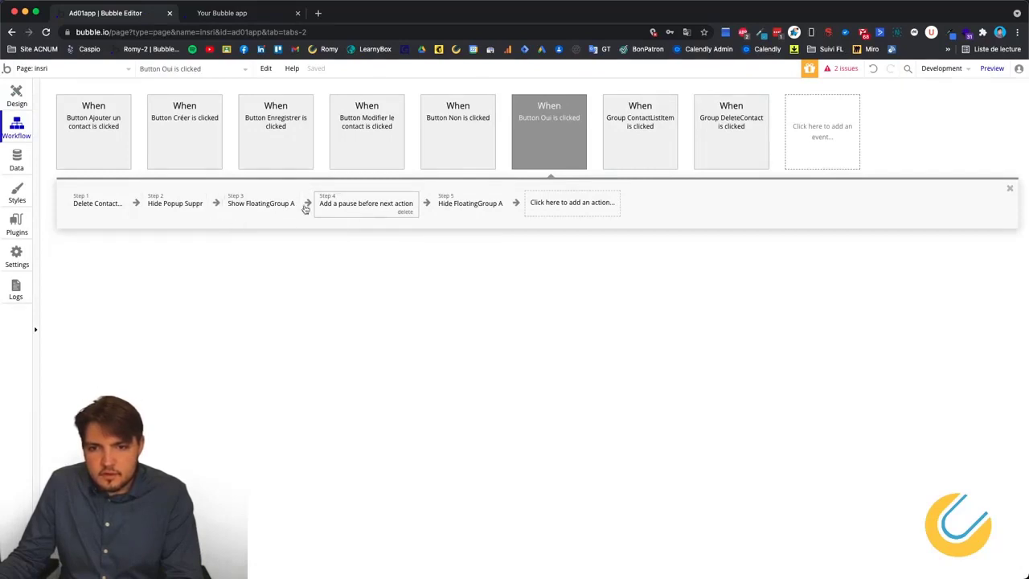
{"action": "left_click", "coordinate": [450, 127]}
{"action": "left_click", "coordinate": [275, 133]}
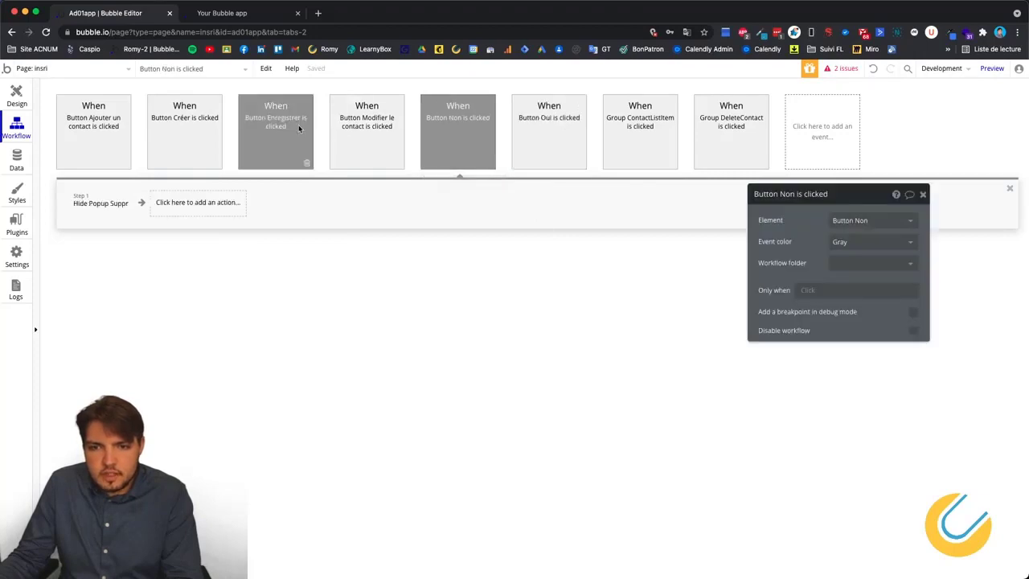
{"action": "left_click", "coordinate": [184, 136]}
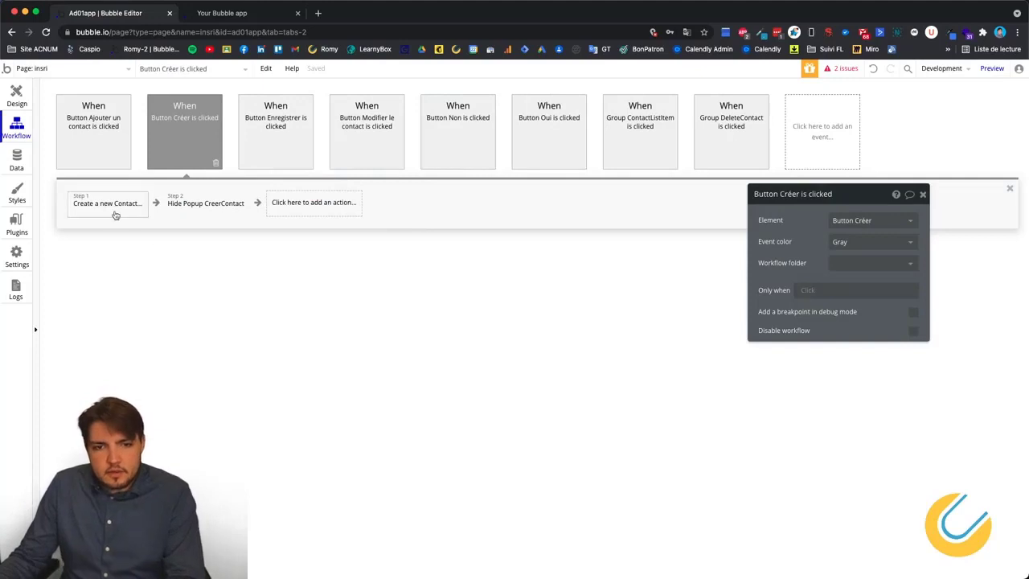
Copy the Show FloatingGroup A step from Oui's workflow into Créer's workflow.
{"action": "left_click", "coordinate": [521, 157]}
{"action": "right_click", "coordinate": [254, 209]}
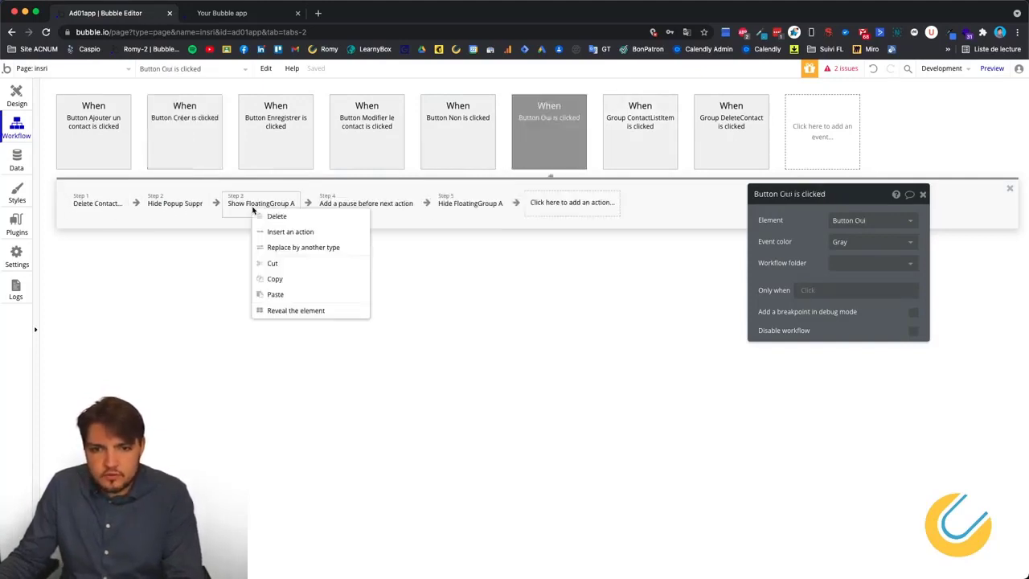
{"action": "left_click", "coordinate": [274, 279]}
{"action": "left_click", "coordinate": [201, 147]}
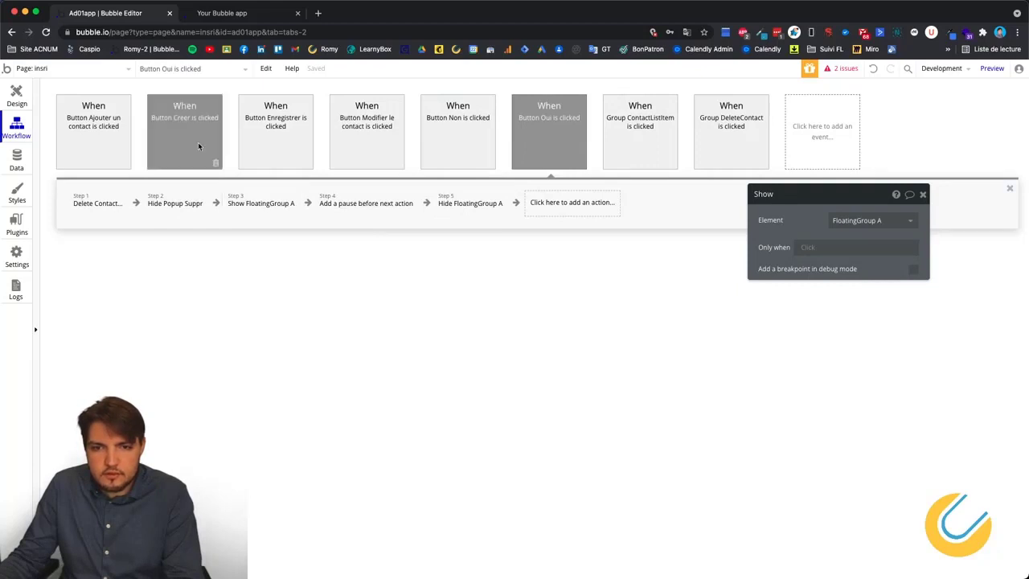
{"action": "right_click", "coordinate": [307, 208]}
{"action": "left_click", "coordinate": [326, 214]}
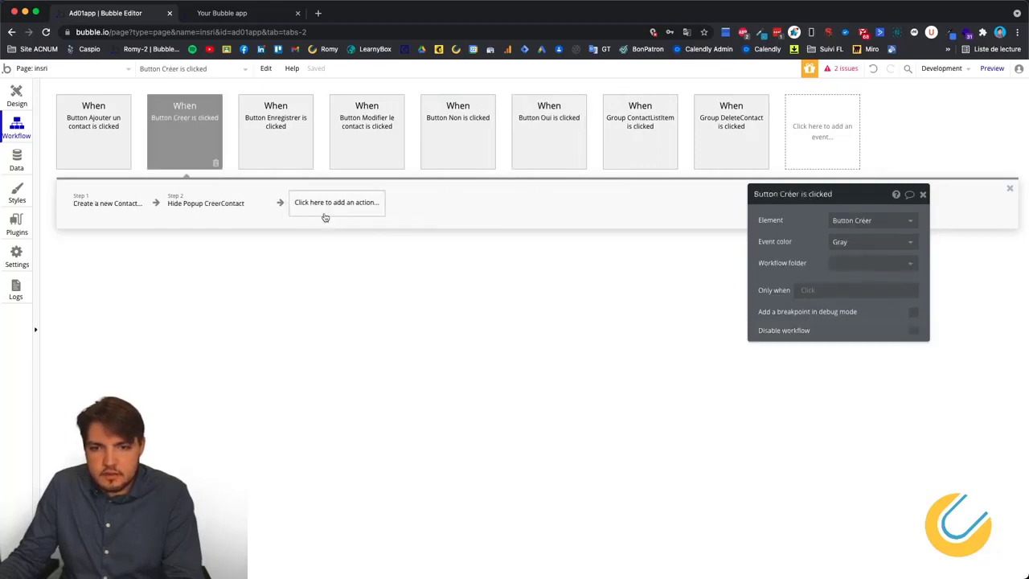
Copy the pause step from Oui's workflow into Créer's workflow.
{"action": "left_click", "coordinate": [664, 143]}
{"action": "left_click", "coordinate": [540, 141]}
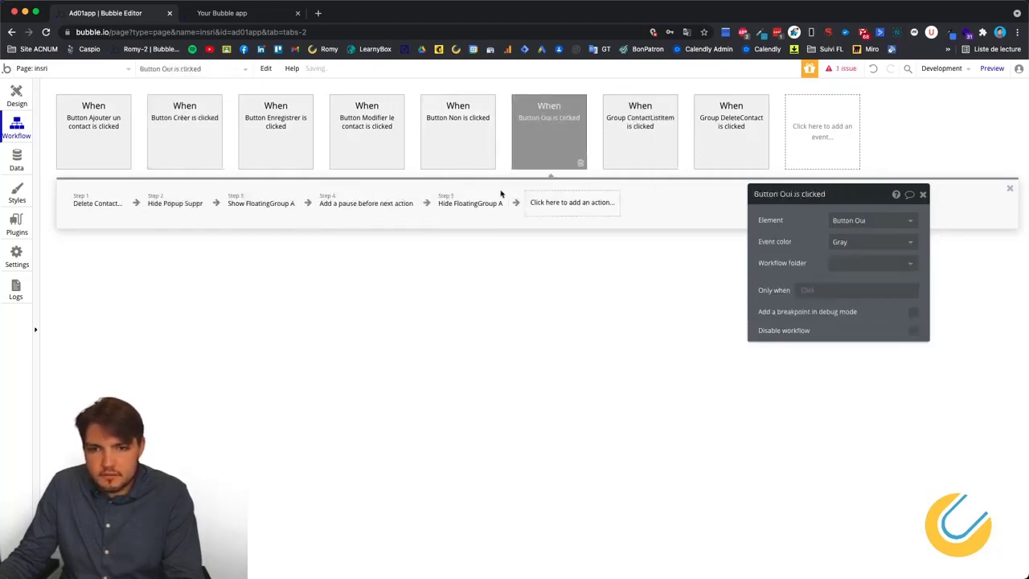
{"action": "right_click", "coordinate": [374, 208]}
{"action": "left_click", "coordinate": [397, 279]}
{"action": "left_click", "coordinate": [202, 133]}
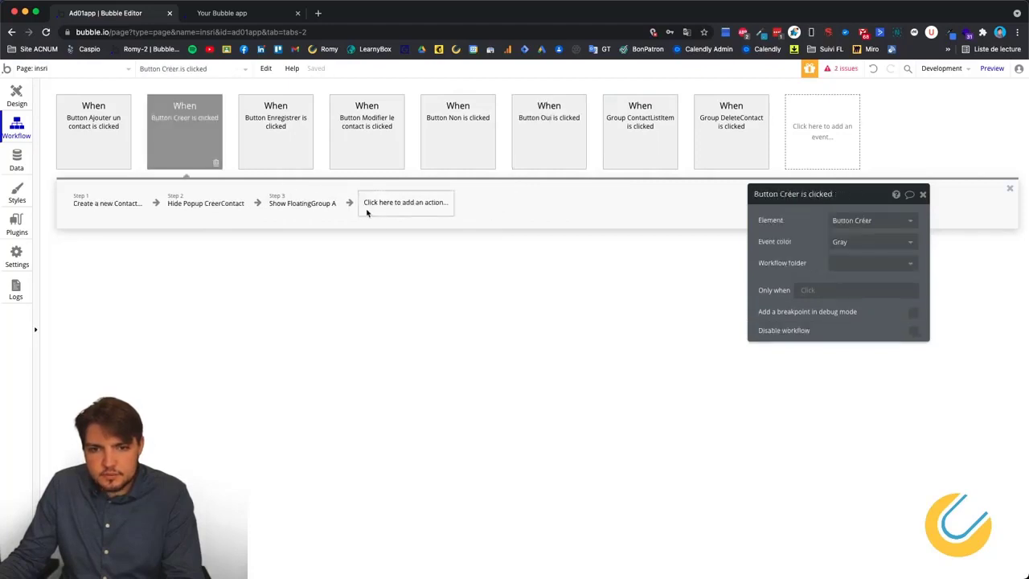
{"action": "right_click", "coordinate": [408, 208]}
{"action": "left_click", "coordinate": [426, 215]}
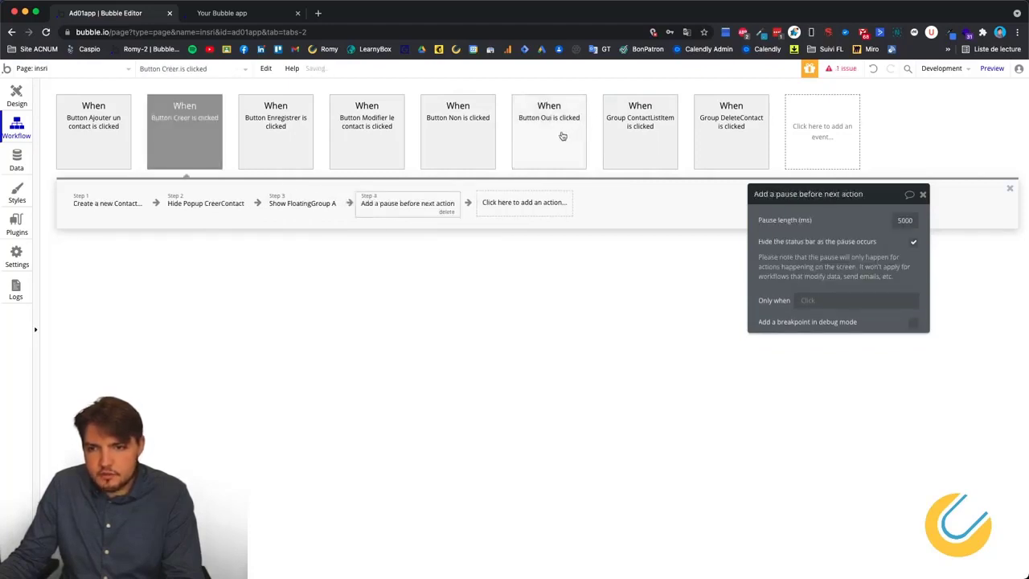
Copy the Hide FloatingGroup A step into Créer's workflow, then begin adding an action to Enregistrer.
{"action": "left_click", "coordinate": [620, 131]}
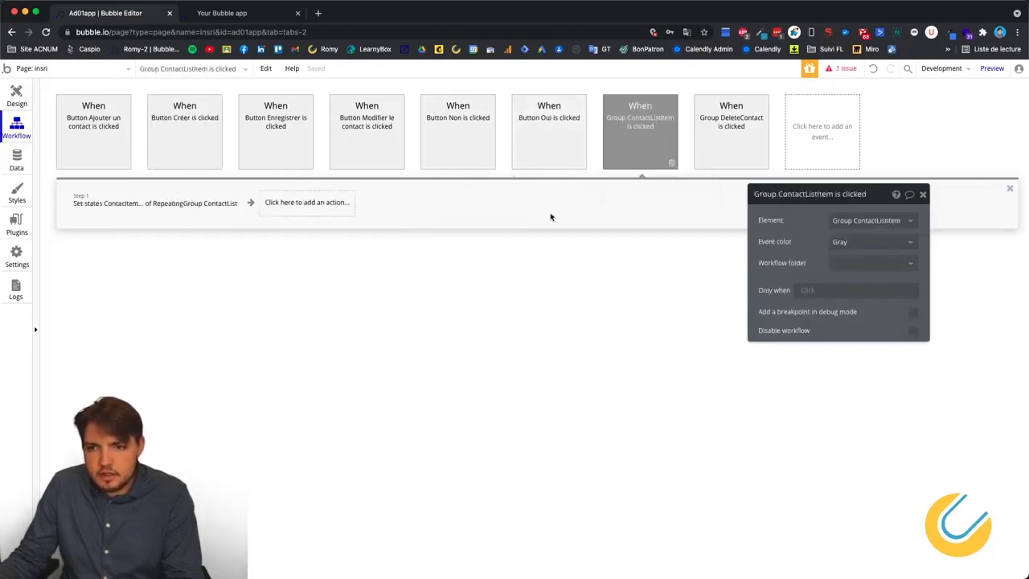
{"action": "left_click", "coordinate": [572, 141]}
{"action": "right_click", "coordinate": [459, 215]}
{"action": "left_click", "coordinate": [482, 273]}
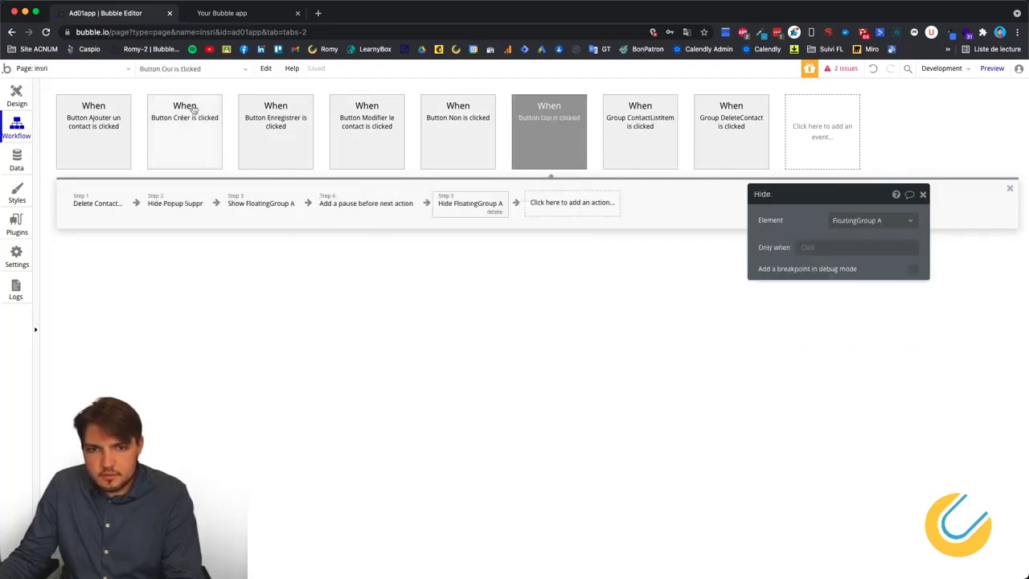
{"action": "left_click", "coordinate": [192, 113]}
{"action": "right_click", "coordinate": [513, 206]}
{"action": "left_click", "coordinate": [534, 212]}
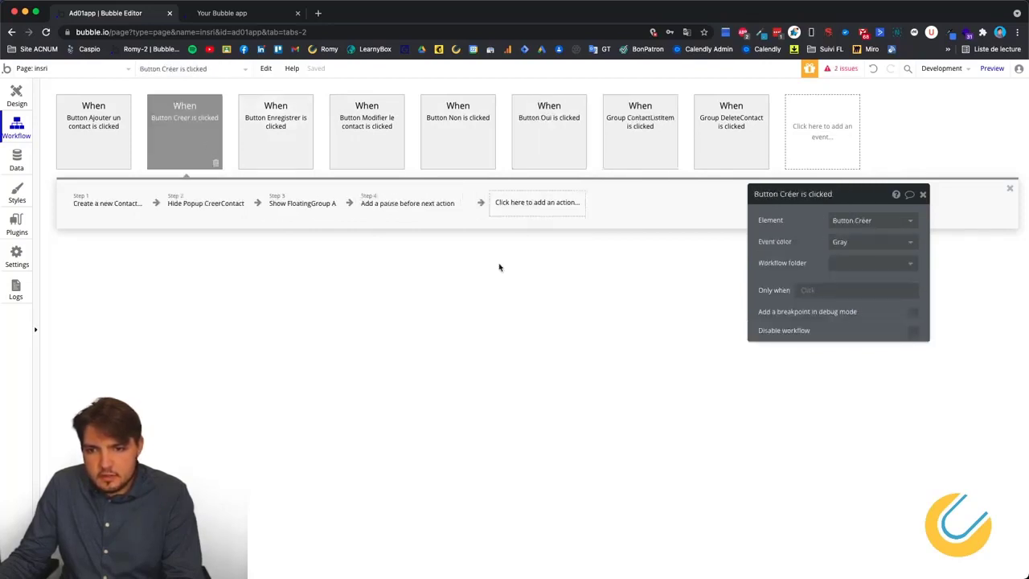
{"action": "left_click", "coordinate": [271, 145]}
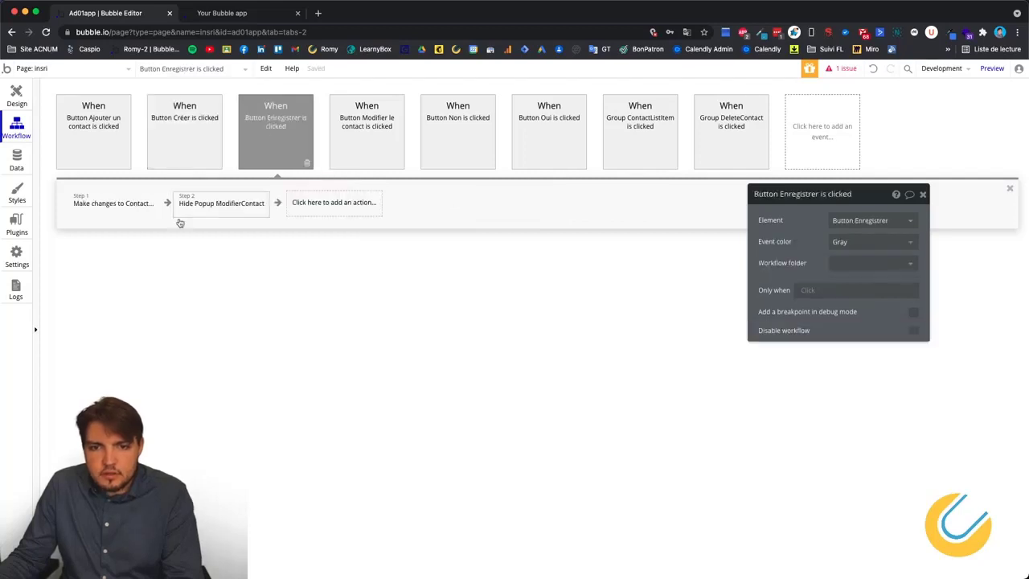
{"action": "left_click", "coordinate": [346, 211]}
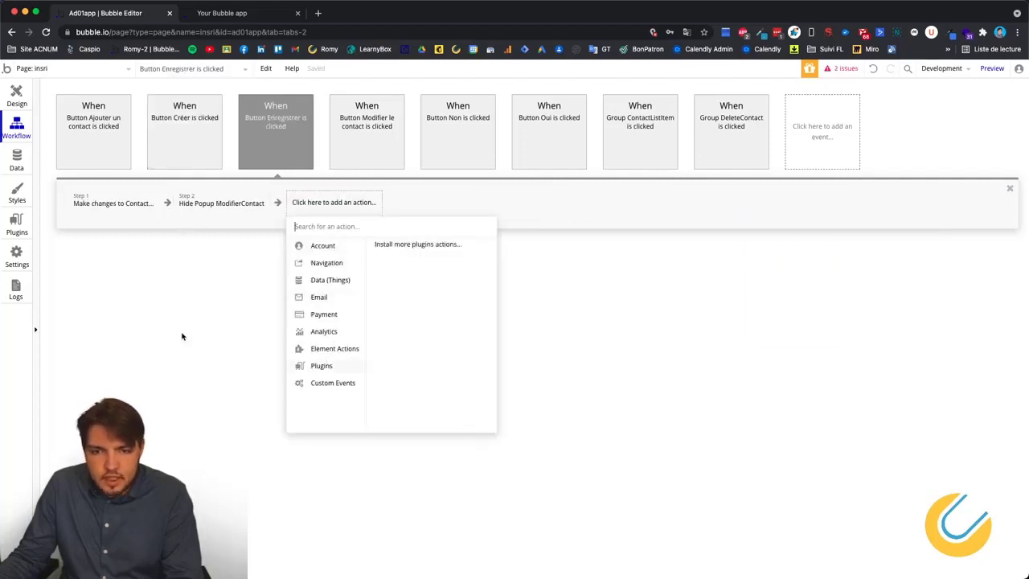
Close the empty action list and review the Oui button's five-step workflow.
{"action": "left_click", "coordinate": [570, 131]}
{"action": "left_click", "coordinate": [635, 133]}
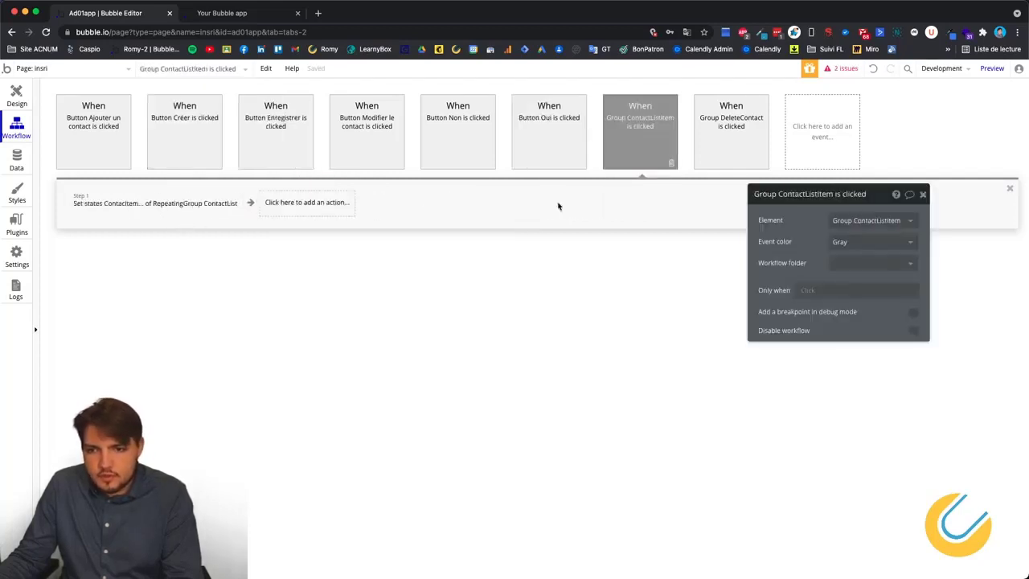
{"action": "left_click", "coordinate": [526, 161]}
{"action": "right_click", "coordinate": [560, 138]}
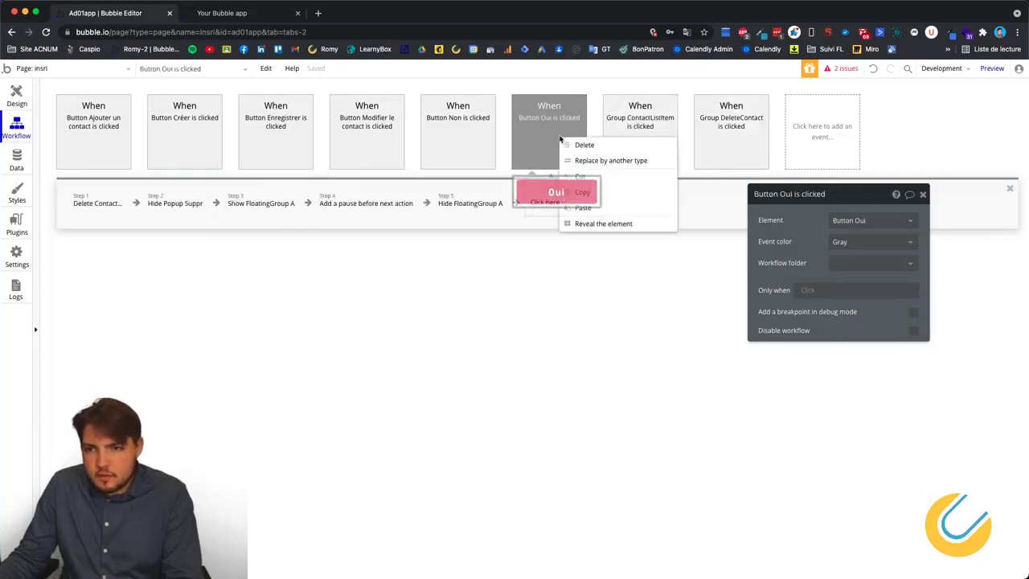
{"action": "left_click", "coordinate": [583, 193]}
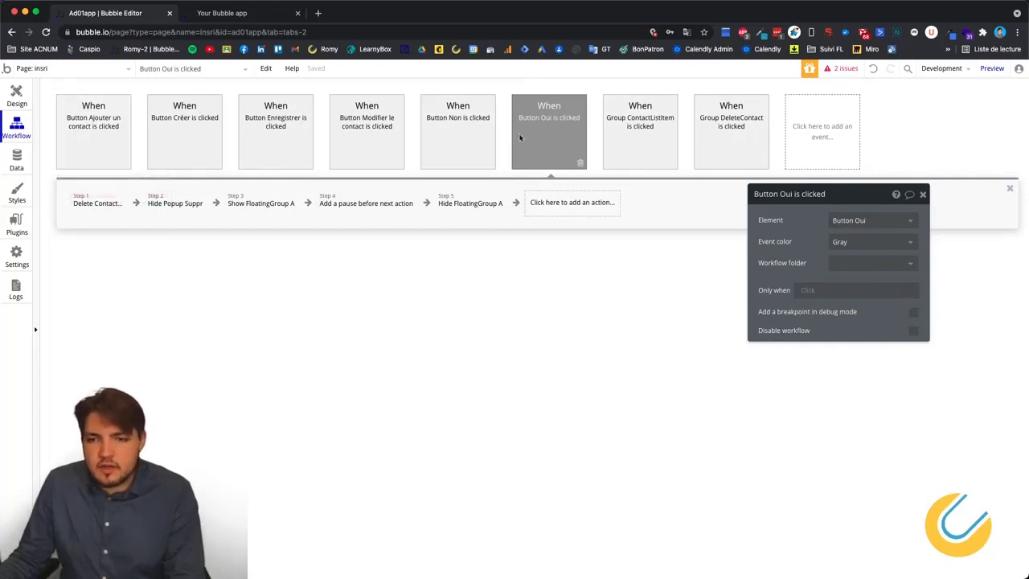
Paste Oui's Show FloatingGroup A step into Enregistrer's workflow as step 3.
{"action": "right_click", "coordinate": [246, 207]}
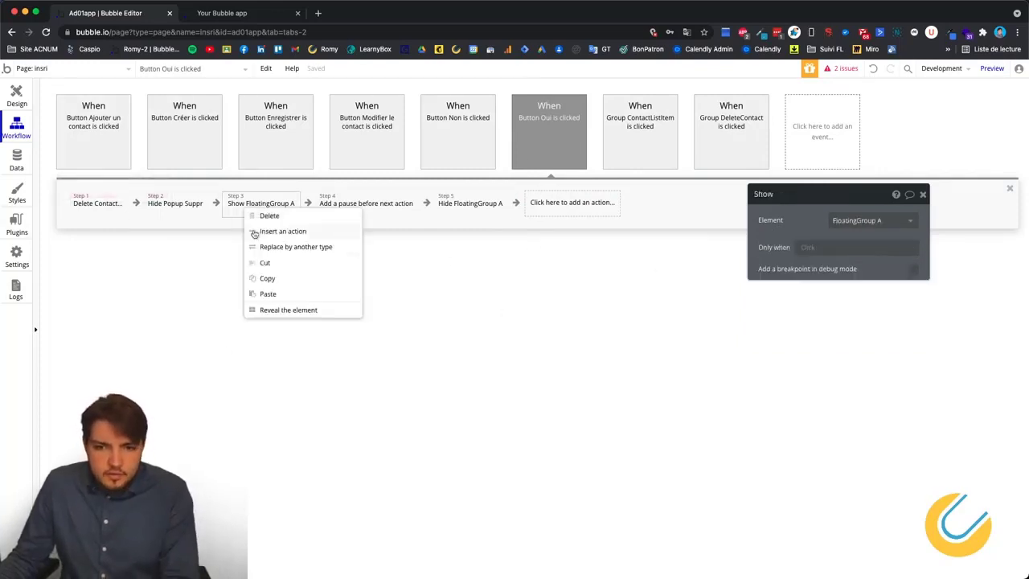
{"action": "left_click", "coordinate": [267, 280]}
{"action": "left_click", "coordinate": [272, 140]}
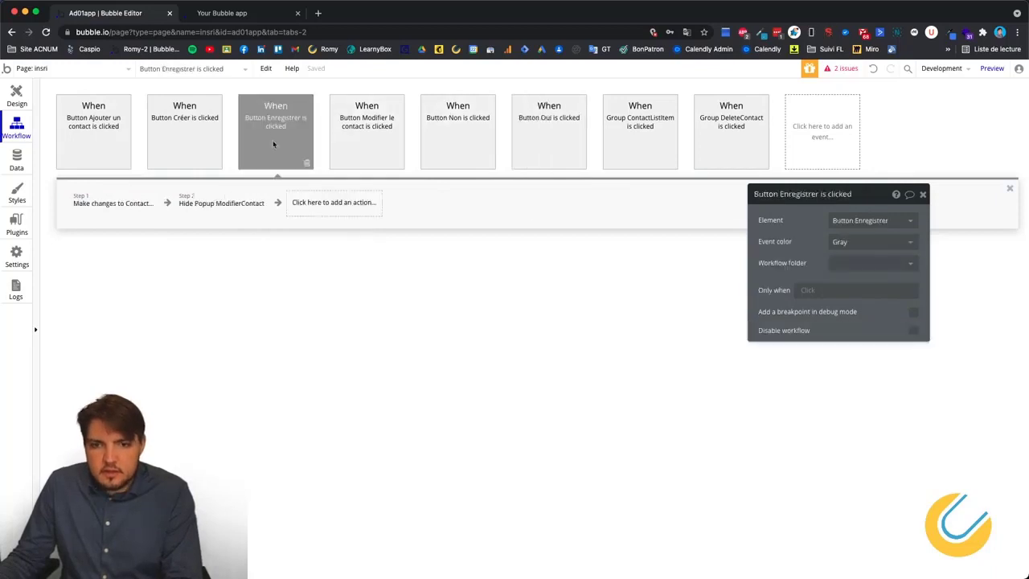
{"action": "right_click", "coordinate": [337, 211]}
{"action": "left_click", "coordinate": [361, 223]}
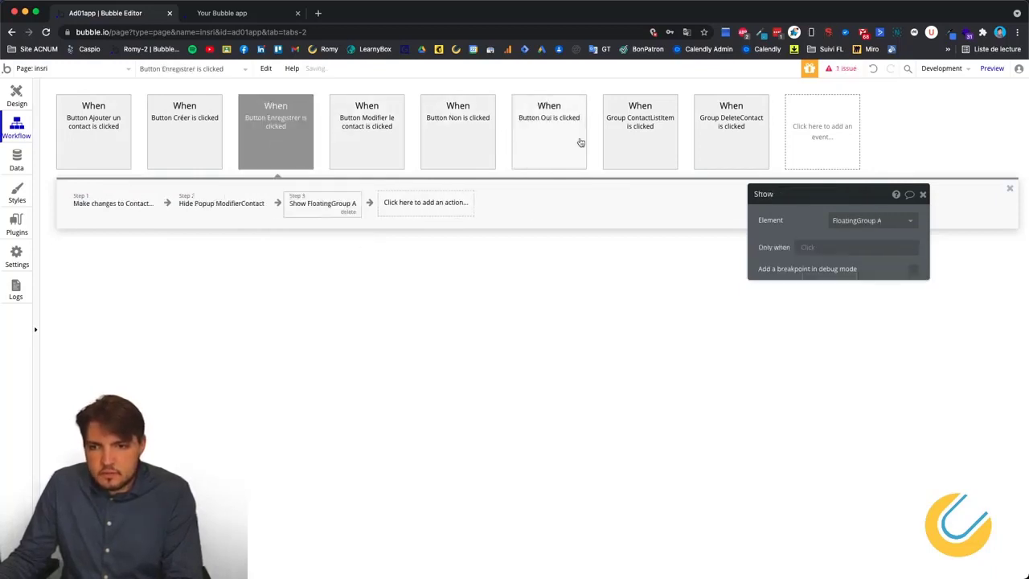
Paste Oui's pause step into Enregistrer's workflow as step 4.
{"action": "left_click", "coordinate": [532, 165]}
{"action": "right_click", "coordinate": [342, 204]}
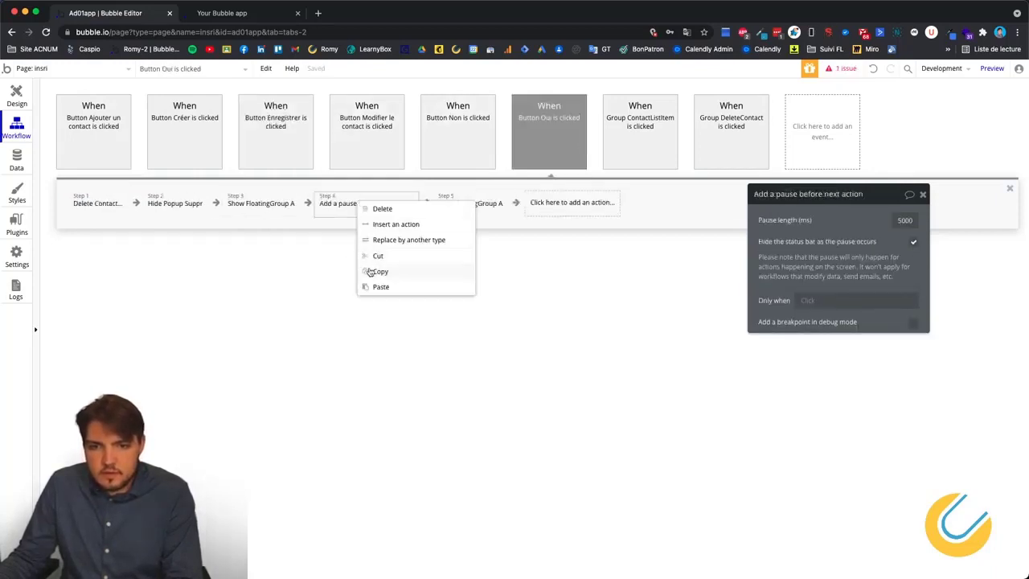
{"action": "left_click", "coordinate": [378, 272]}
{"action": "left_click", "coordinate": [372, 160]}
{"action": "left_click", "coordinate": [546, 145]}
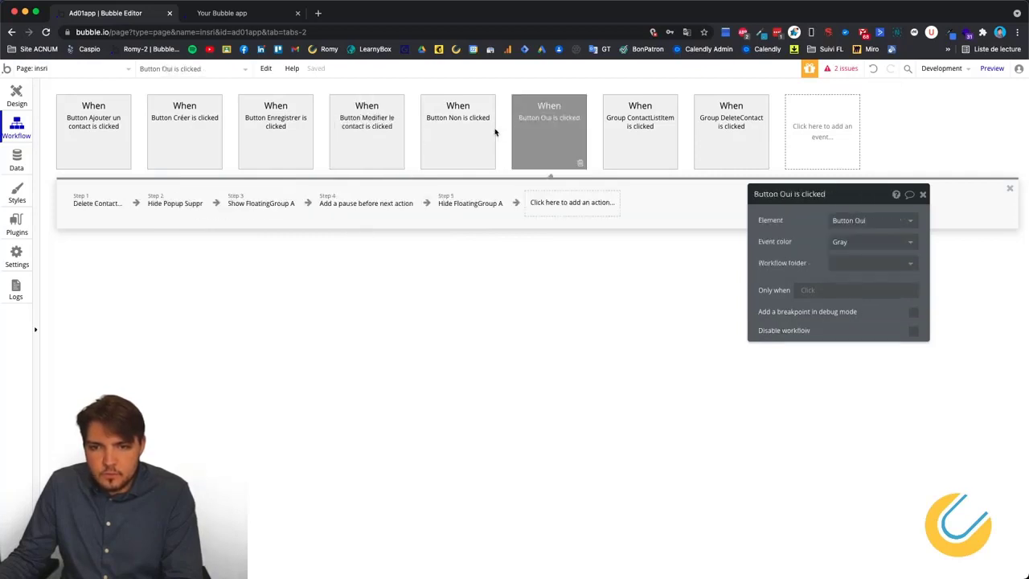
{"action": "left_click", "coordinate": [470, 145]}
{"action": "left_click", "coordinate": [267, 133]}
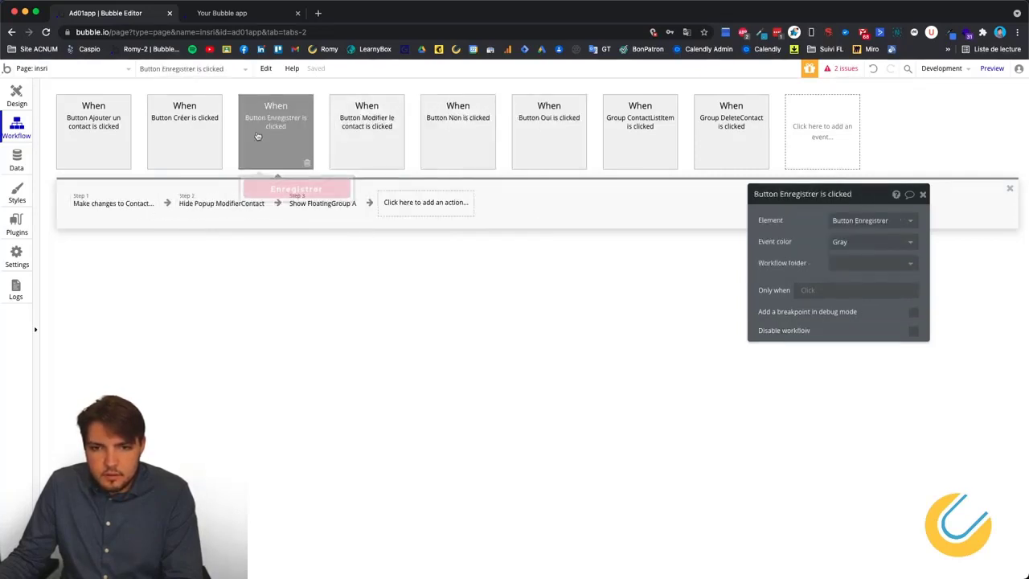
{"action": "right_click", "coordinate": [431, 210]}
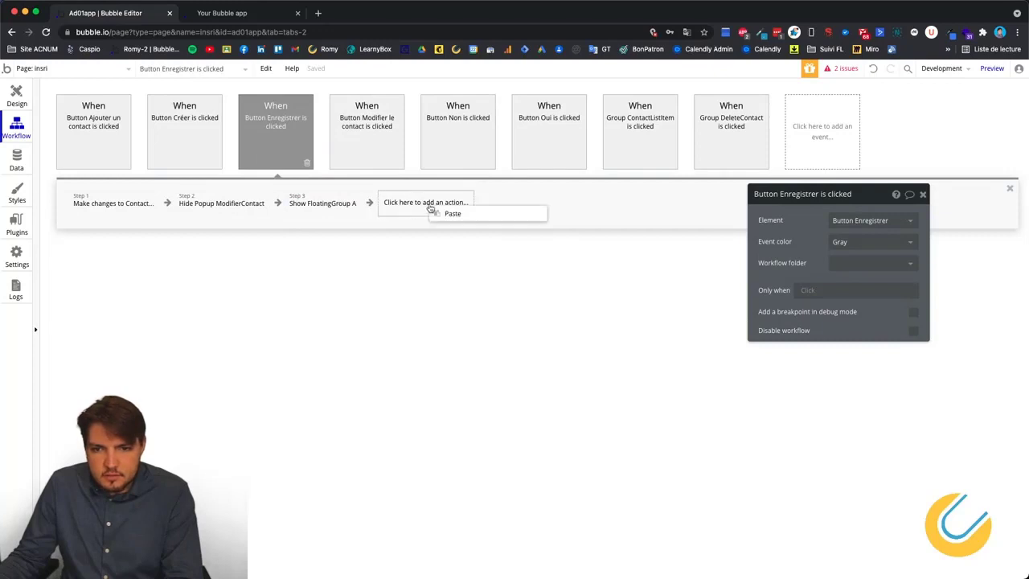
{"action": "left_click", "coordinate": [454, 214]}
Paste Oui's Hide FloatingGroup A step into Enregistrer's workflow as step 5.
{"action": "left_click", "coordinate": [635, 132]}
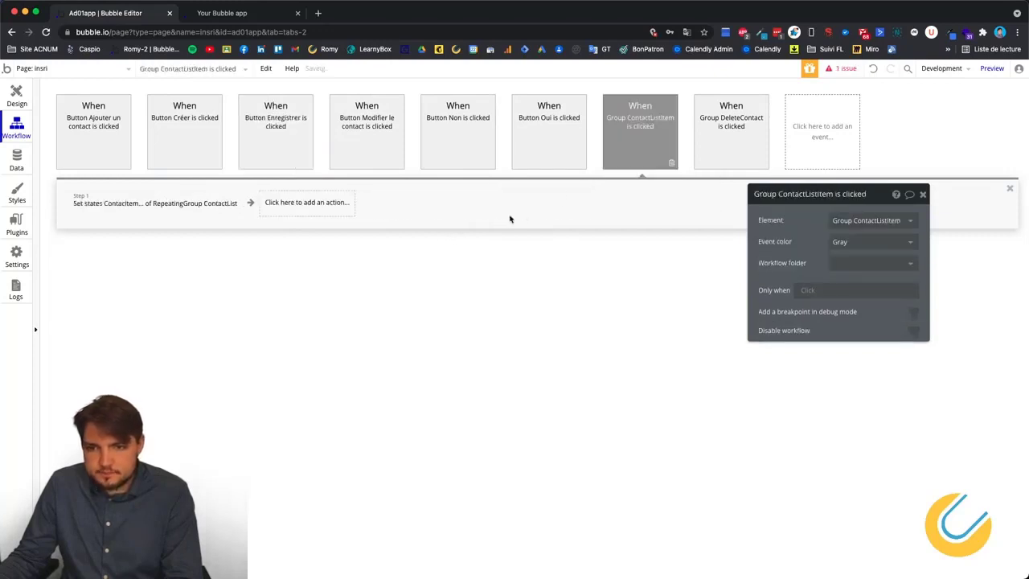
{"action": "left_click", "coordinate": [556, 128]}
{"action": "right_click", "coordinate": [486, 206]}
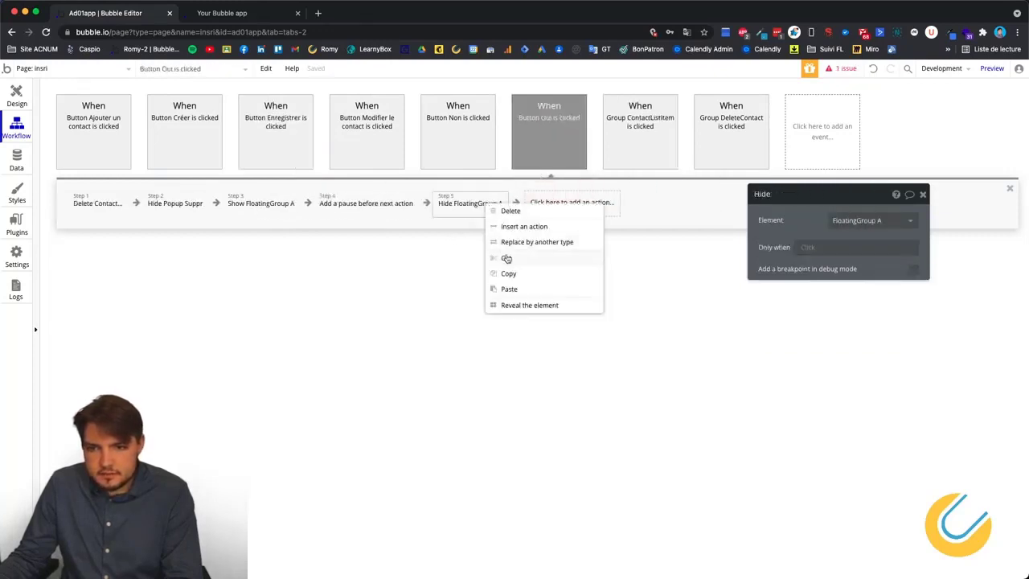
{"action": "left_click", "coordinate": [493, 256]}
{"action": "left_click", "coordinate": [281, 143]}
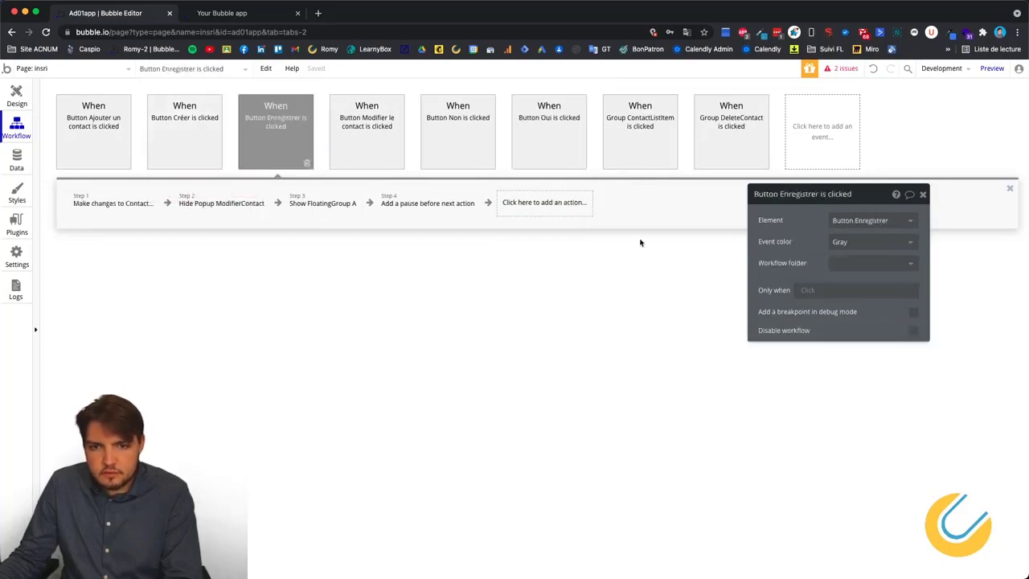
{"action": "right_click", "coordinate": [524, 207]}
{"action": "left_click", "coordinate": [539, 208]}
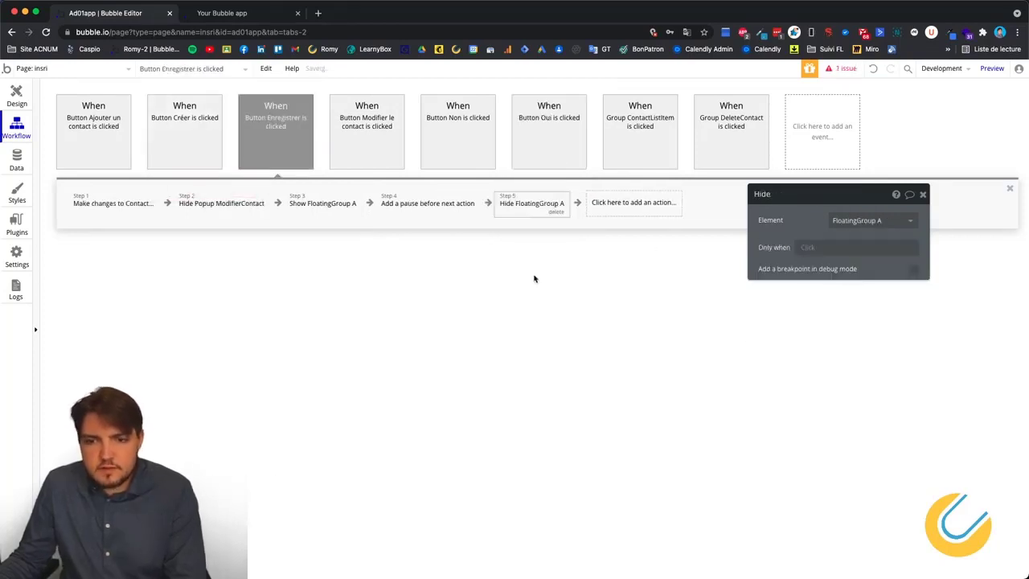
{"action": "left_click", "coordinate": [251, 21]}
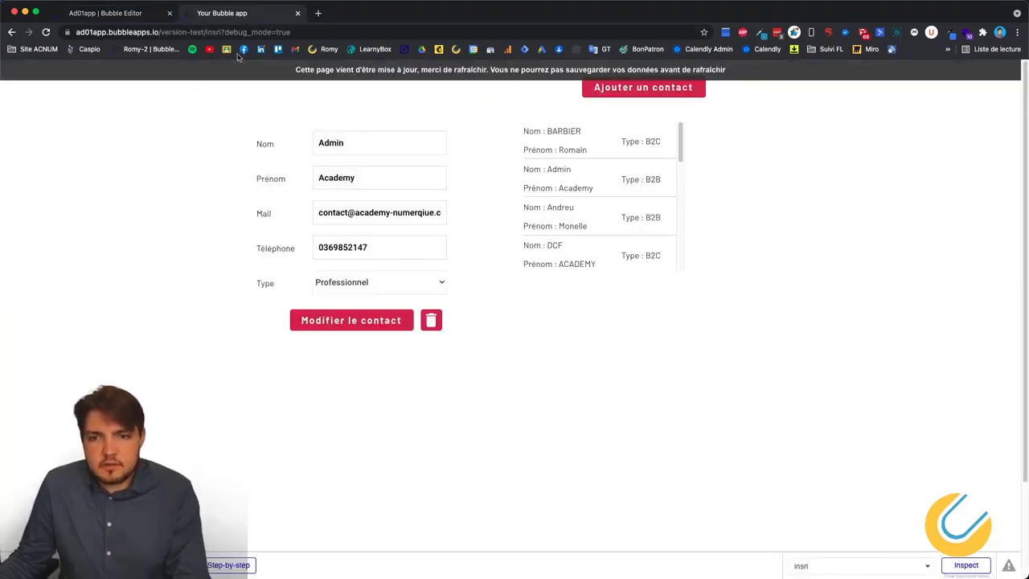
Reload the preview, then update a contact with Enregistrer to trigger the success banner.
{"action": "right_click", "coordinate": [235, 266]}
{"action": "left_click", "coordinate": [257, 296]}
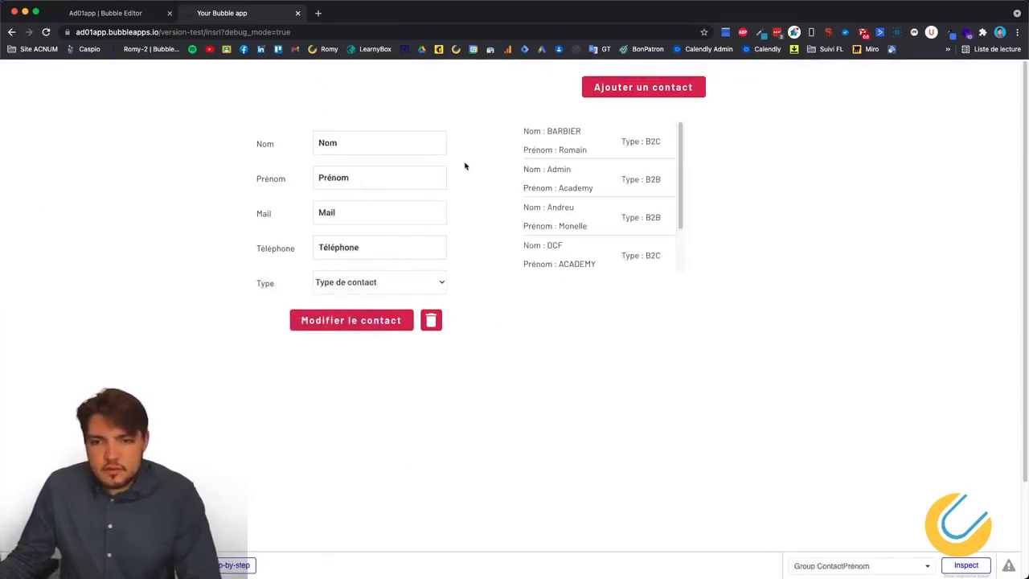
{"action": "left_click", "coordinate": [565, 223]}
{"action": "left_click", "coordinate": [366, 320]}
{"action": "left_click", "coordinate": [519, 359]}
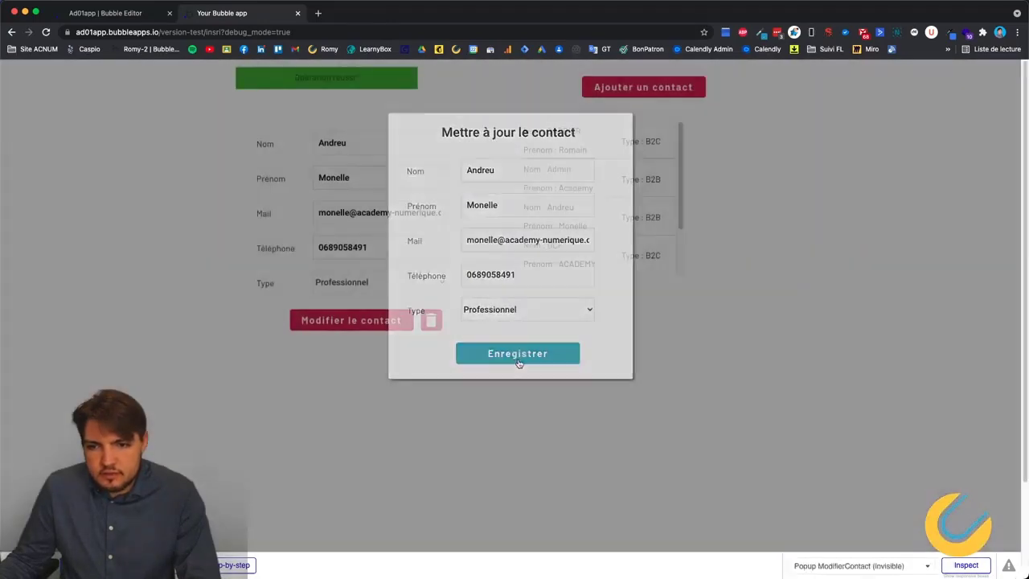
{"action": "scroll", "coordinate": [585, 247], "scroll_direction": "down", "scroll_amount": 1}
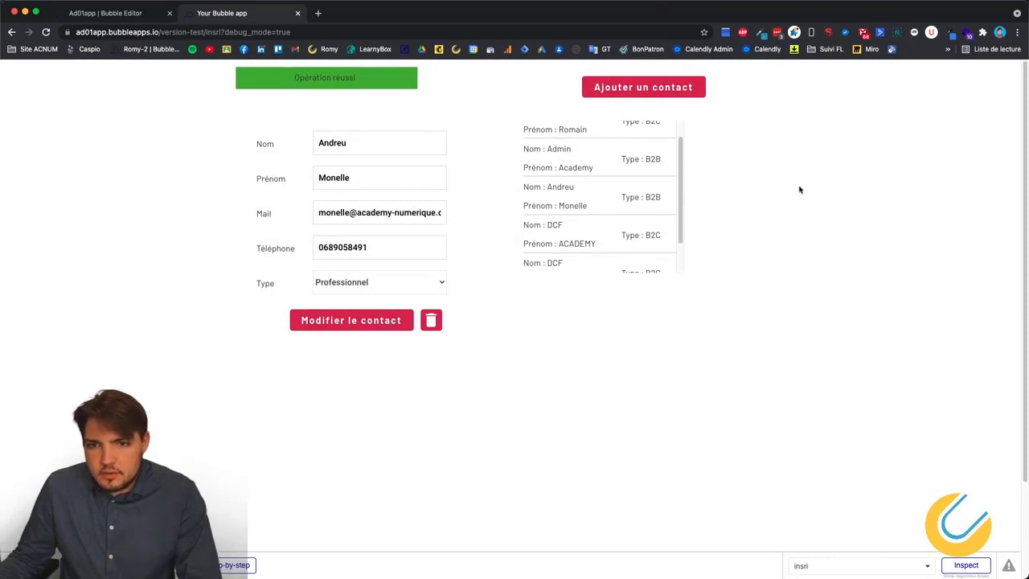
Create a TEST contact of type Particulier with a test e-mail to trigger the banner.
{"action": "left_click", "coordinate": [673, 87]}
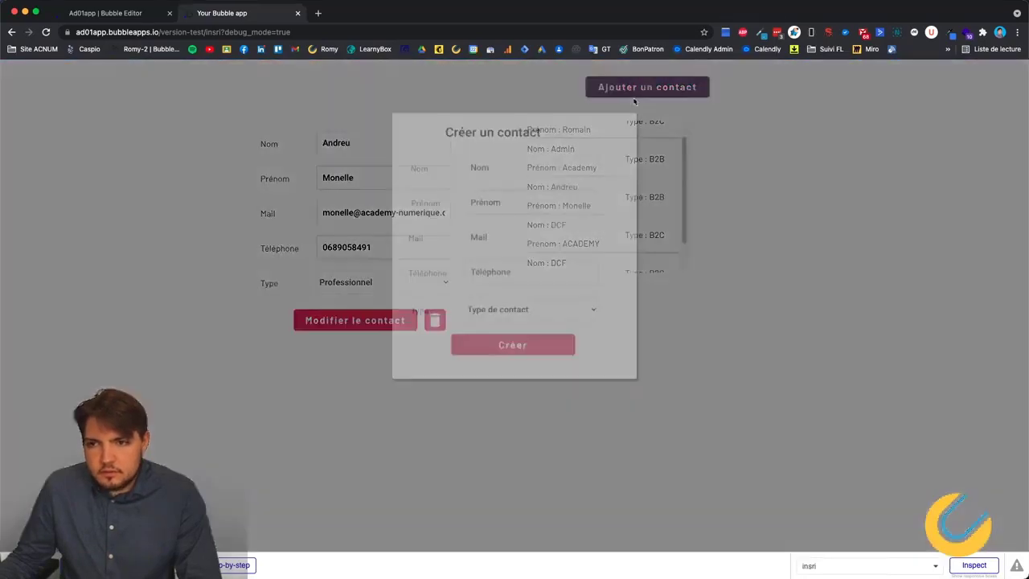
{"action": "left_click", "coordinate": [508, 175]}
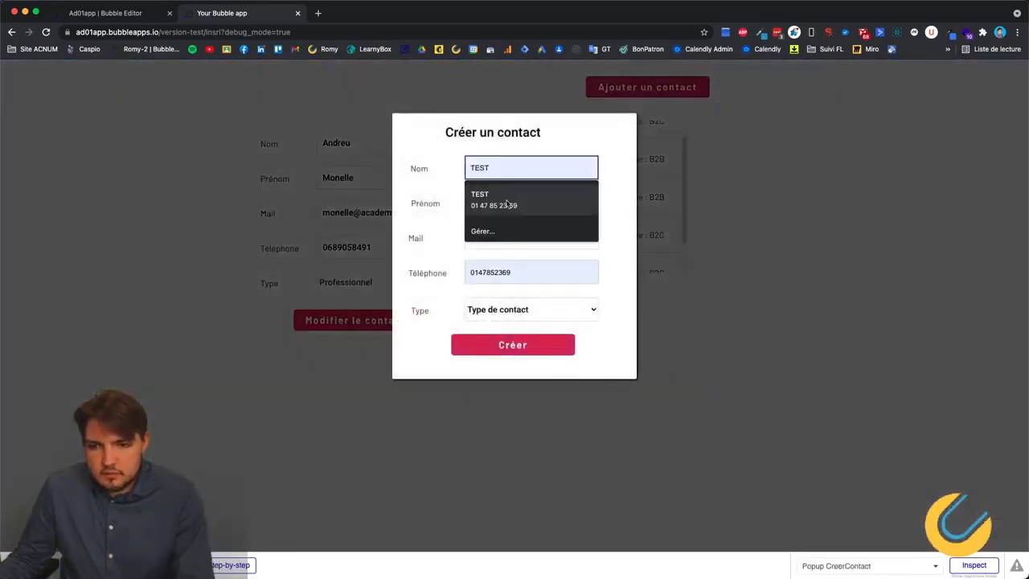
{"action": "left_click", "coordinate": [513, 195]}
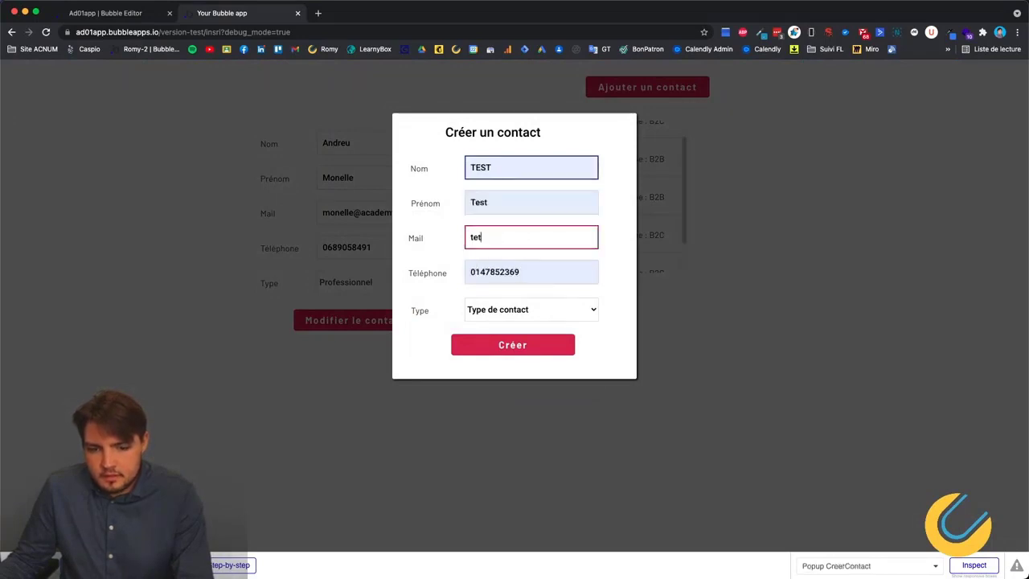
{"action": "left_click", "coordinate": [494, 239]}
{"action": "type", "text": "tet@f;"}
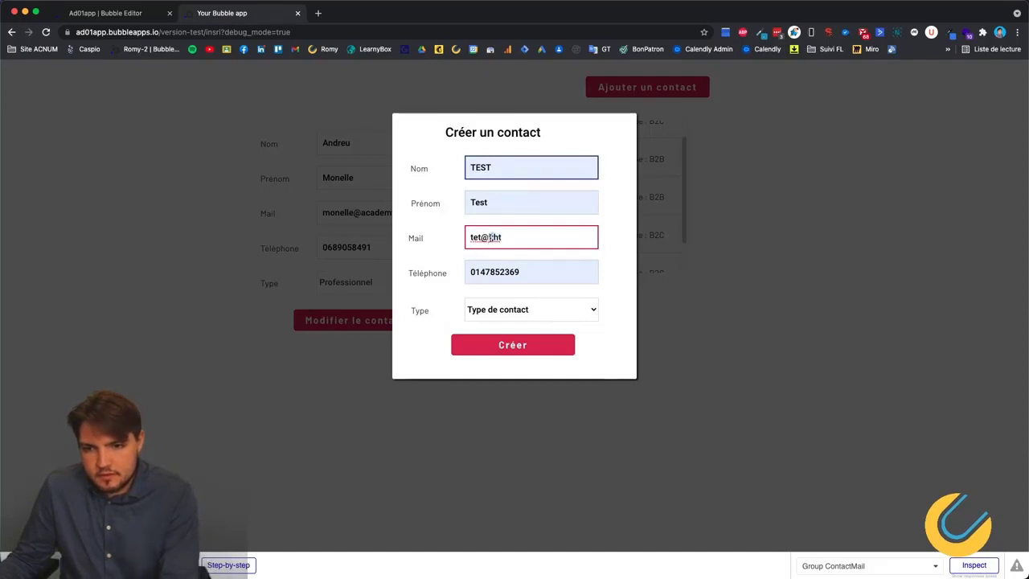
{"action": "left_click", "coordinate": [493, 273]}
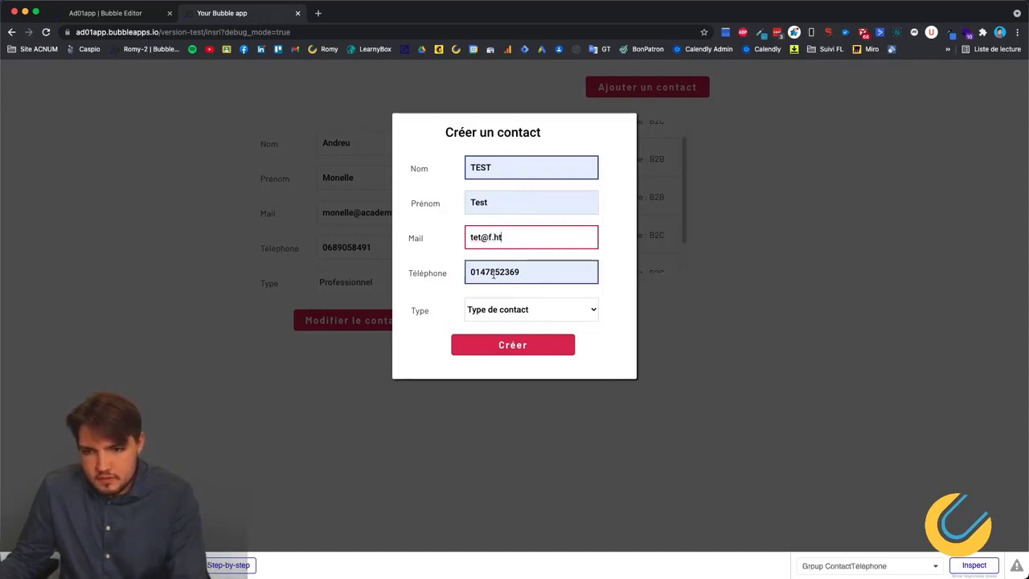
{"action": "left_click", "coordinate": [458, 308]}
{"action": "left_click", "coordinate": [507, 310]}
{"action": "left_click", "coordinate": [502, 325]}
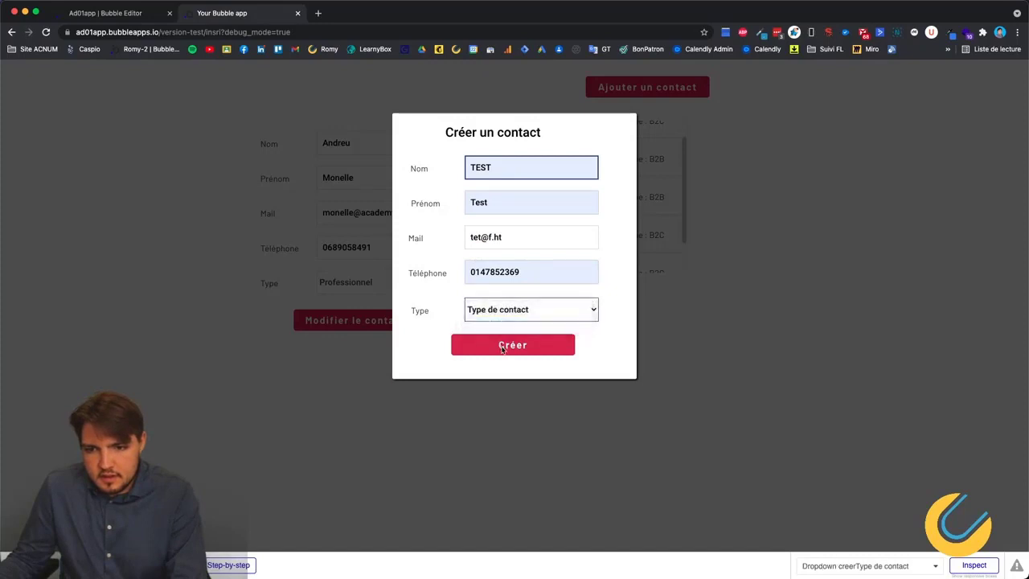
{"action": "left_click", "coordinate": [502, 349]}
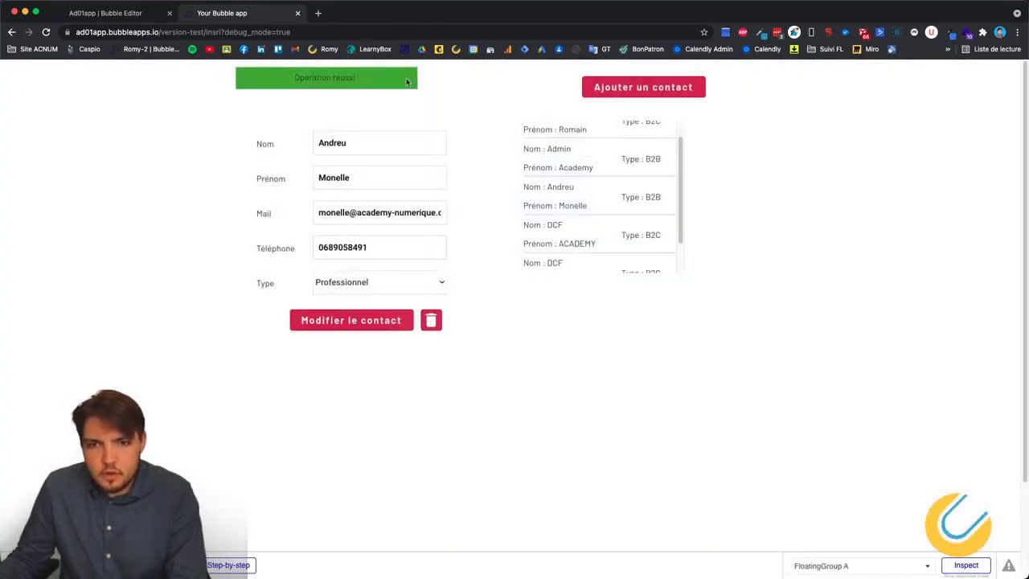
Reopen the new contact popup to check the type choices, then close it and return to the workflows.
{"action": "scroll", "coordinate": [649, 188], "scroll_direction": "down", "scroll_amount": 2}
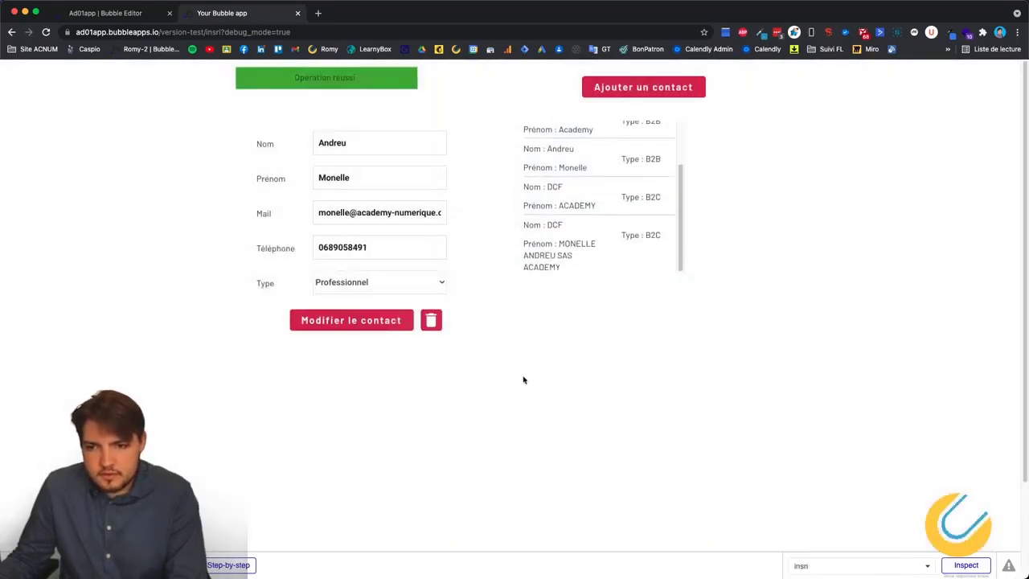
{"action": "left_click", "coordinate": [665, 87]}
{"action": "key", "text": "Escape"}
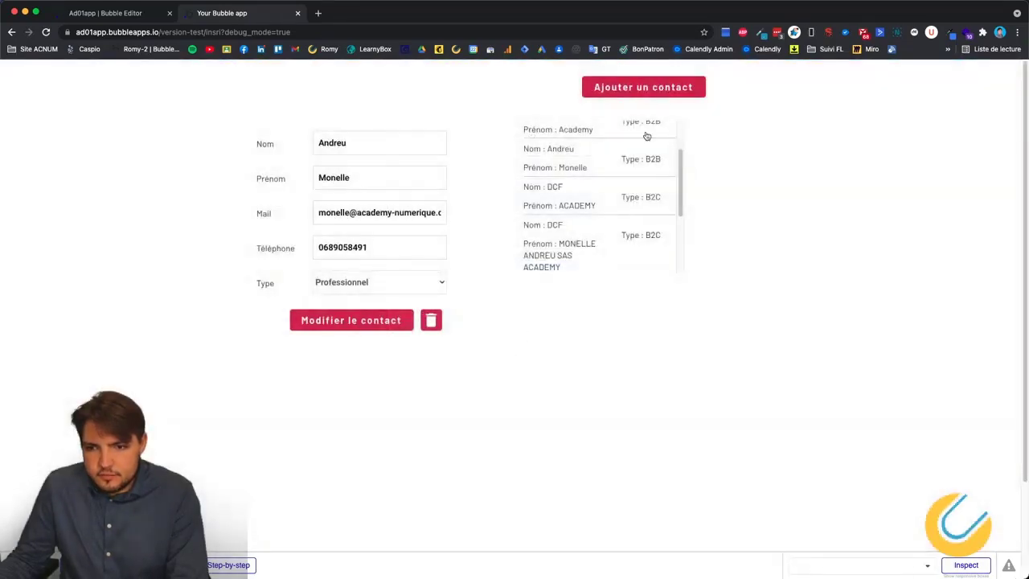
{"action": "left_click", "coordinate": [641, 90]}
{"action": "left_click", "coordinate": [517, 309]}
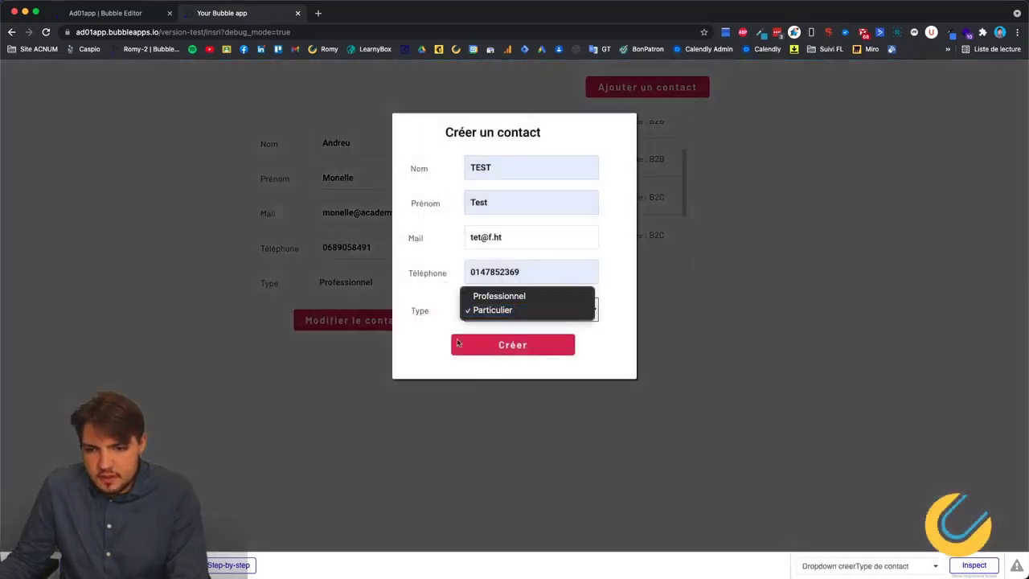
{"action": "left_click", "coordinate": [699, 312]}
{"action": "key", "text": "Escape"}
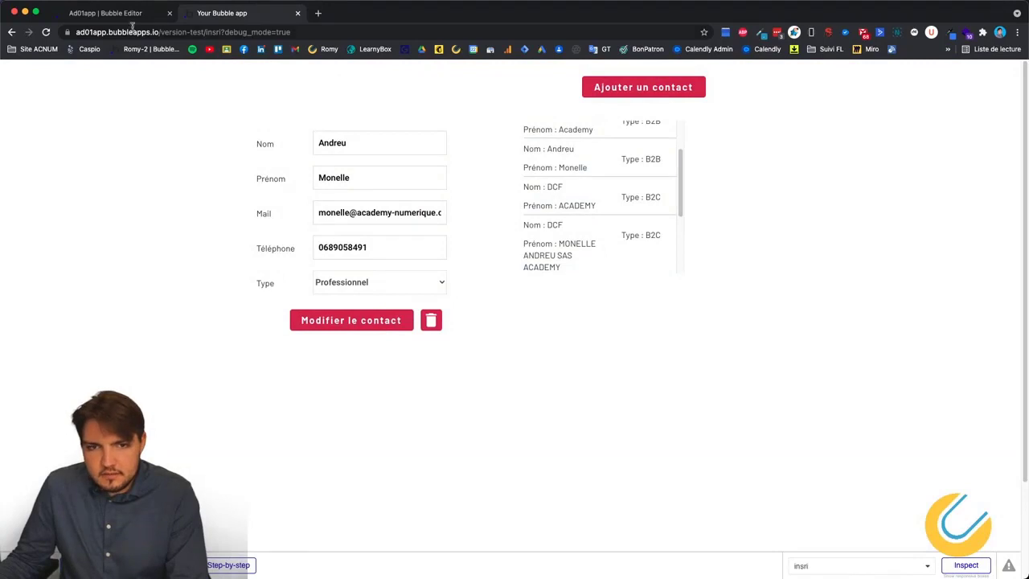
{"action": "left_click", "coordinate": [126, 15]}
{"action": "mouse_move", "coordinate": [305, 110]}
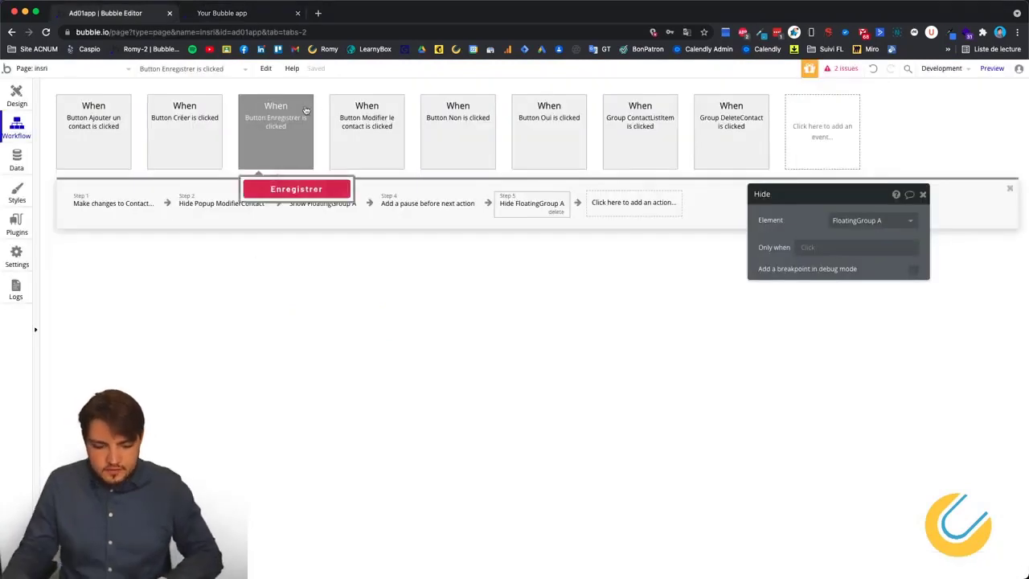
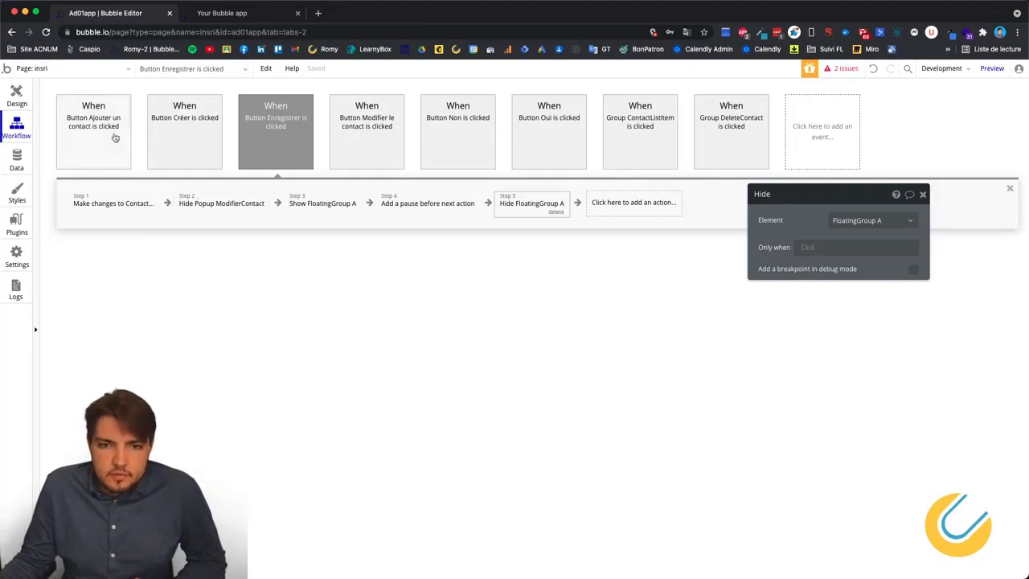
Review the create and save workflows: field updates, popup hide, FloatingGroup A show, 5000 ms pause, hide.
{"action": "left_click", "coordinate": [204, 135]}
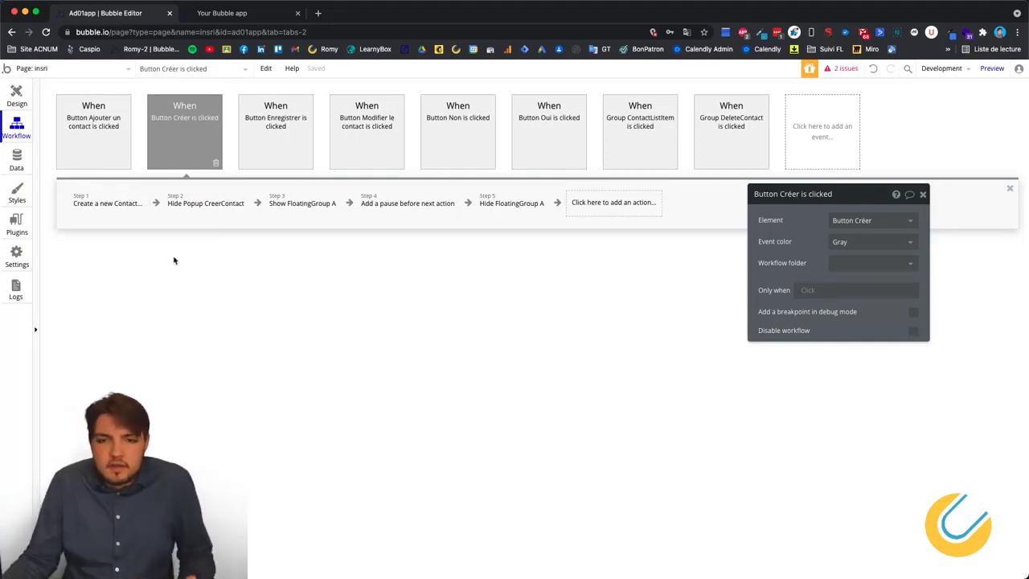
{"action": "left_click", "coordinate": [298, 149]}
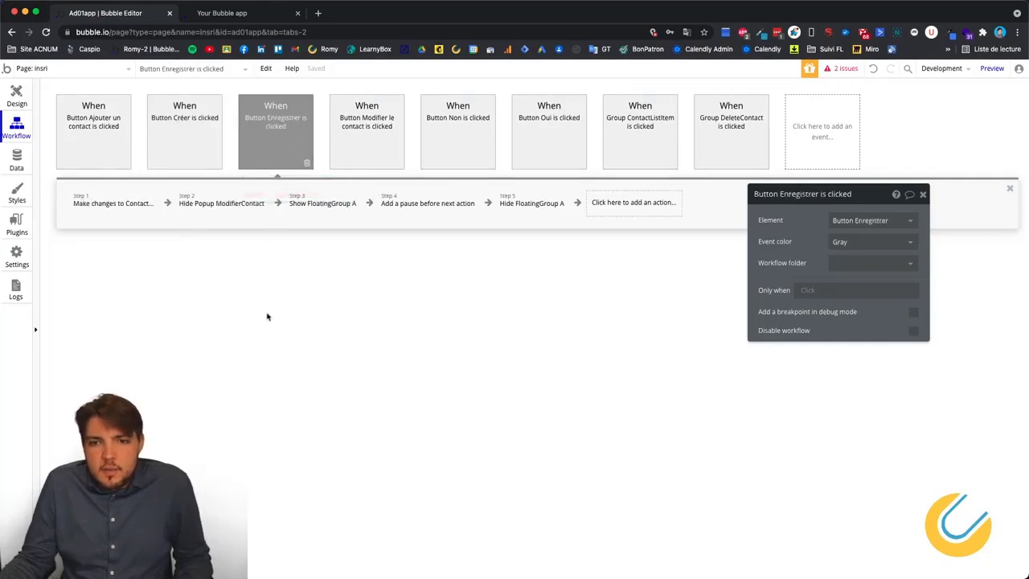
{"action": "left_click", "coordinate": [112, 210]}
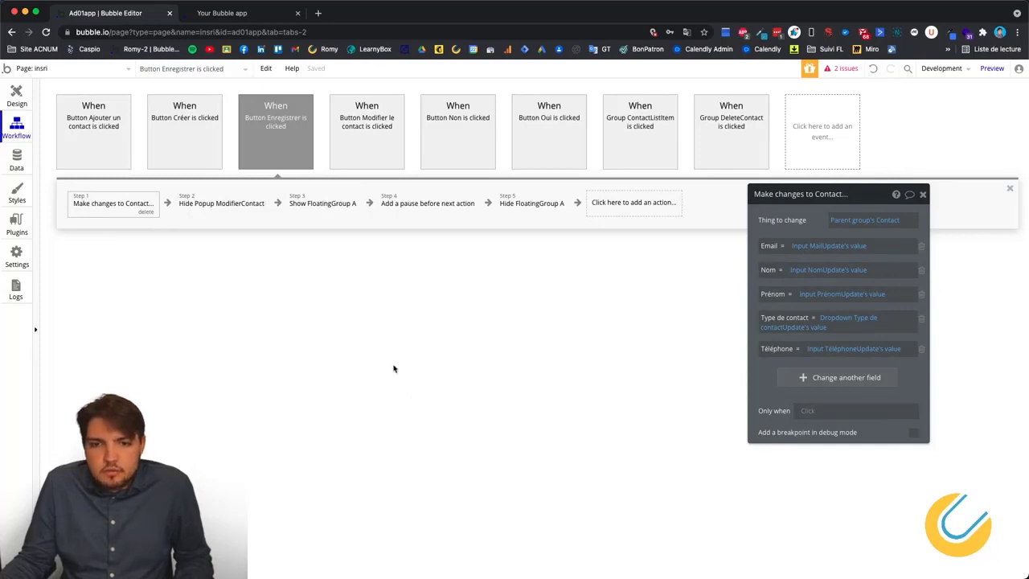
{"action": "left_click", "coordinate": [241, 208]}
{"action": "left_click", "coordinate": [323, 206]}
{"action": "left_click", "coordinate": [433, 209]}
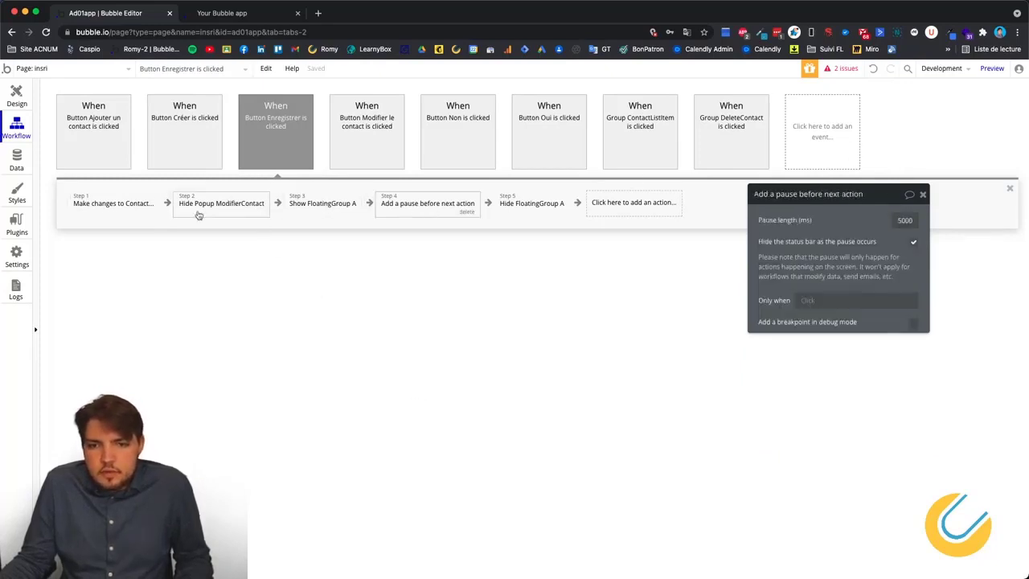
{"action": "left_click", "coordinate": [201, 210]}
{"action": "left_click", "coordinate": [317, 210]}
{"action": "left_click", "coordinate": [428, 210]}
{"action": "left_click", "coordinate": [553, 211]}
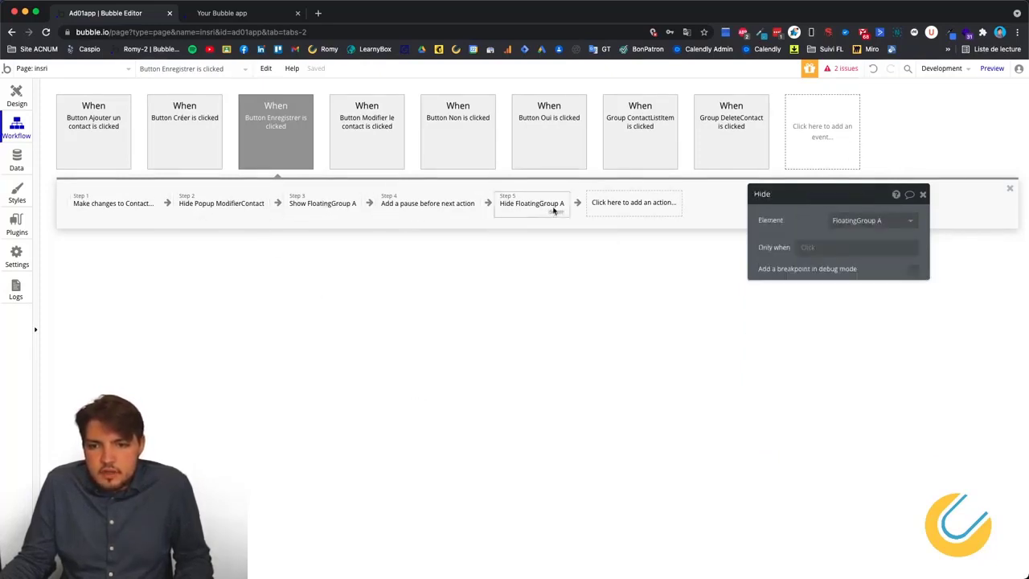
{"action": "left_click", "coordinate": [318, 205]}
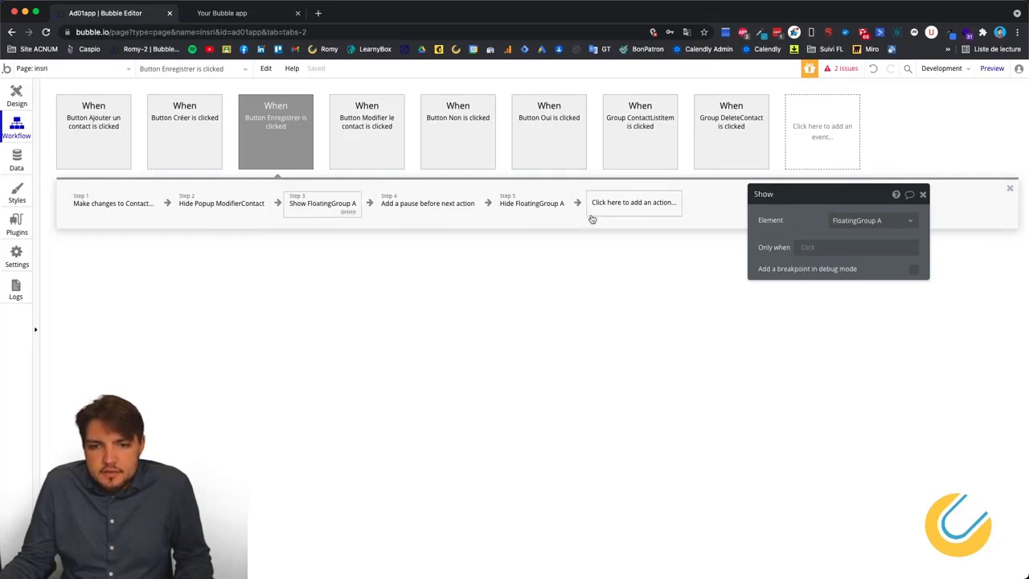
Check the Modifier le contact and cancel-deletion workflows, then return to the app preview.
{"action": "left_click", "coordinate": [339, 137]}
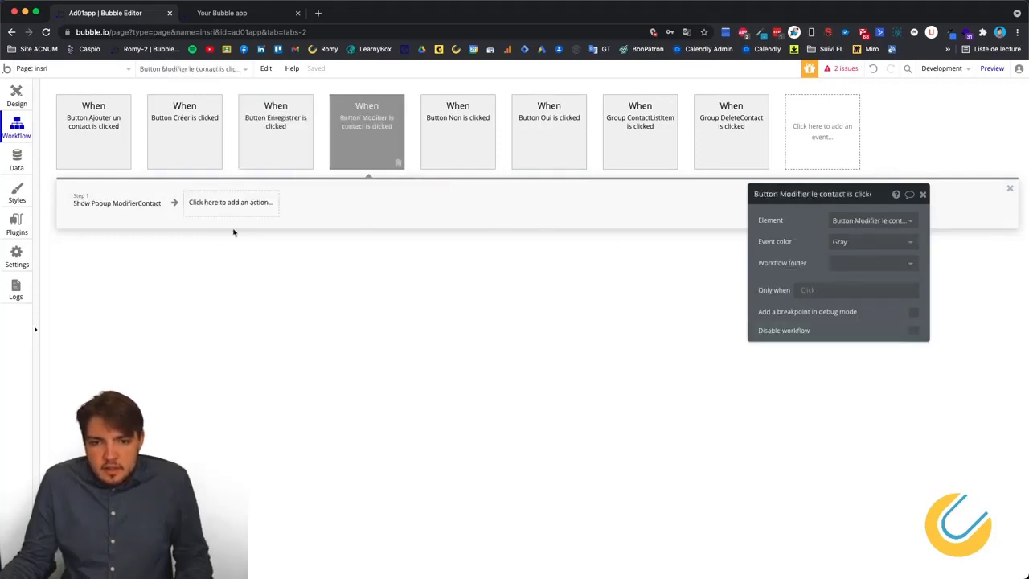
{"action": "left_click", "coordinate": [465, 158]}
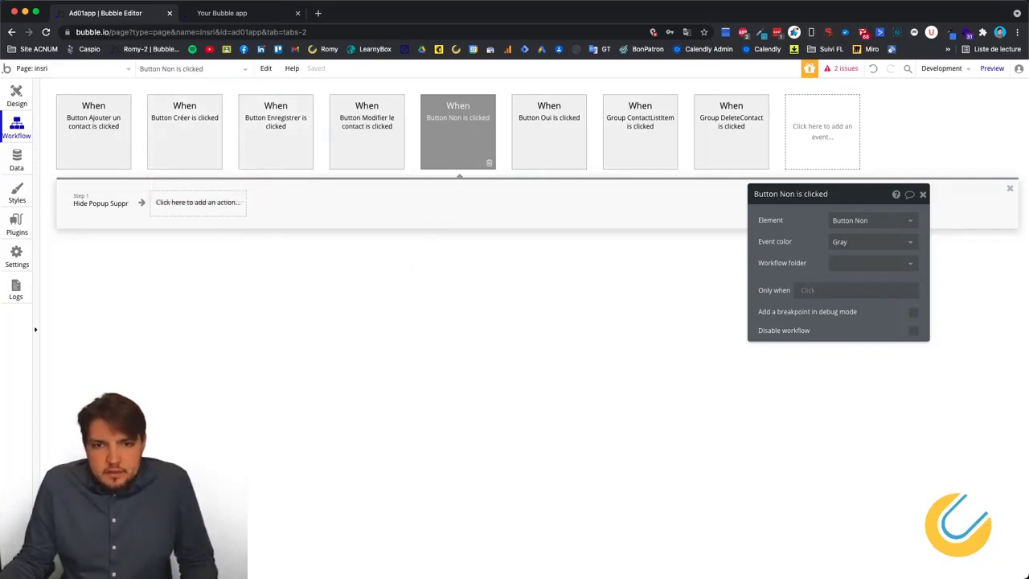
{"action": "left_click", "coordinate": [214, 13]}
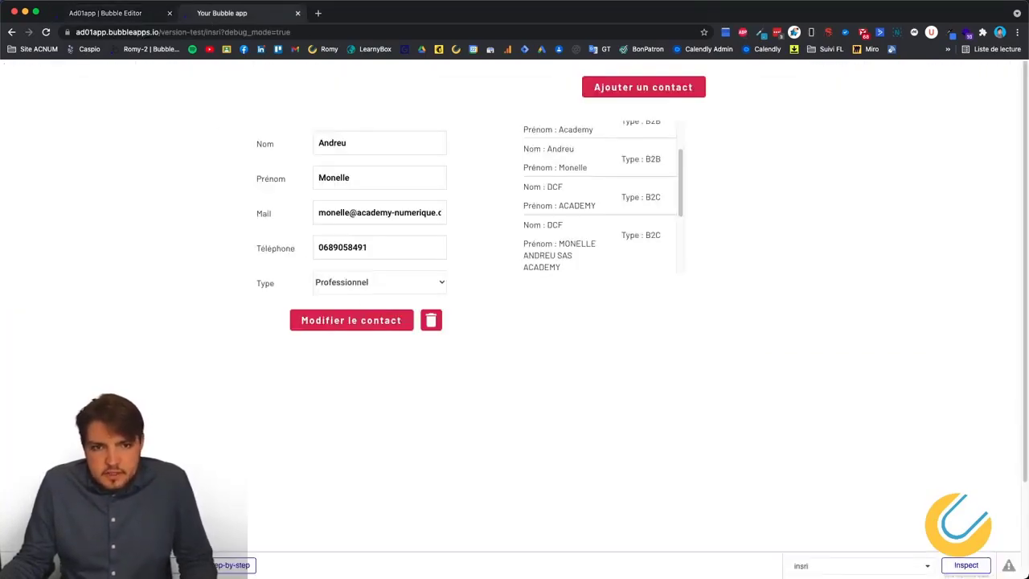
Reload the contact page preview and scroll through the contact list.
{"action": "left_click", "coordinate": [46, 31]}
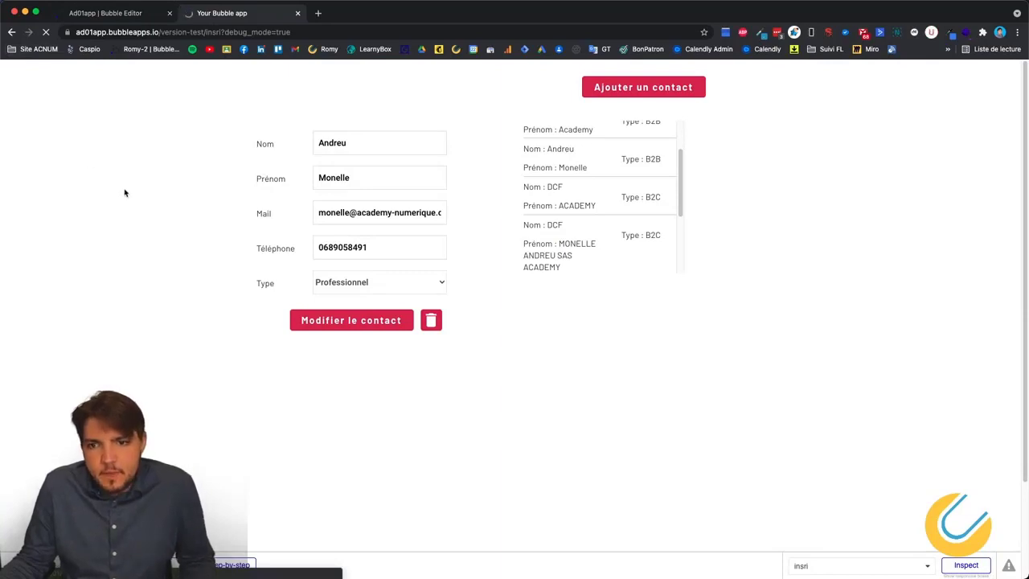
{"action": "scroll", "coordinate": [558, 180], "scroll_direction": "down", "scroll_amount": 1}
{"action": "scroll", "coordinate": [564, 181], "scroll_direction": "up", "scroll_amount": 1}
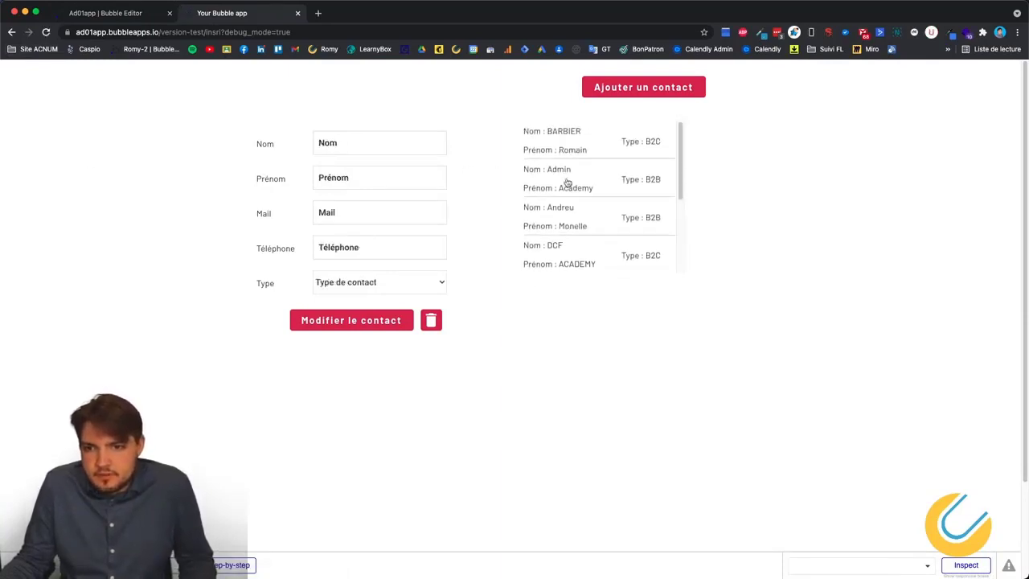
{"action": "scroll", "coordinate": [562, 184], "scroll_direction": "down", "scroll_amount": 3}
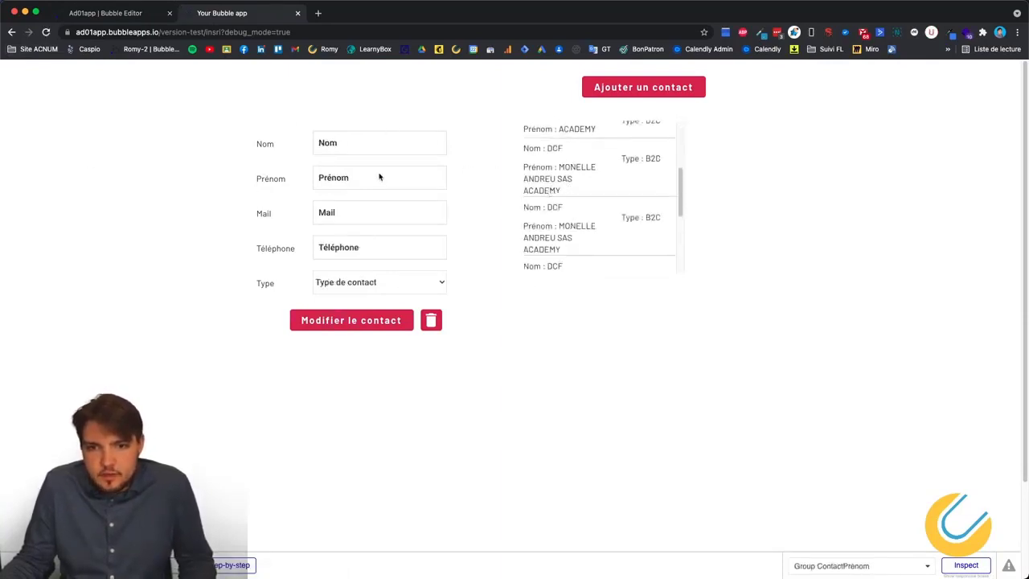
Open and close the Modifier le contact popup, load a listed contact, then reload to reset the form.
{"action": "left_click", "coordinate": [359, 326]}
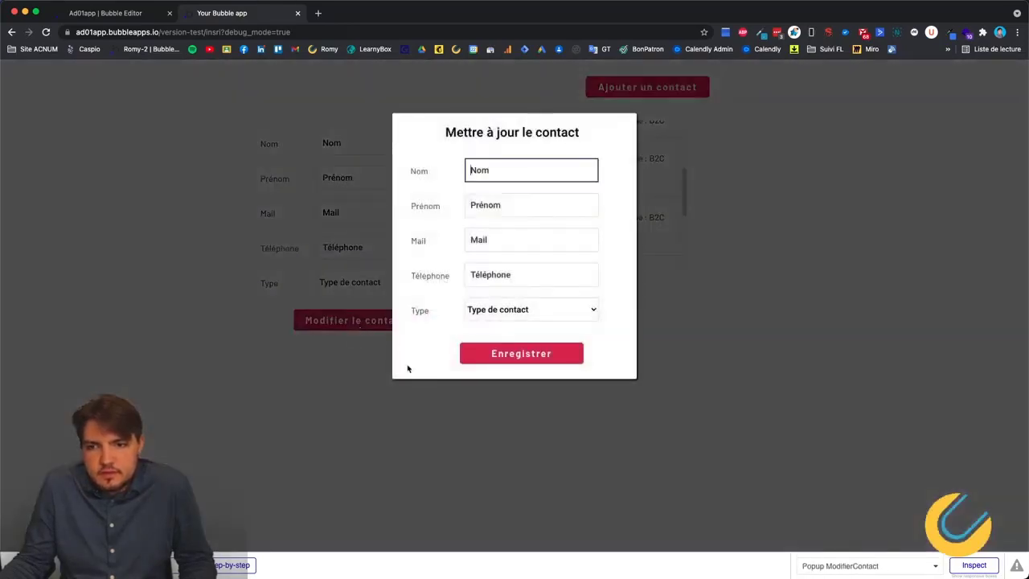
{"action": "left_click", "coordinate": [799, 389]}
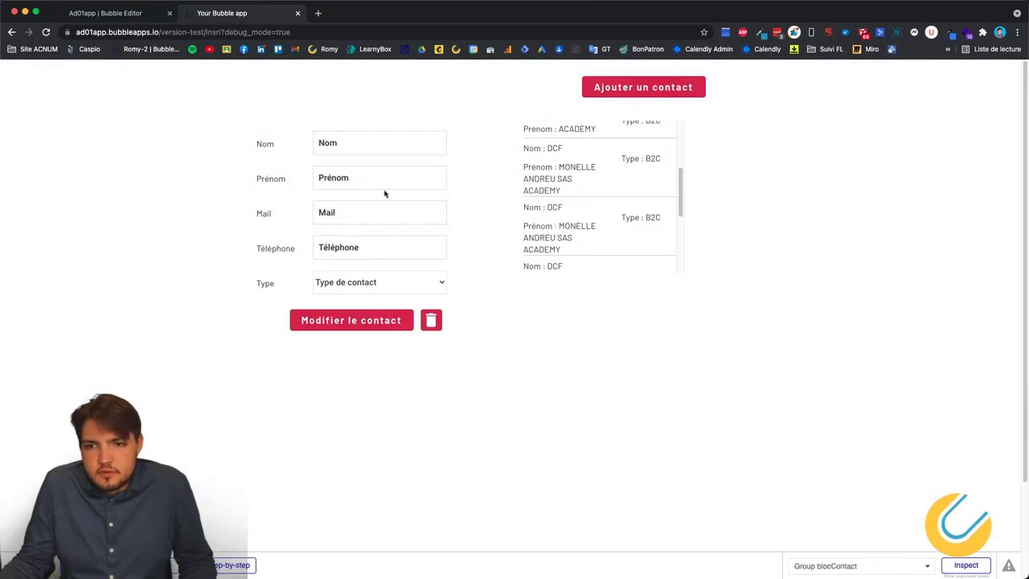
{"action": "left_click", "coordinate": [562, 166]}
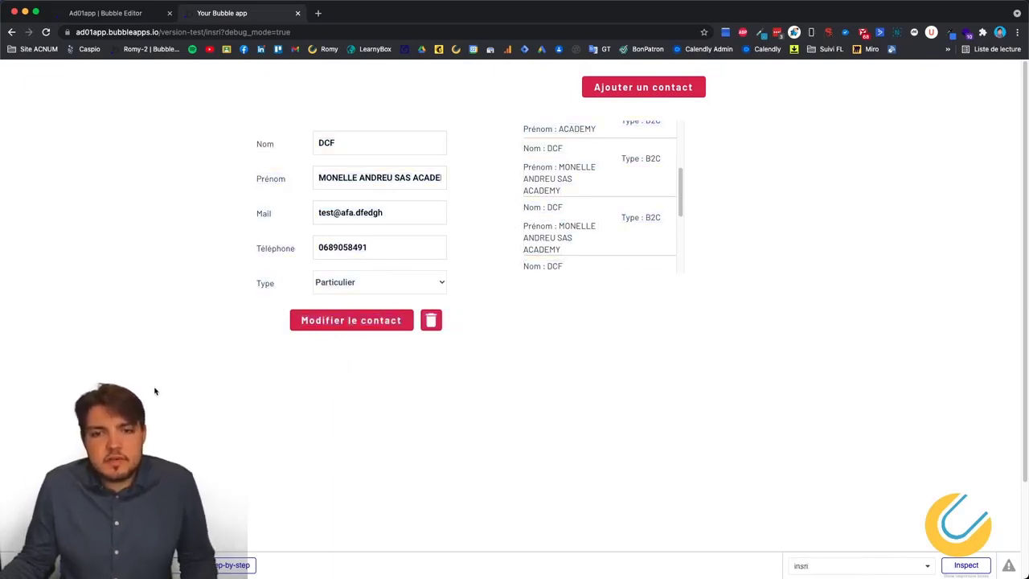
{"action": "left_click", "coordinate": [45, 33]}
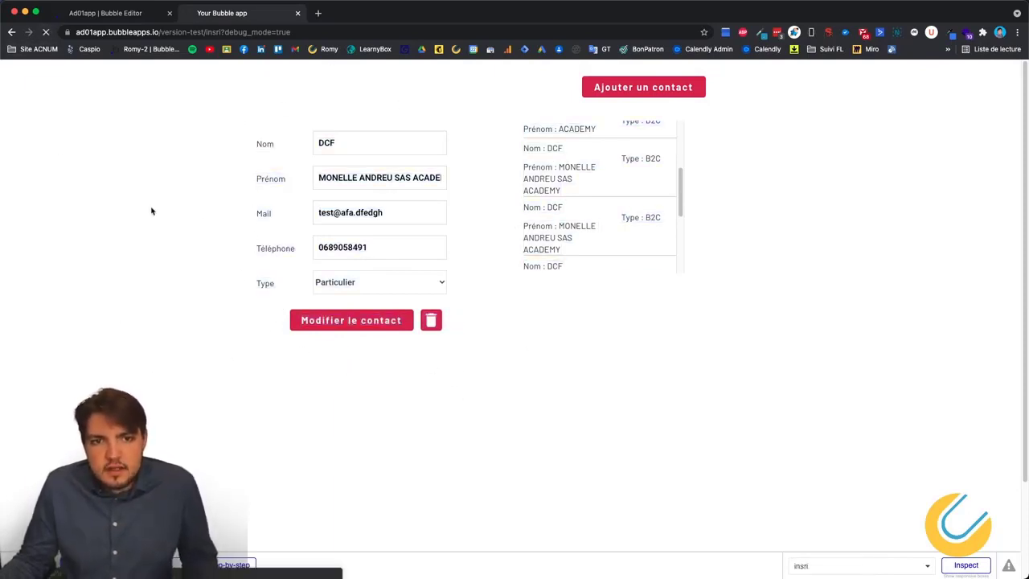